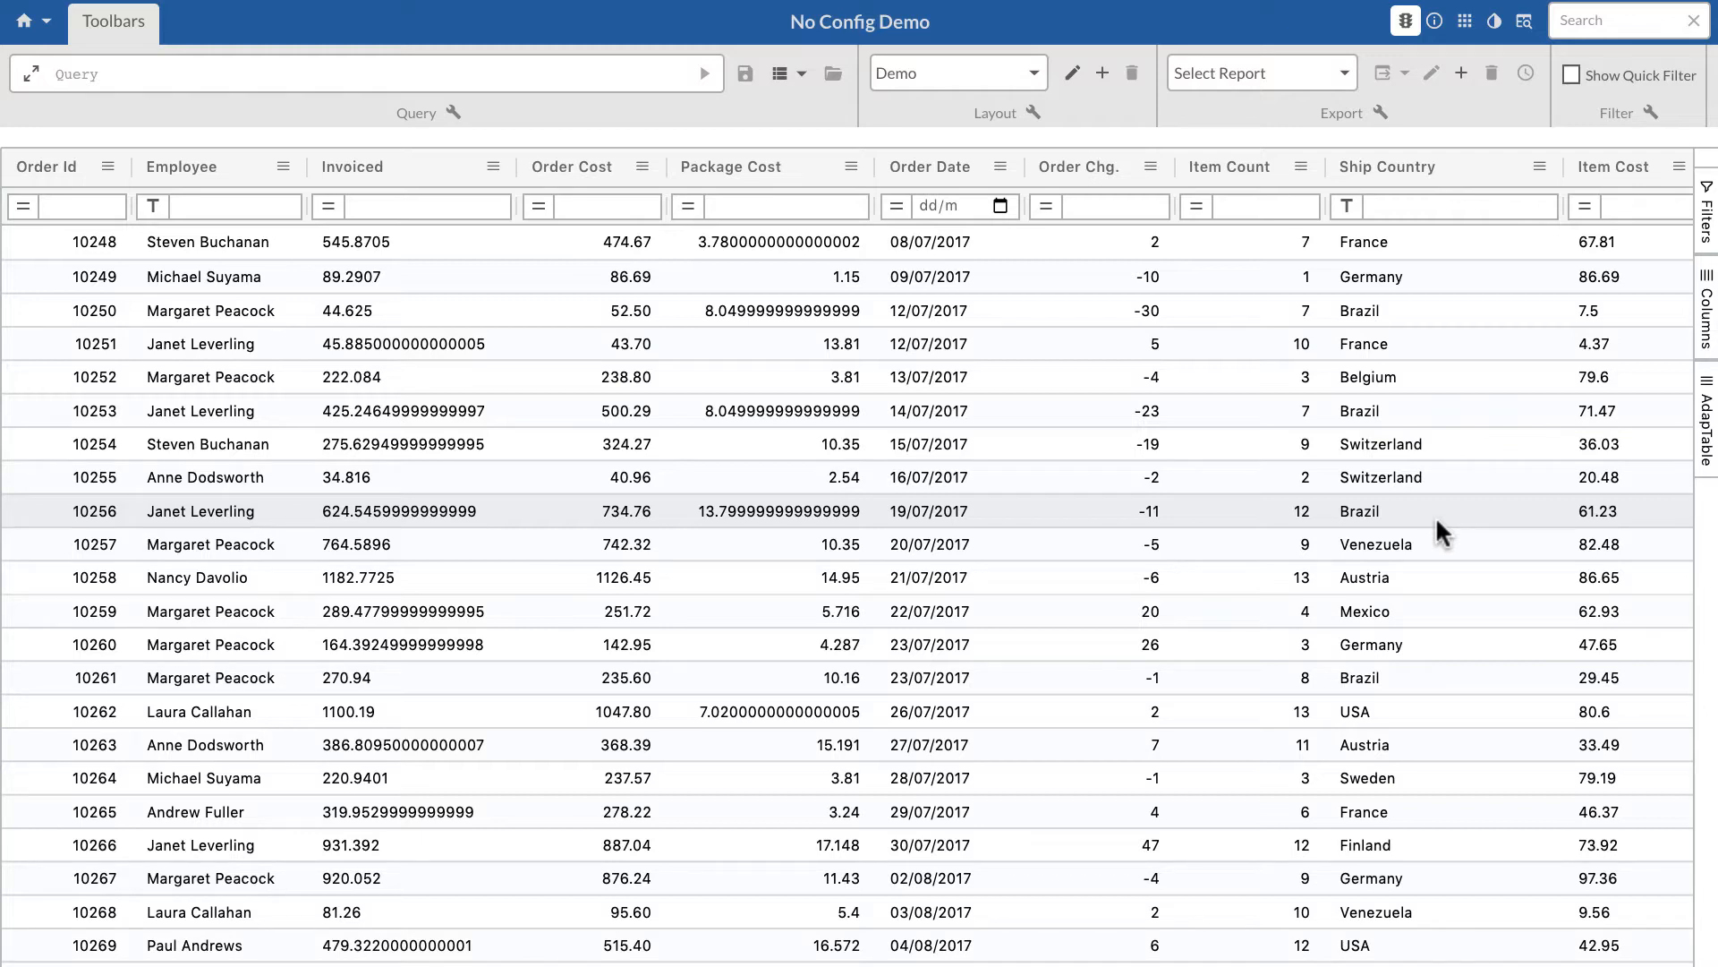
# Switch the grid's theme to Dark Theme using the AdapTable tool panel, and collapse the panel again
pyautogui.click(1706, 452)
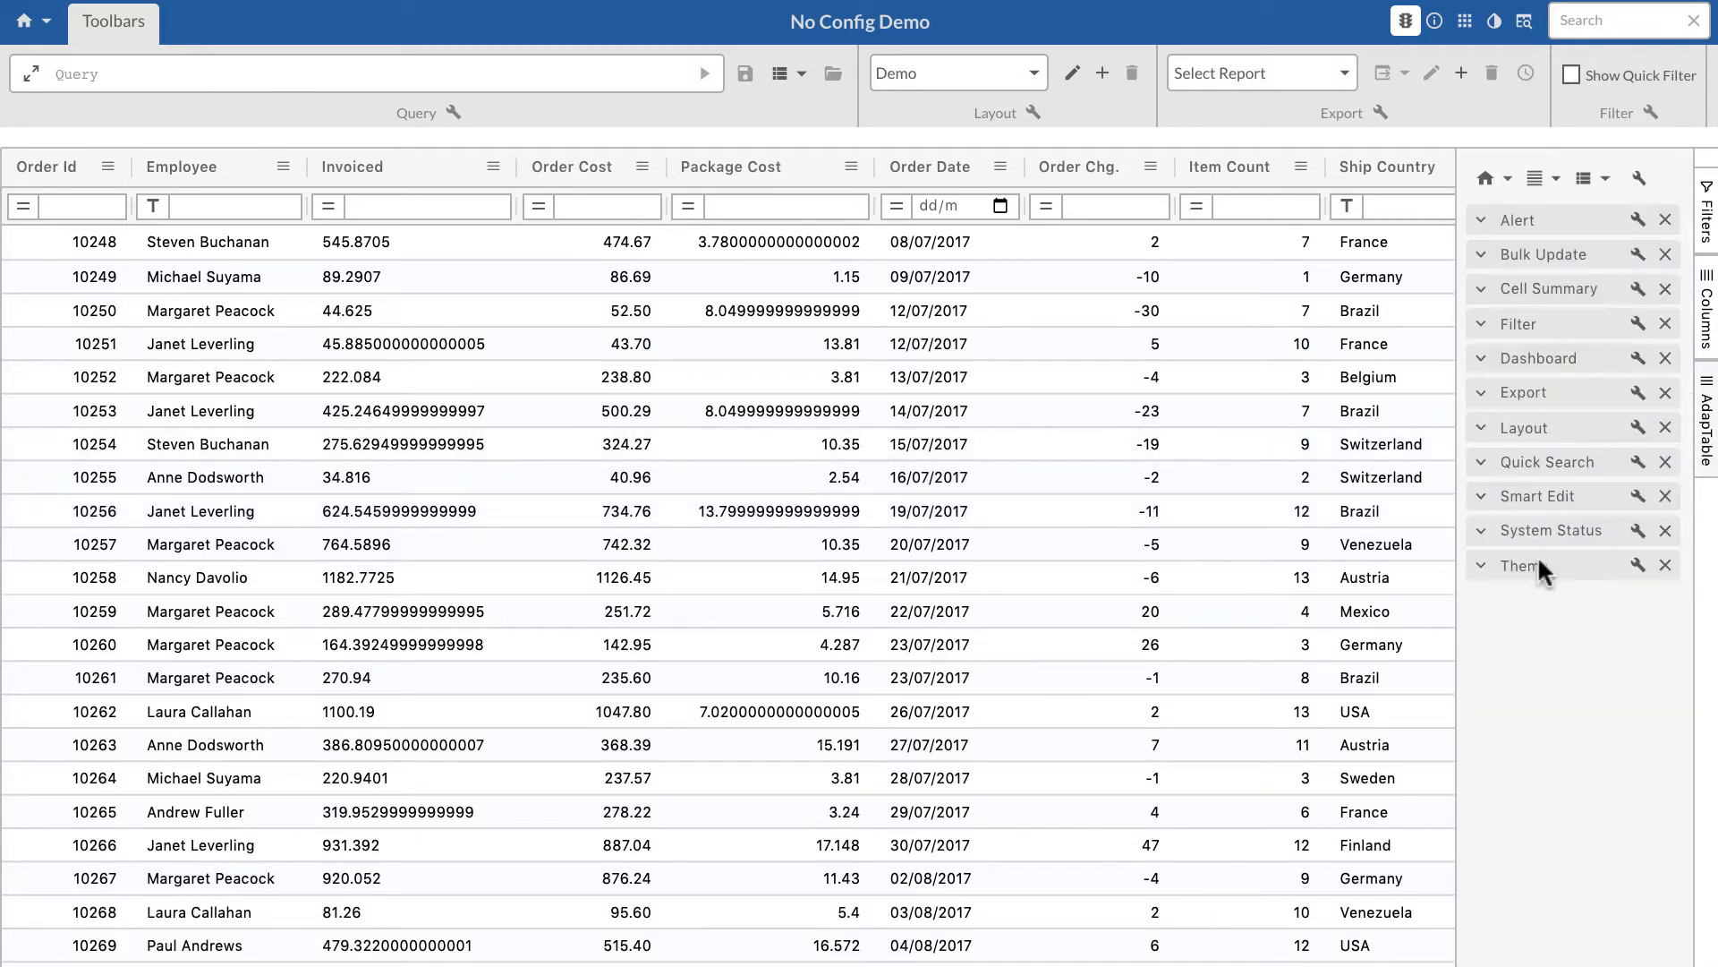
pyautogui.click(1482, 566)
pyautogui.click(1500, 605)
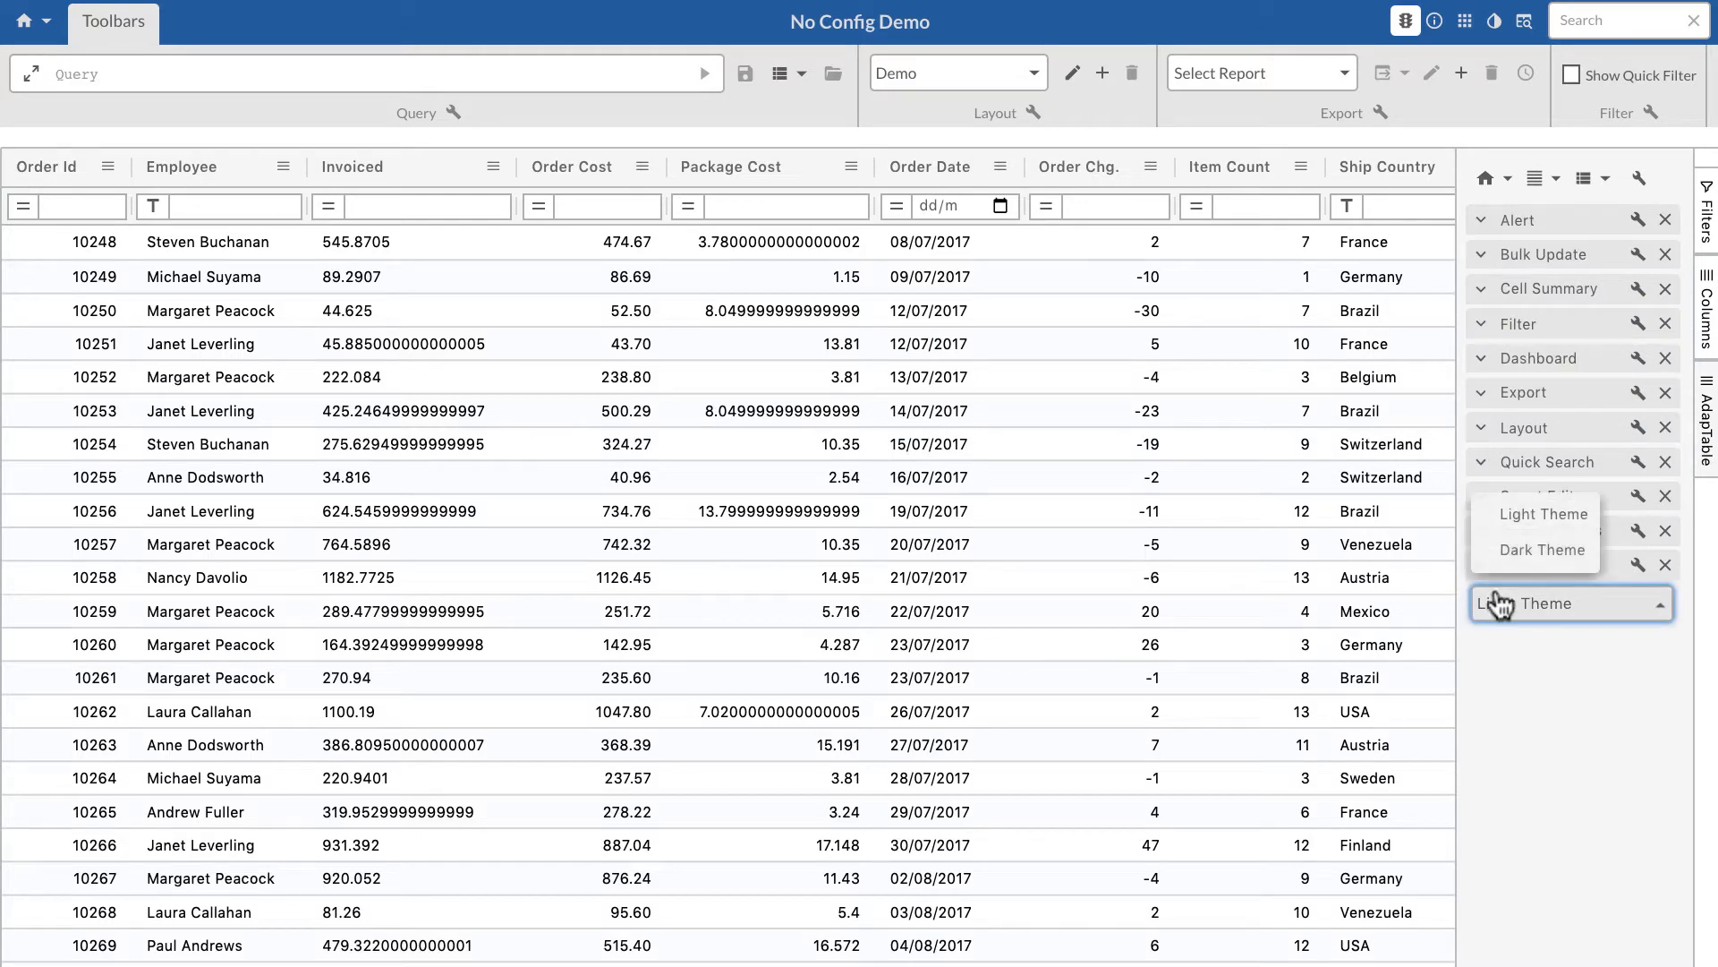
pyautogui.click(1530, 552)
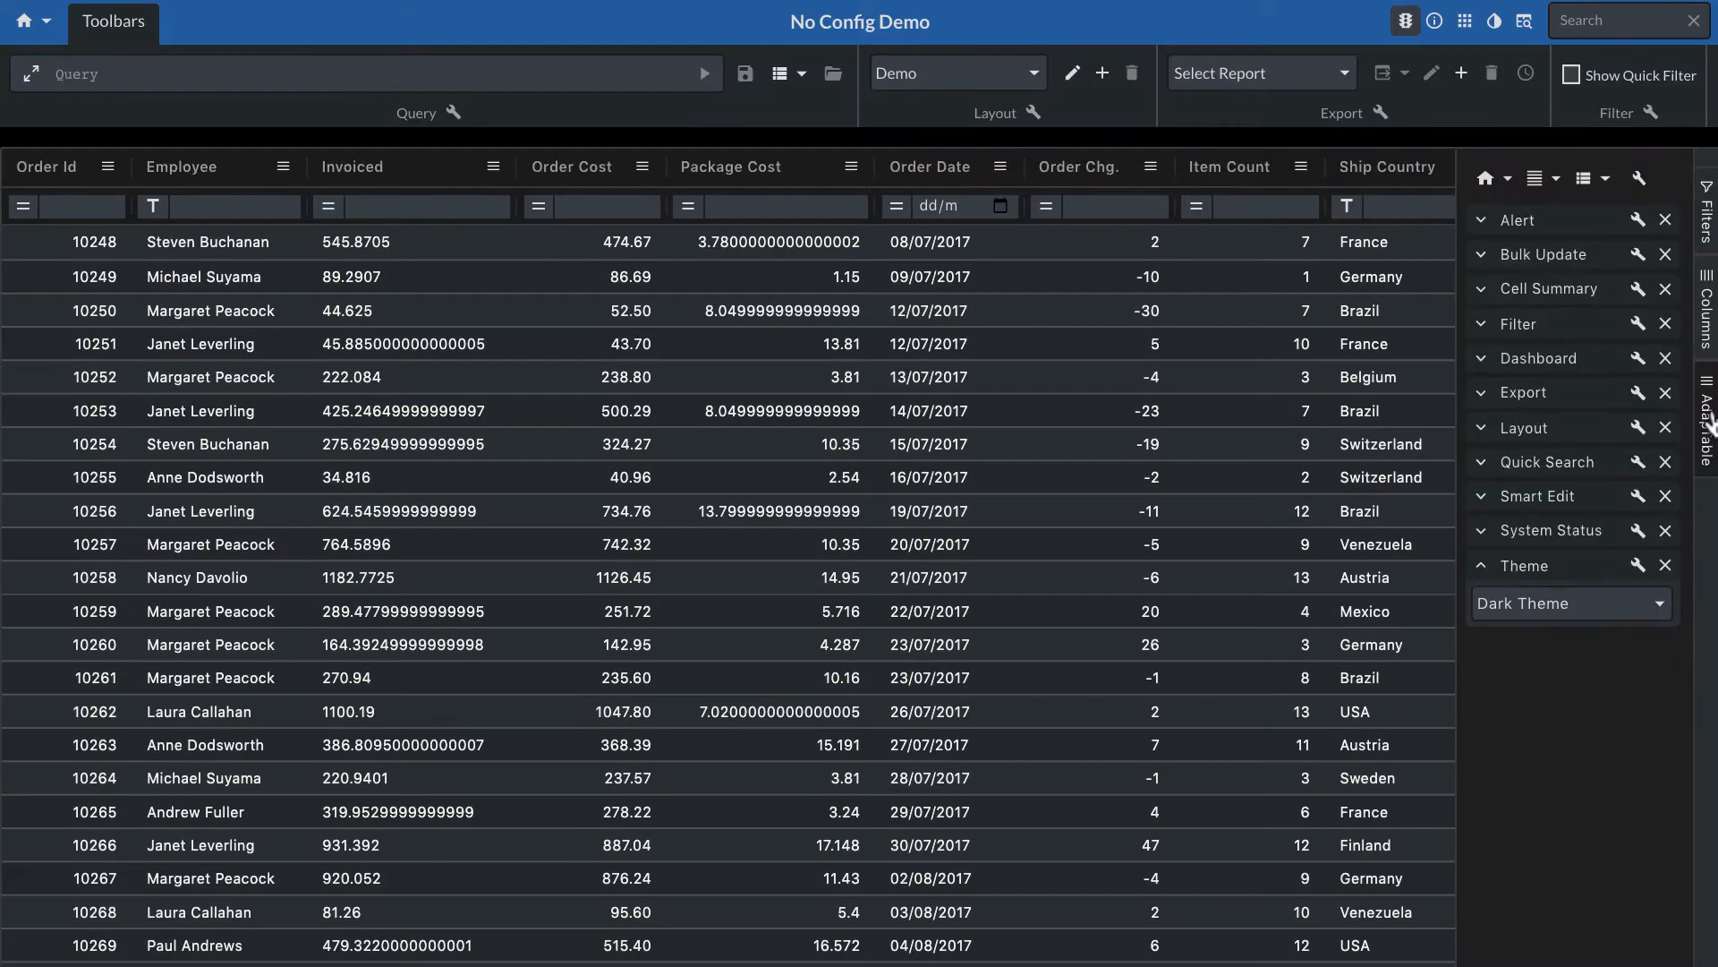
pyautogui.click(1706, 429)
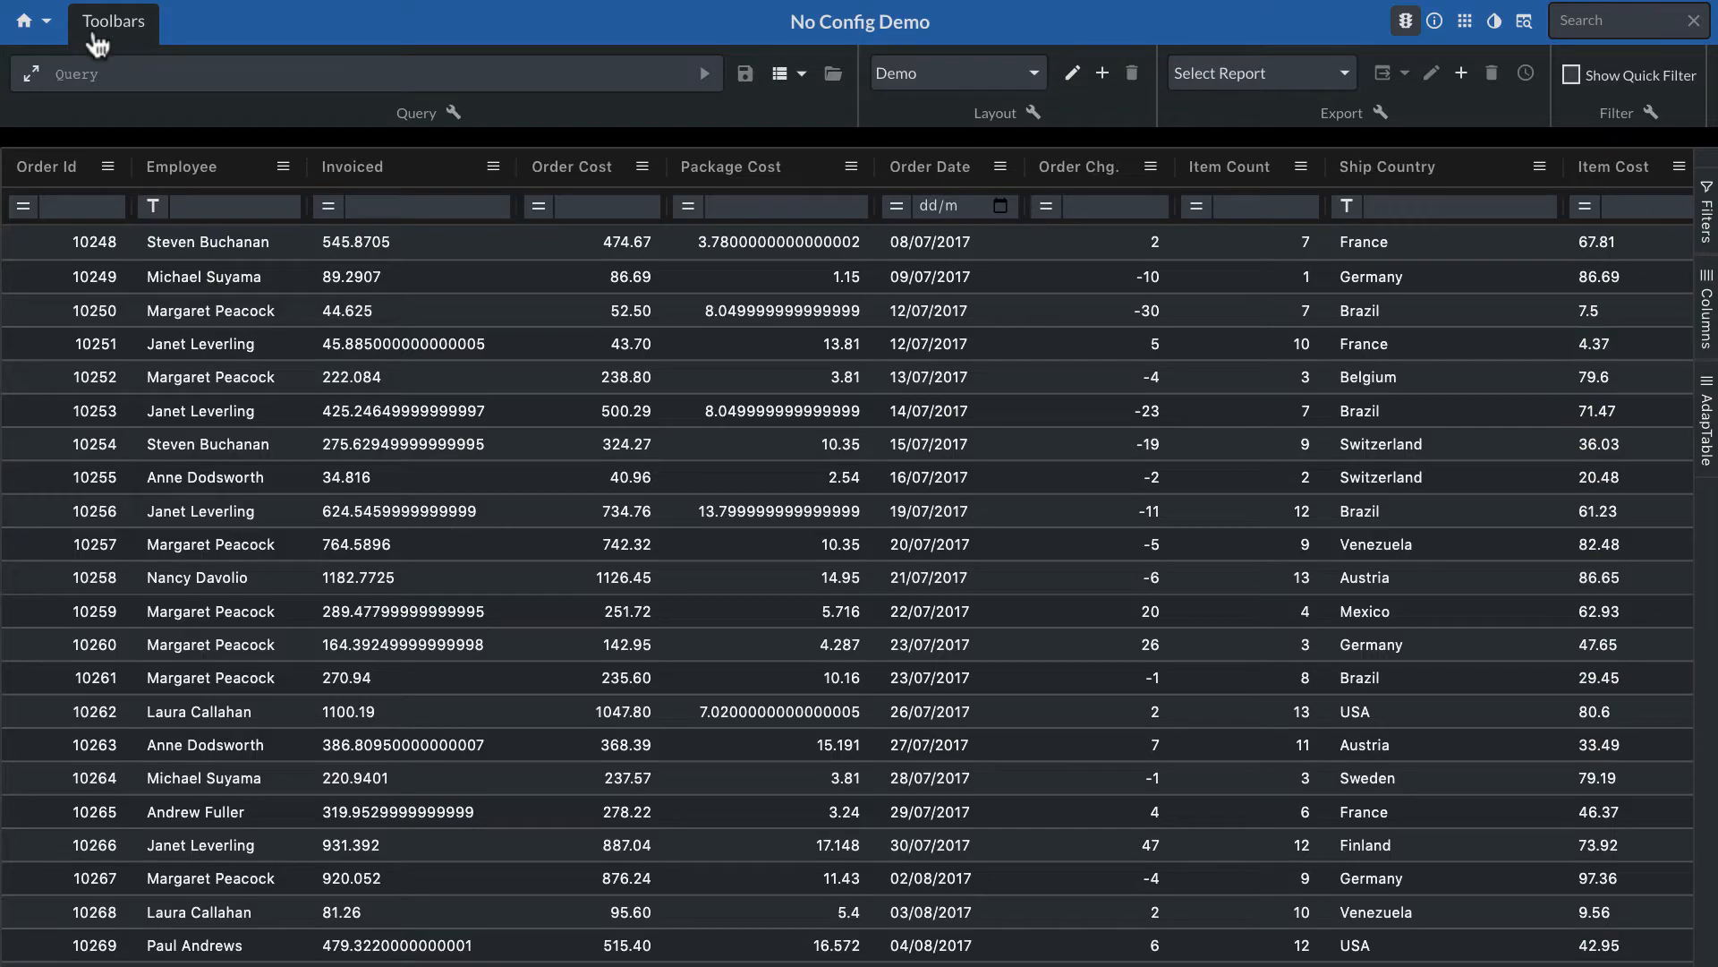
# Add Calculated Column and Format Column to the dashboard's visible function buttons
pyautogui.click(52, 29)
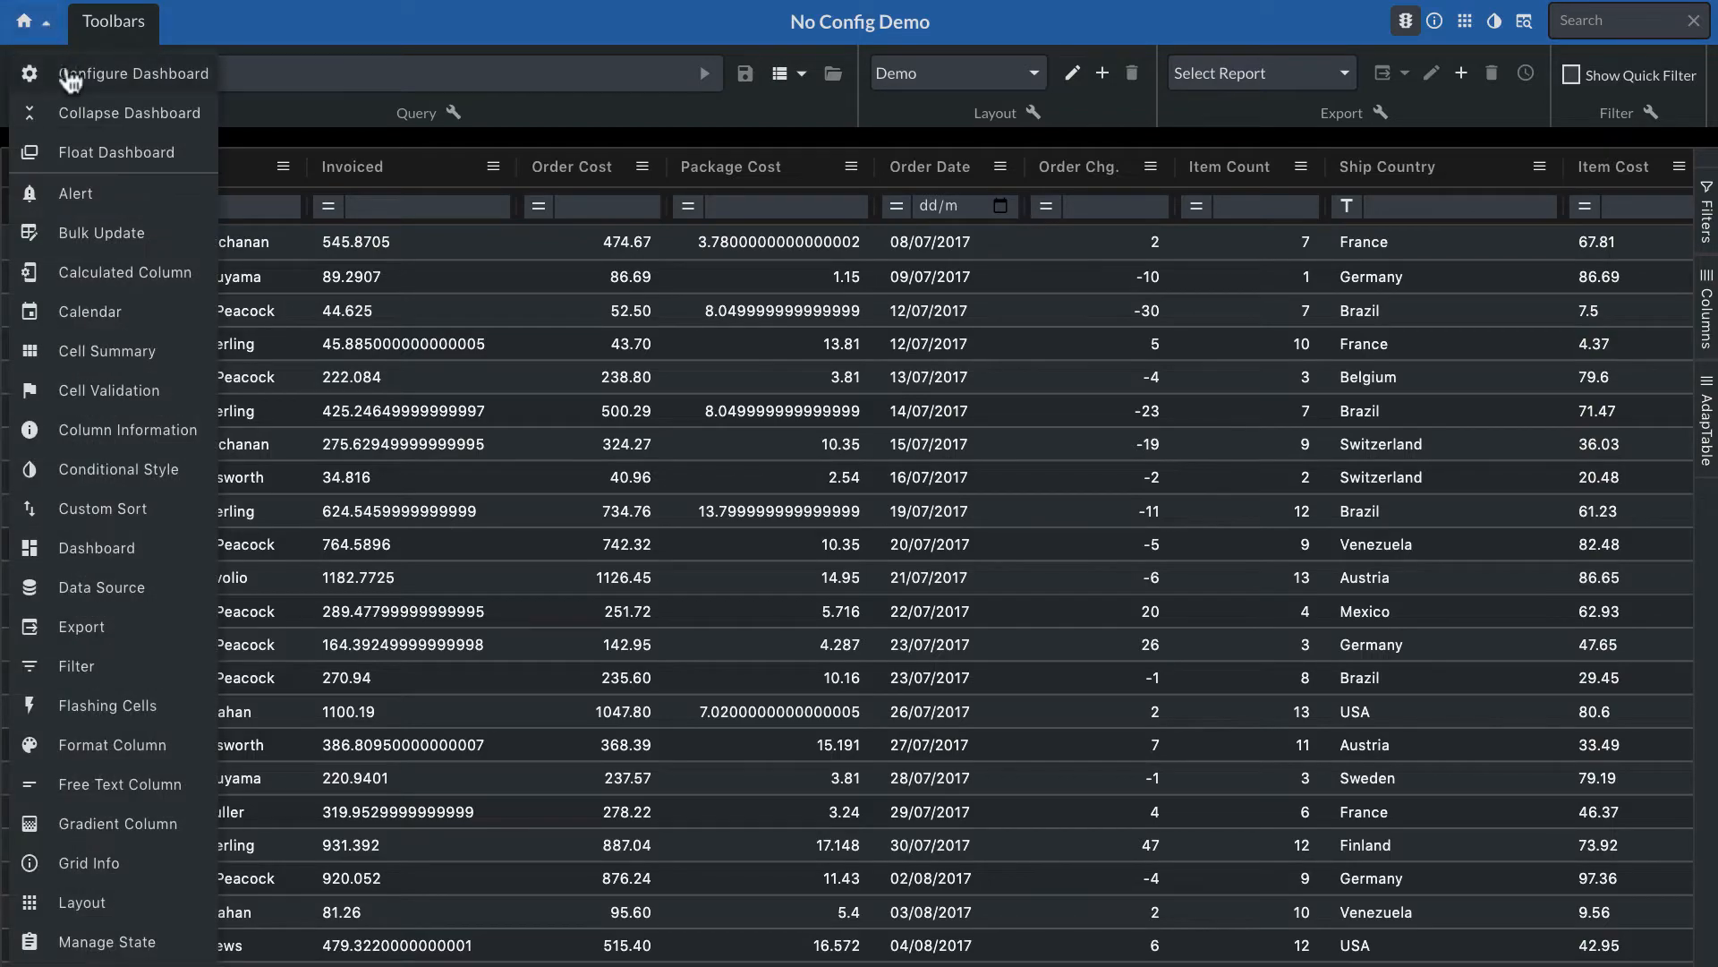
pyautogui.click(71, 70)
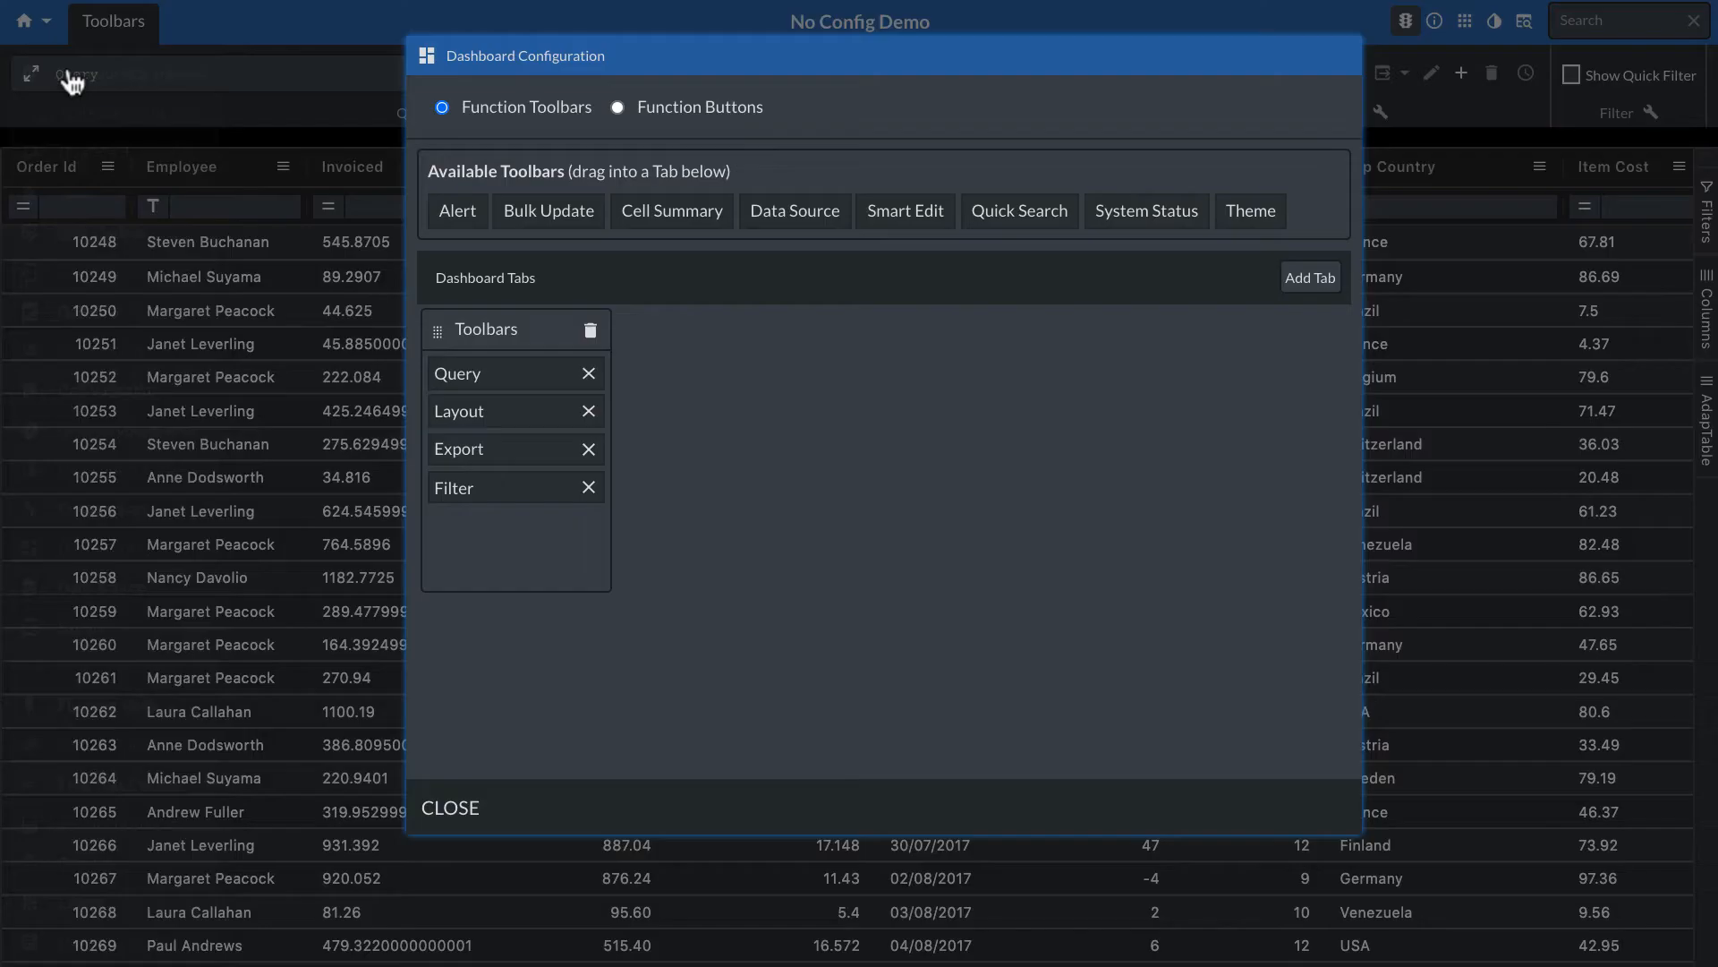
pyautogui.click(669, 109)
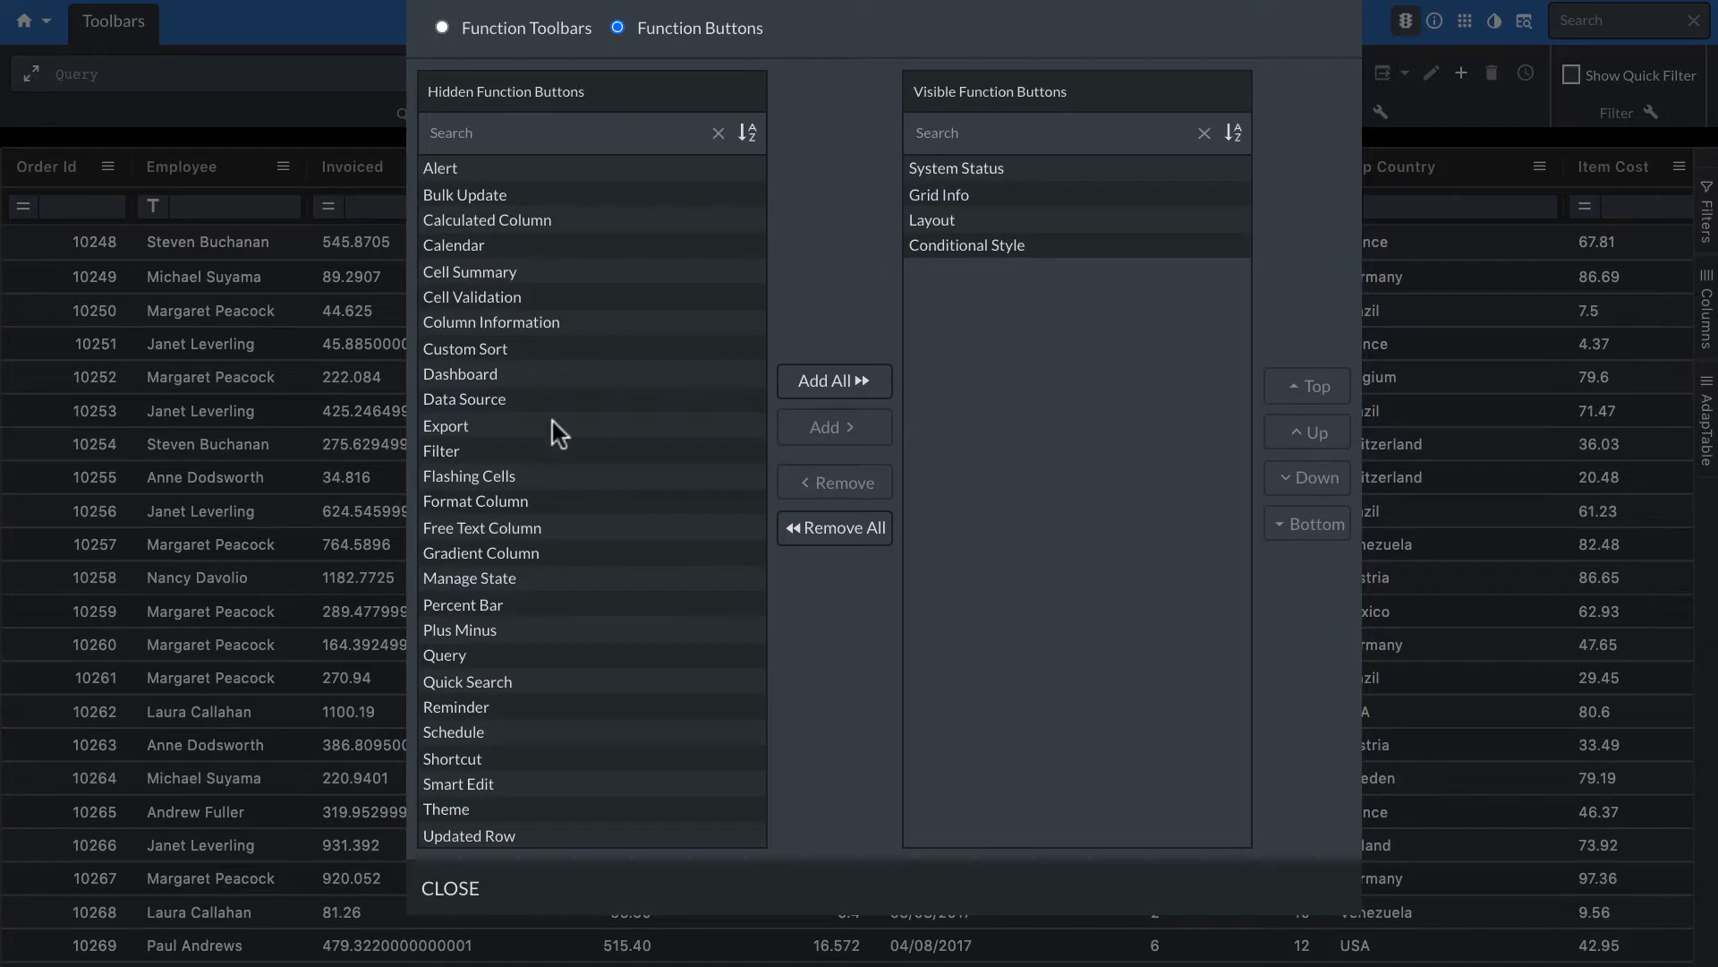
pyautogui.click(488, 504)
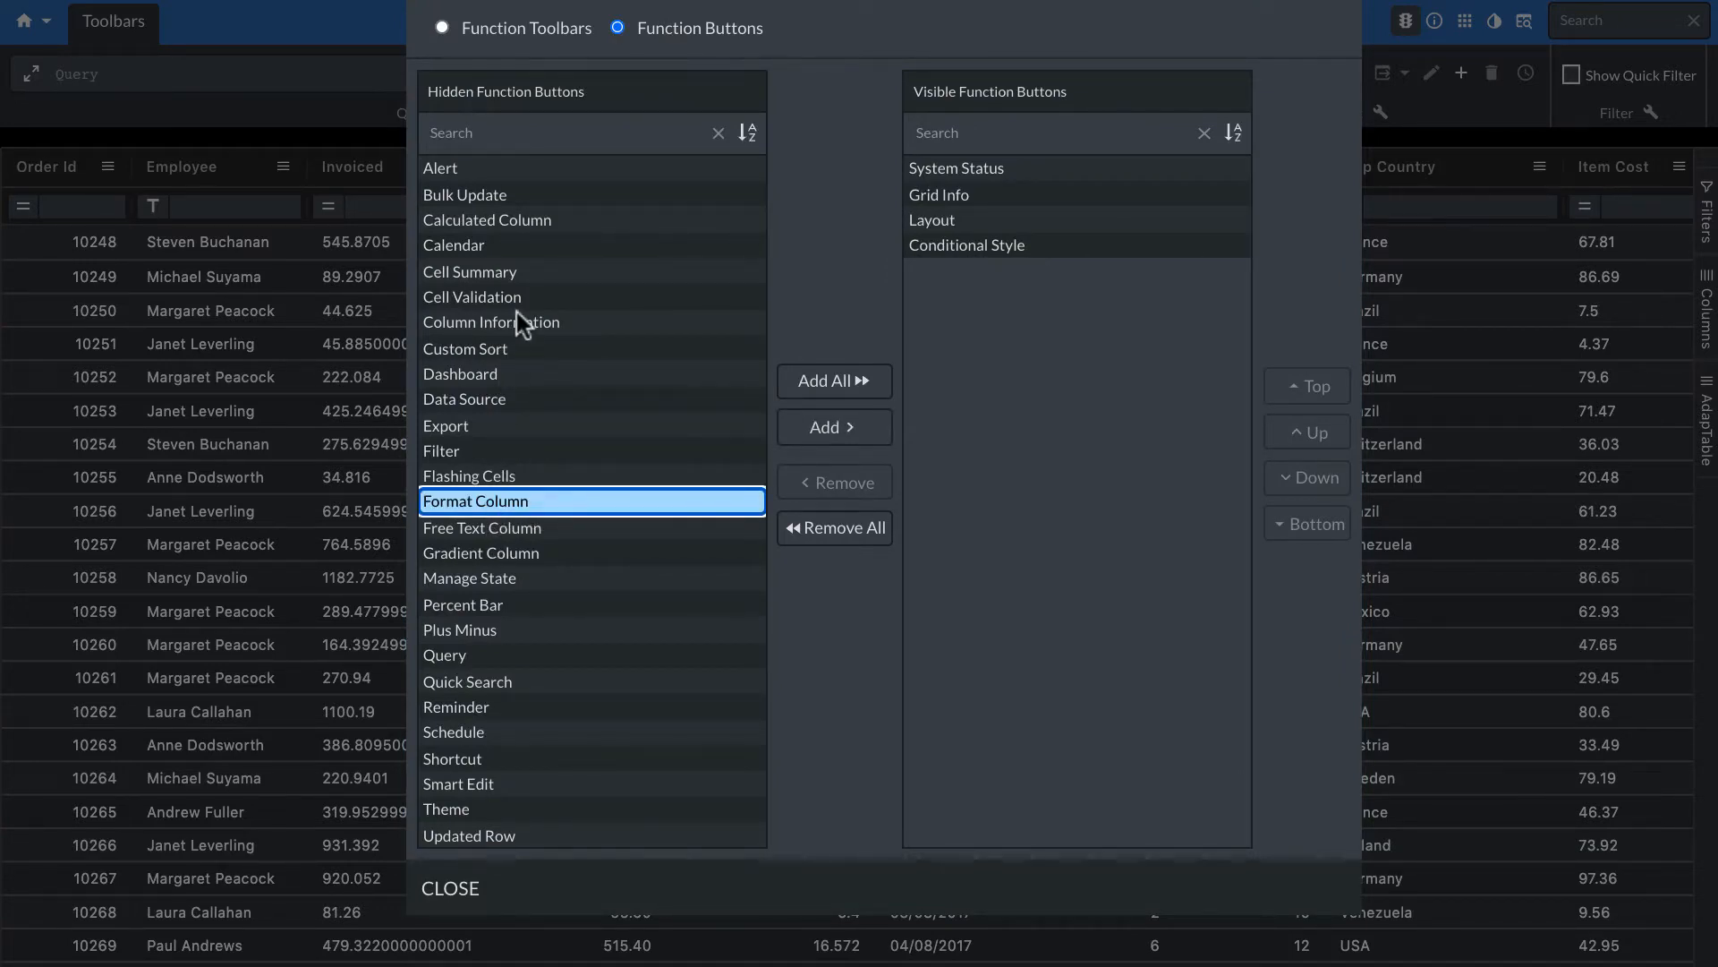
pyautogui.keyDown('ctrl'); pyautogui.click(555, 223); pyautogui.keyUp('ctrl')
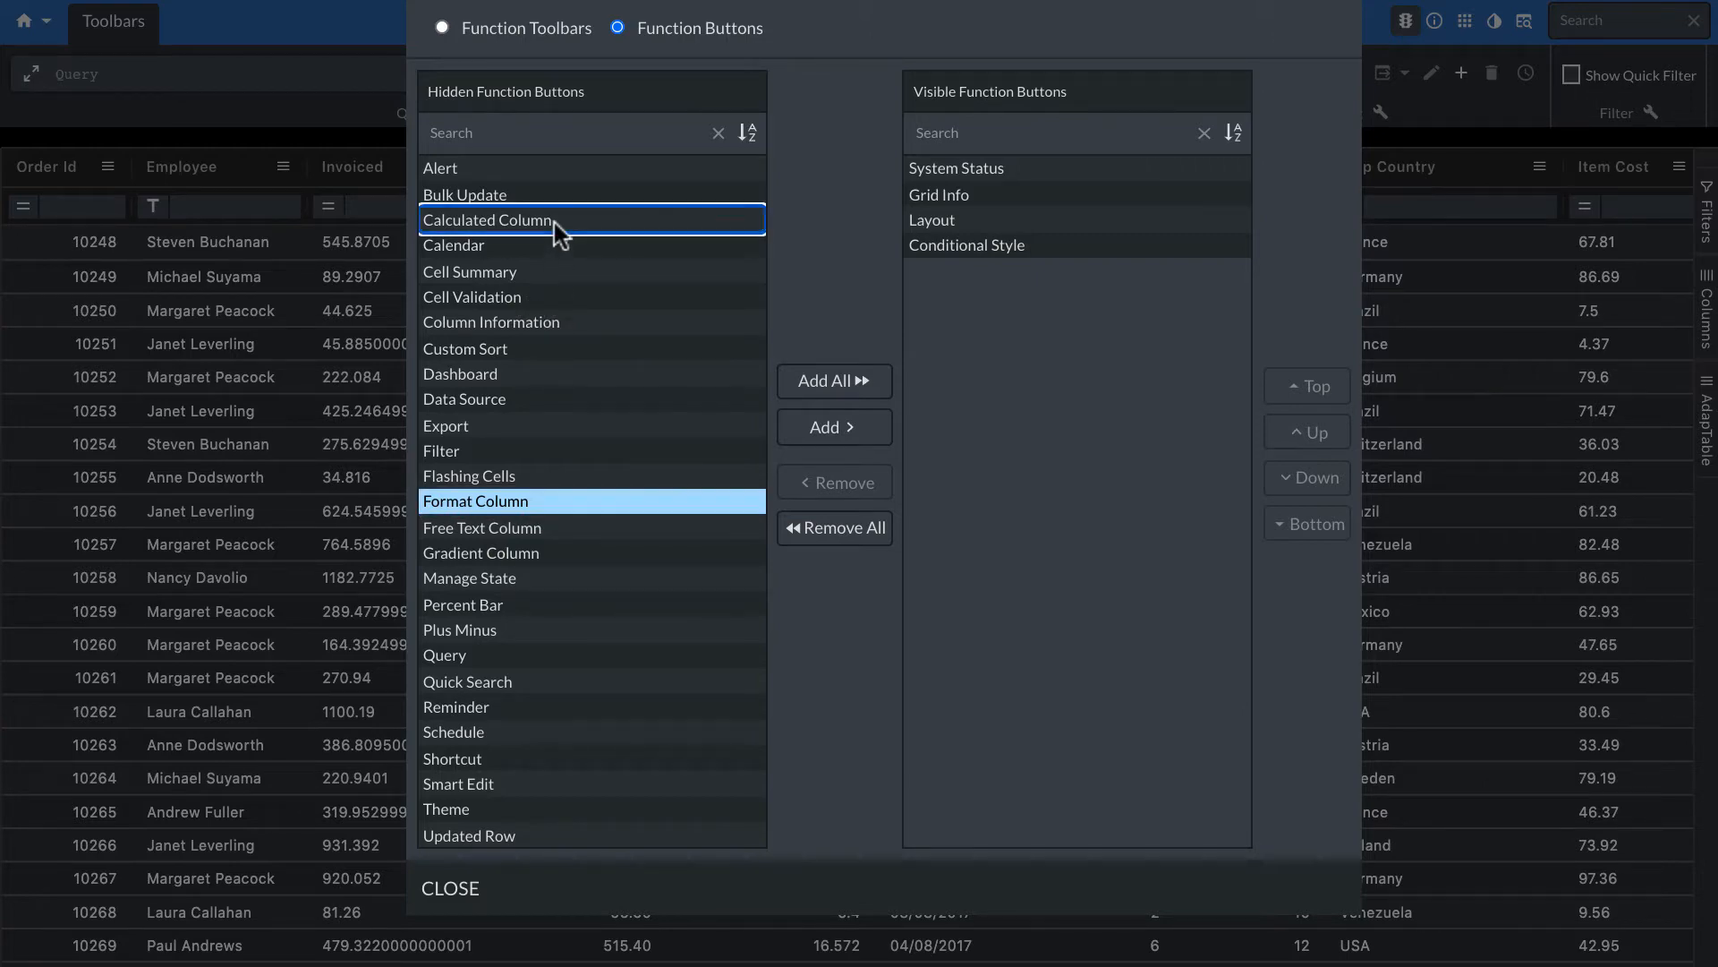
pyautogui.click(818, 428)
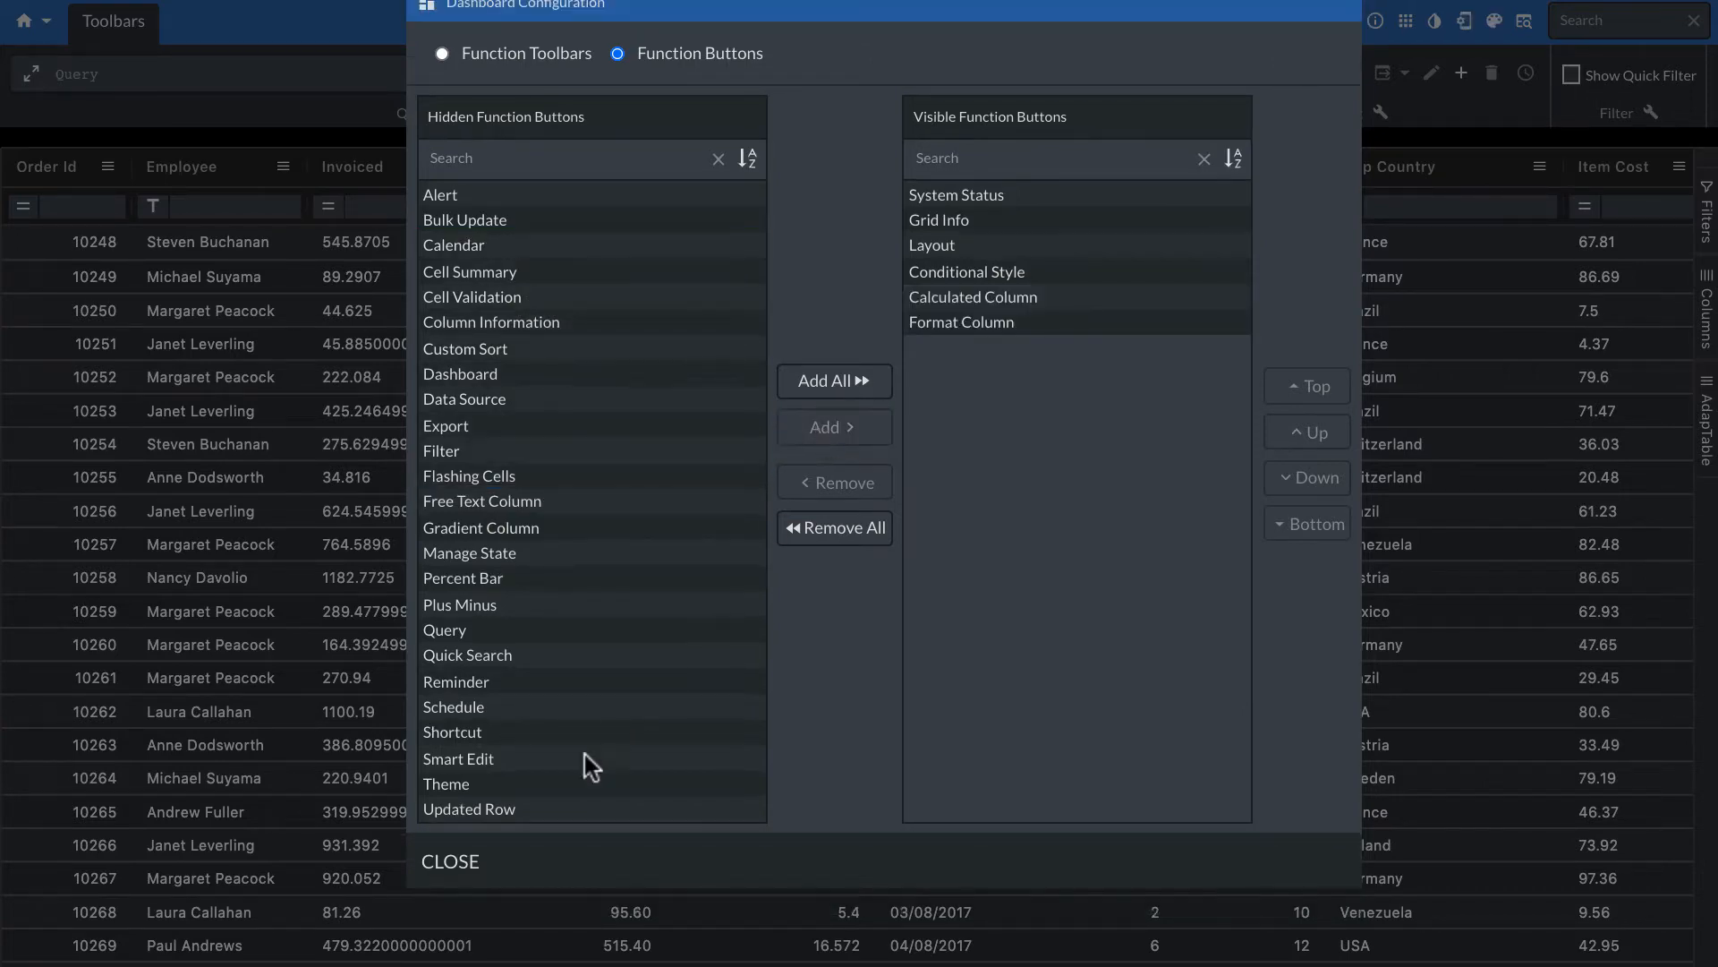
pyautogui.click(452, 861)
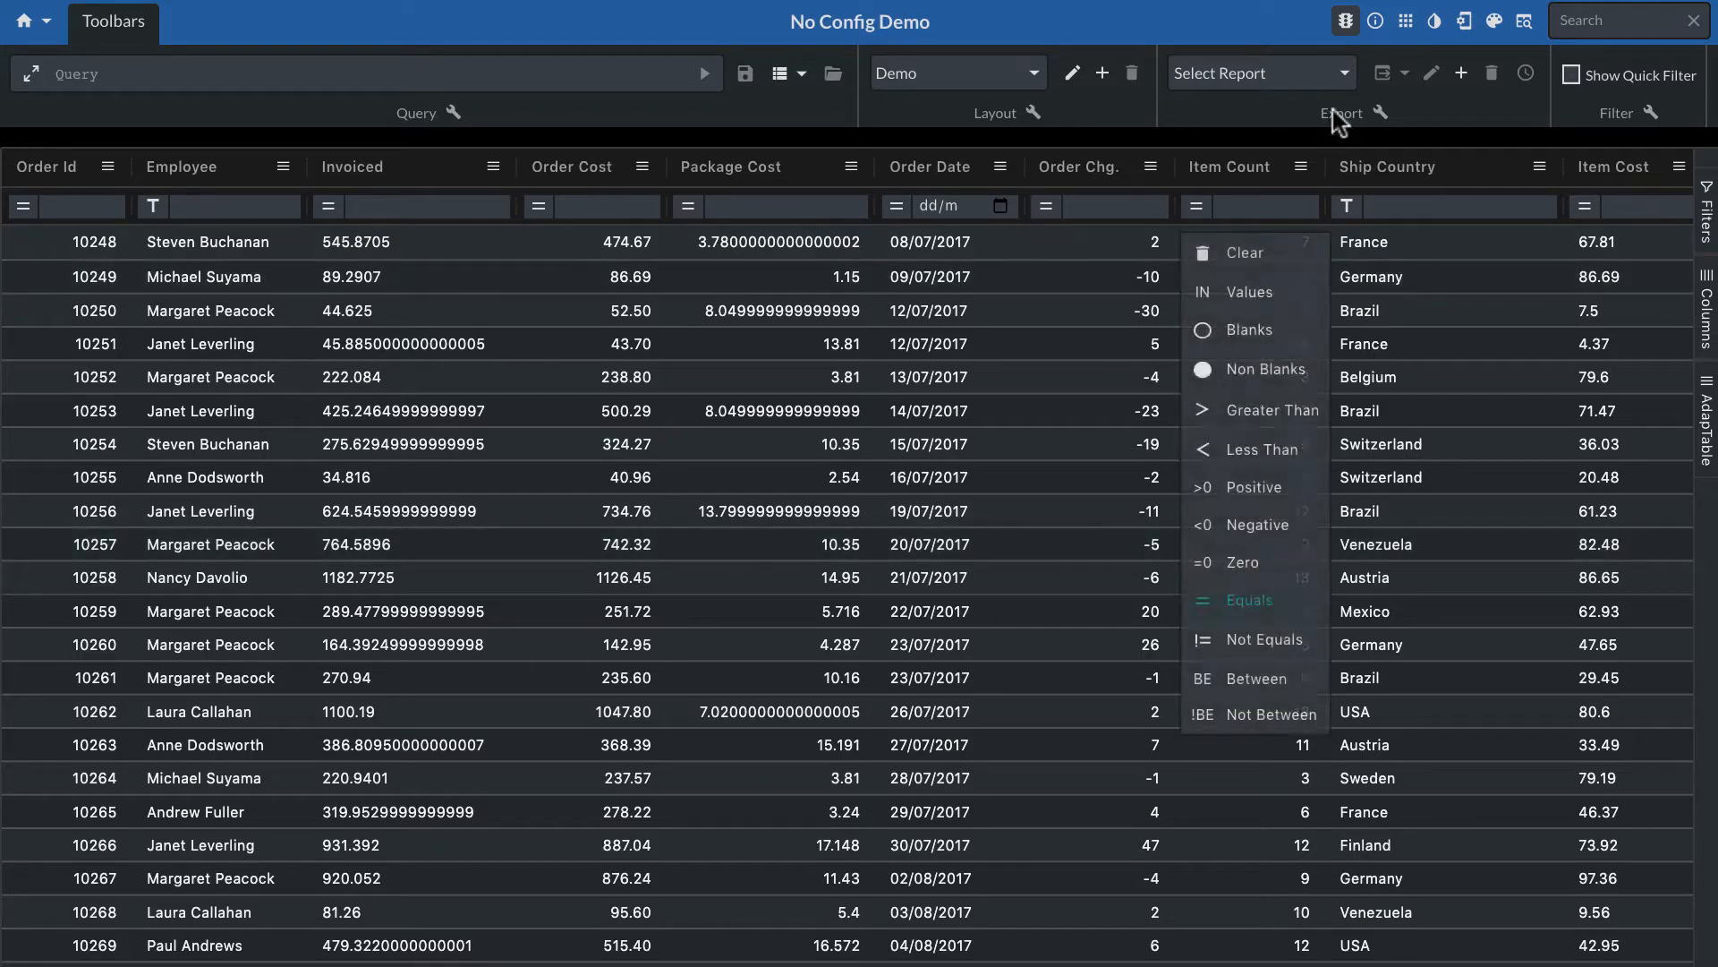
# Start a new conditional style with a green fore colour
pyautogui.click(1435, 20)
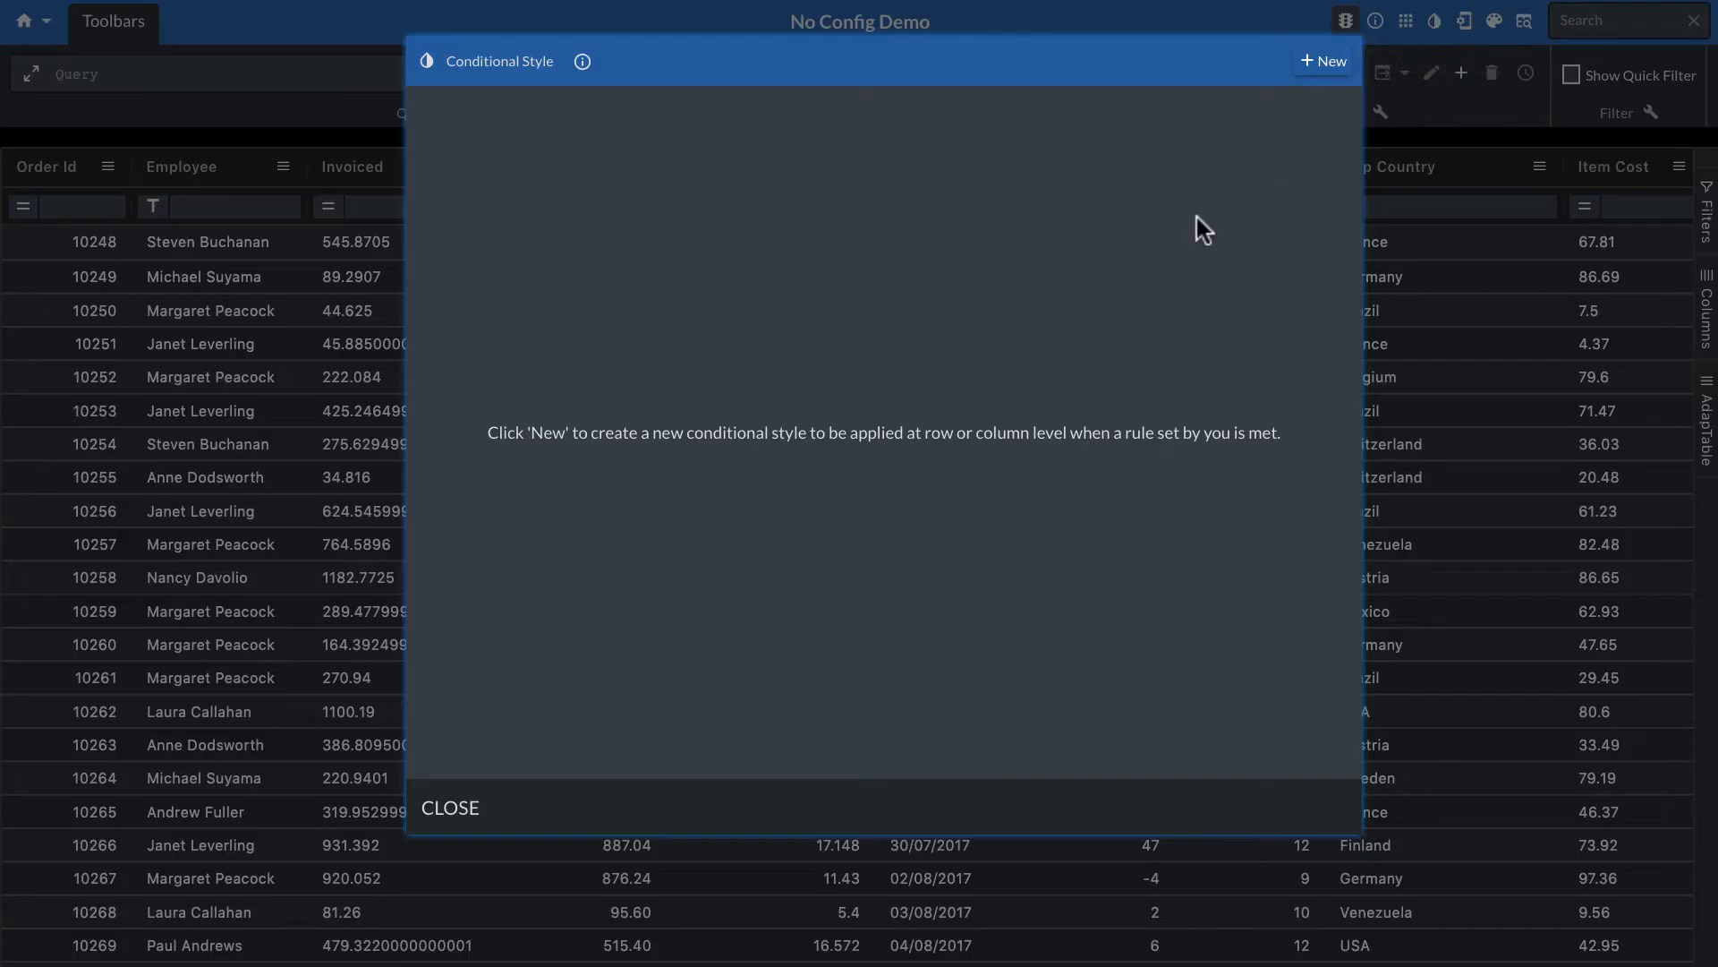
pyautogui.click(1325, 62)
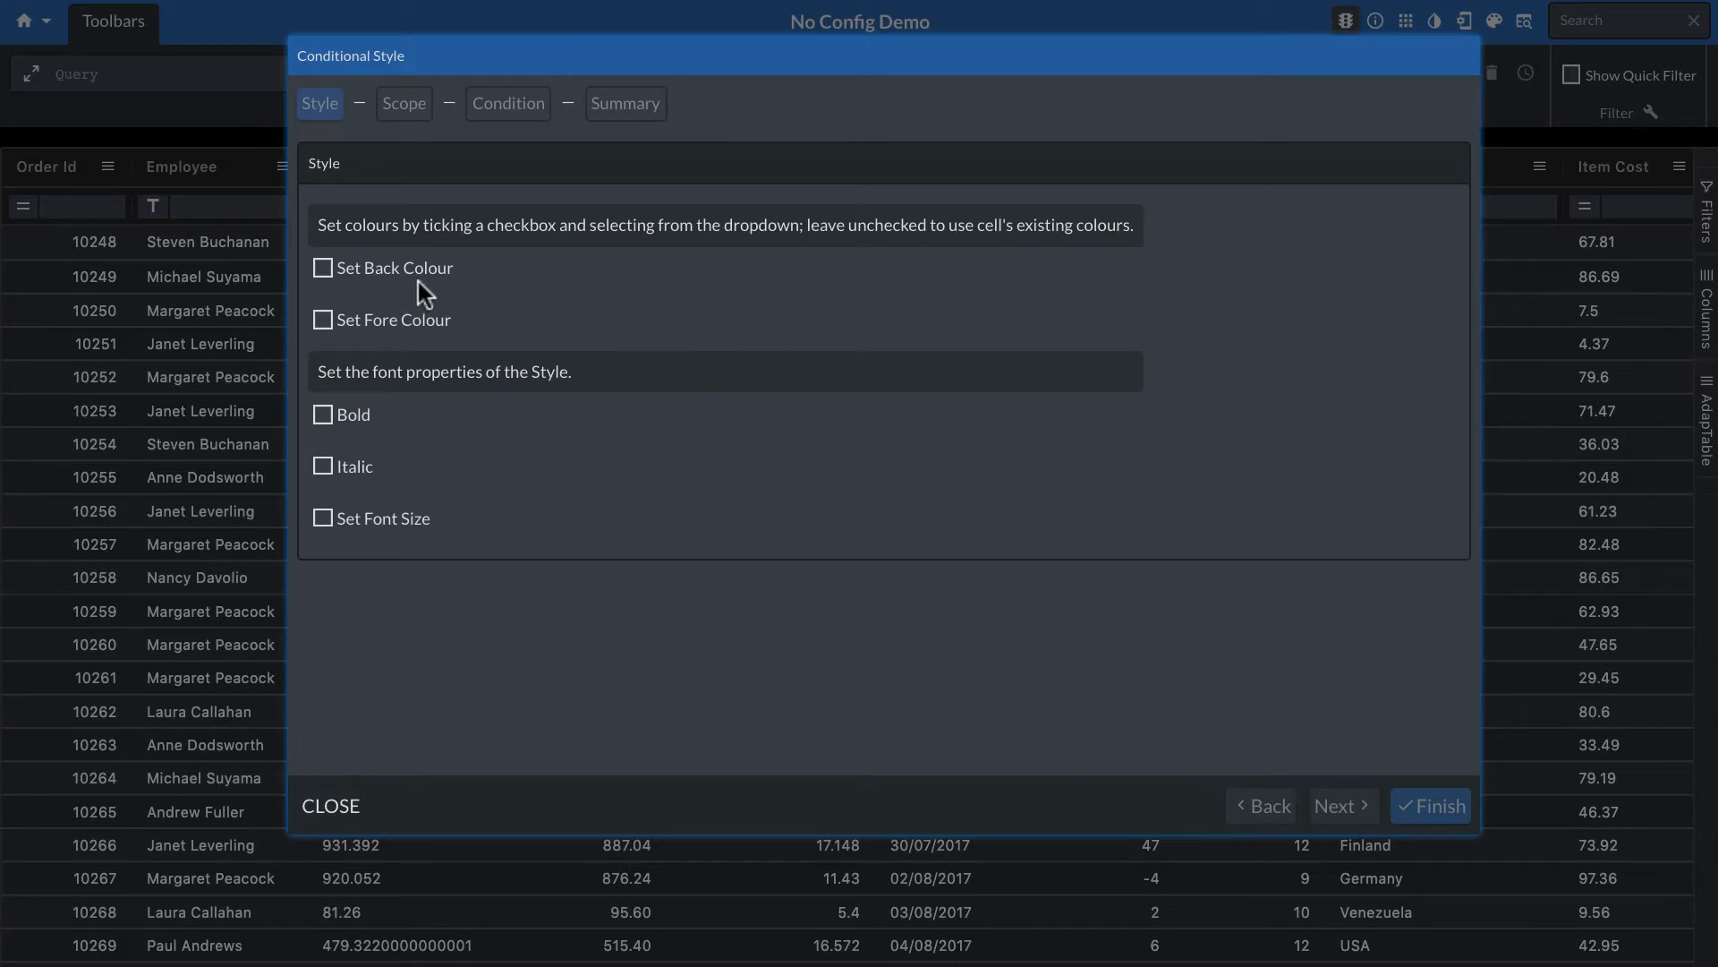
pyautogui.click(411, 323)
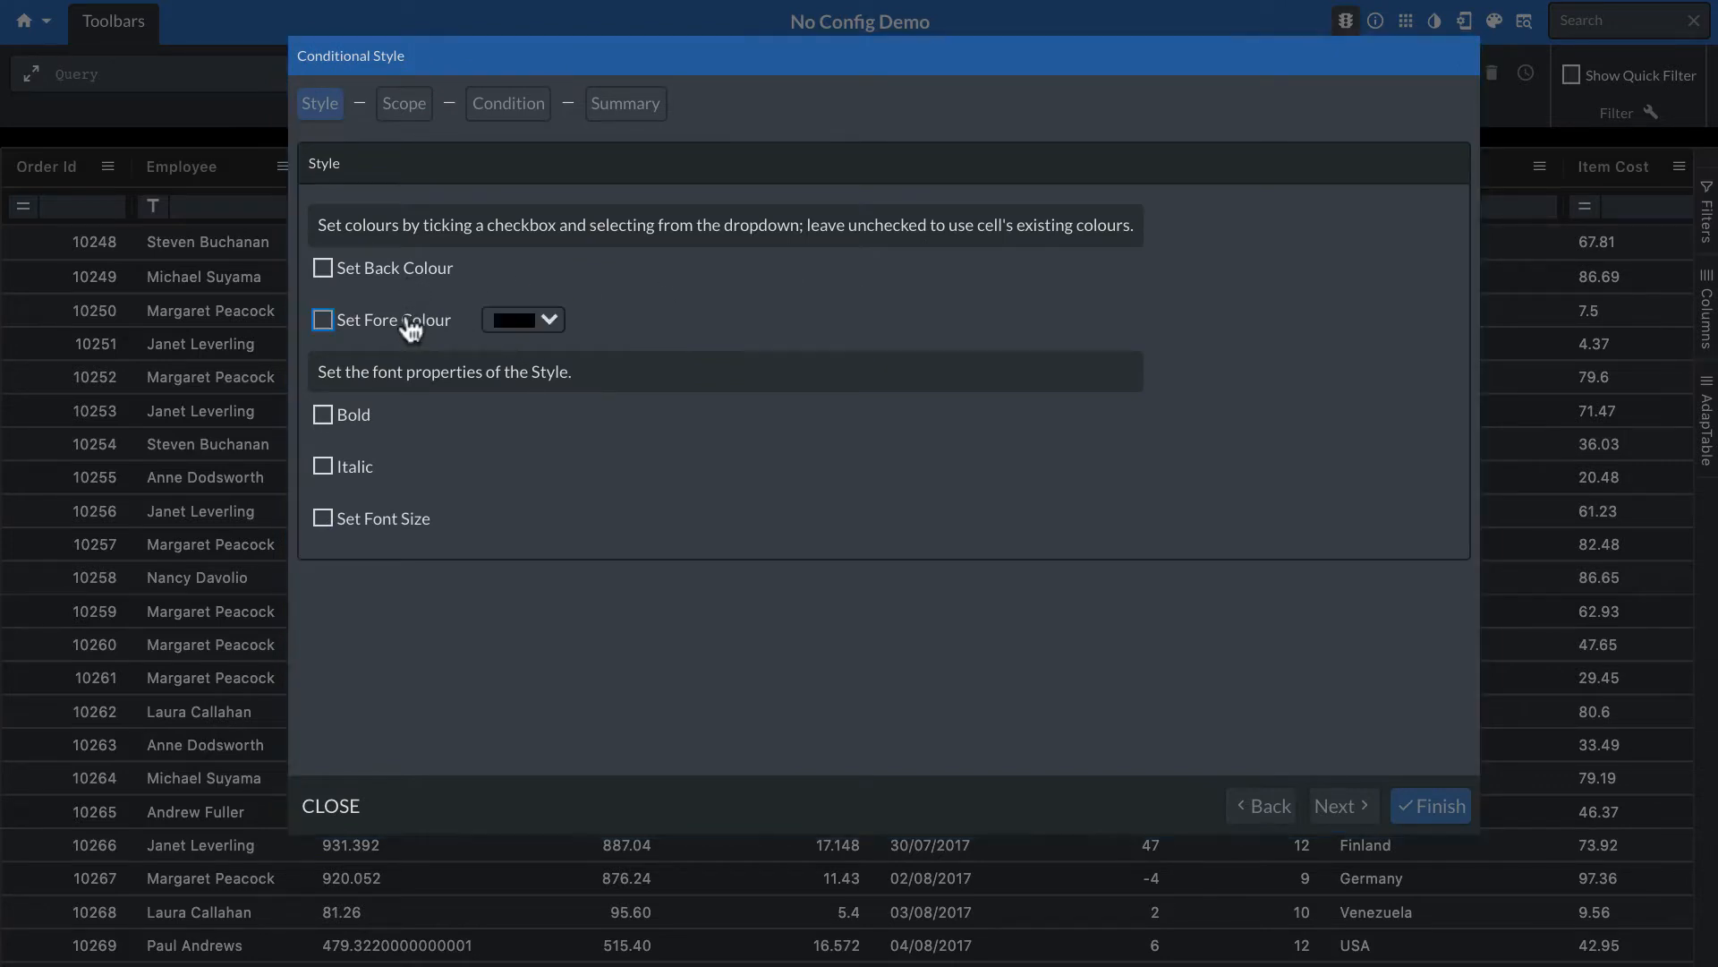
pyautogui.click(508, 324)
pyautogui.click(565, 392)
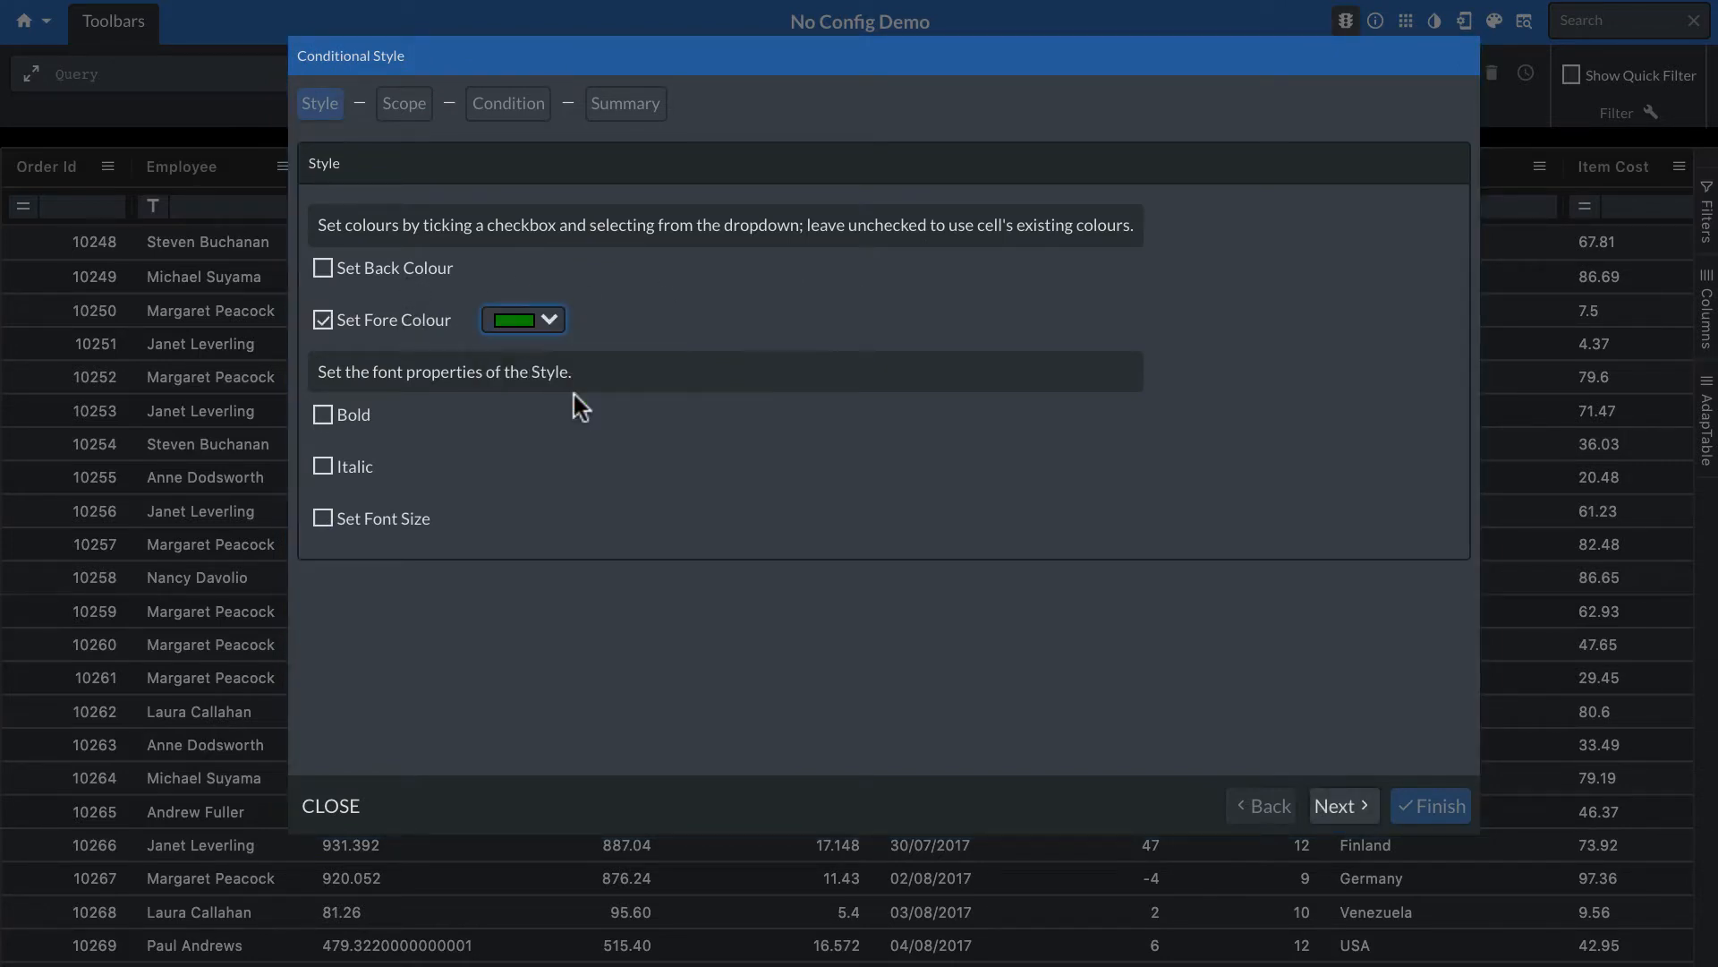
pyautogui.click(1336, 806)
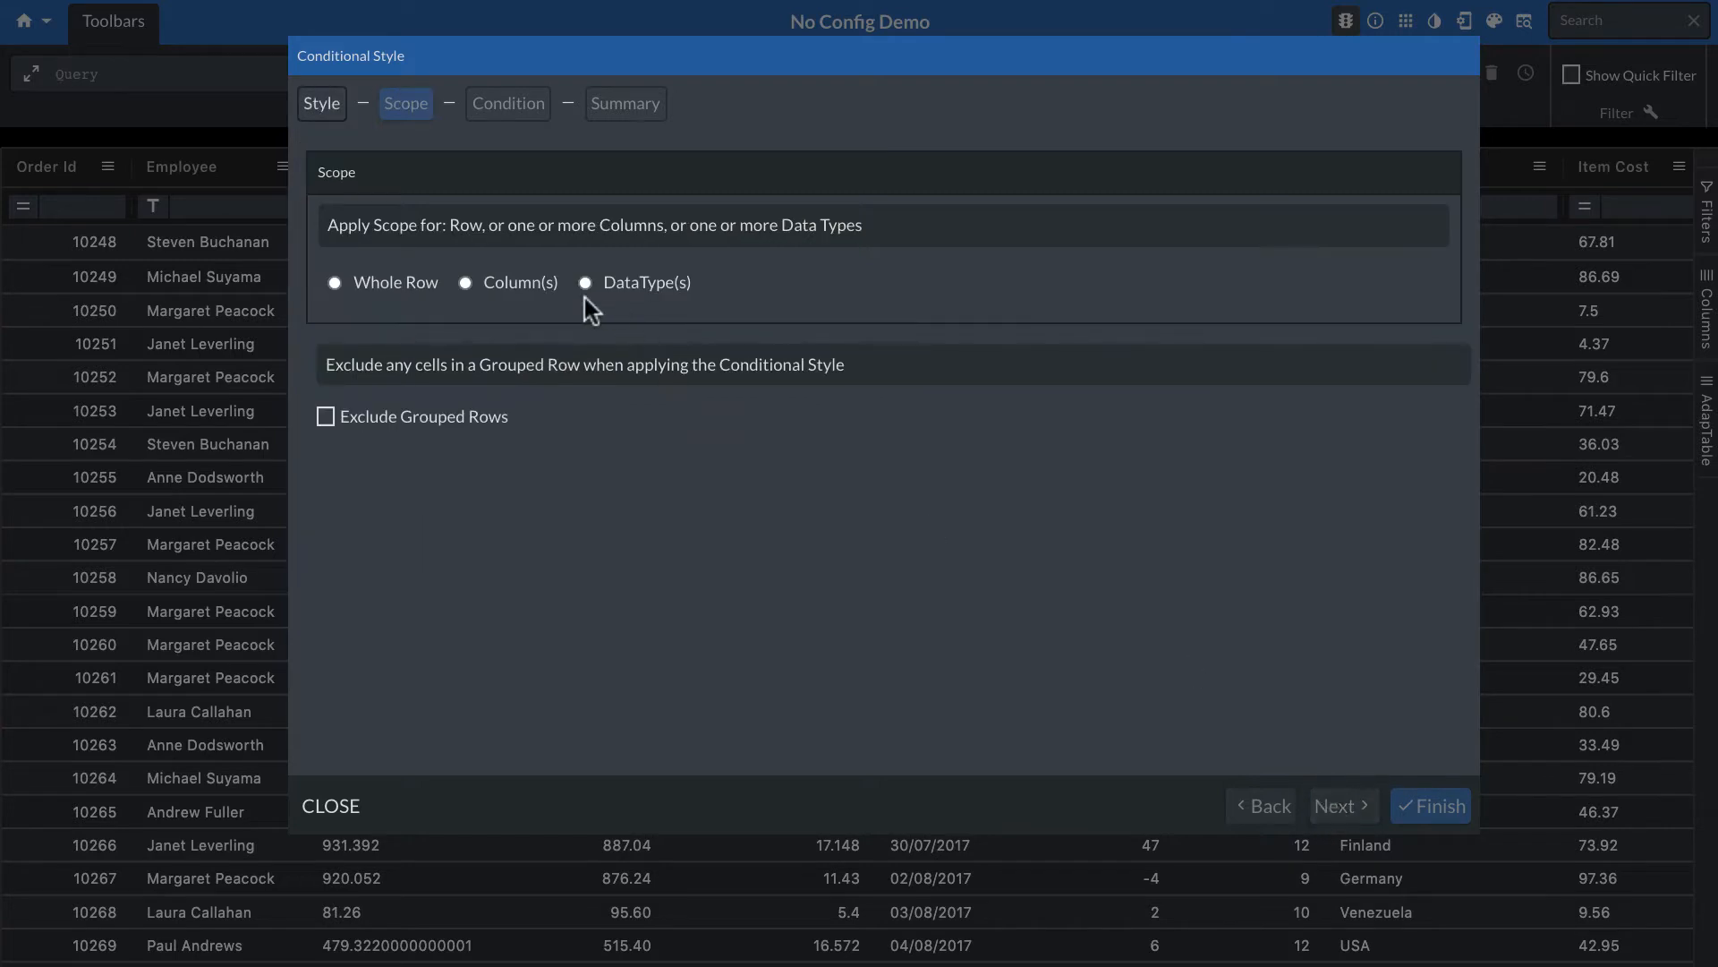
# Scope the green style to the Number data type with the Positive rule, and finish it
pyautogui.click(616, 293)
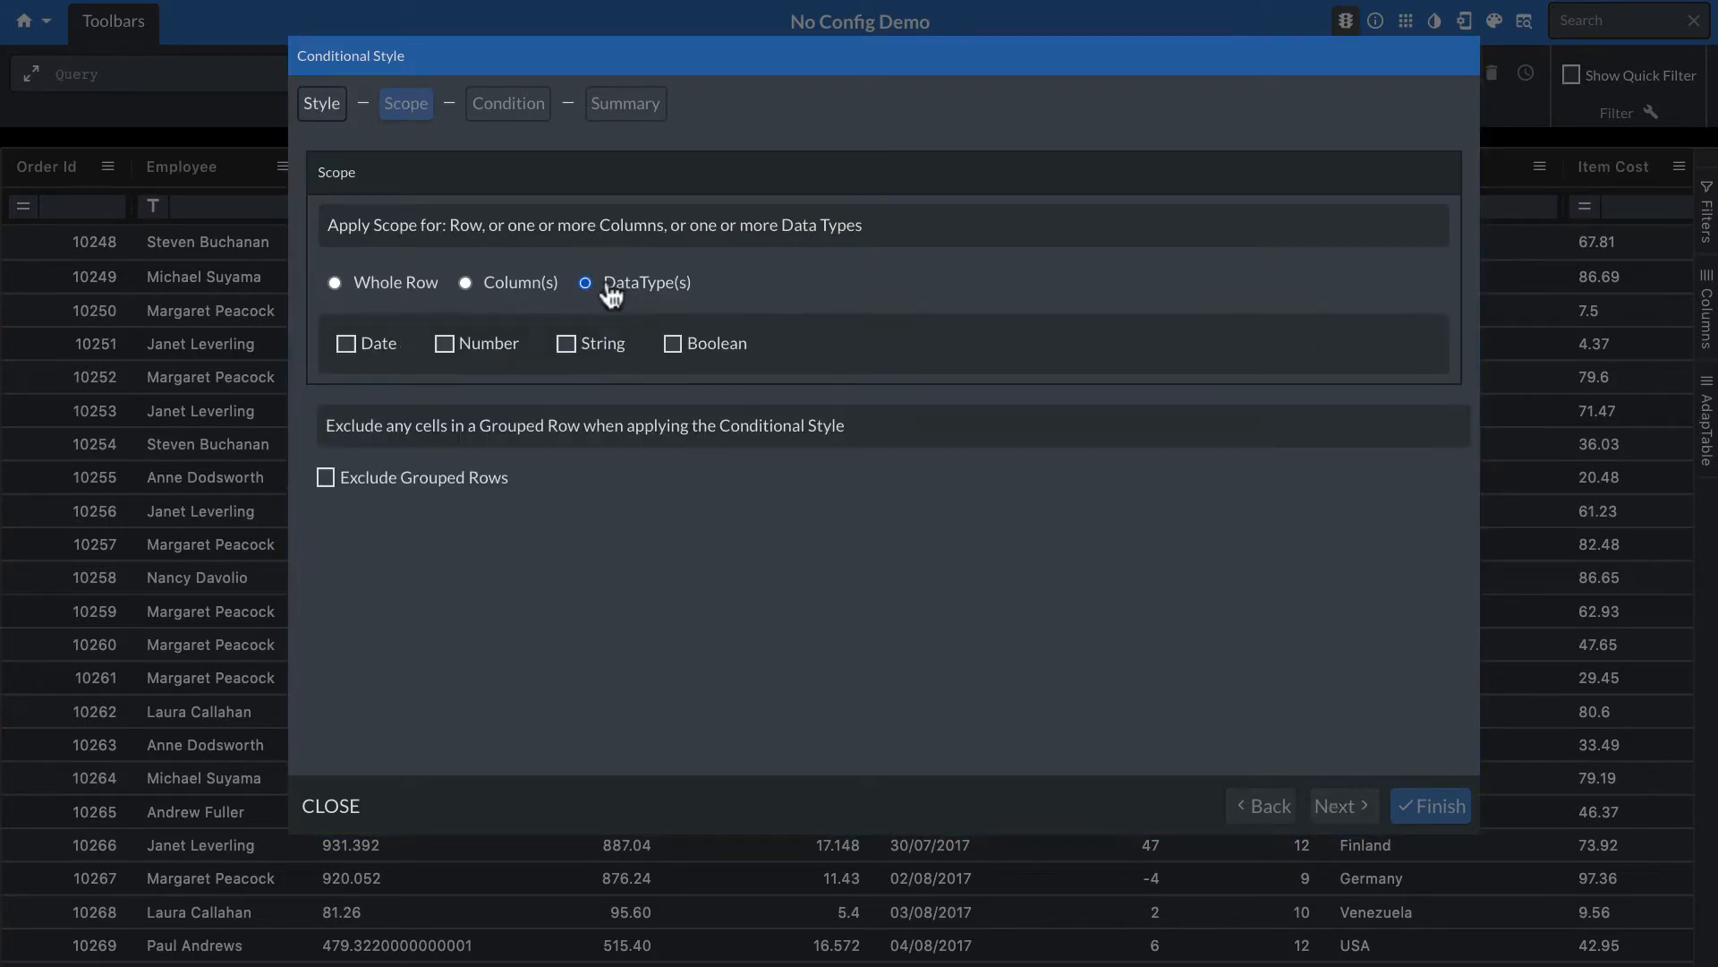
pyautogui.click(461, 348)
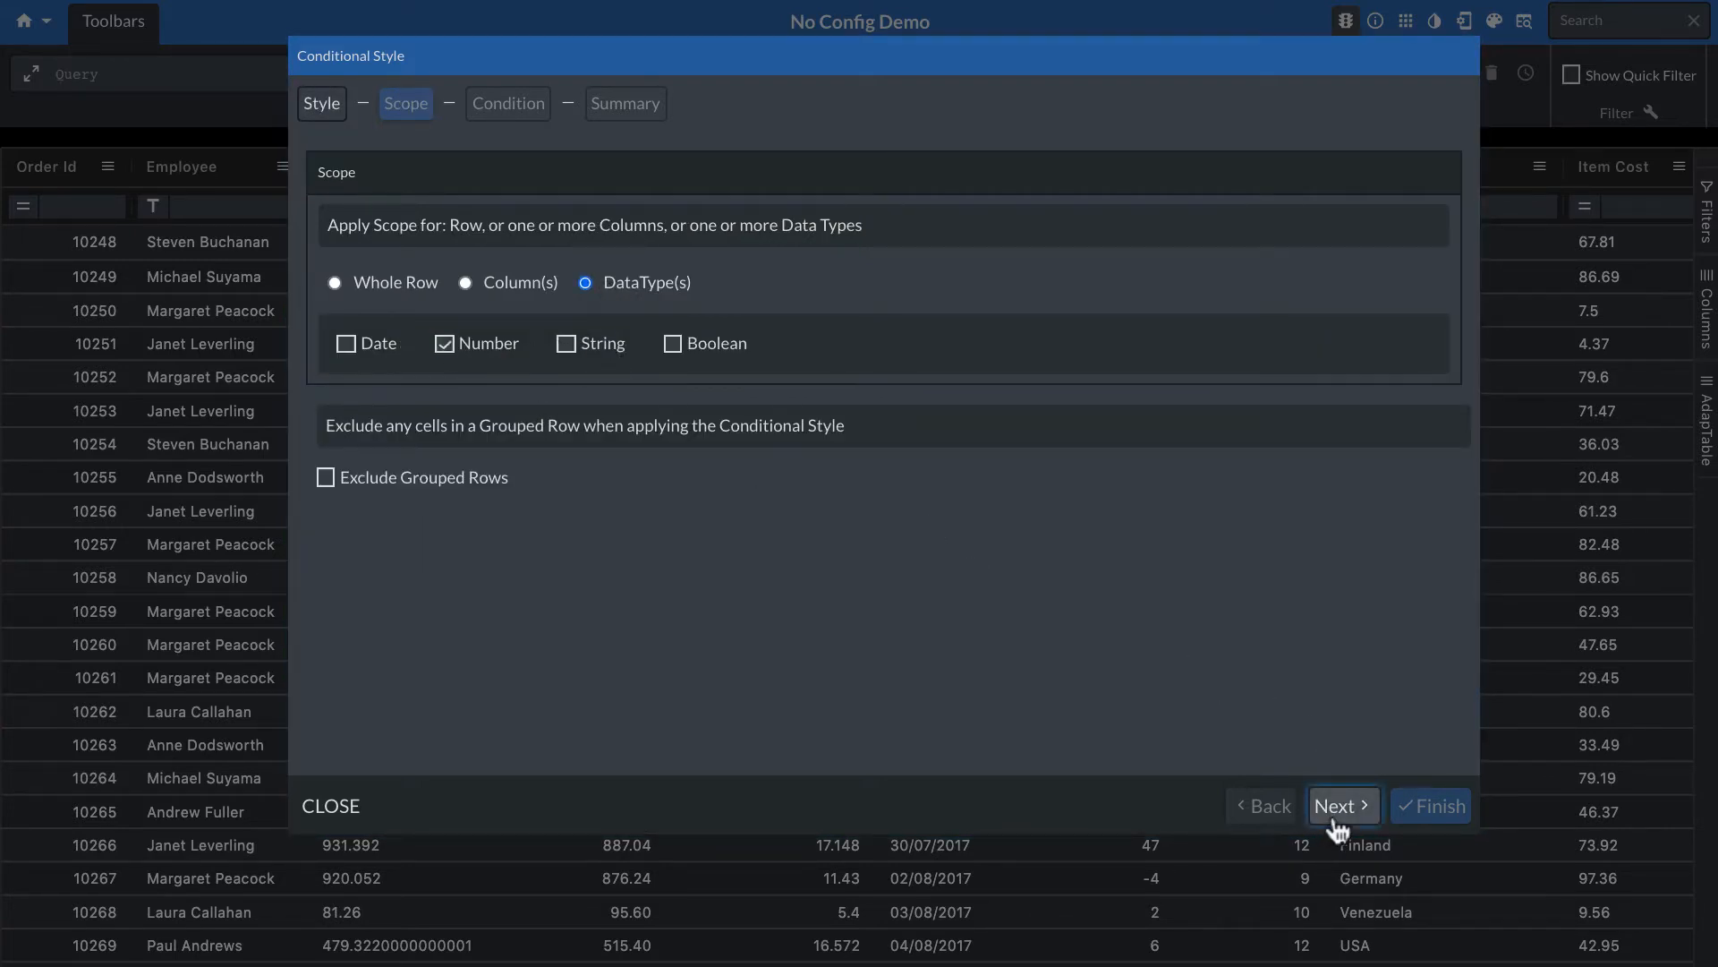
pyautogui.click(1337, 808)
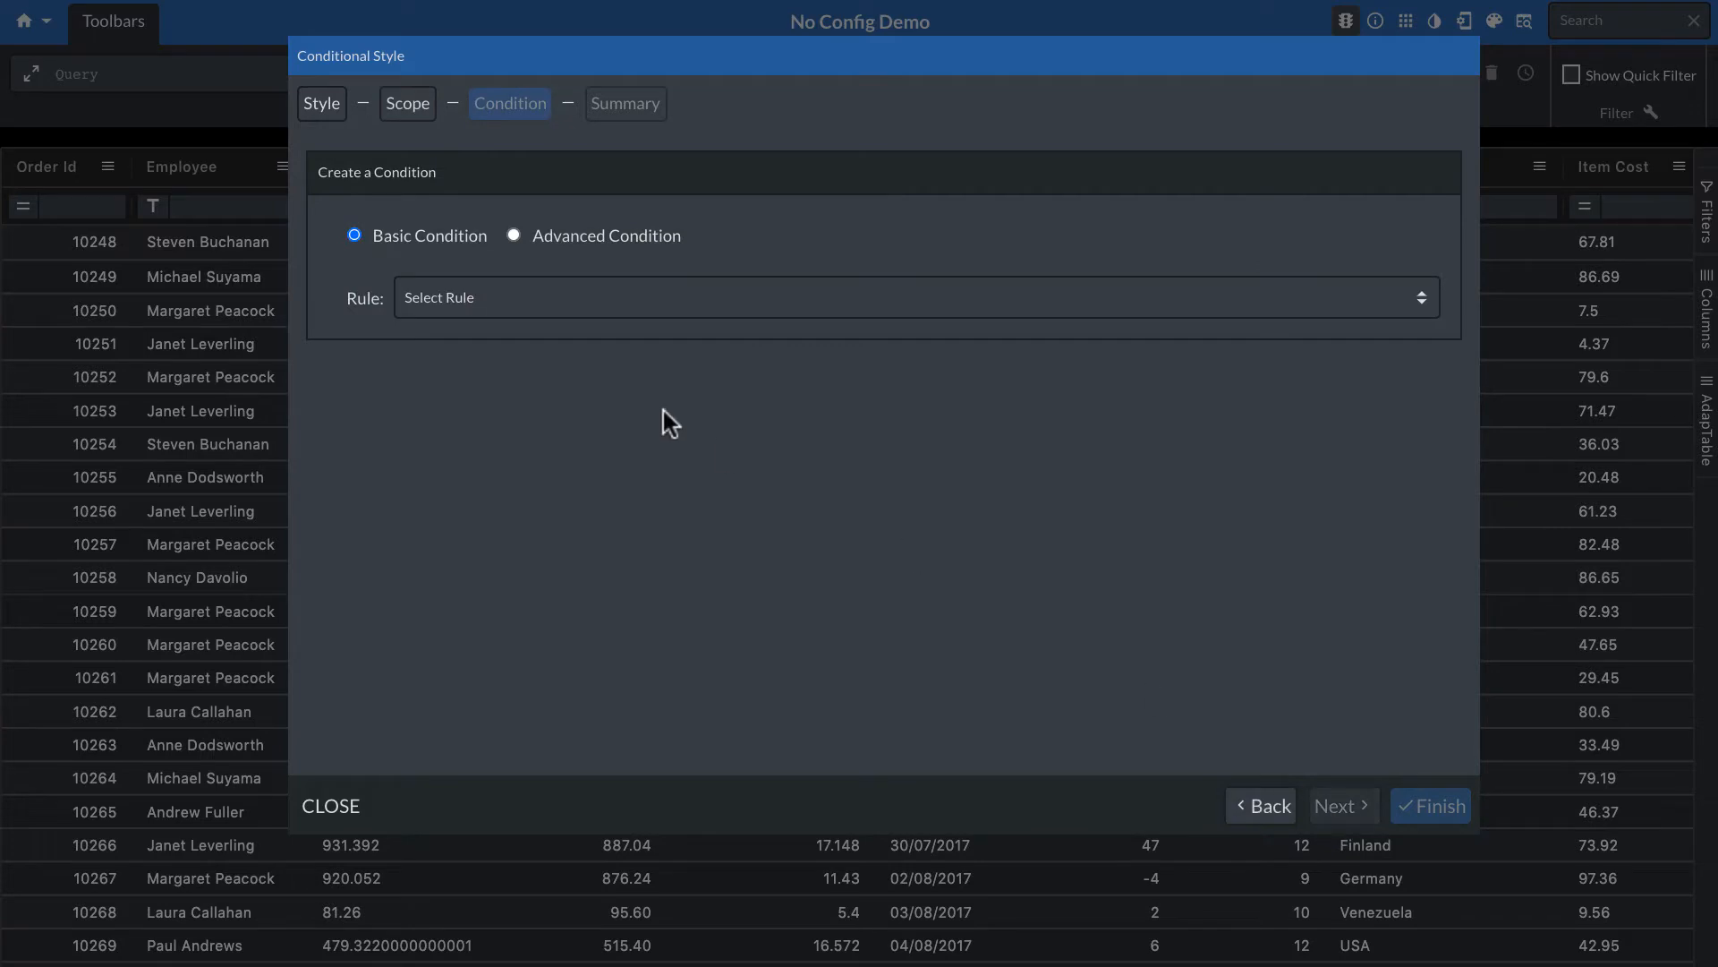
pyautogui.click(441, 309)
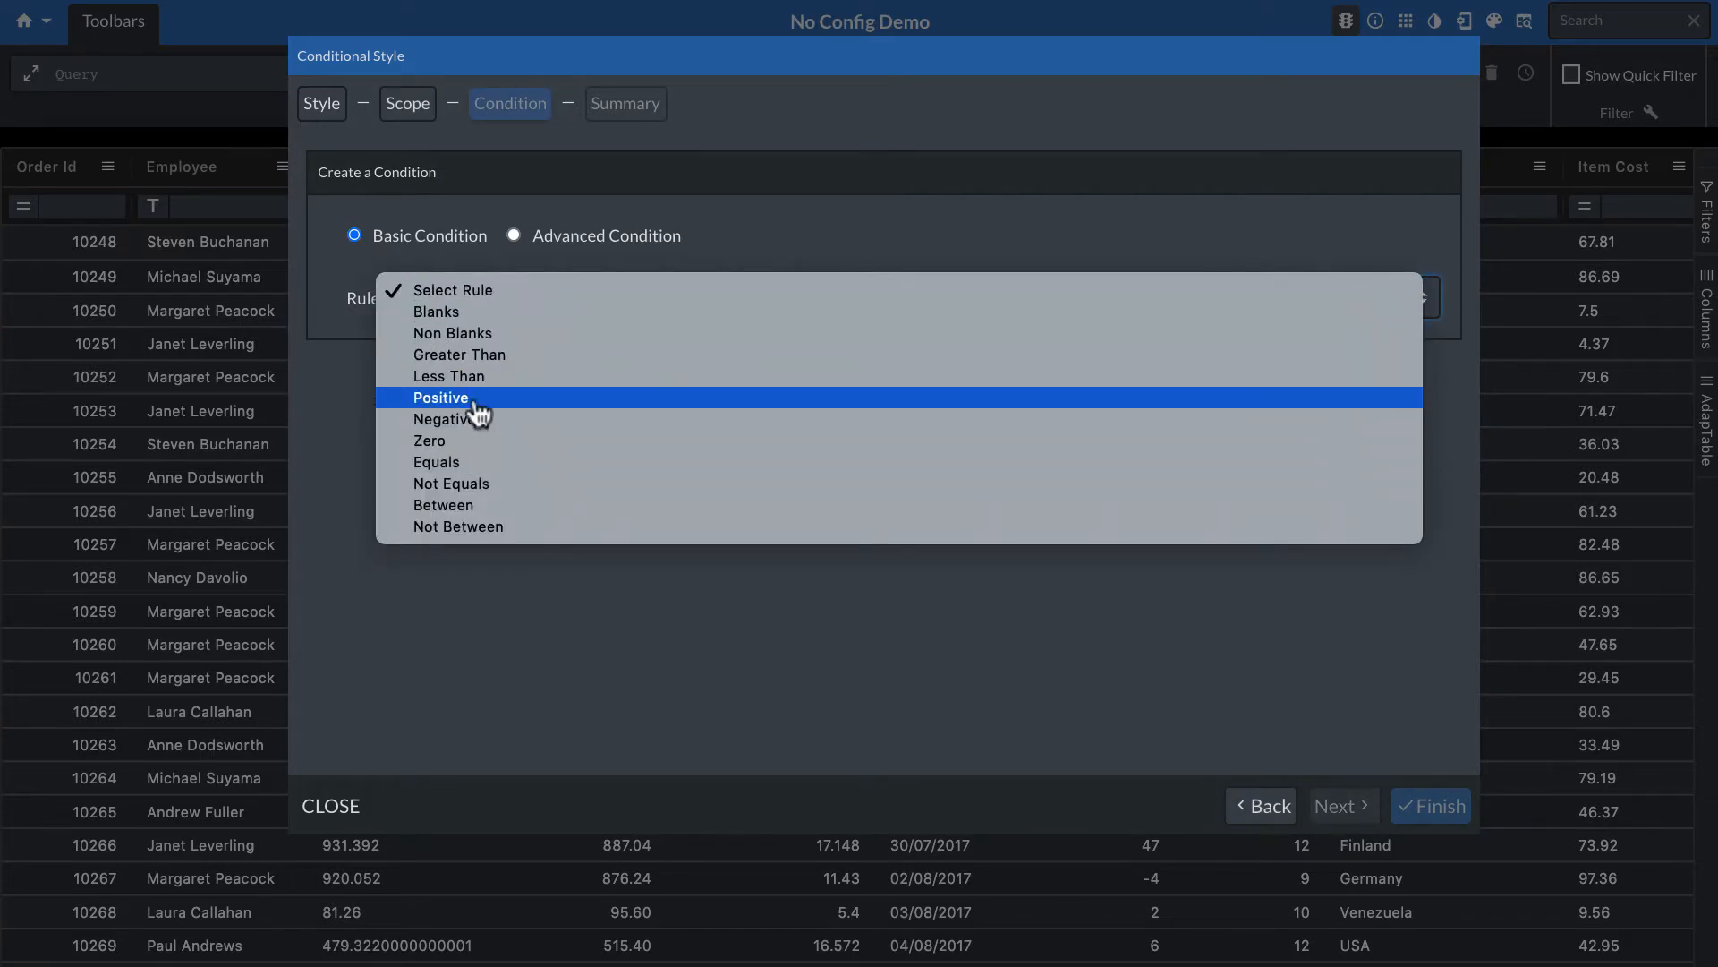
pyautogui.click(442, 398)
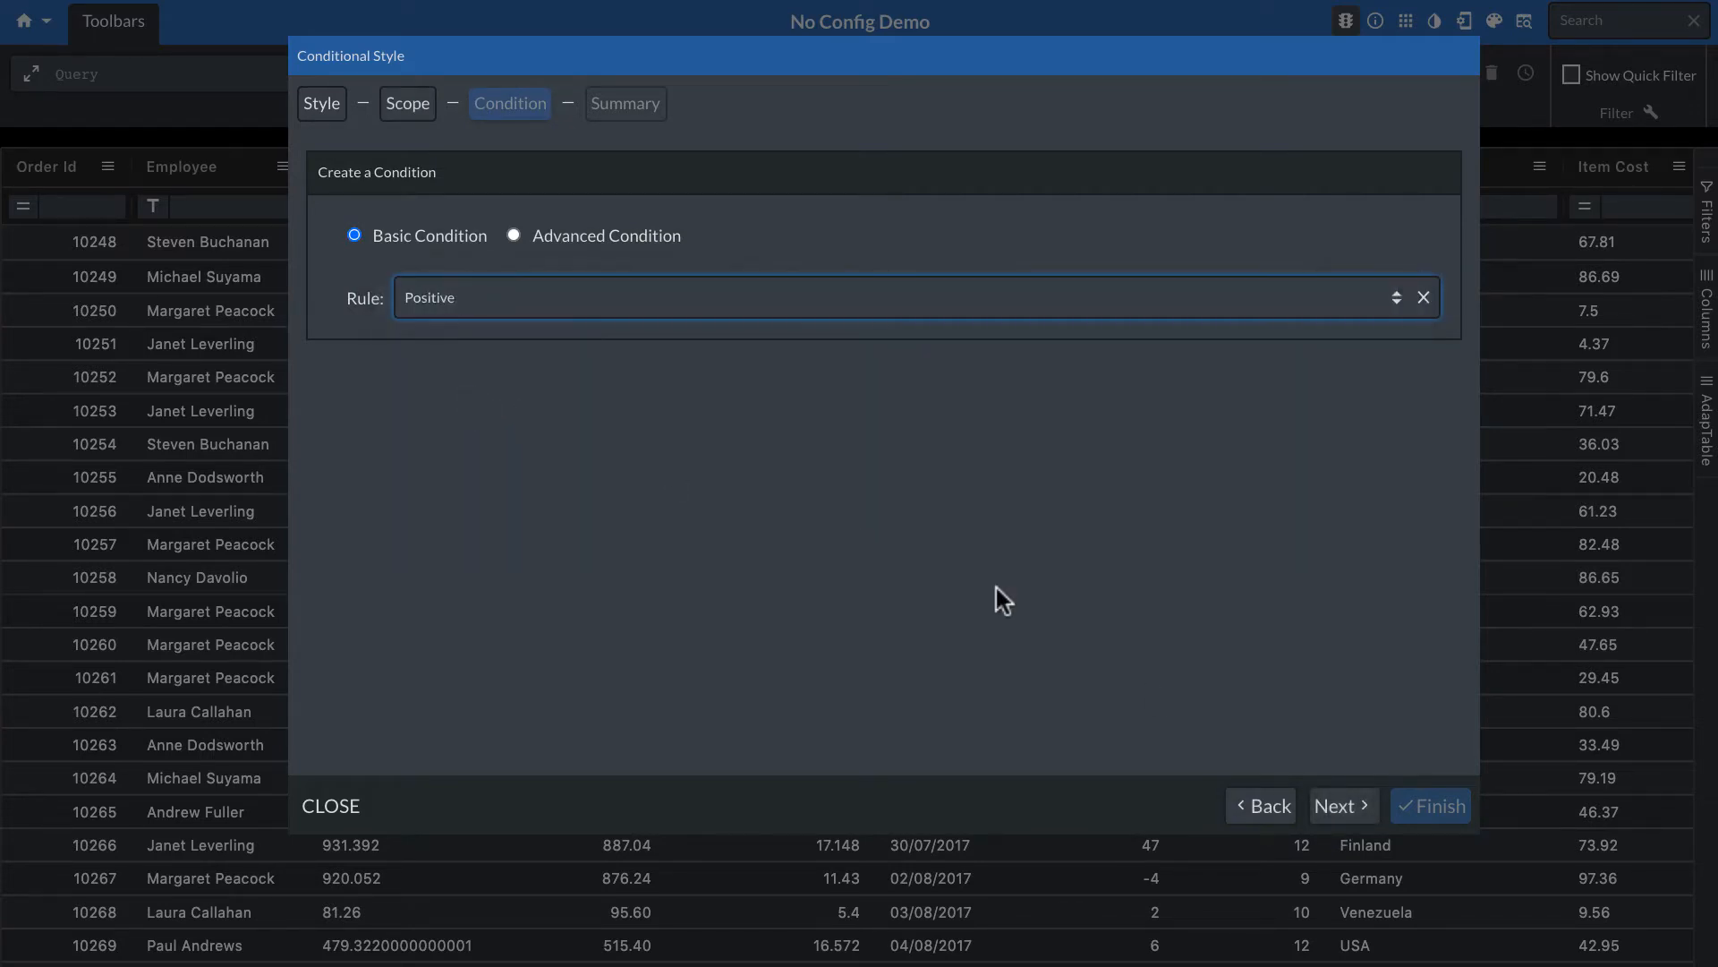
pyautogui.click(1338, 806)
pyautogui.click(1442, 809)
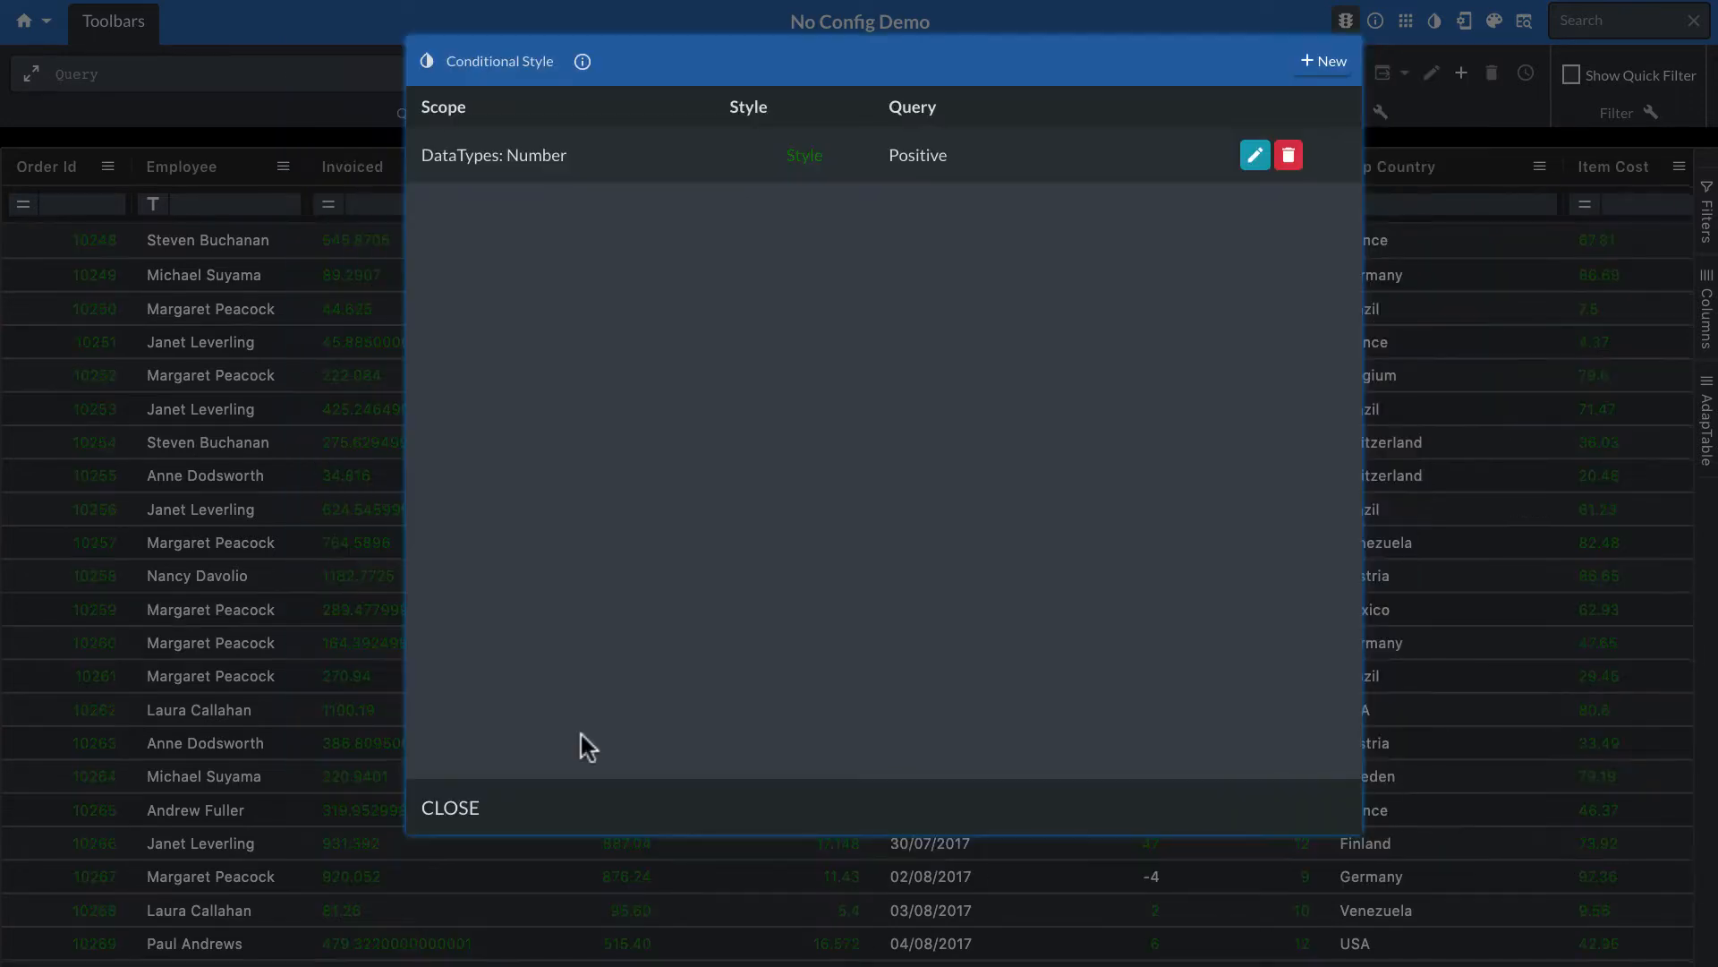
# Start a second conditional style with a red fore colour
pyautogui.click(1333, 62)
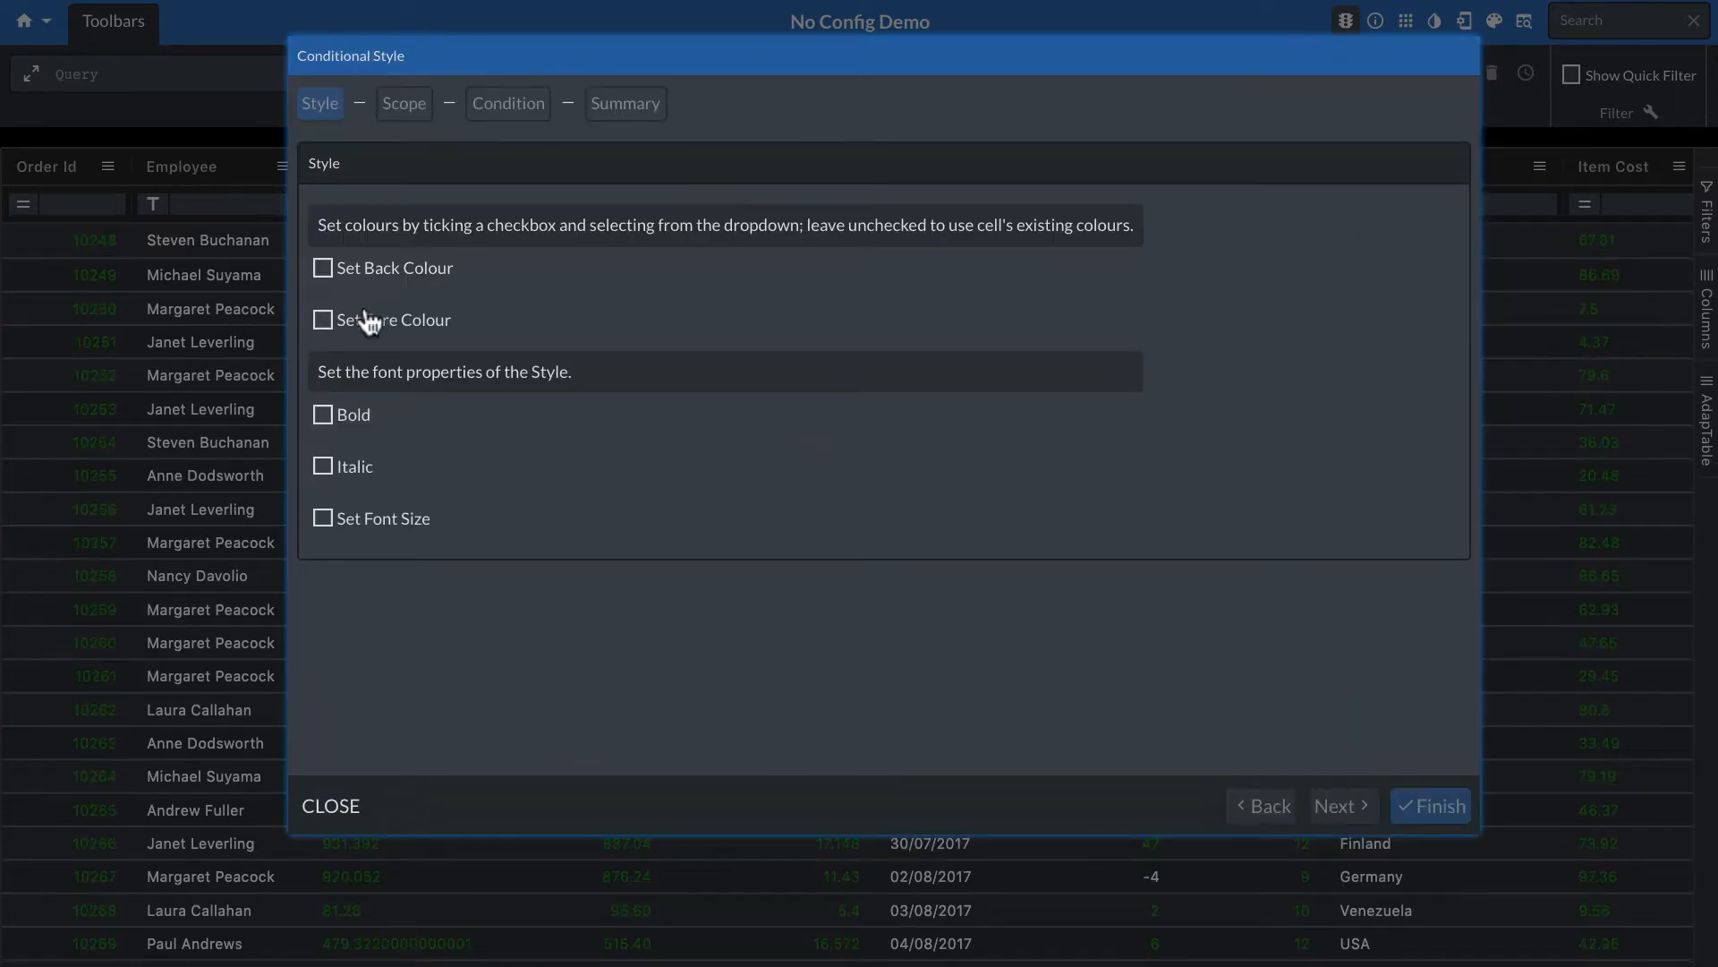
pyautogui.click(326, 320)
pyautogui.click(515, 319)
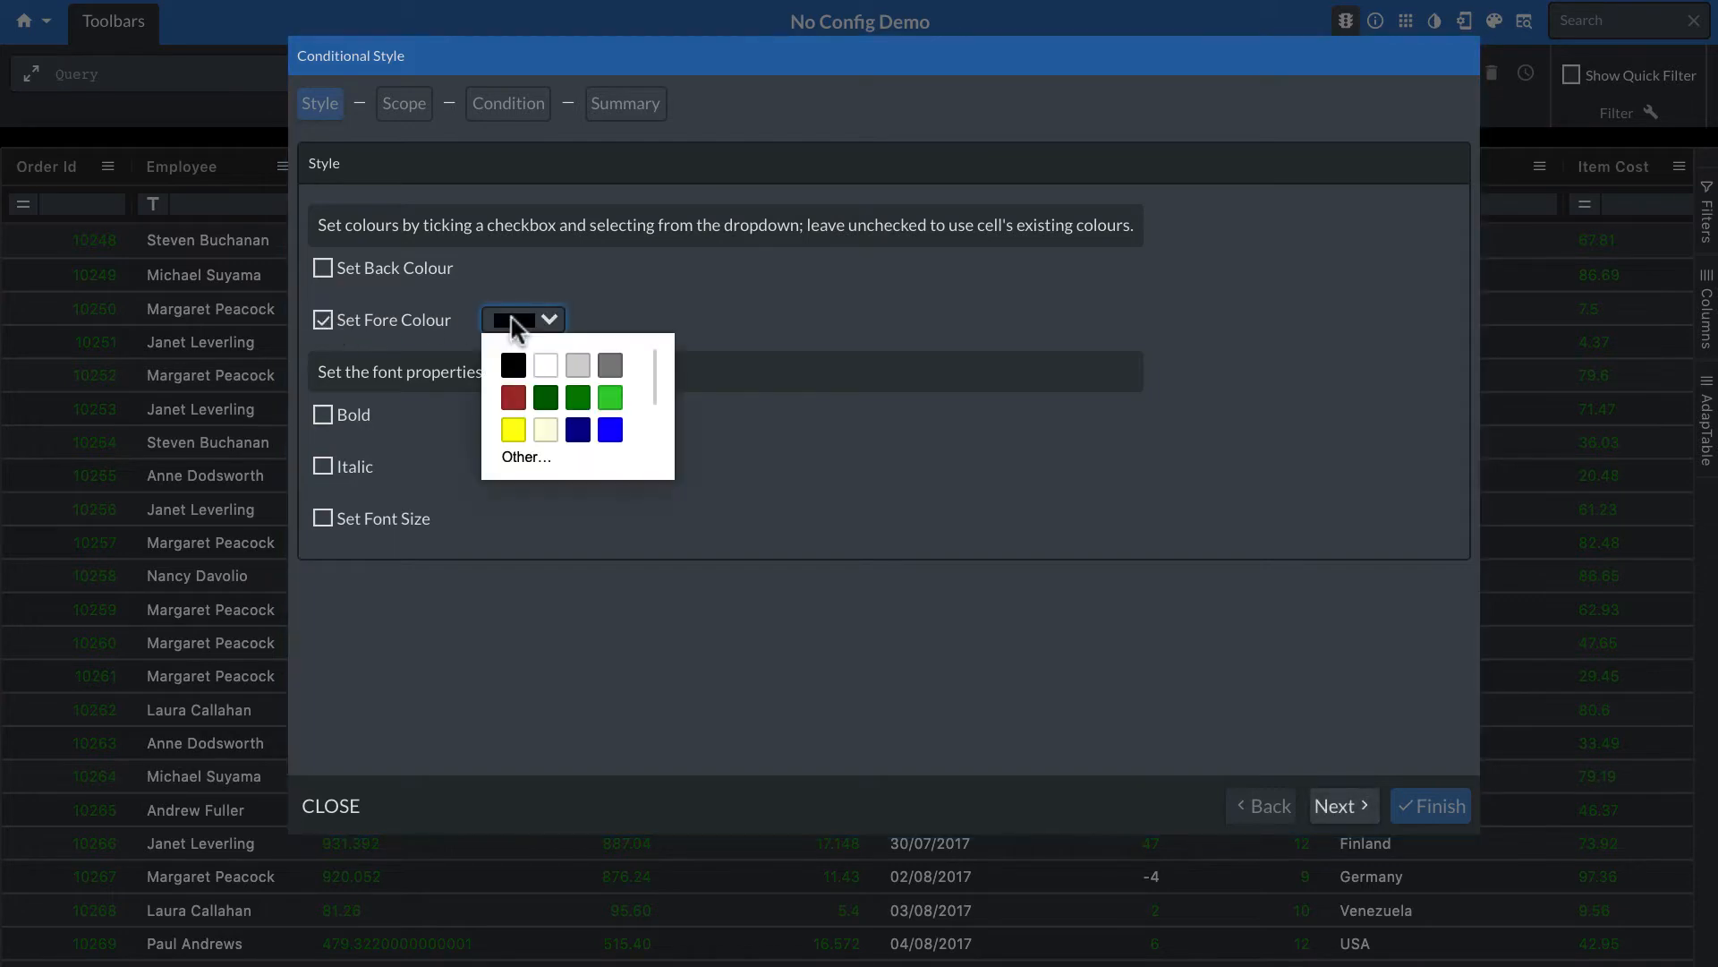
pyautogui.scroll(-2, 606, 424)
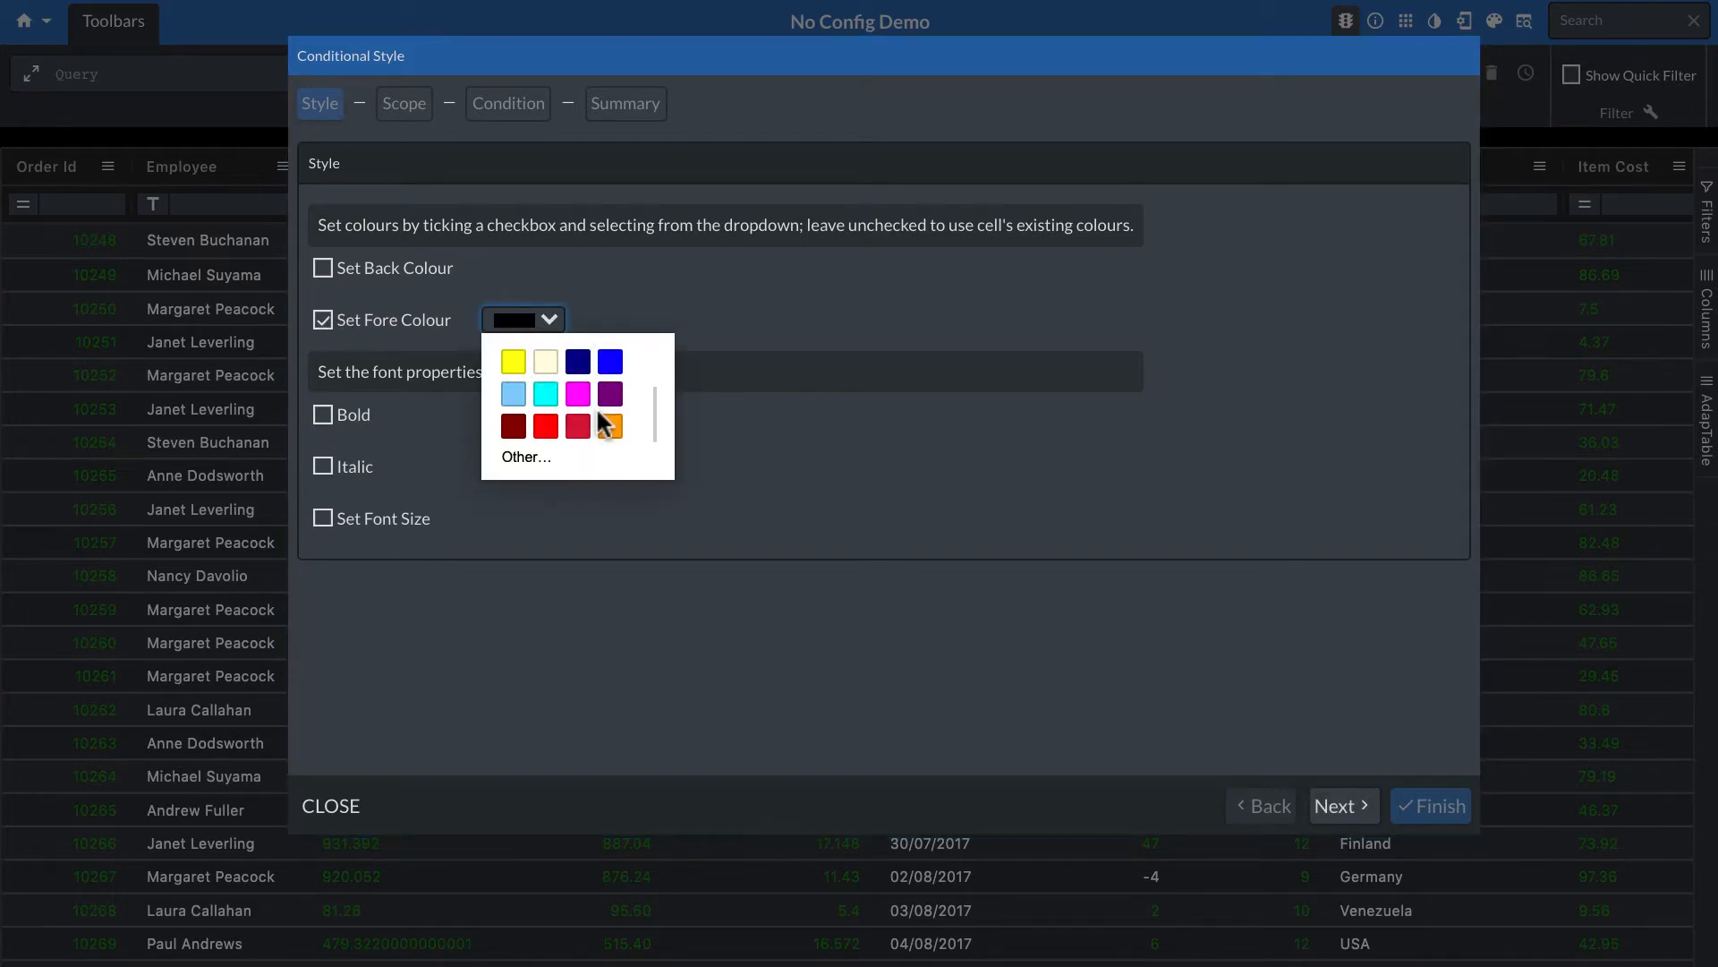
pyautogui.click(543, 427)
pyautogui.click(1342, 801)
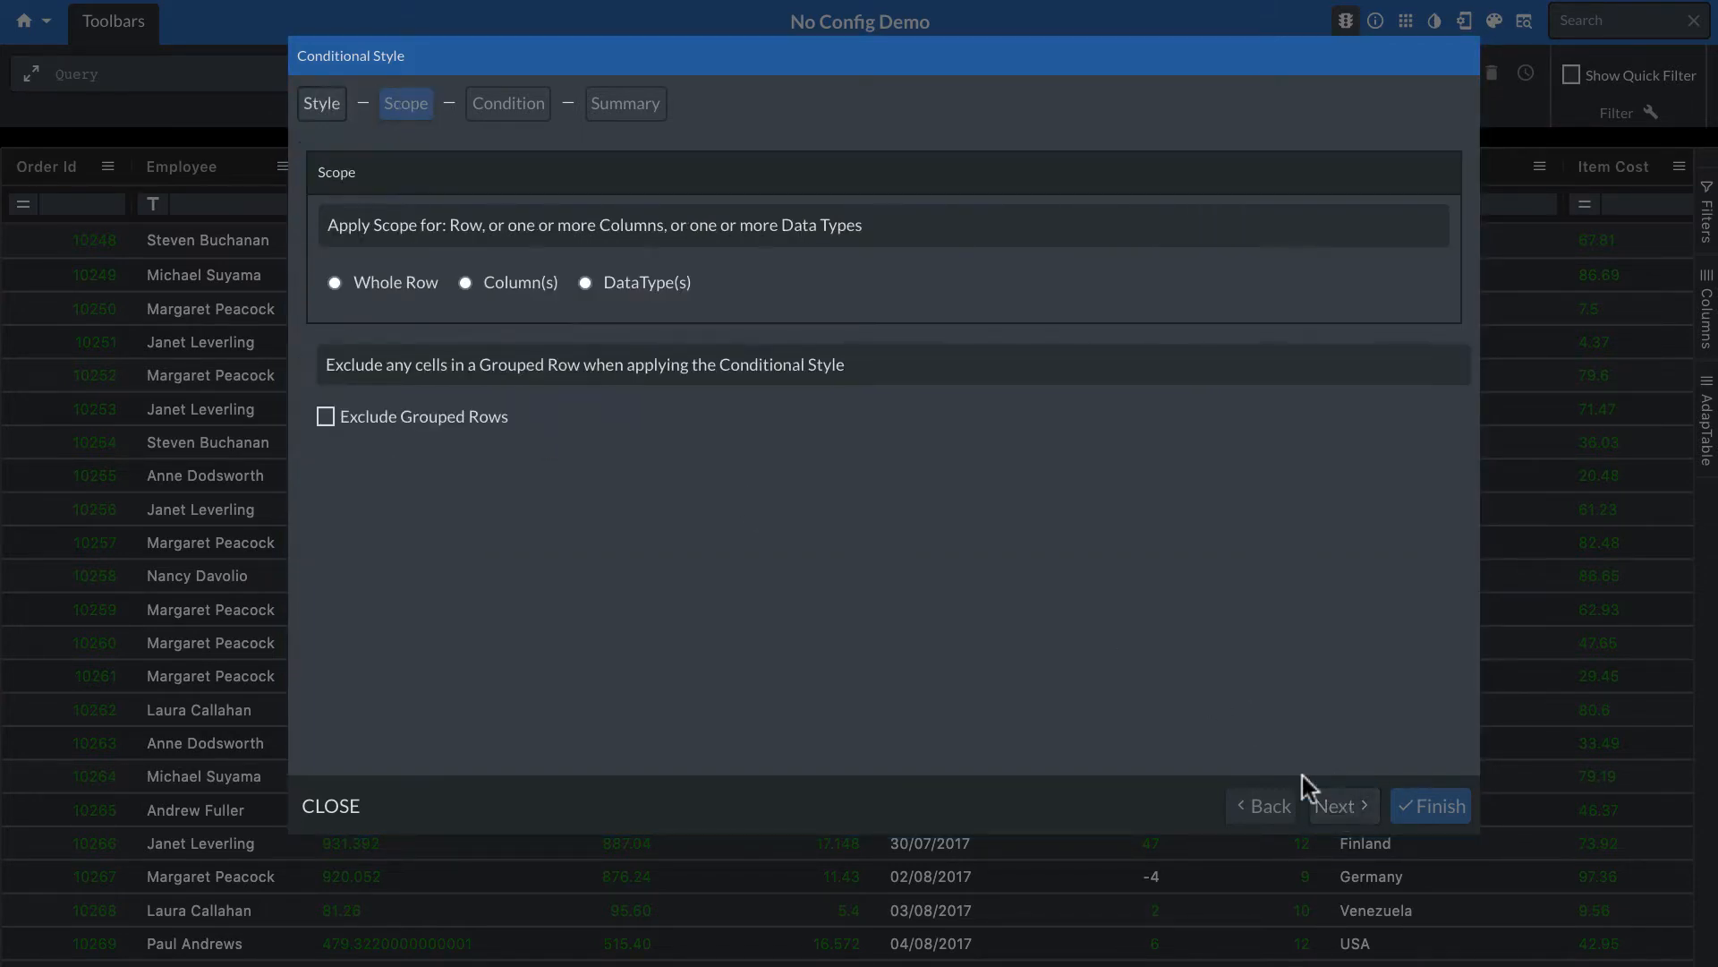
# Look through the row and column scope options, and scope the red style to the Number data type
pyautogui.click(338, 287)
pyautogui.click(464, 284)
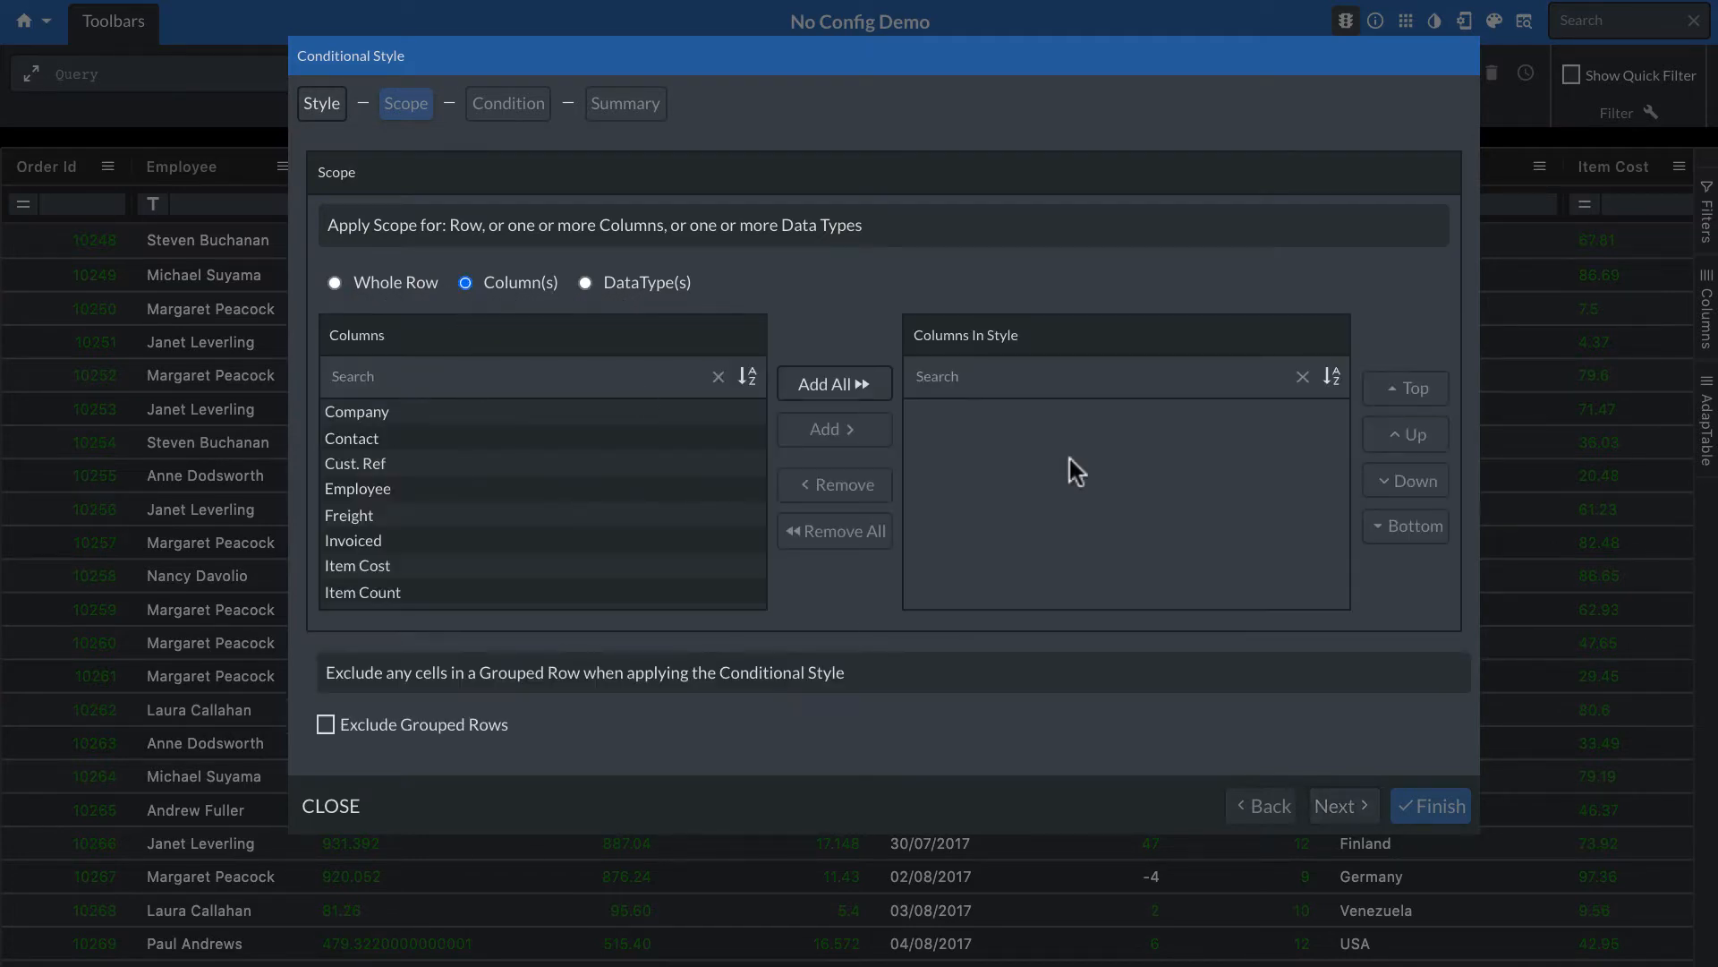
pyautogui.click(658, 288)
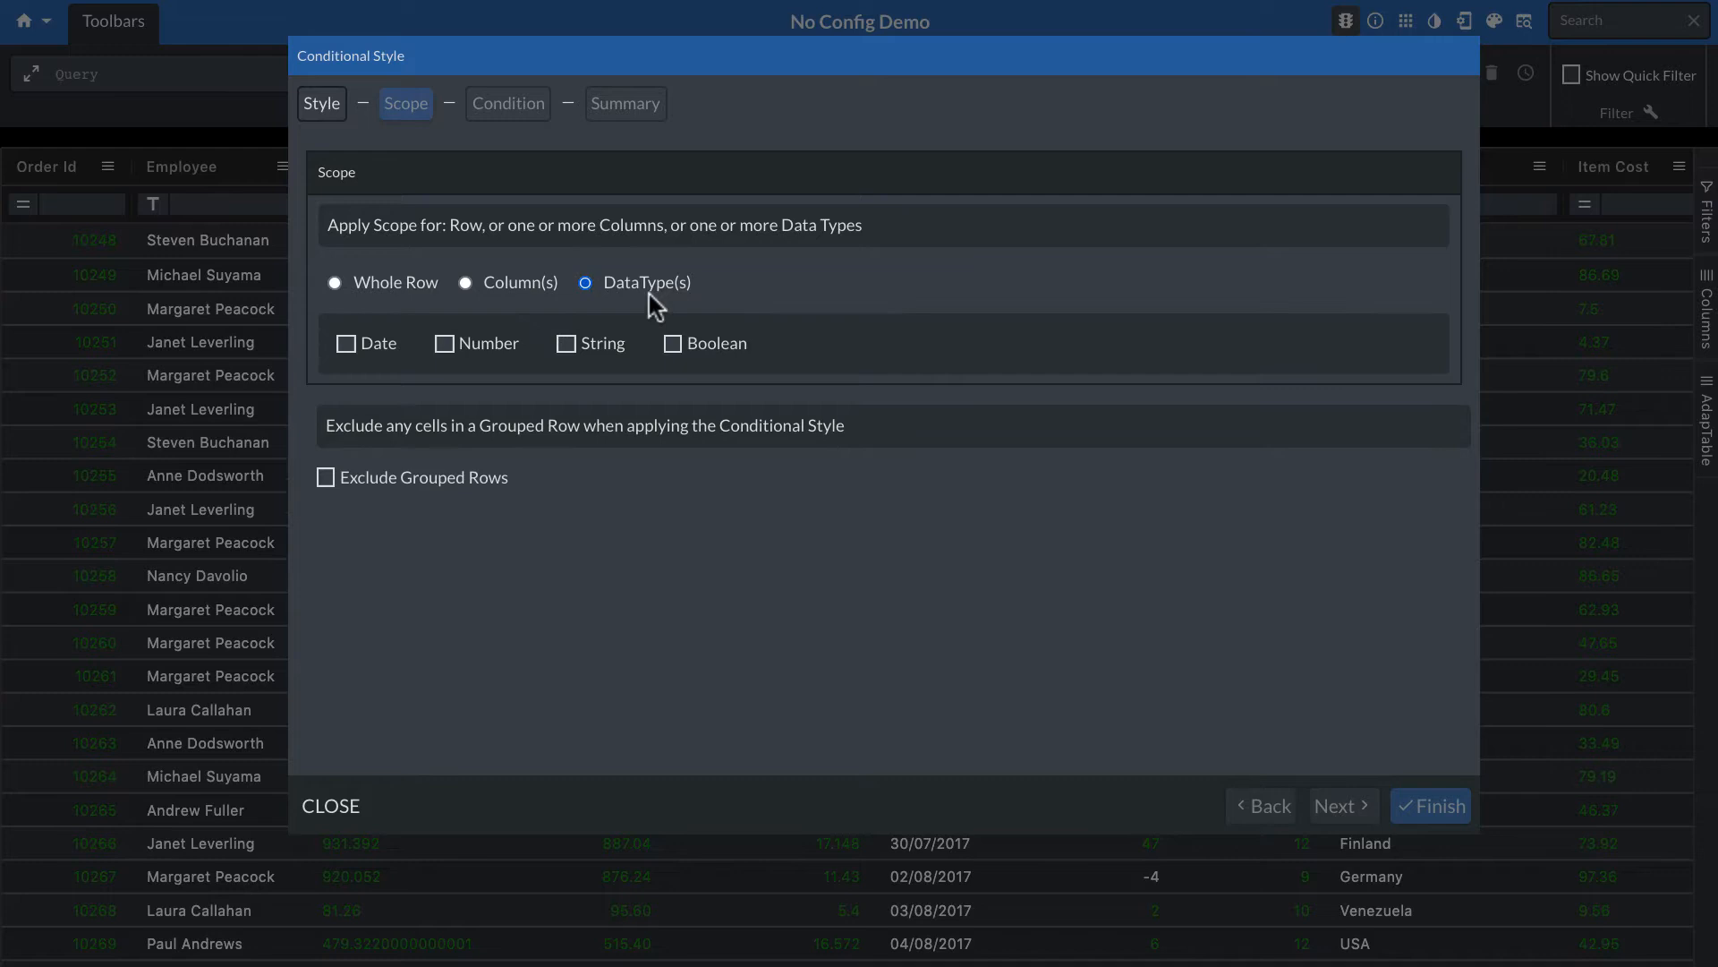
pyautogui.click(444, 345)
pyautogui.click(1341, 806)
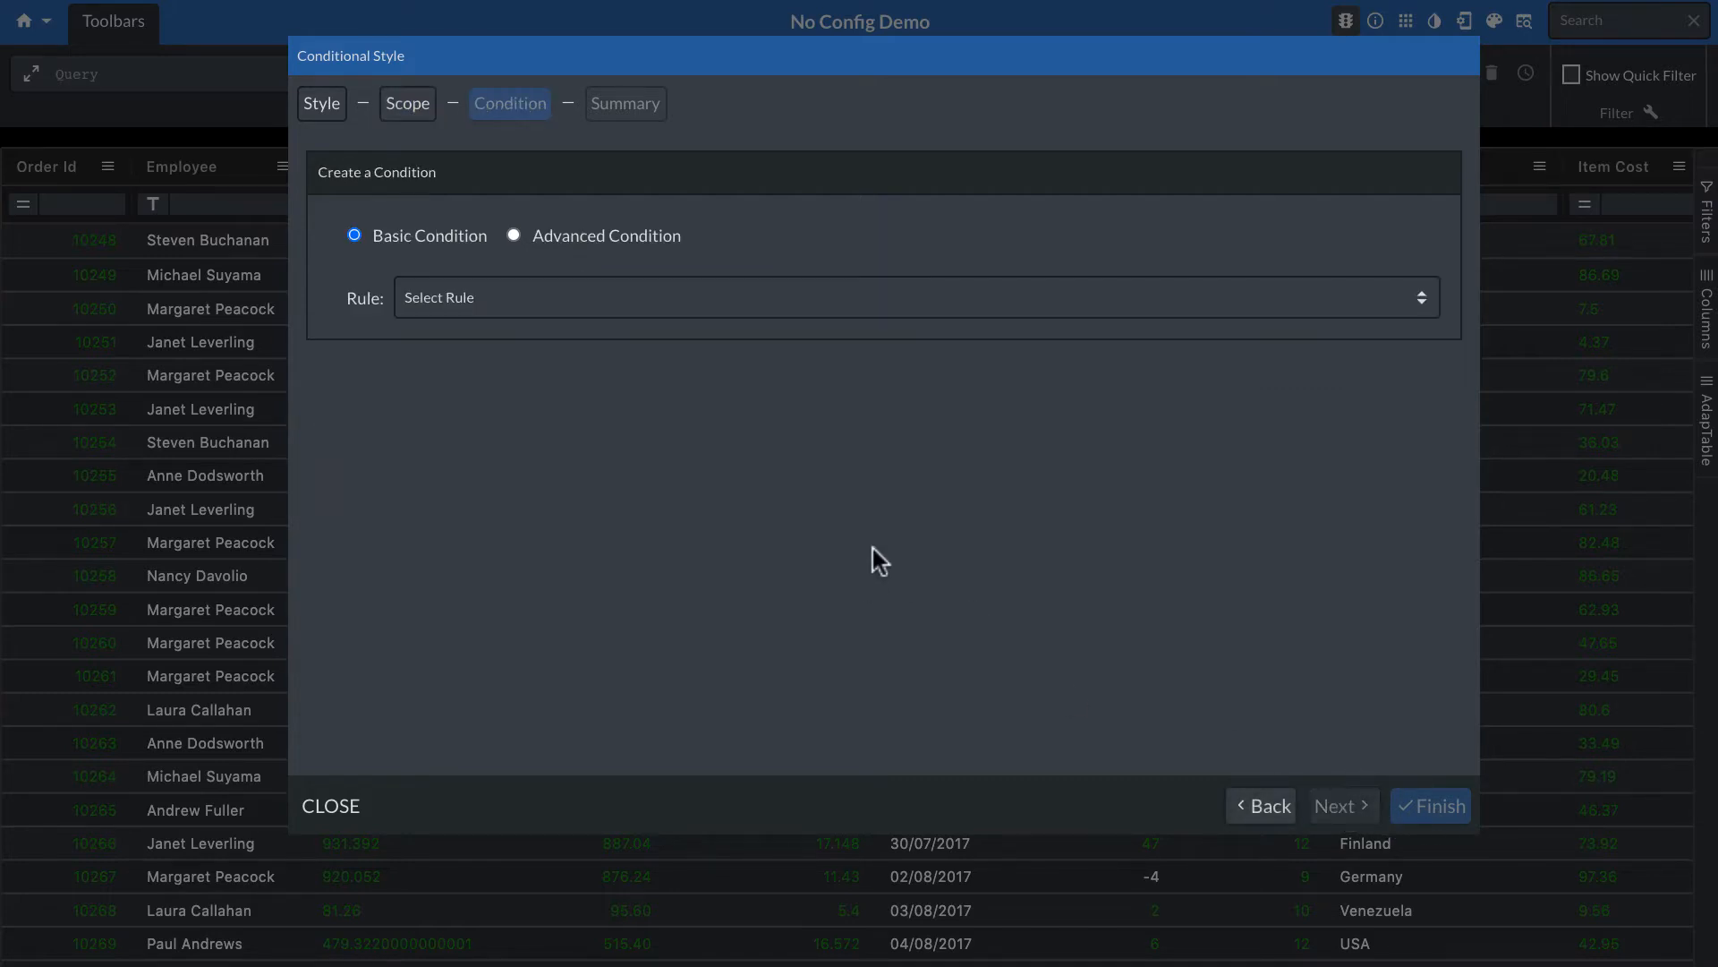
# Give the red style the Negative rule, finish it, and return to the grid to check the styled numbers
pyautogui.click(508, 300)
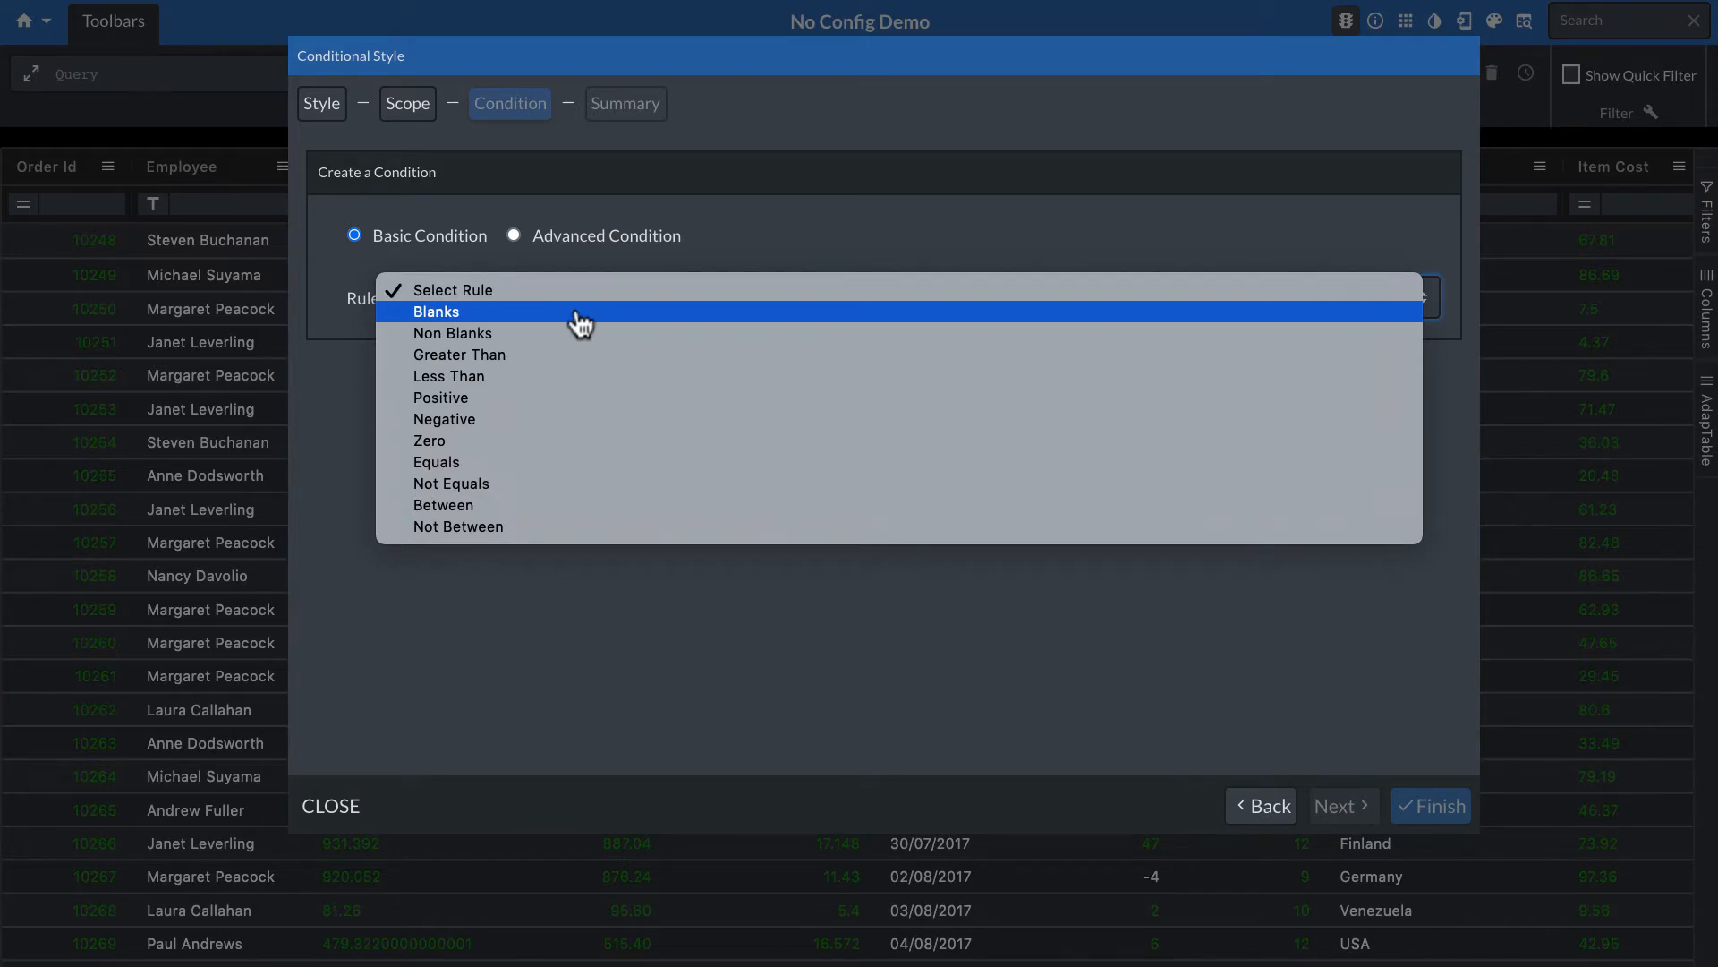
pyautogui.click(495, 419)
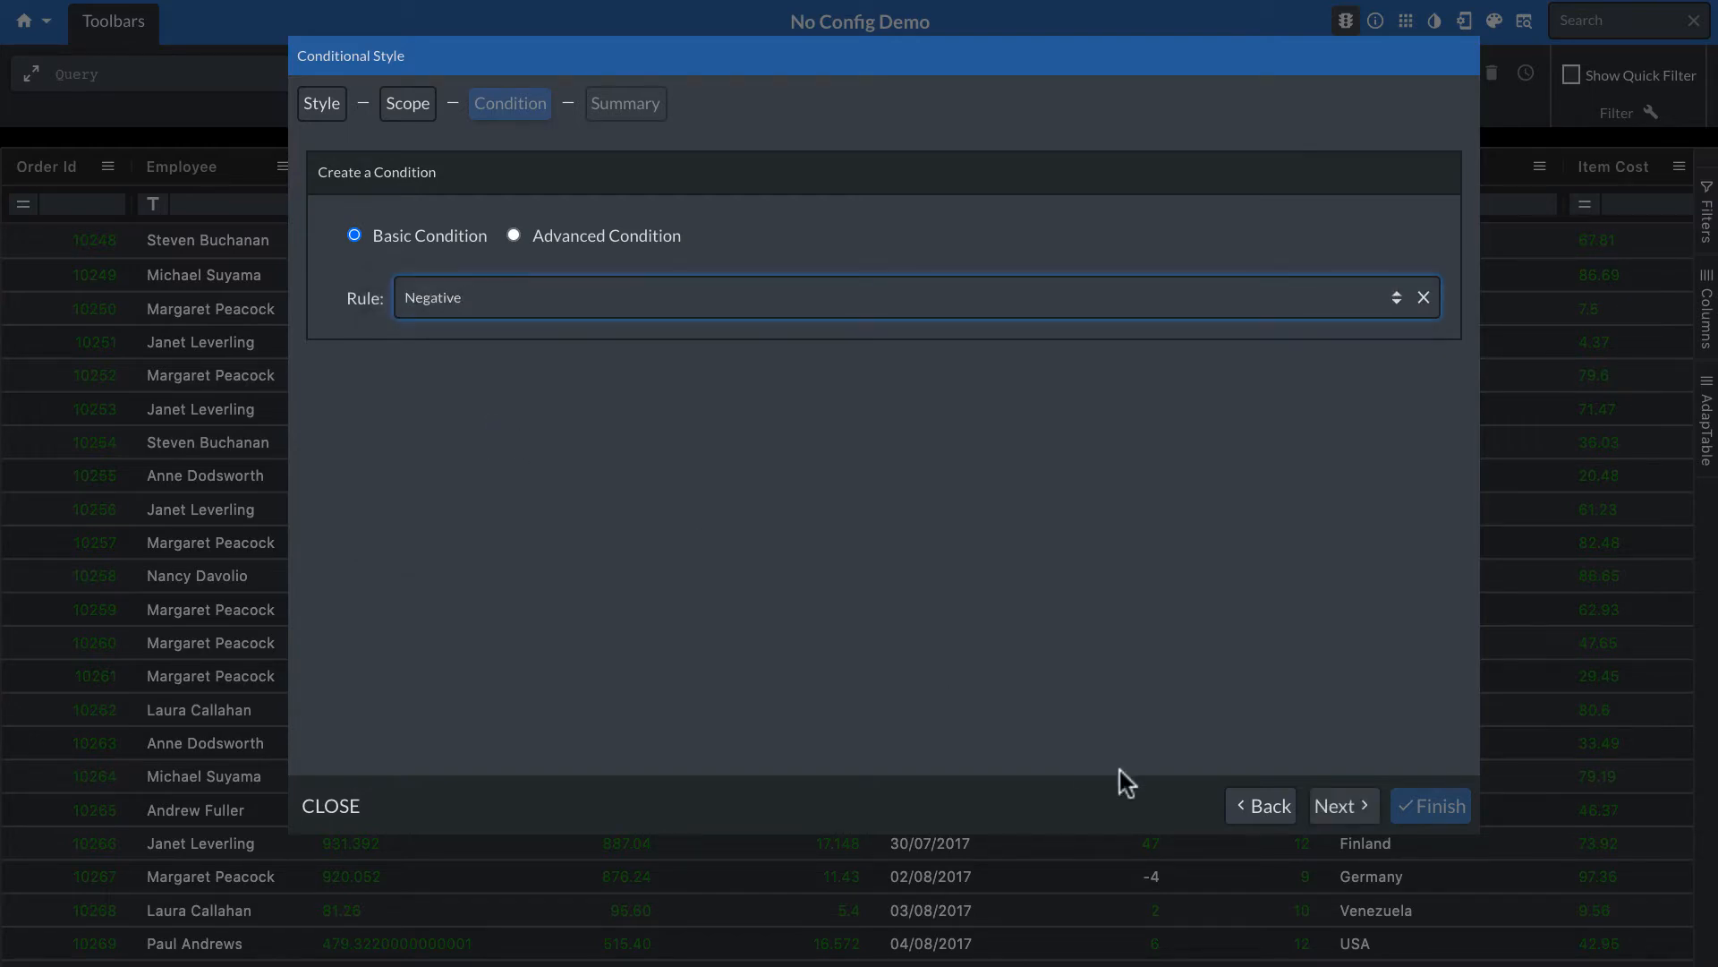
pyautogui.click(1331, 805)
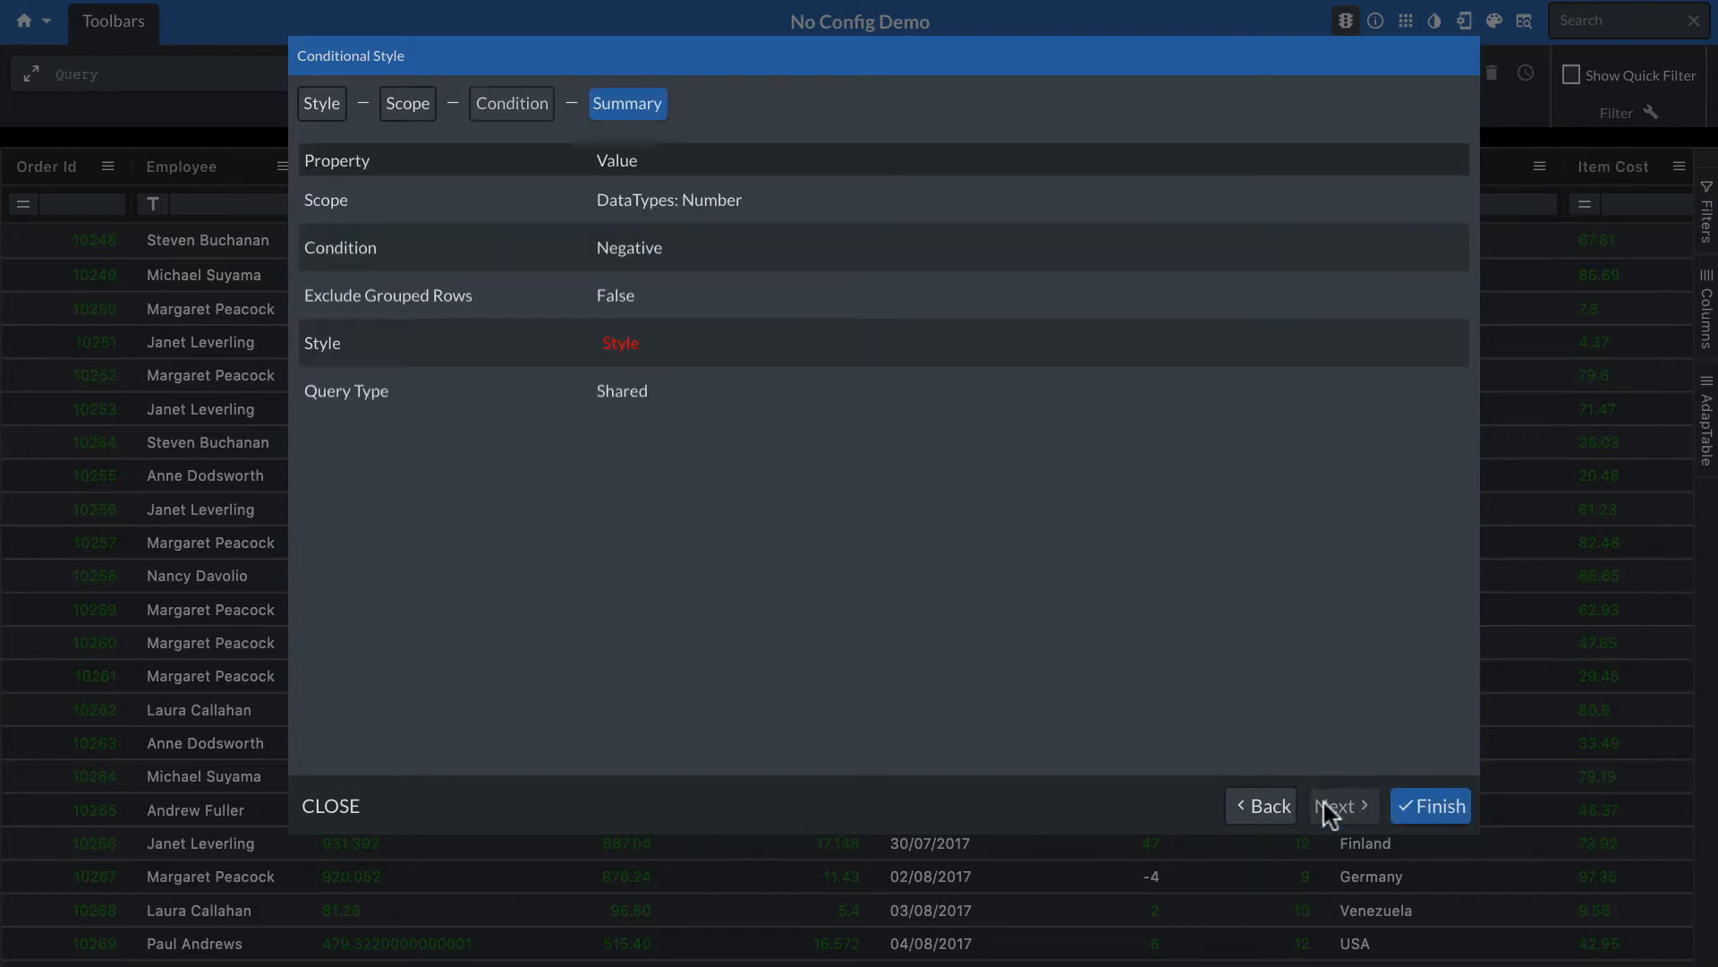
pyautogui.click(1436, 819)
pyautogui.click(450, 810)
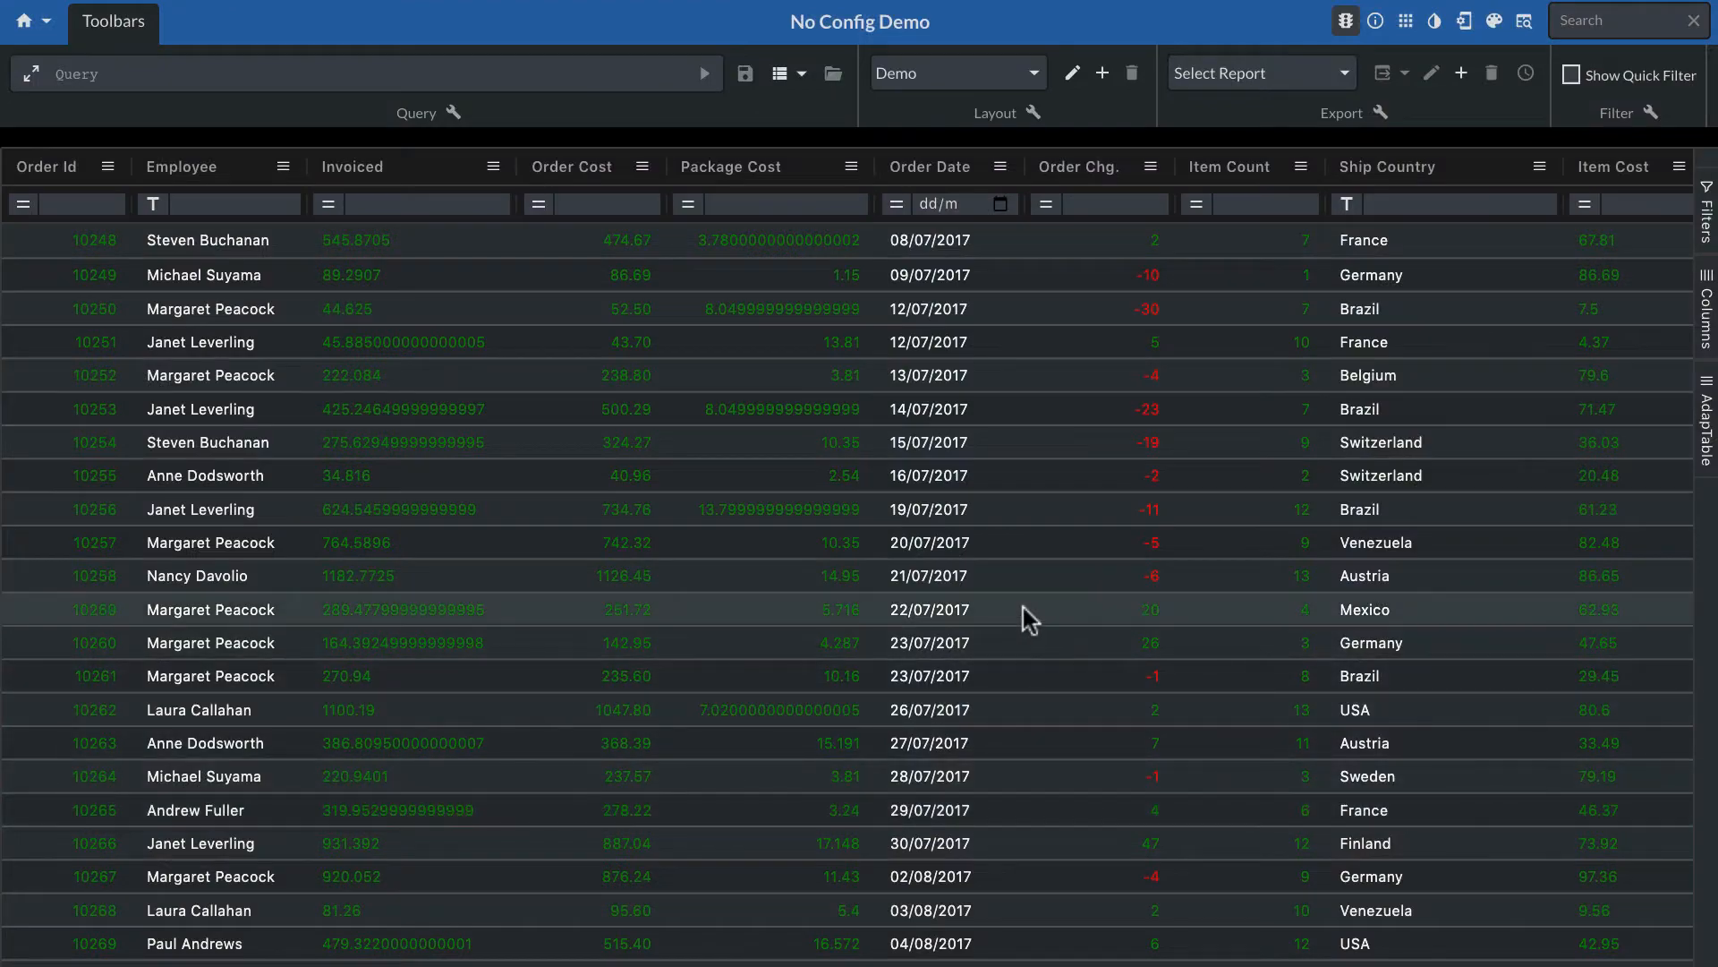
pyautogui.scroll(-3, 1023, 609)
pyautogui.scroll(3, 1023, 609)
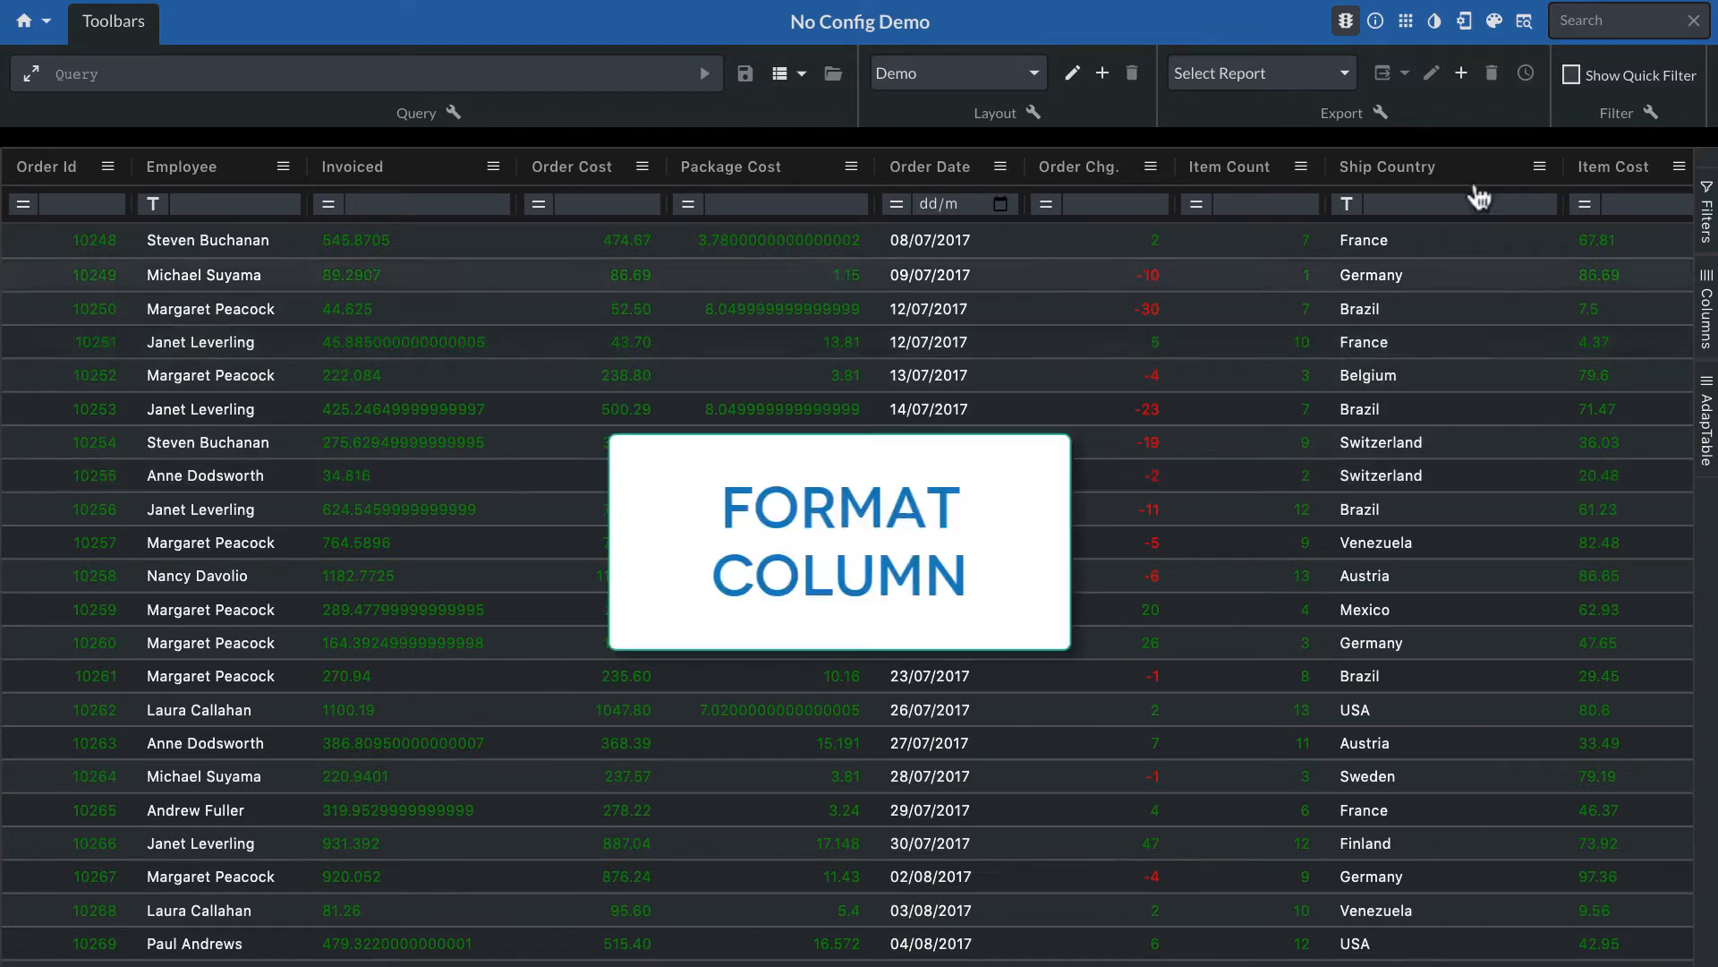
# Start a new column format and scope it to the Invoiced, Item Cost, Order Cost and Package Cost columns
pyautogui.click(1493, 22)
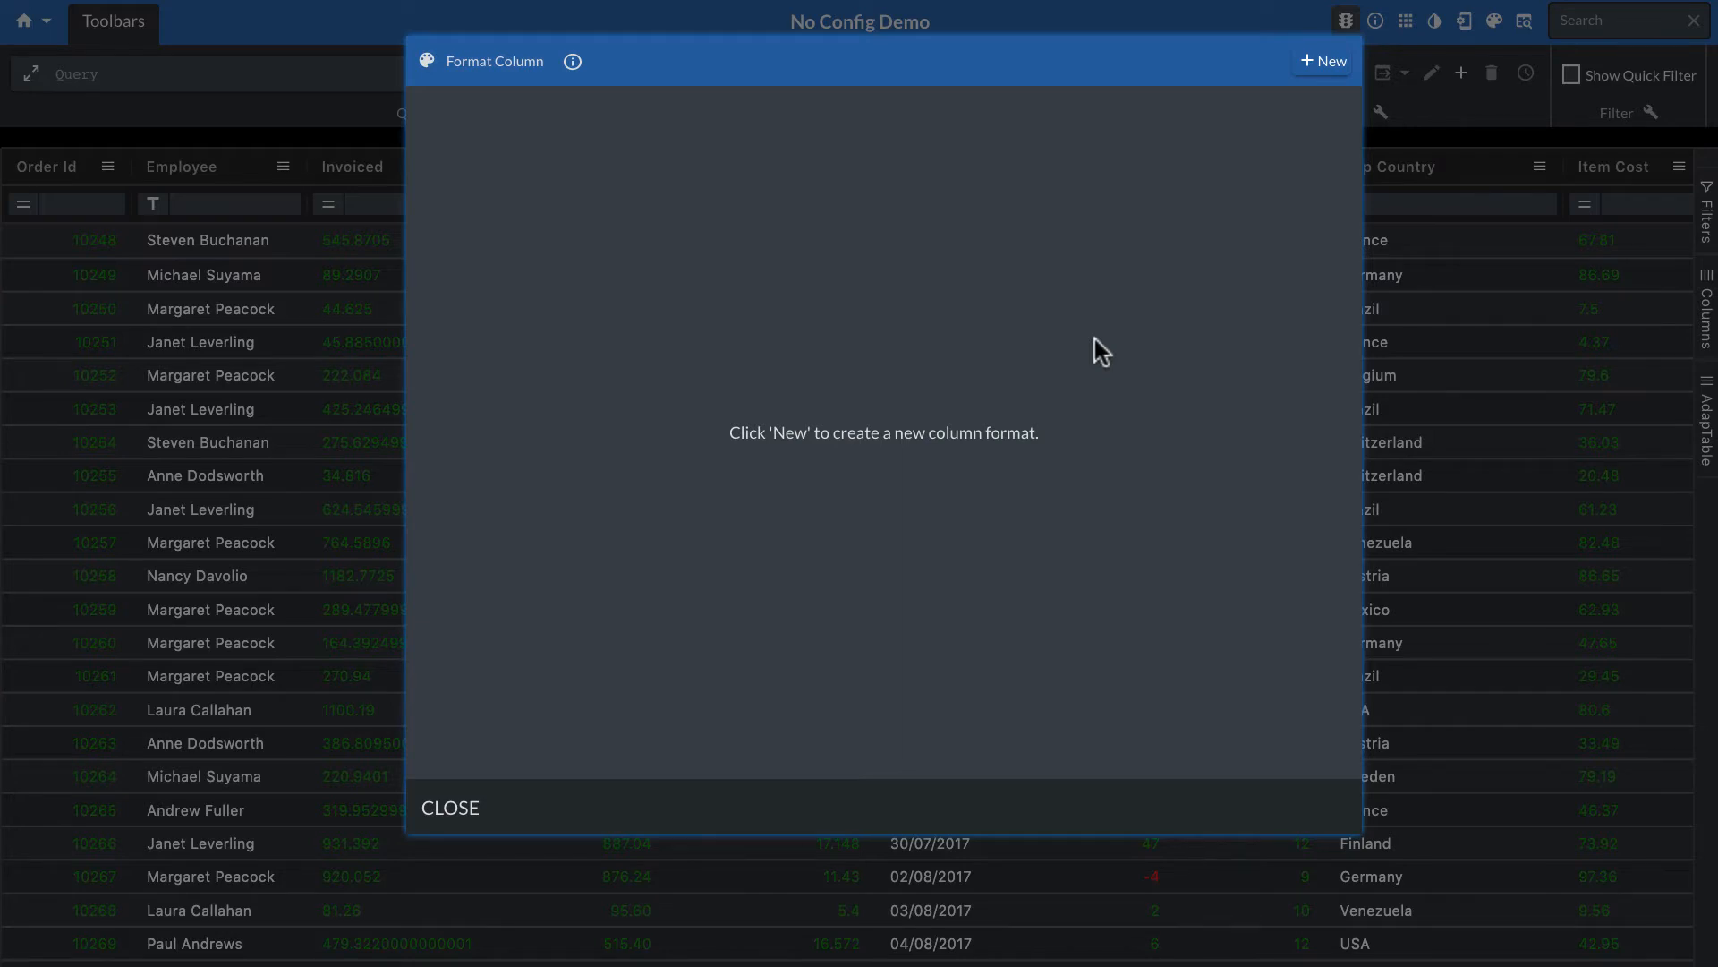
pyautogui.click(1337, 63)
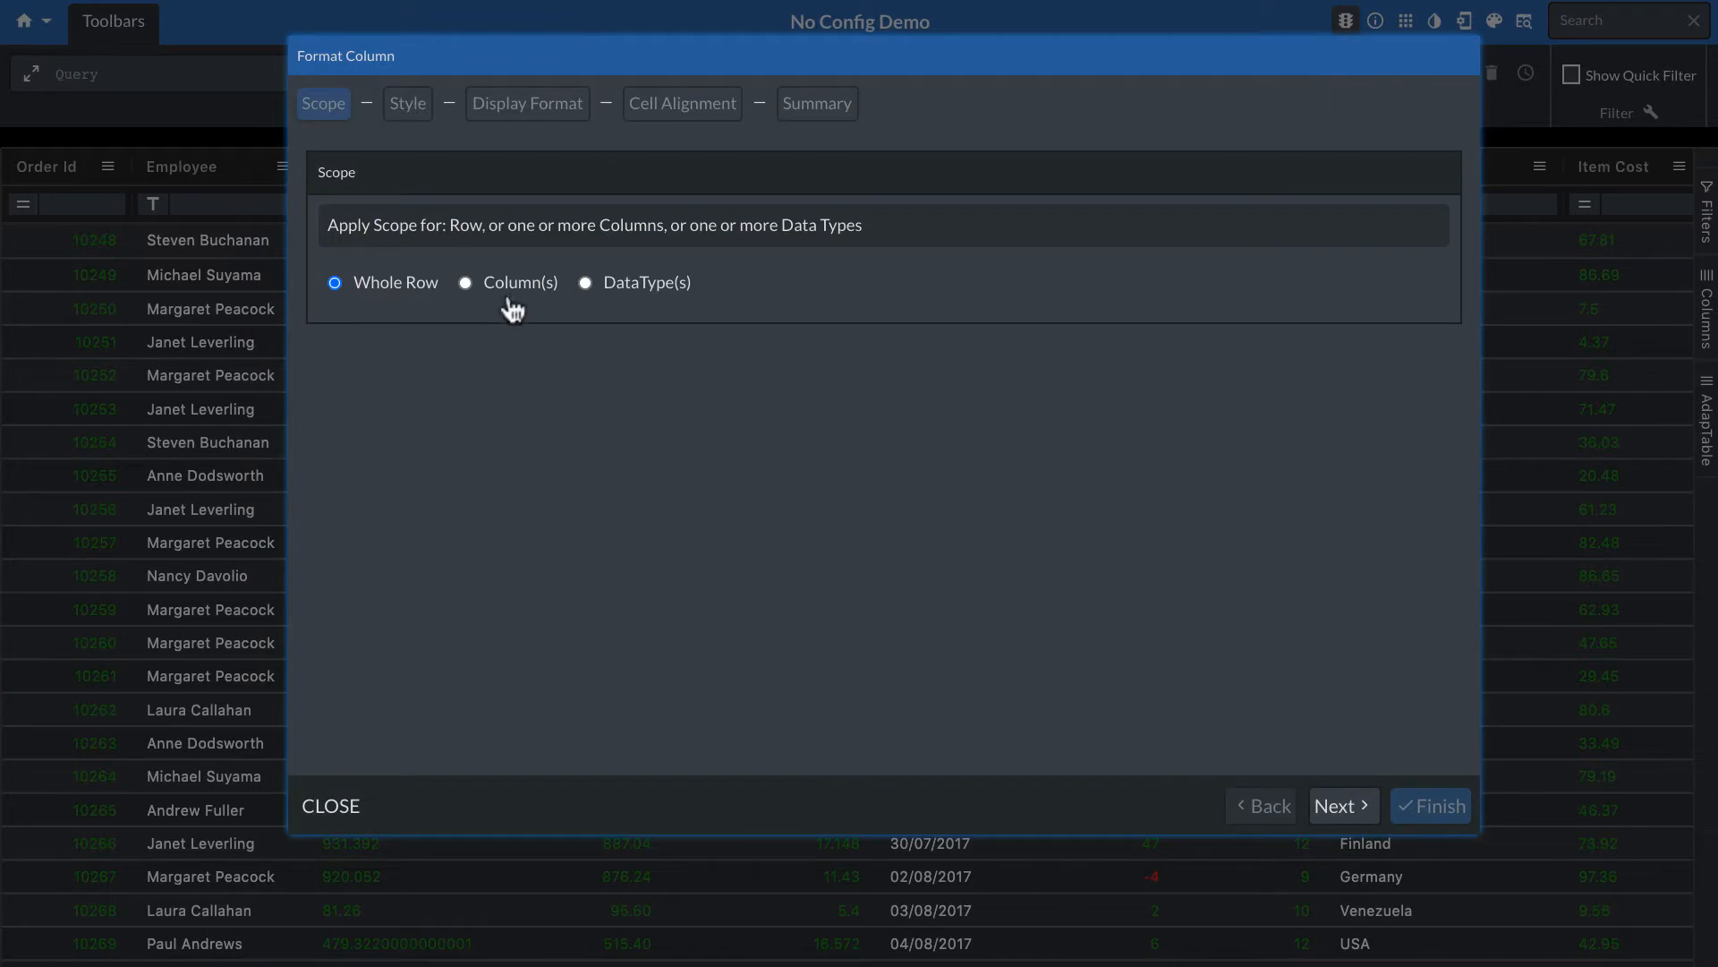
pyautogui.click(470, 288)
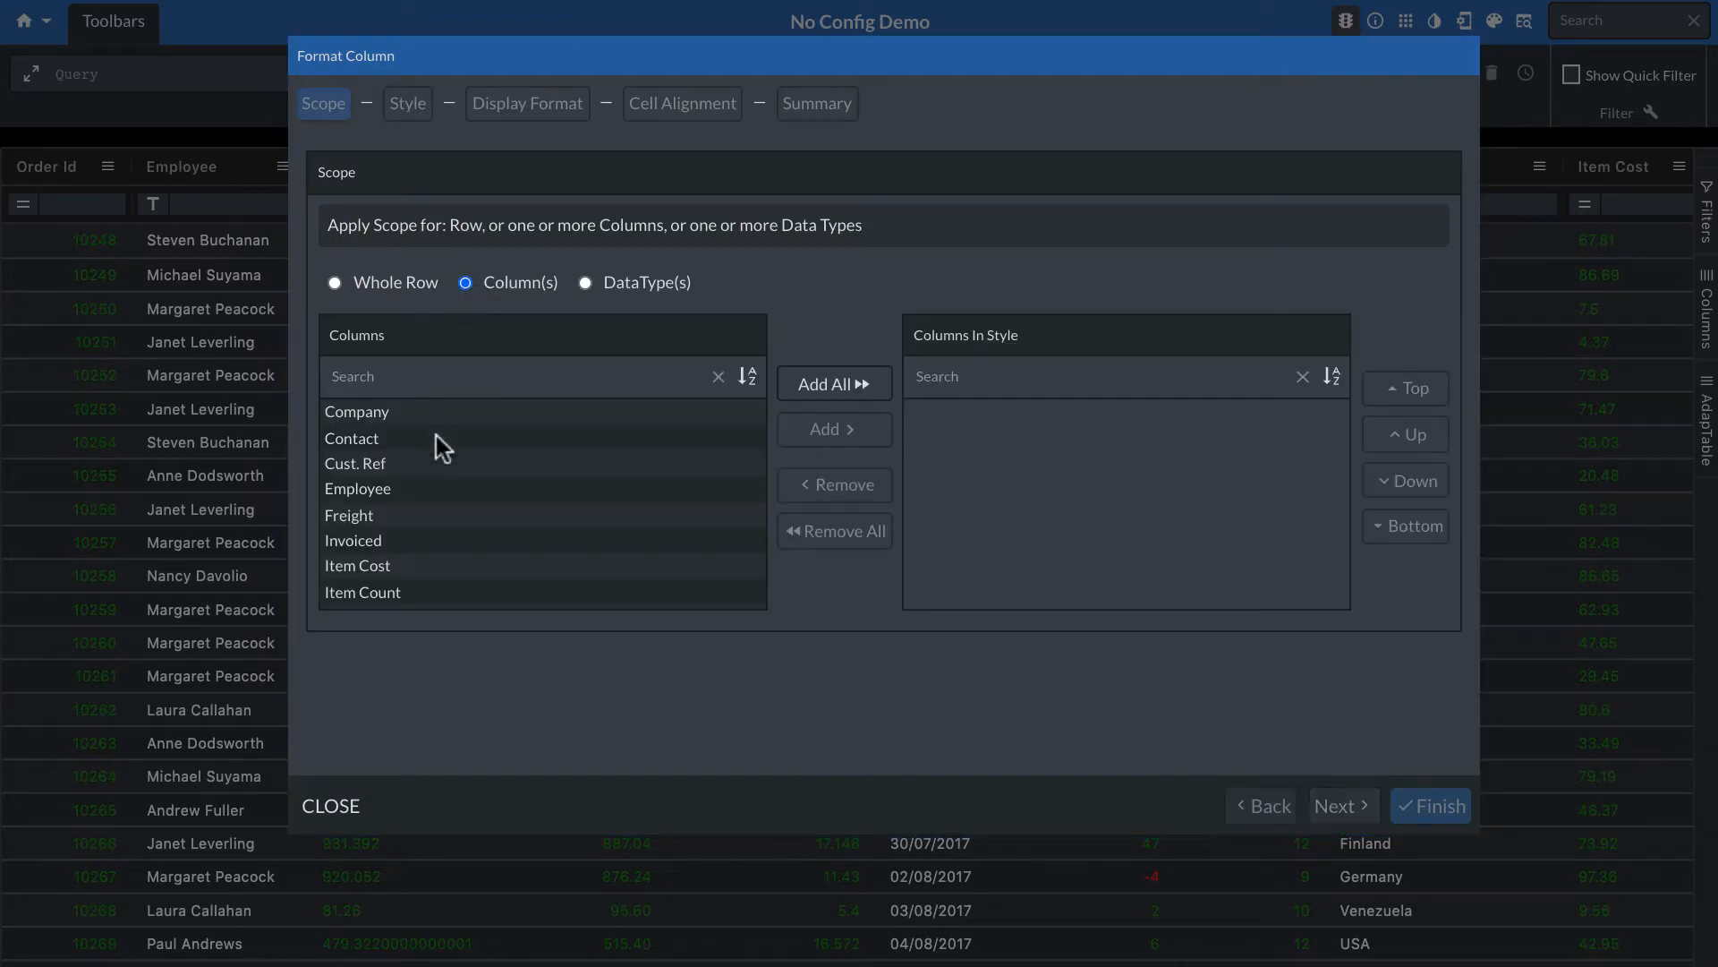
pyautogui.scroll(-1, 421, 498)
pyautogui.click(411, 471)
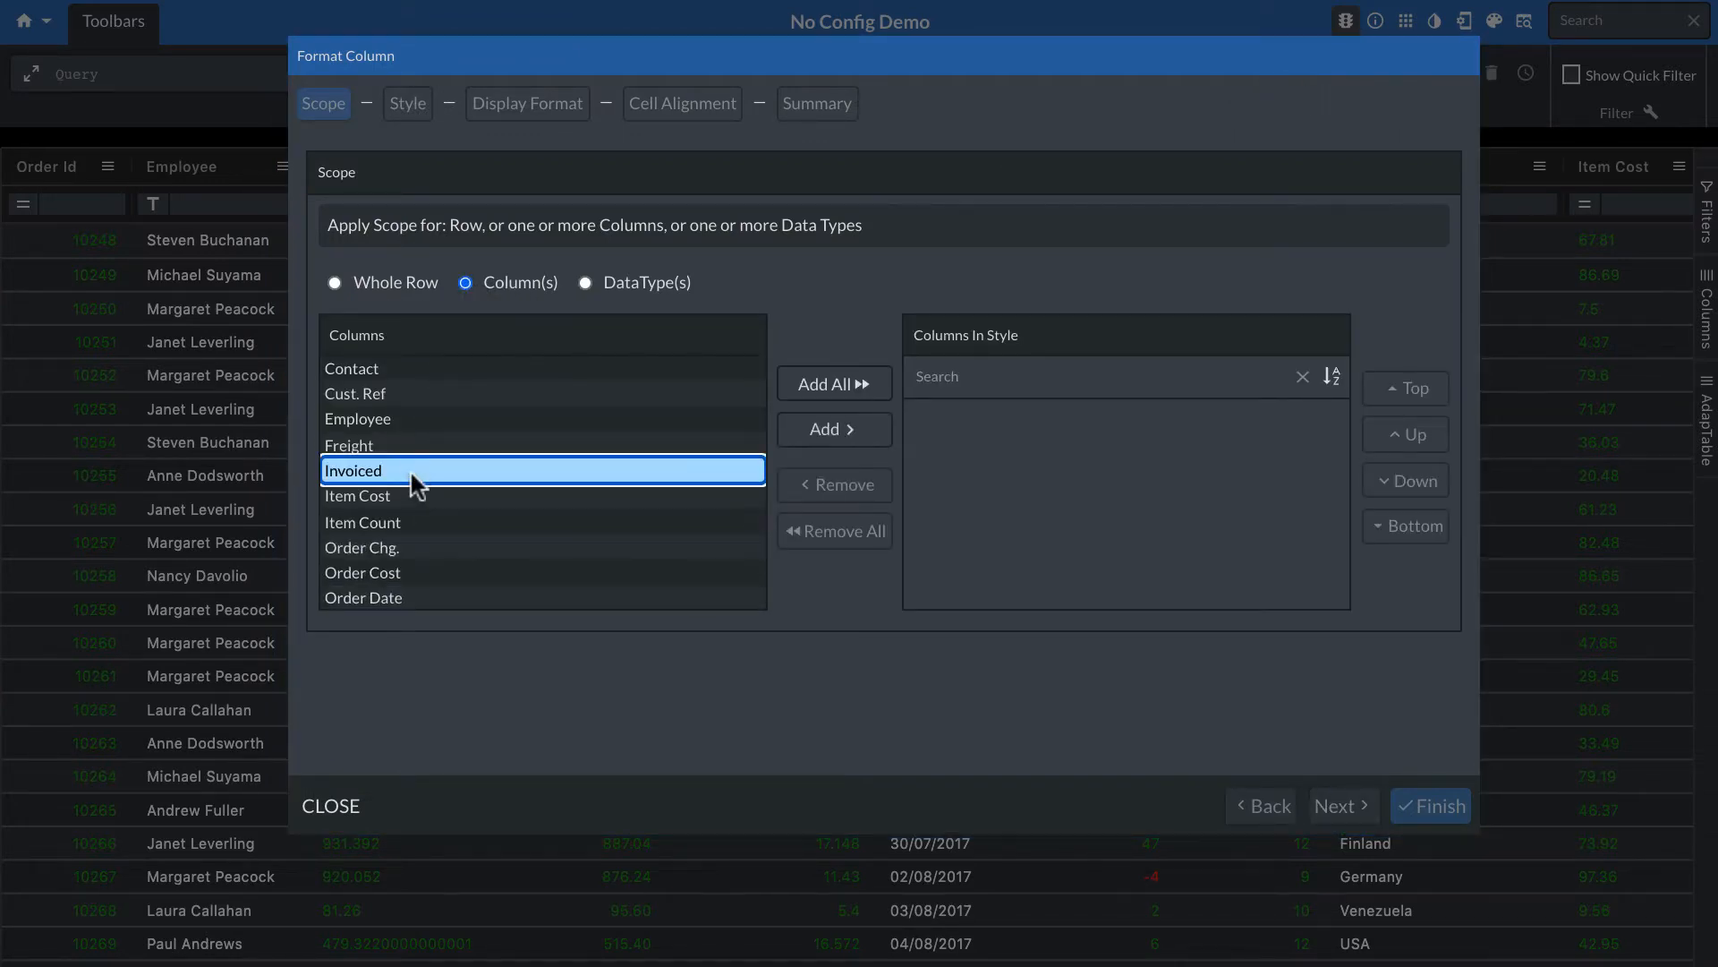
pyautogui.click(416, 495)
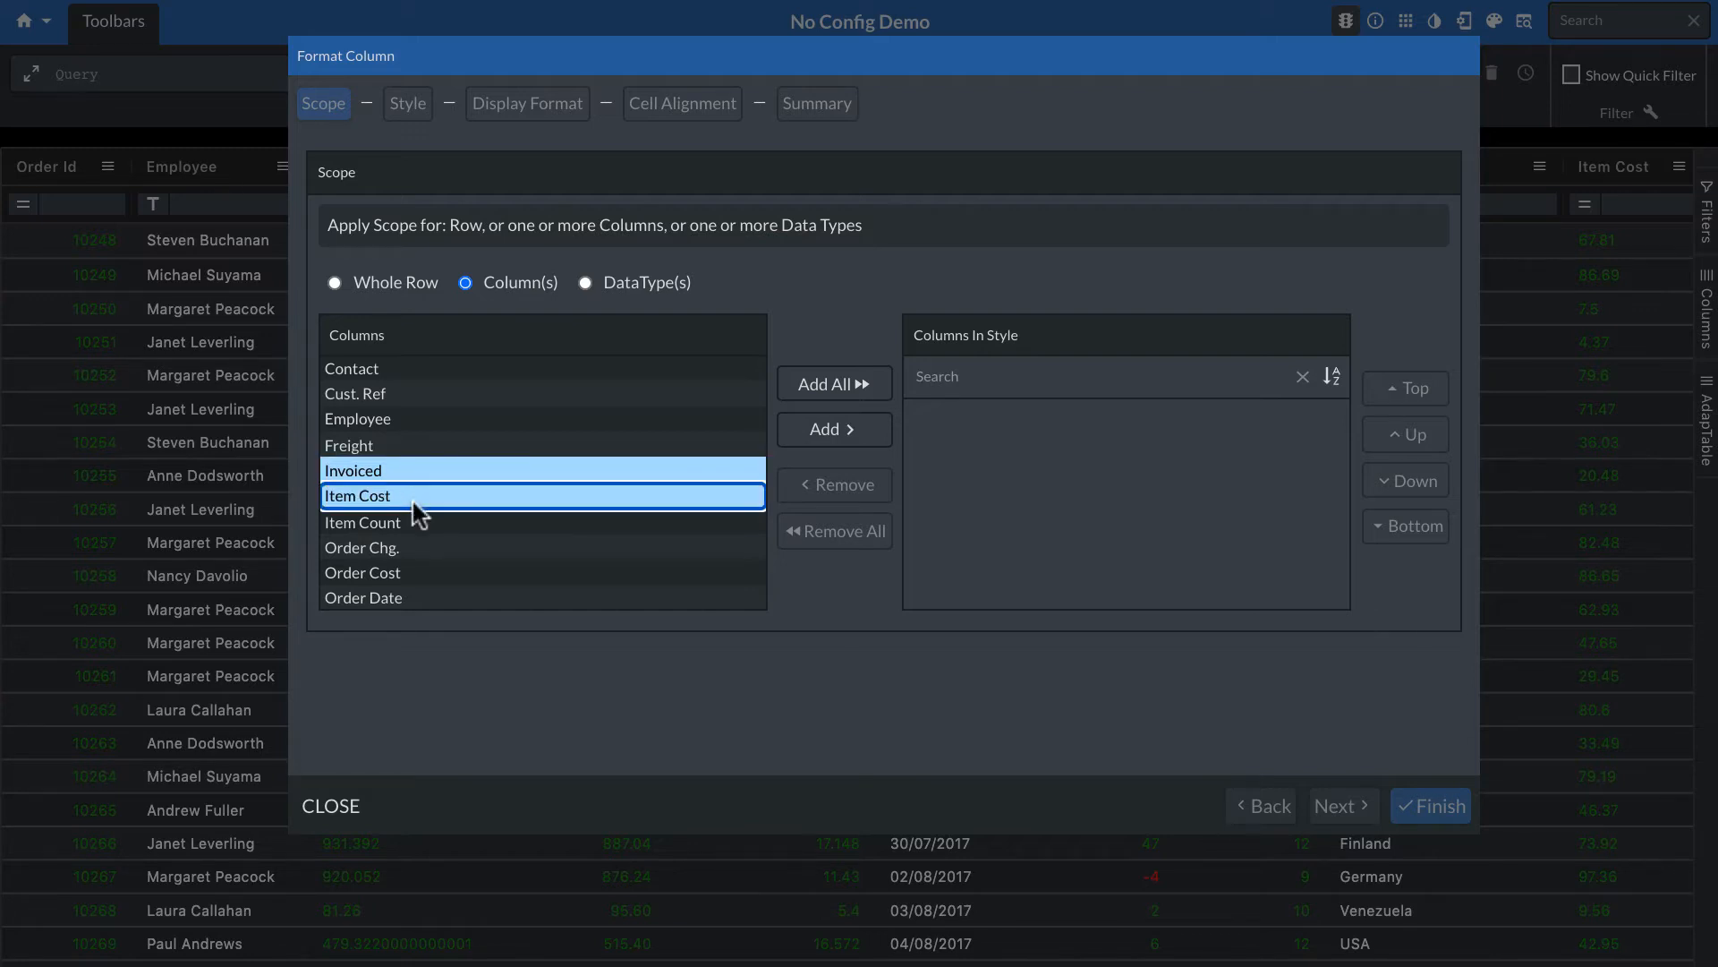
pyautogui.scroll(-1, 421, 533)
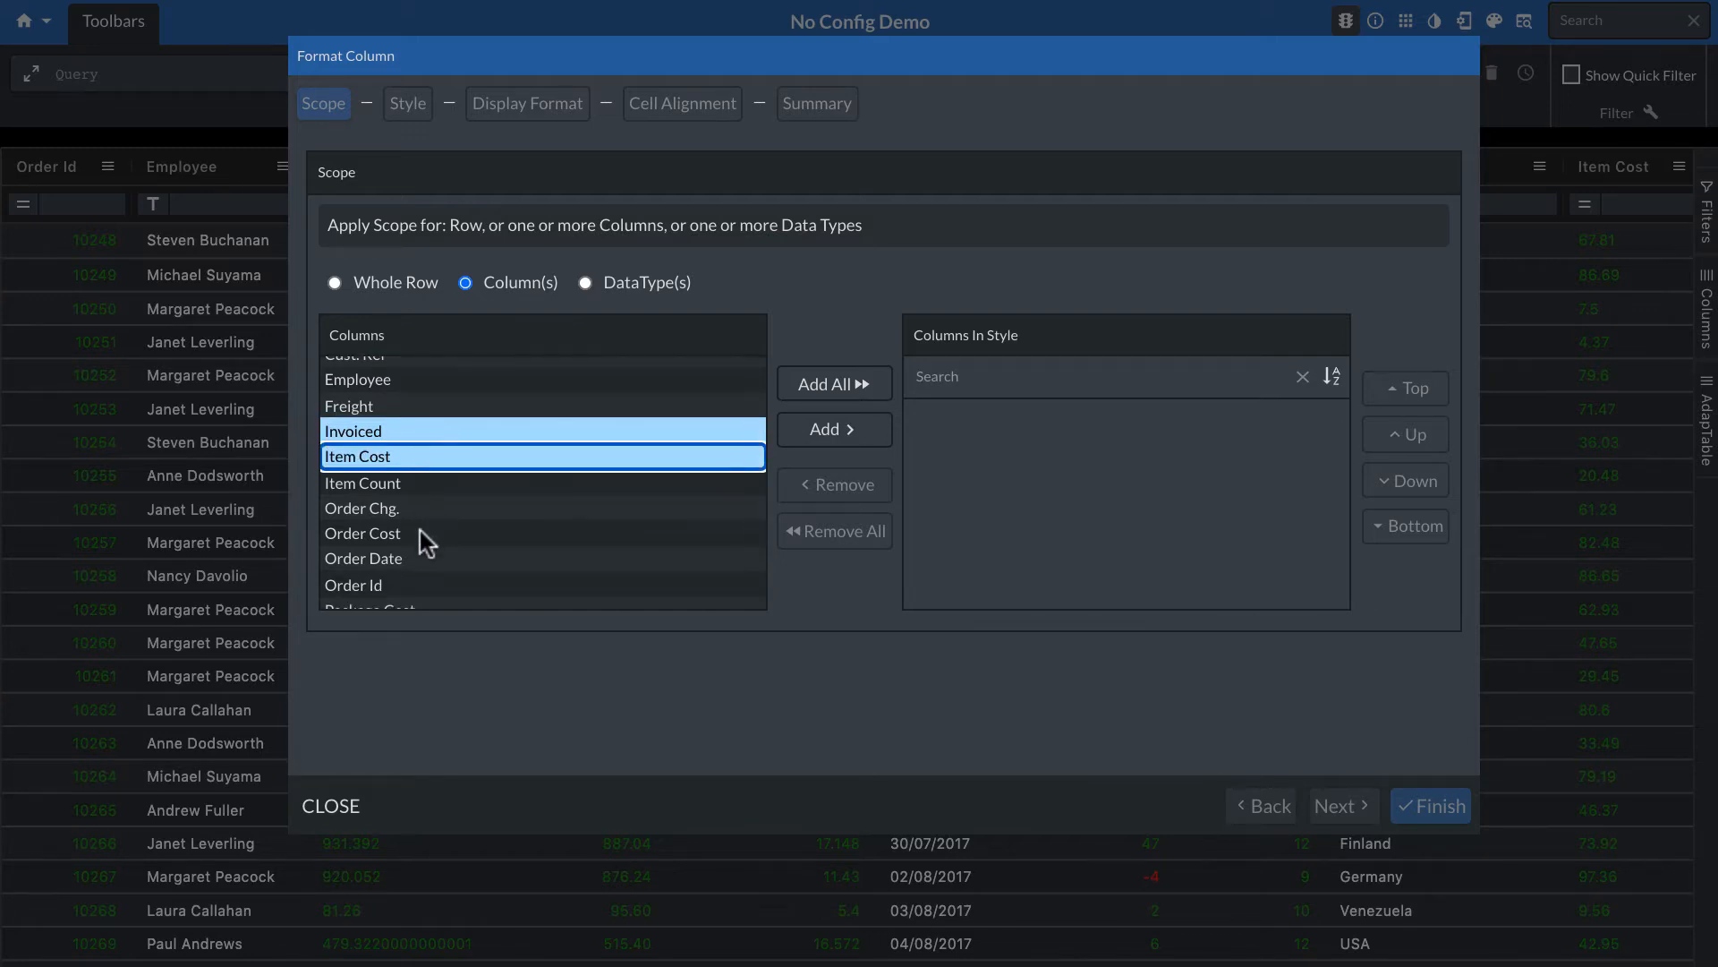
pyautogui.click(421, 533)
pyautogui.scroll(-1, 419, 526)
pyautogui.click(437, 564)
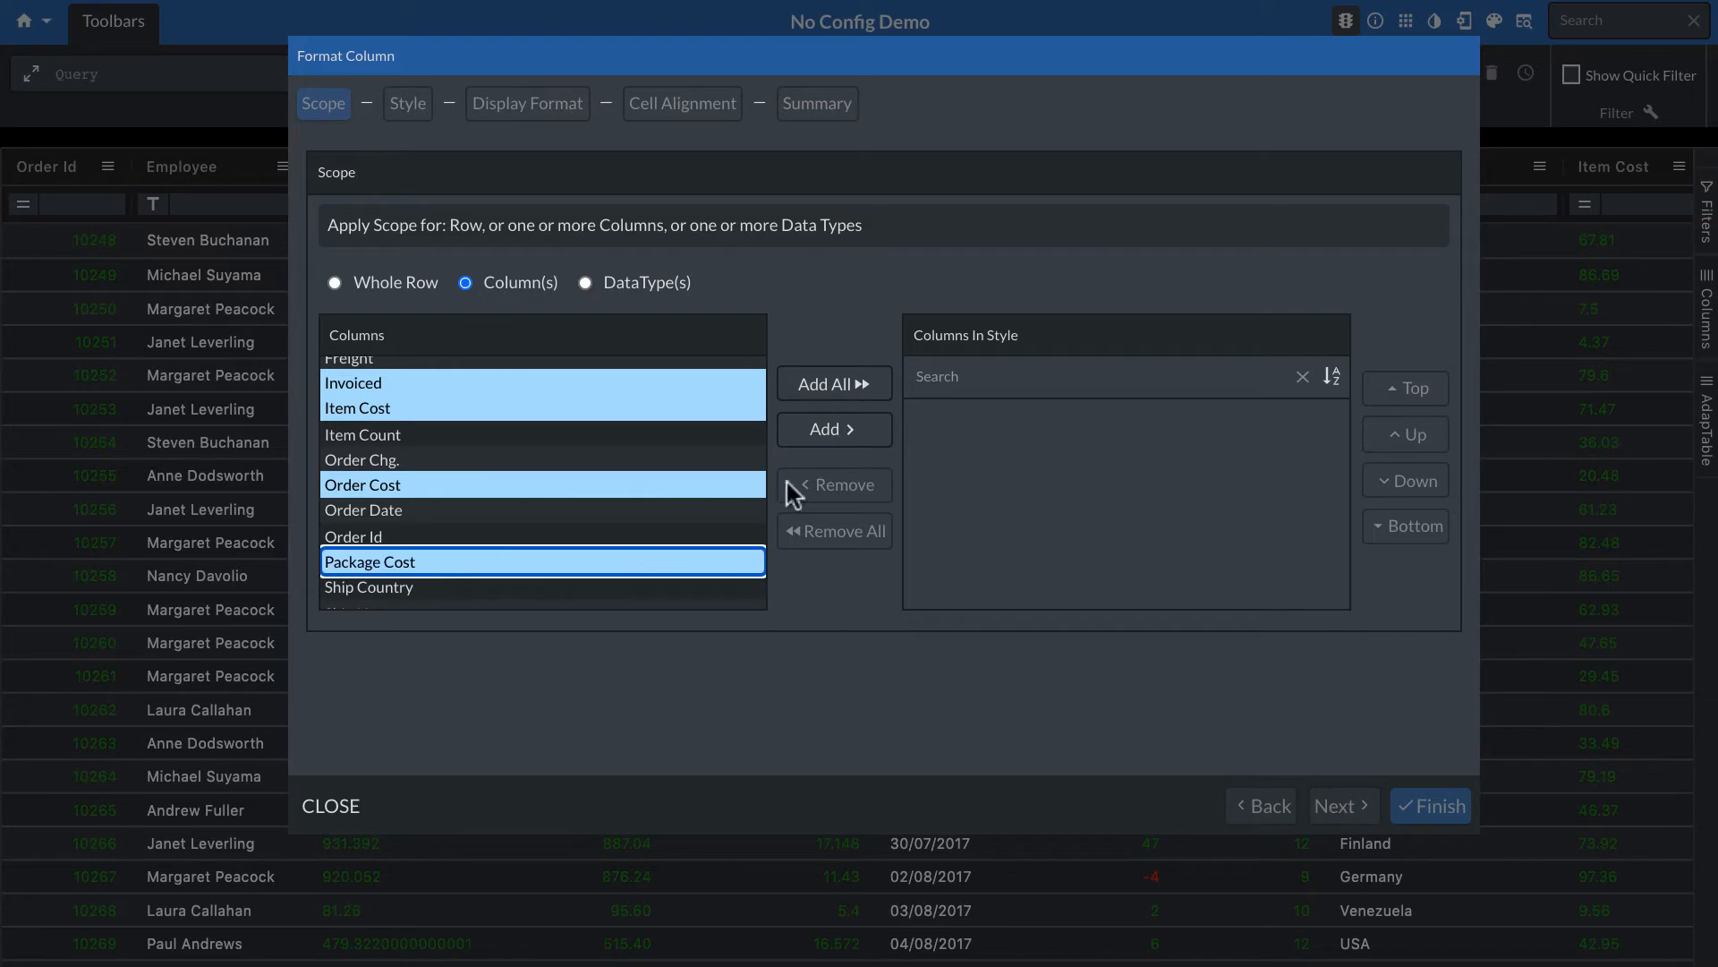
pyautogui.click(865, 433)
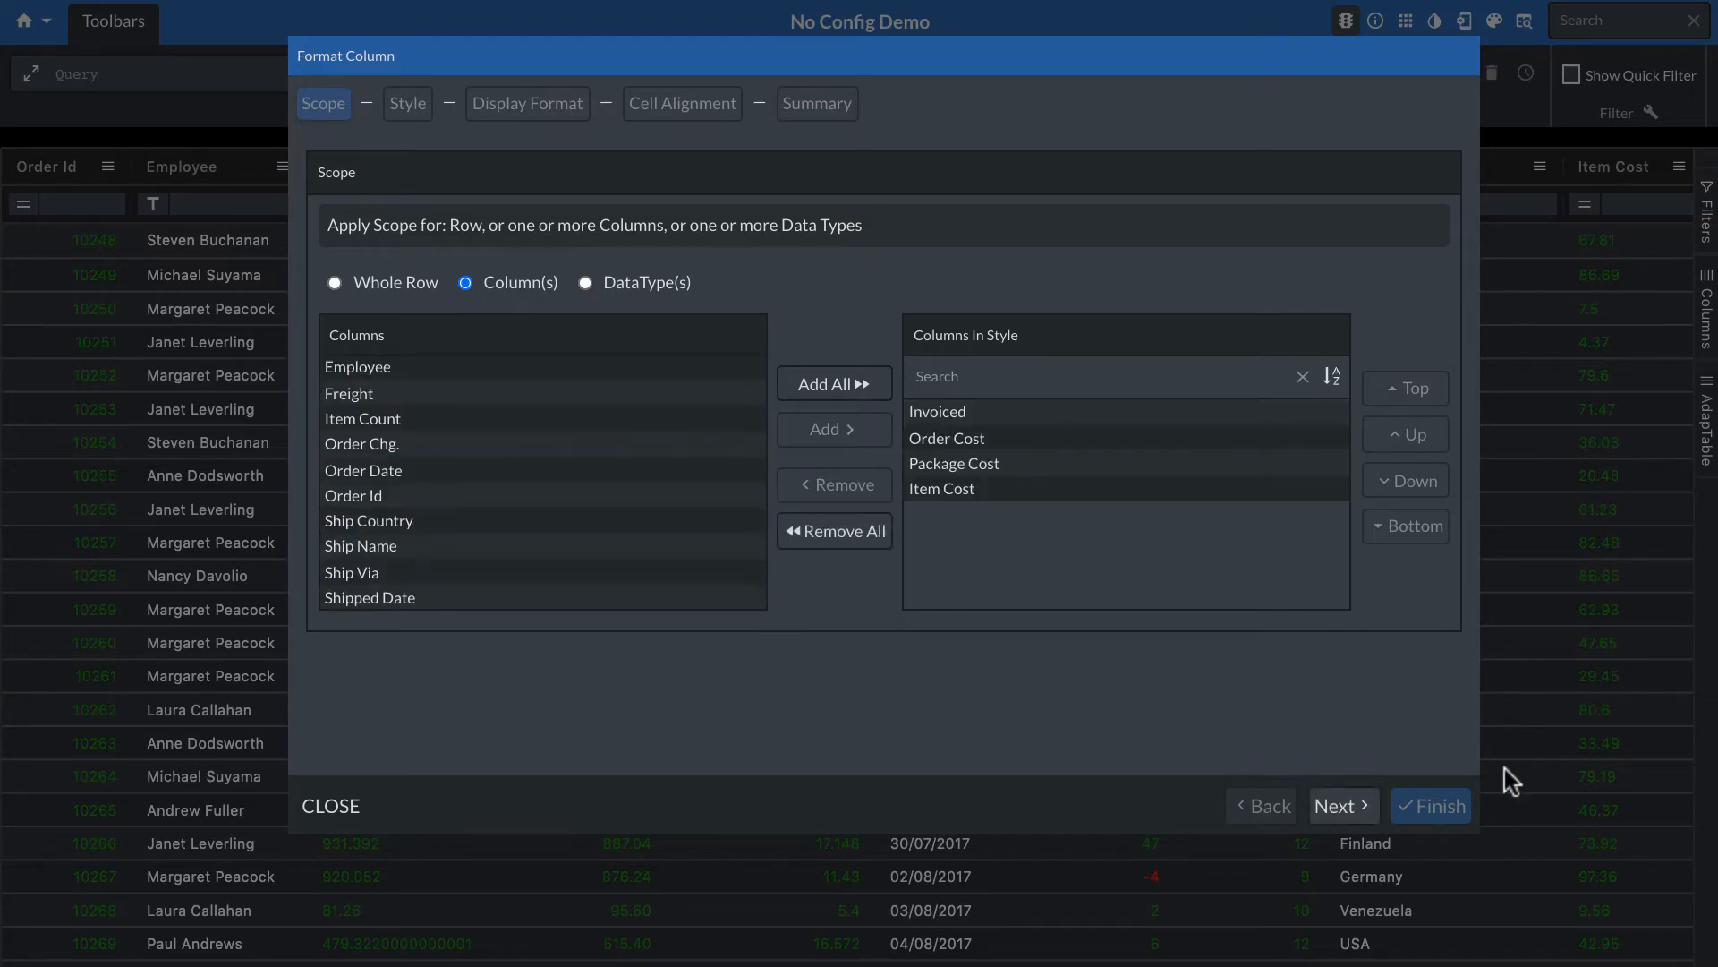
# Leave the column format's style unset and set its display format to 3 fraction digits
pyautogui.click(1353, 811)
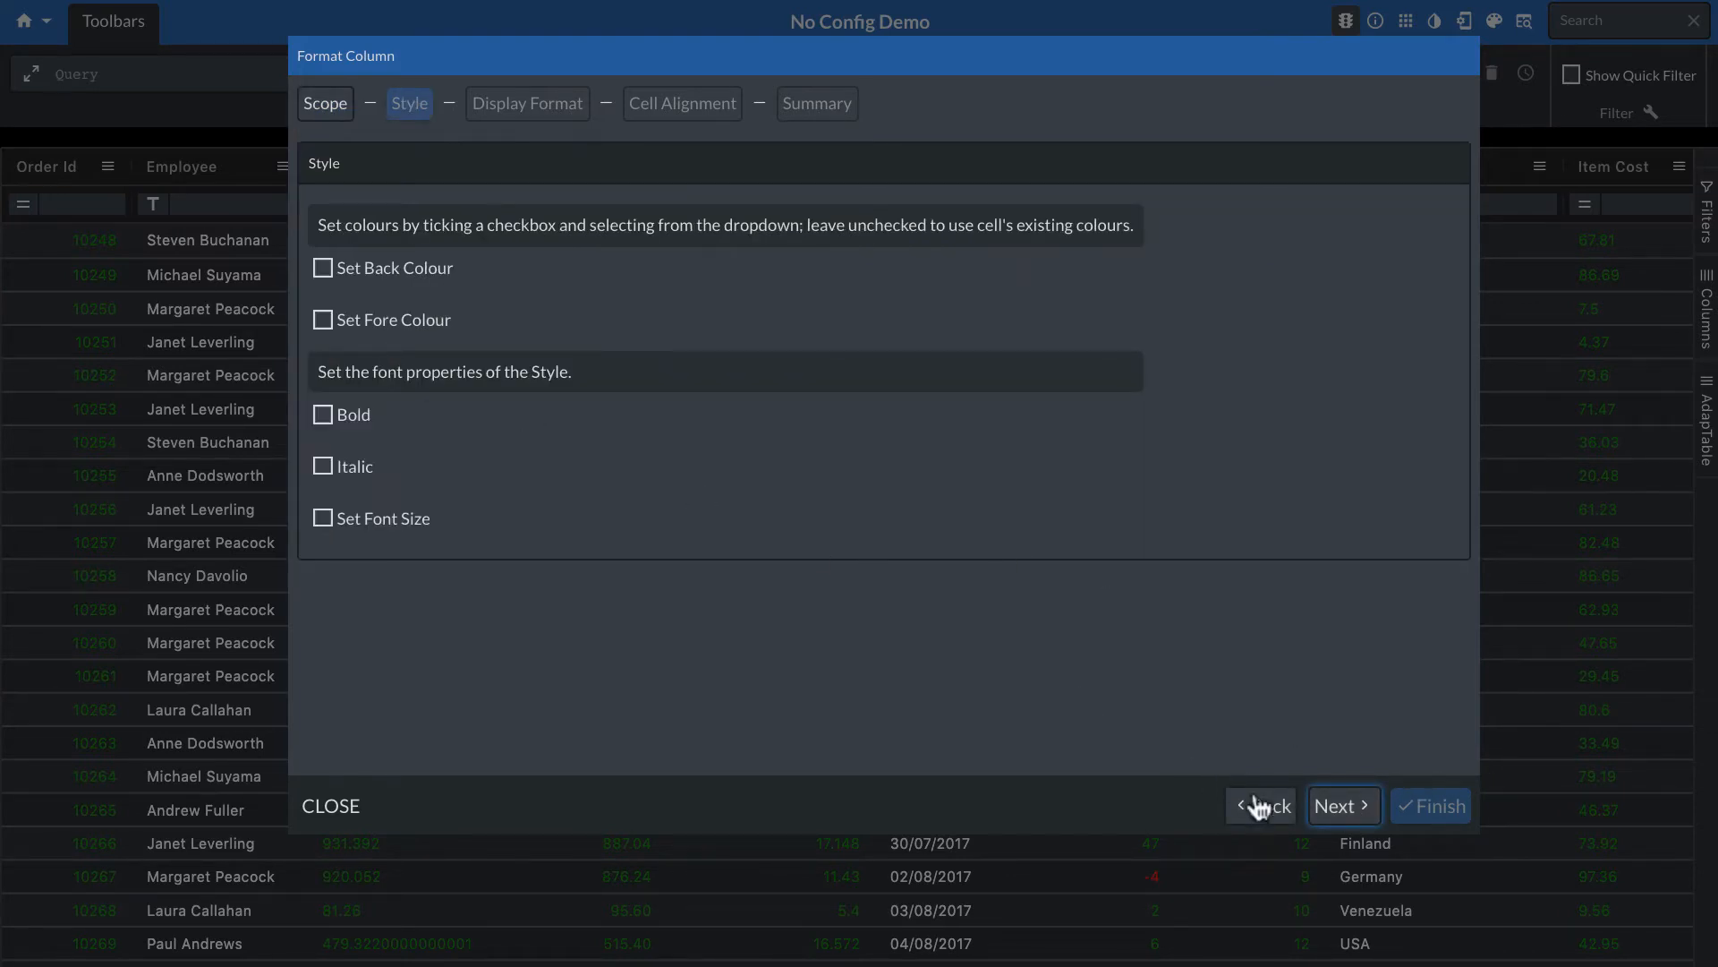
pyautogui.click(1340, 805)
pyautogui.click(805, 215)
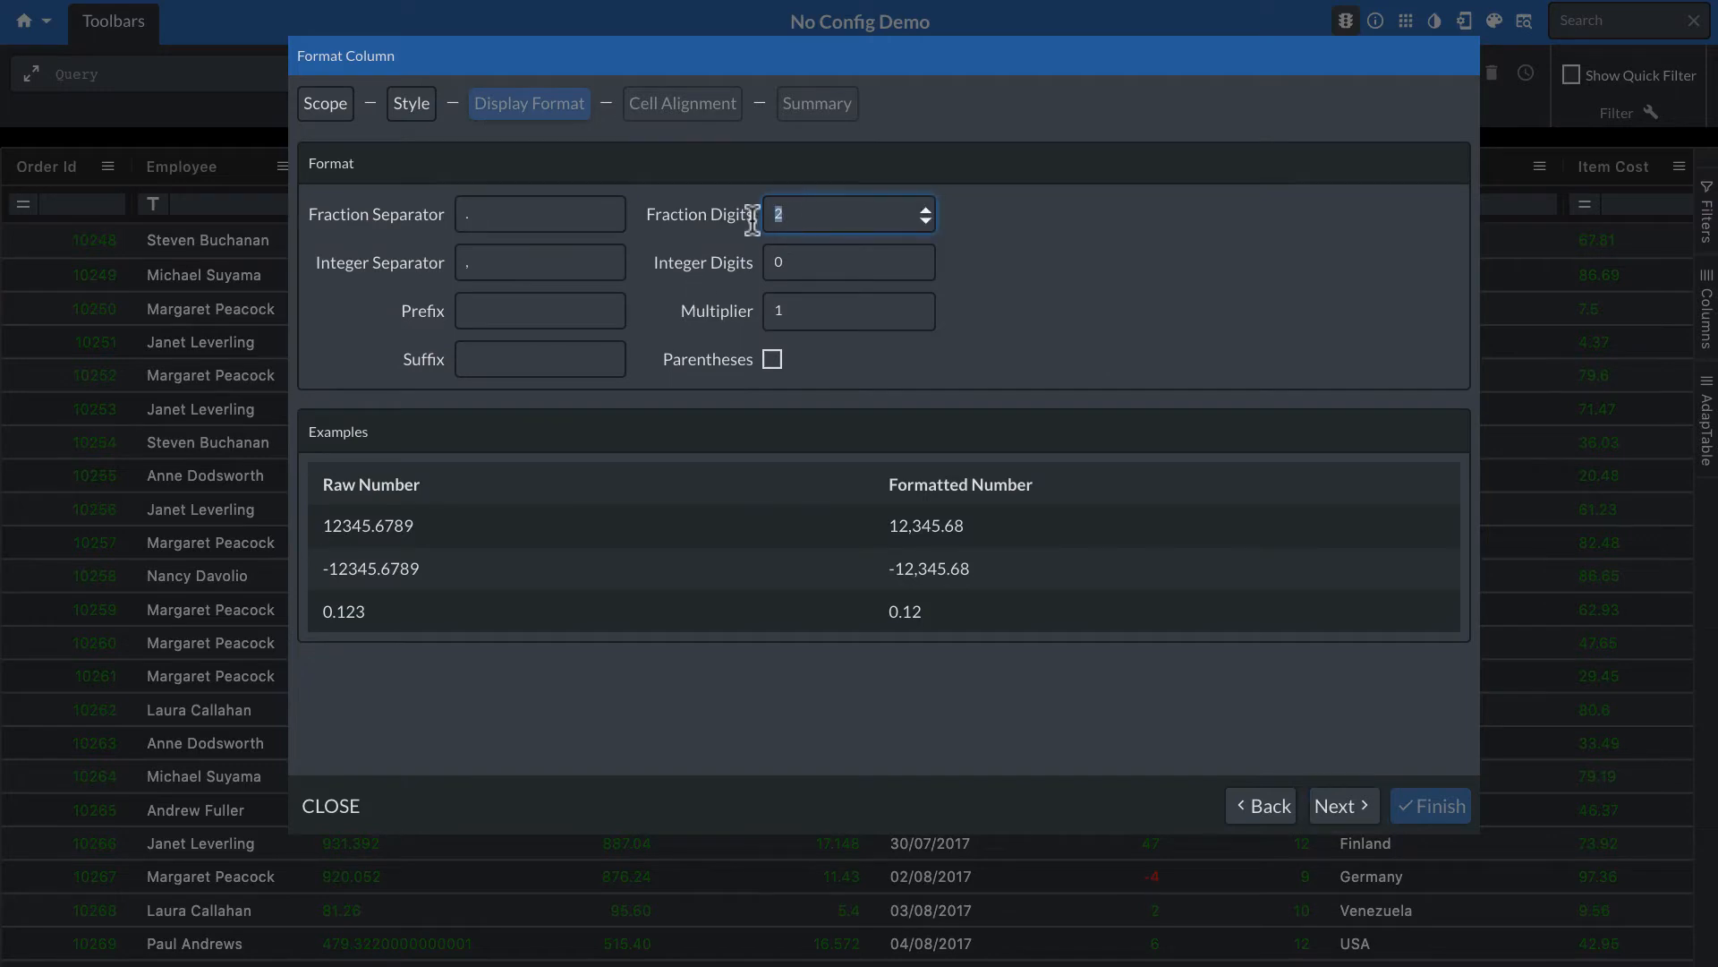
pyautogui.write('3')
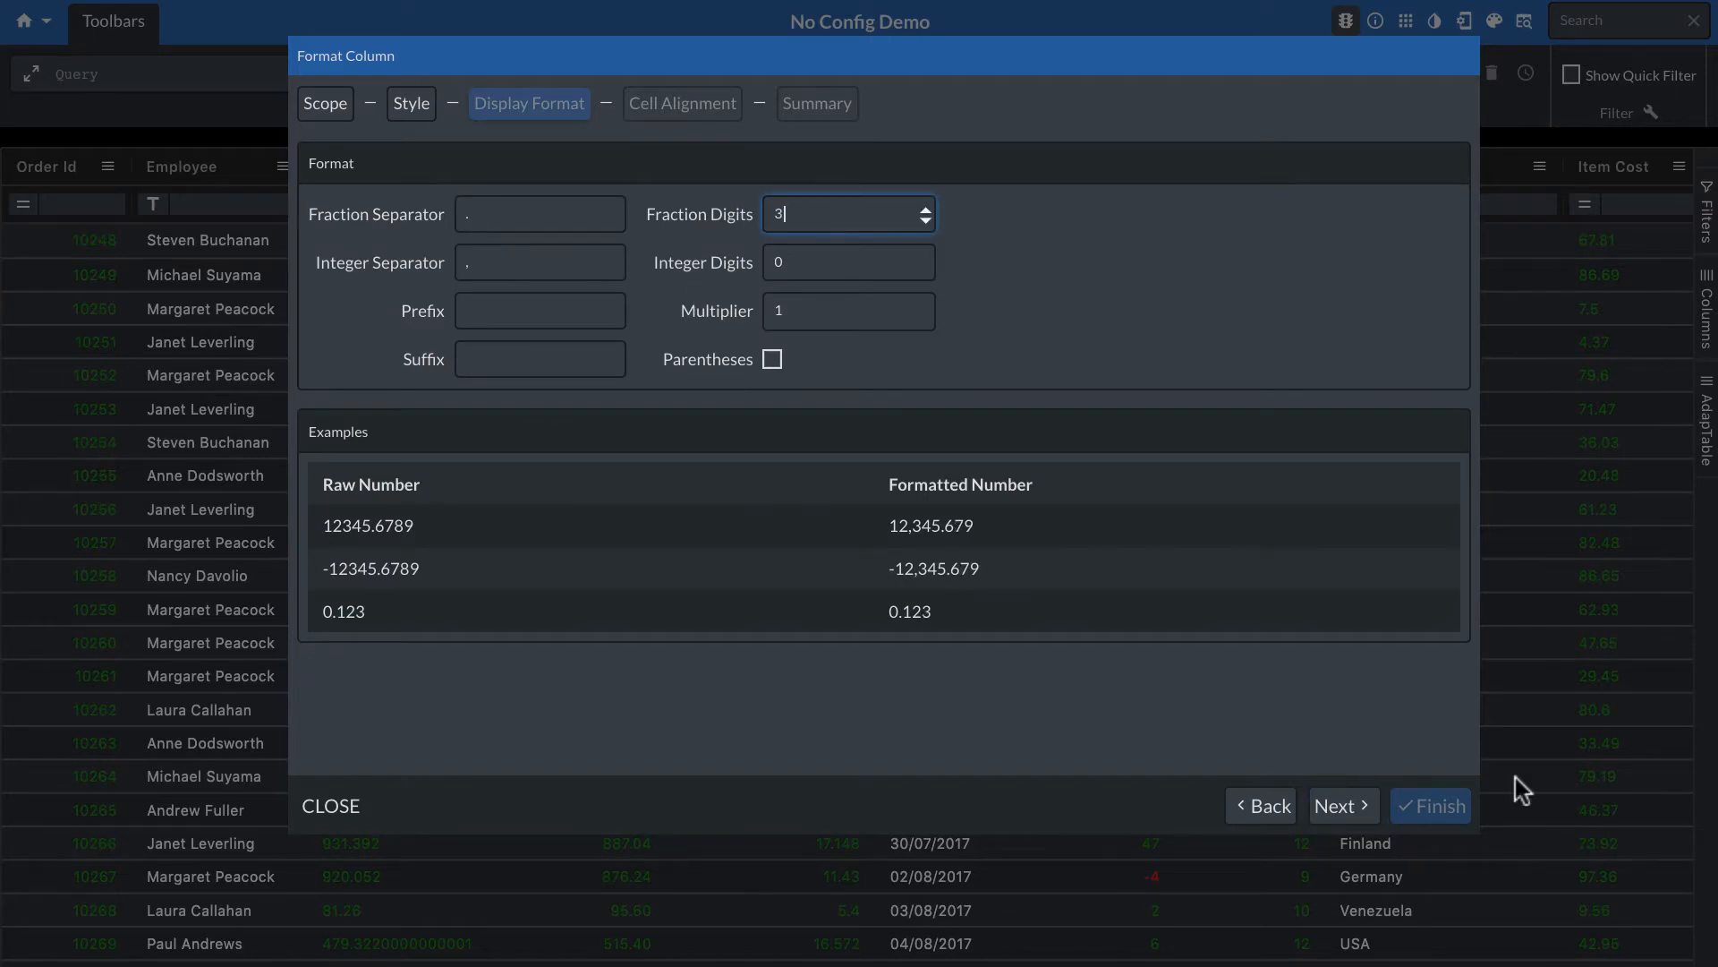
# Set the cell alignment to Right, then finish the column format and return to the grid
pyautogui.click(1342, 806)
pyautogui.click(493, 233)
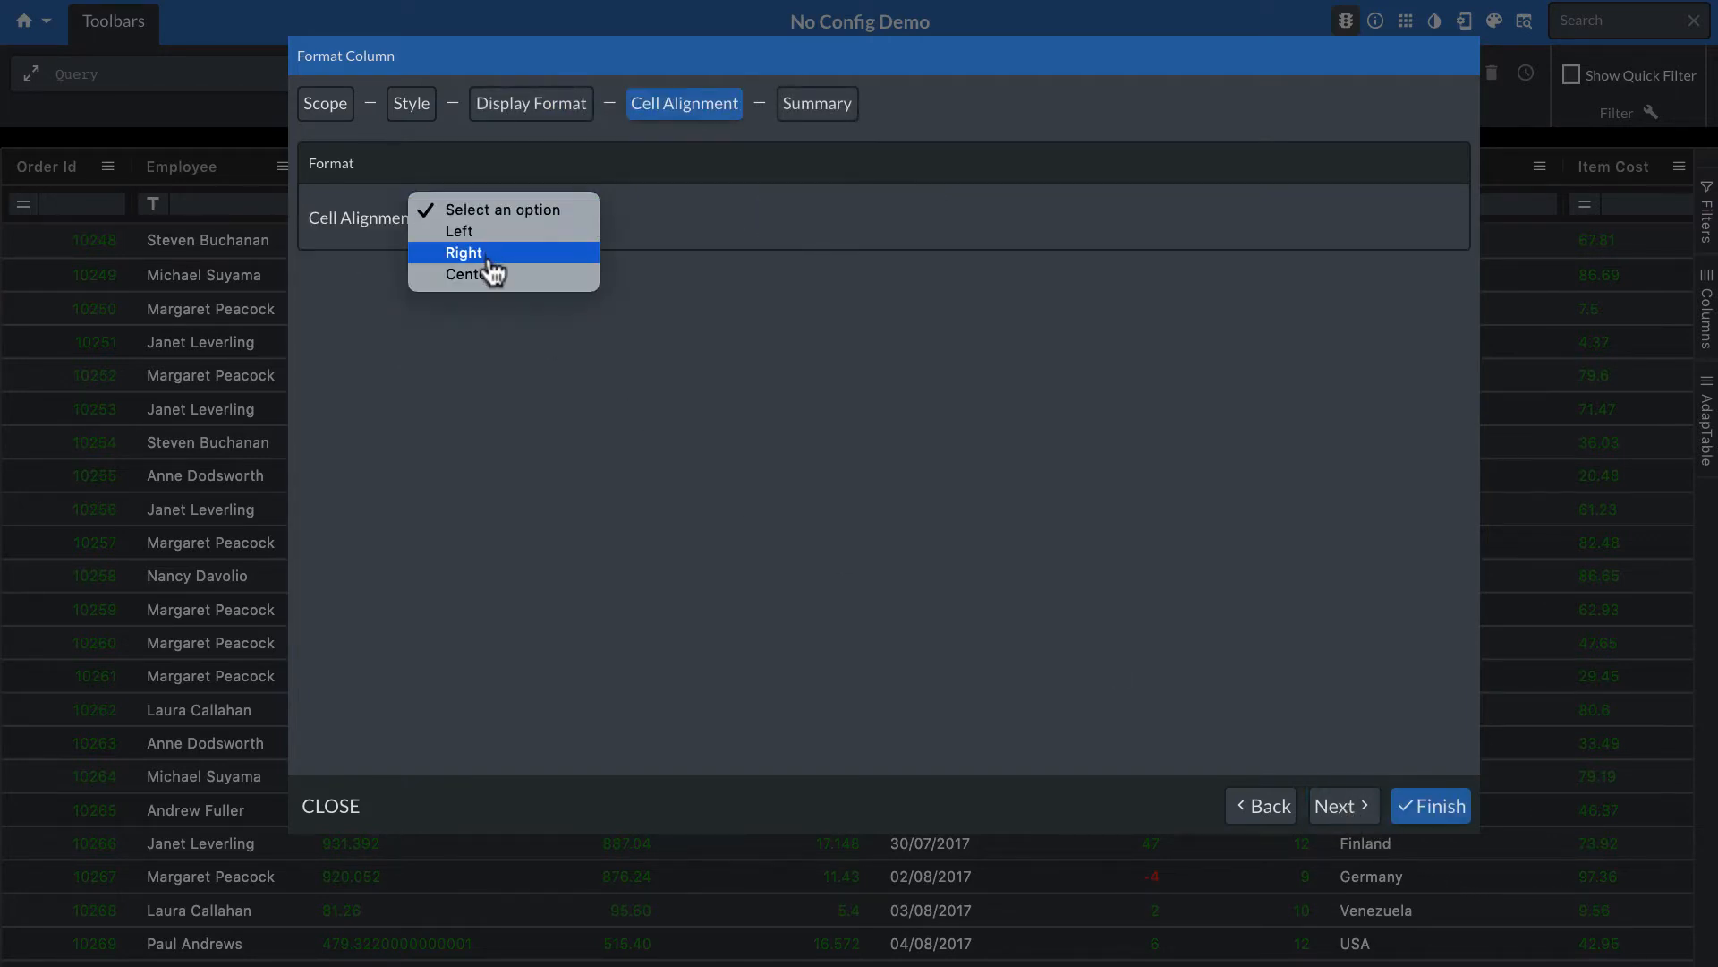
pyautogui.click(491, 252)
pyautogui.click(1334, 805)
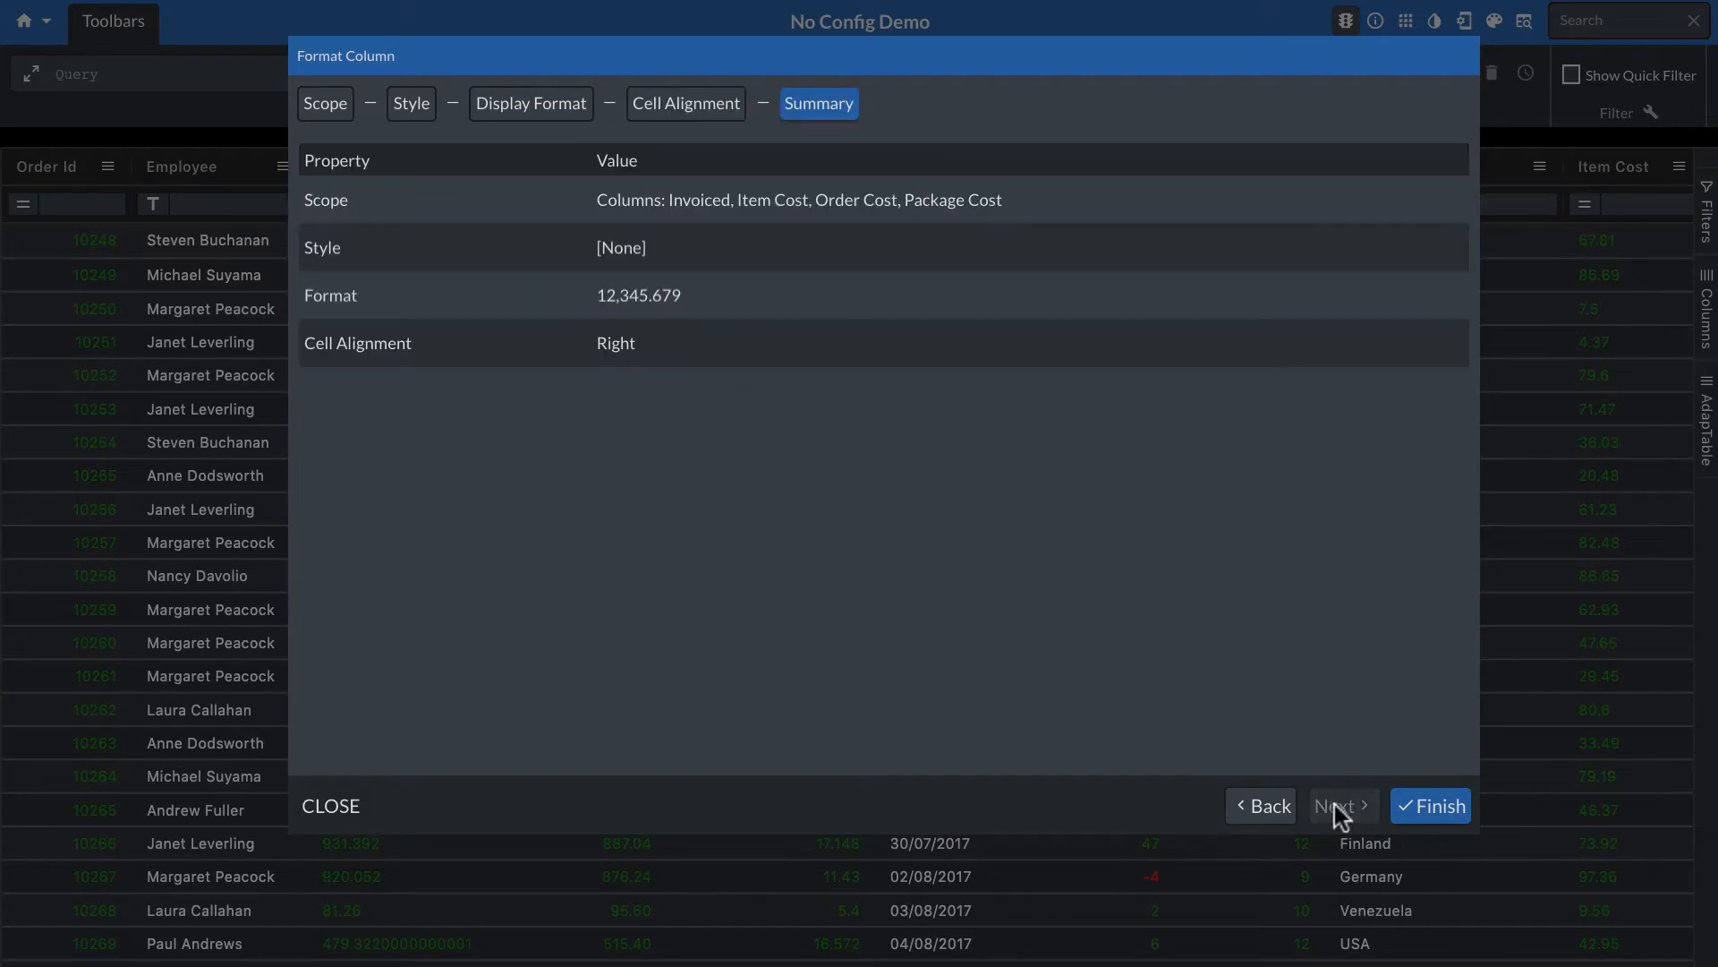
pyautogui.click(1428, 808)
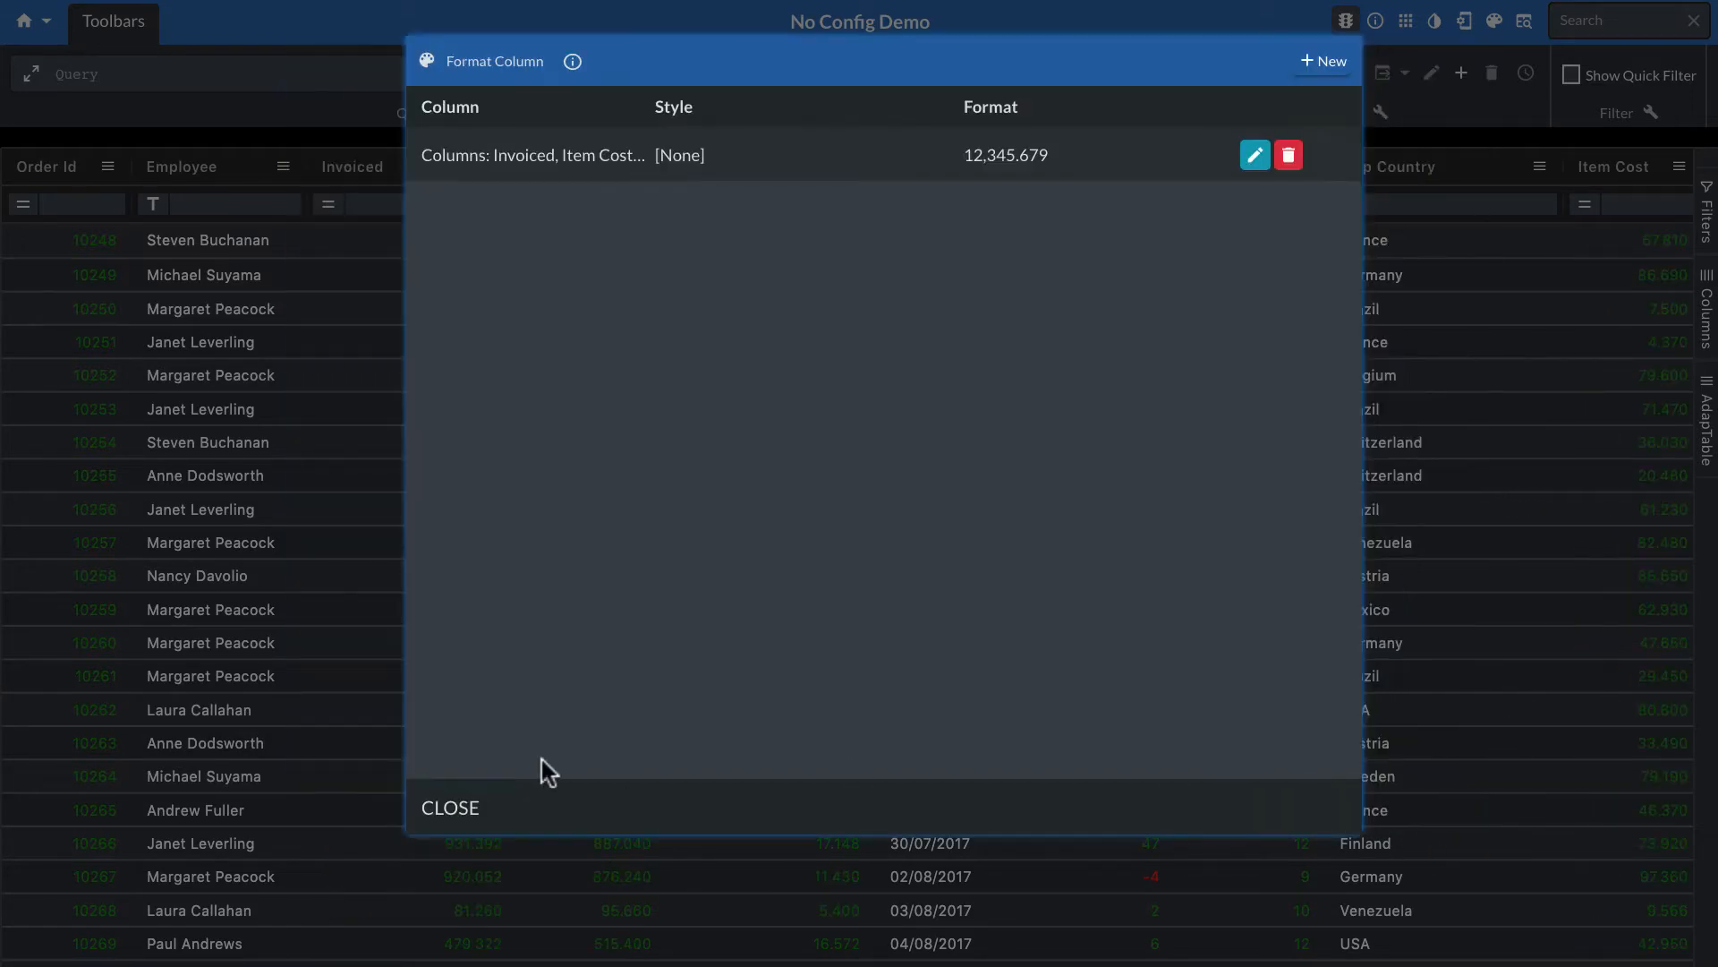
pyautogui.click(452, 810)
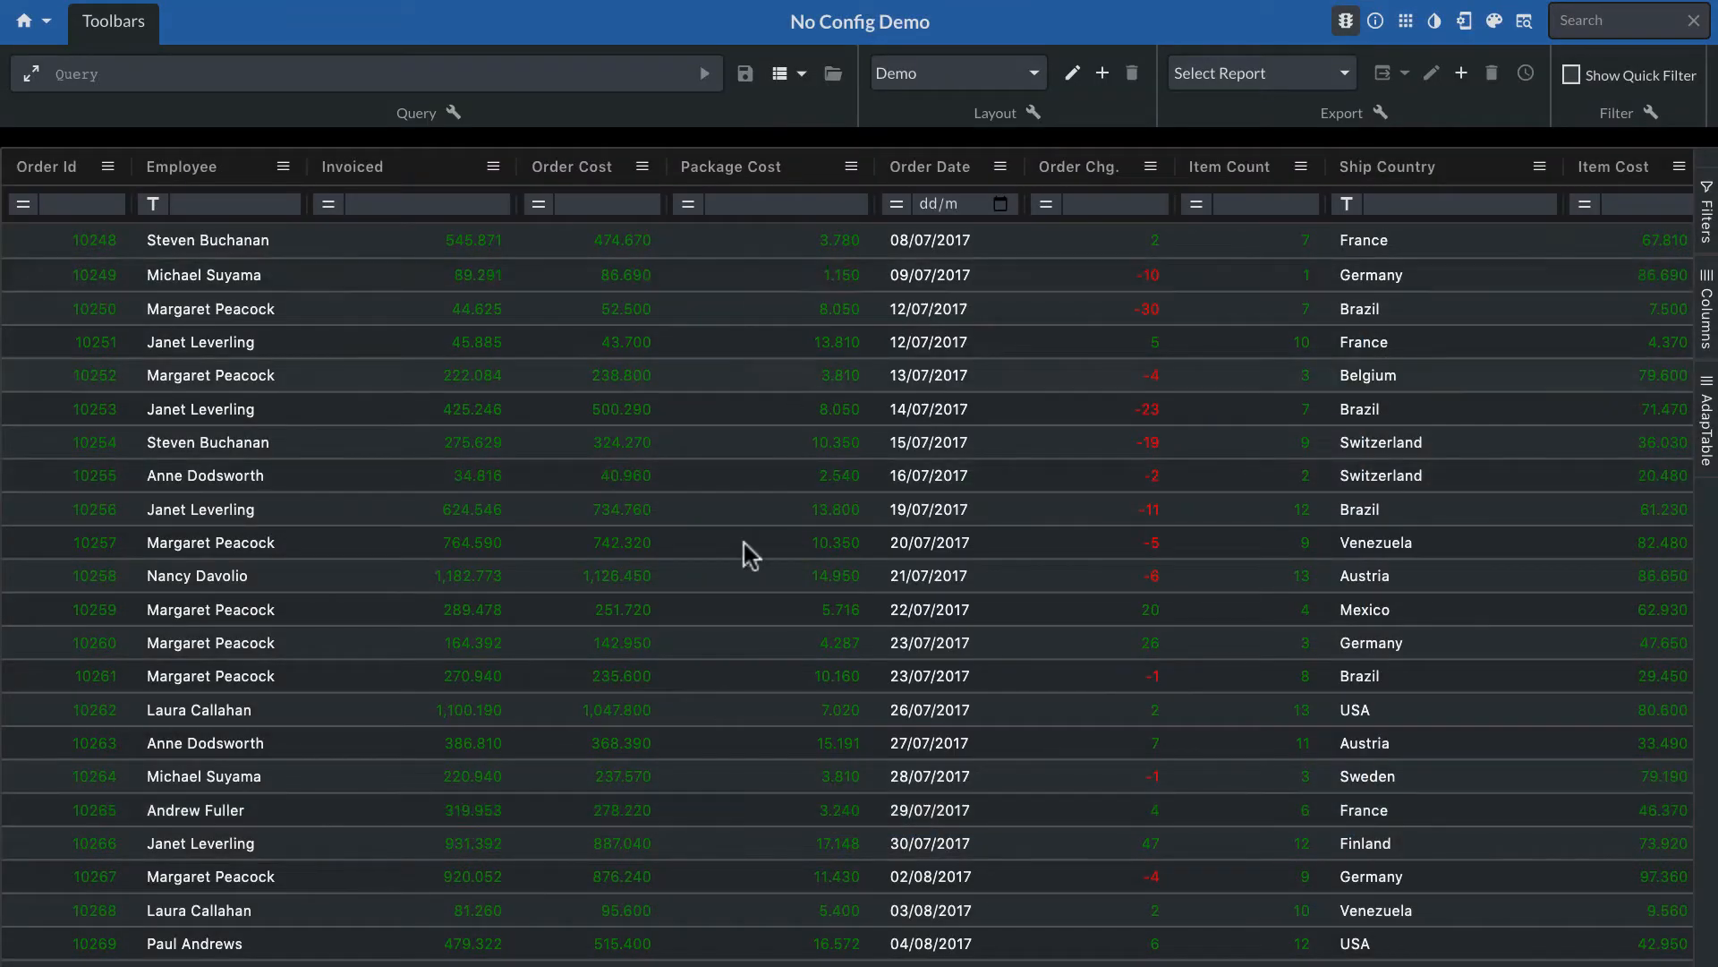
# Autosize all columns and move the Order Chg. column between Order Cost and Package Cost
pyautogui.click(851, 167)
pyautogui.click(902, 278)
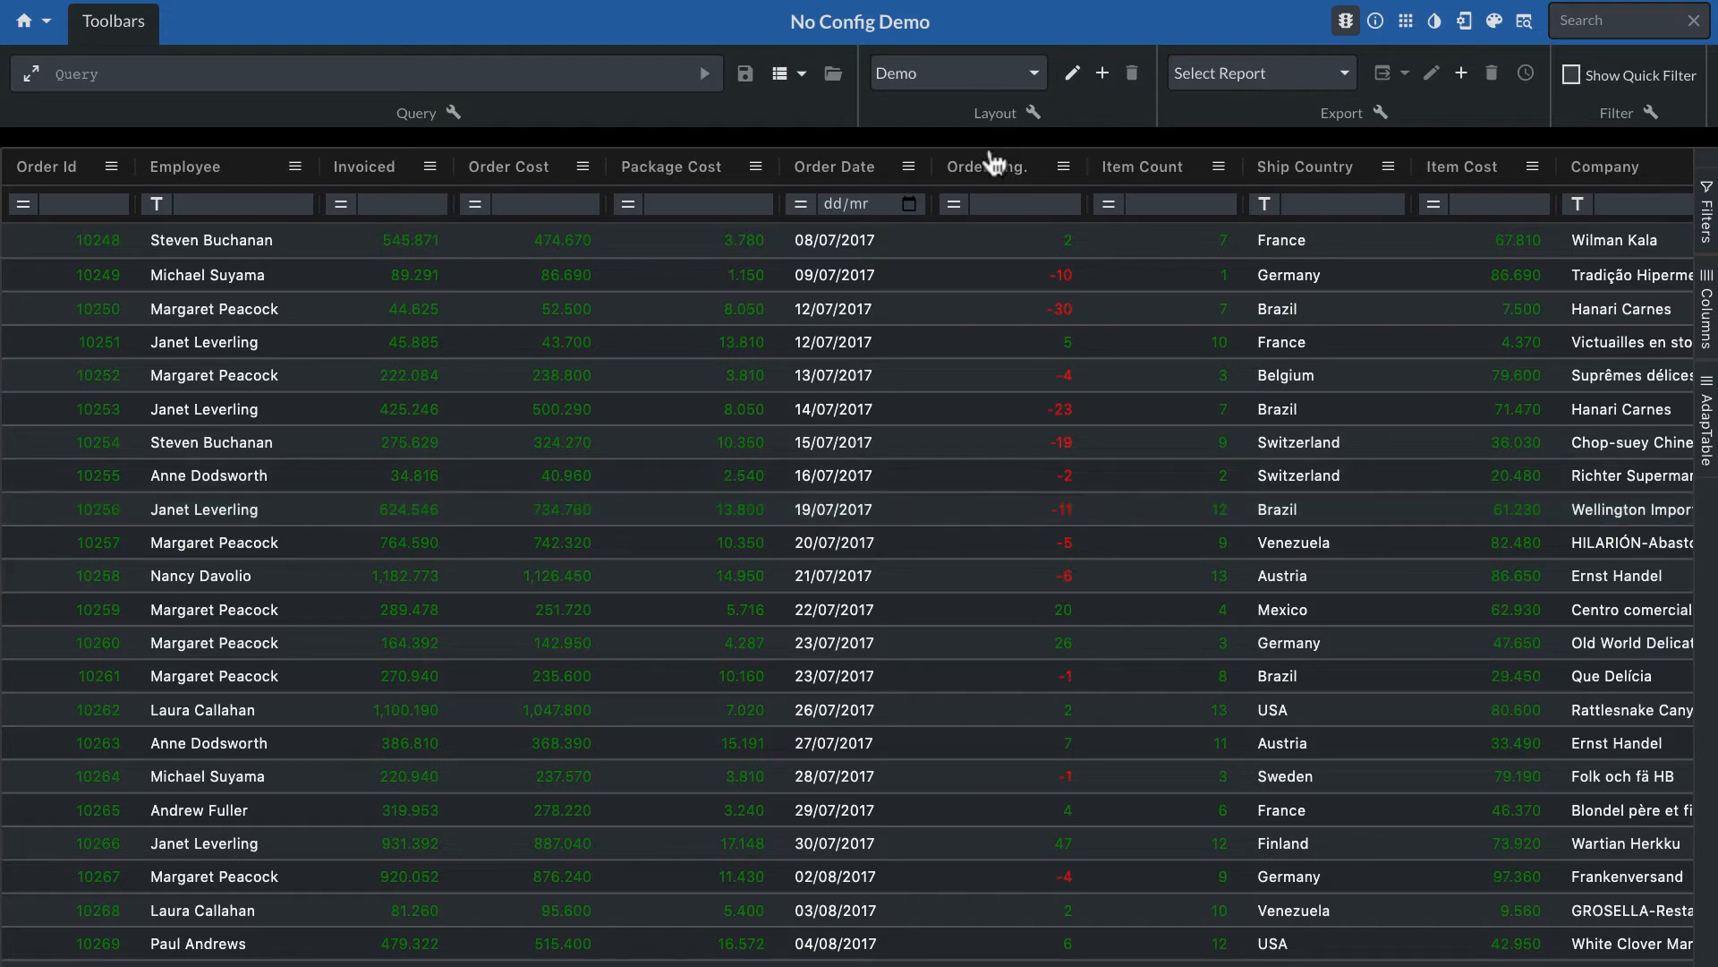
pyautogui.moveTo(984, 177); pyautogui.dragTo(658, 185)
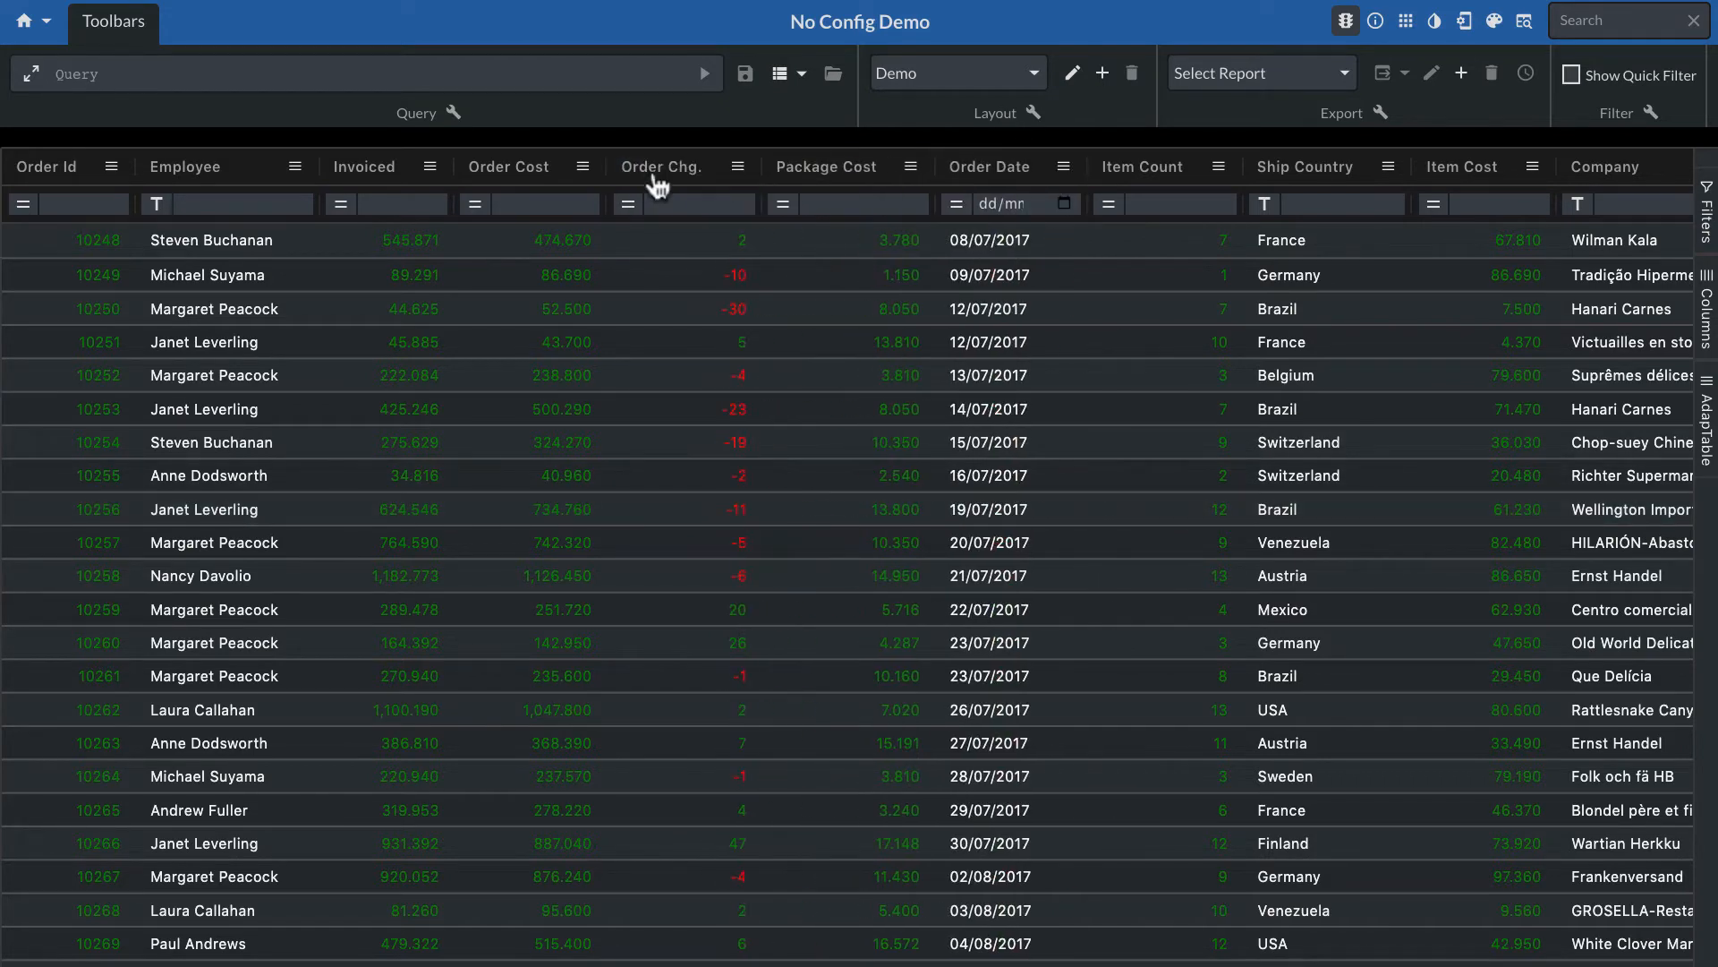
# Group the grid rows by the Employee column
pyautogui.click(295, 167)
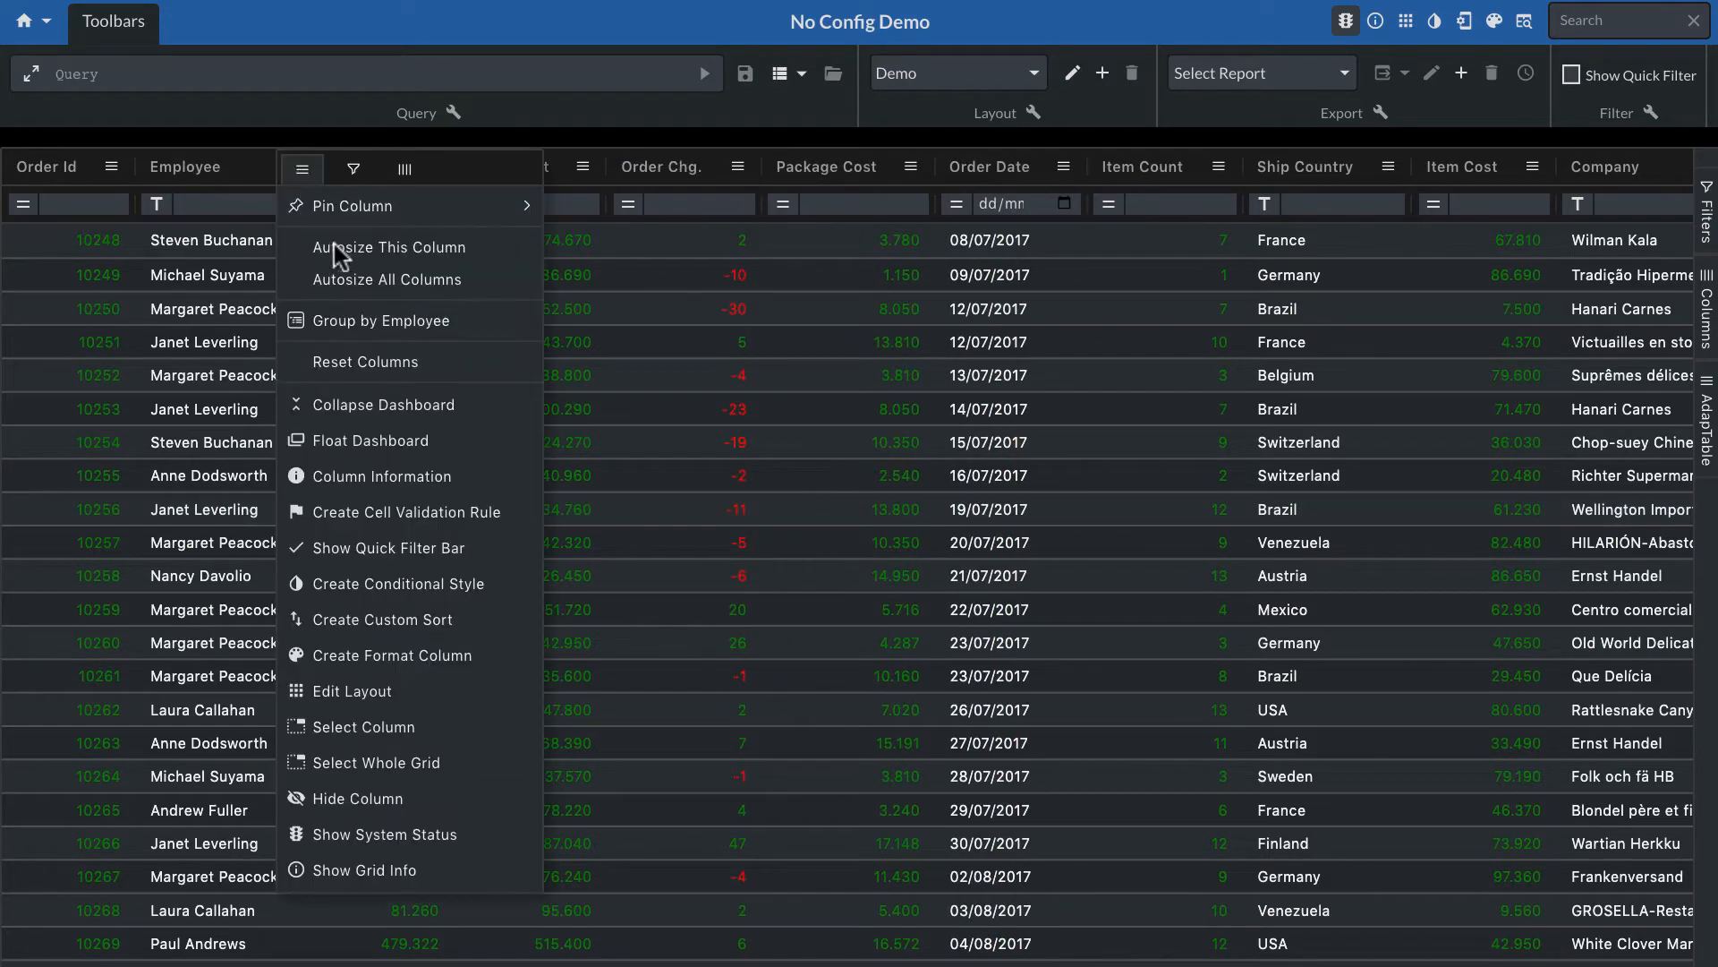
pyautogui.click(368, 322)
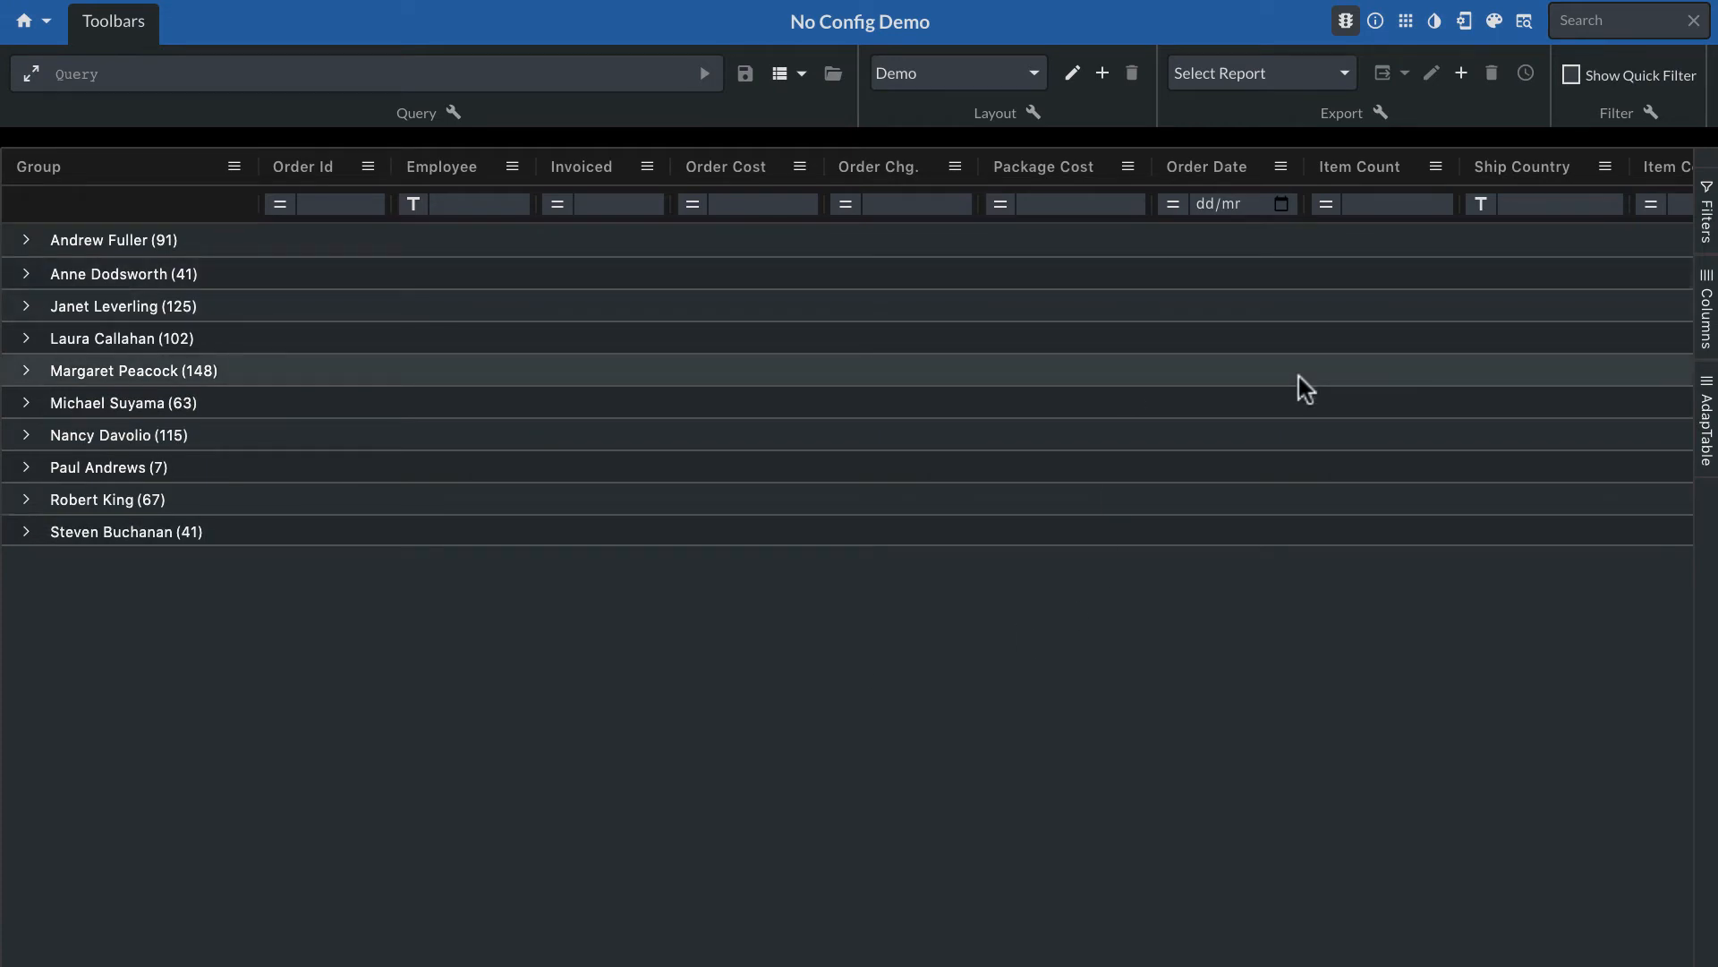
# Start a new layout, look over its available columns, and enable pivoting
pyautogui.click(1101, 73)
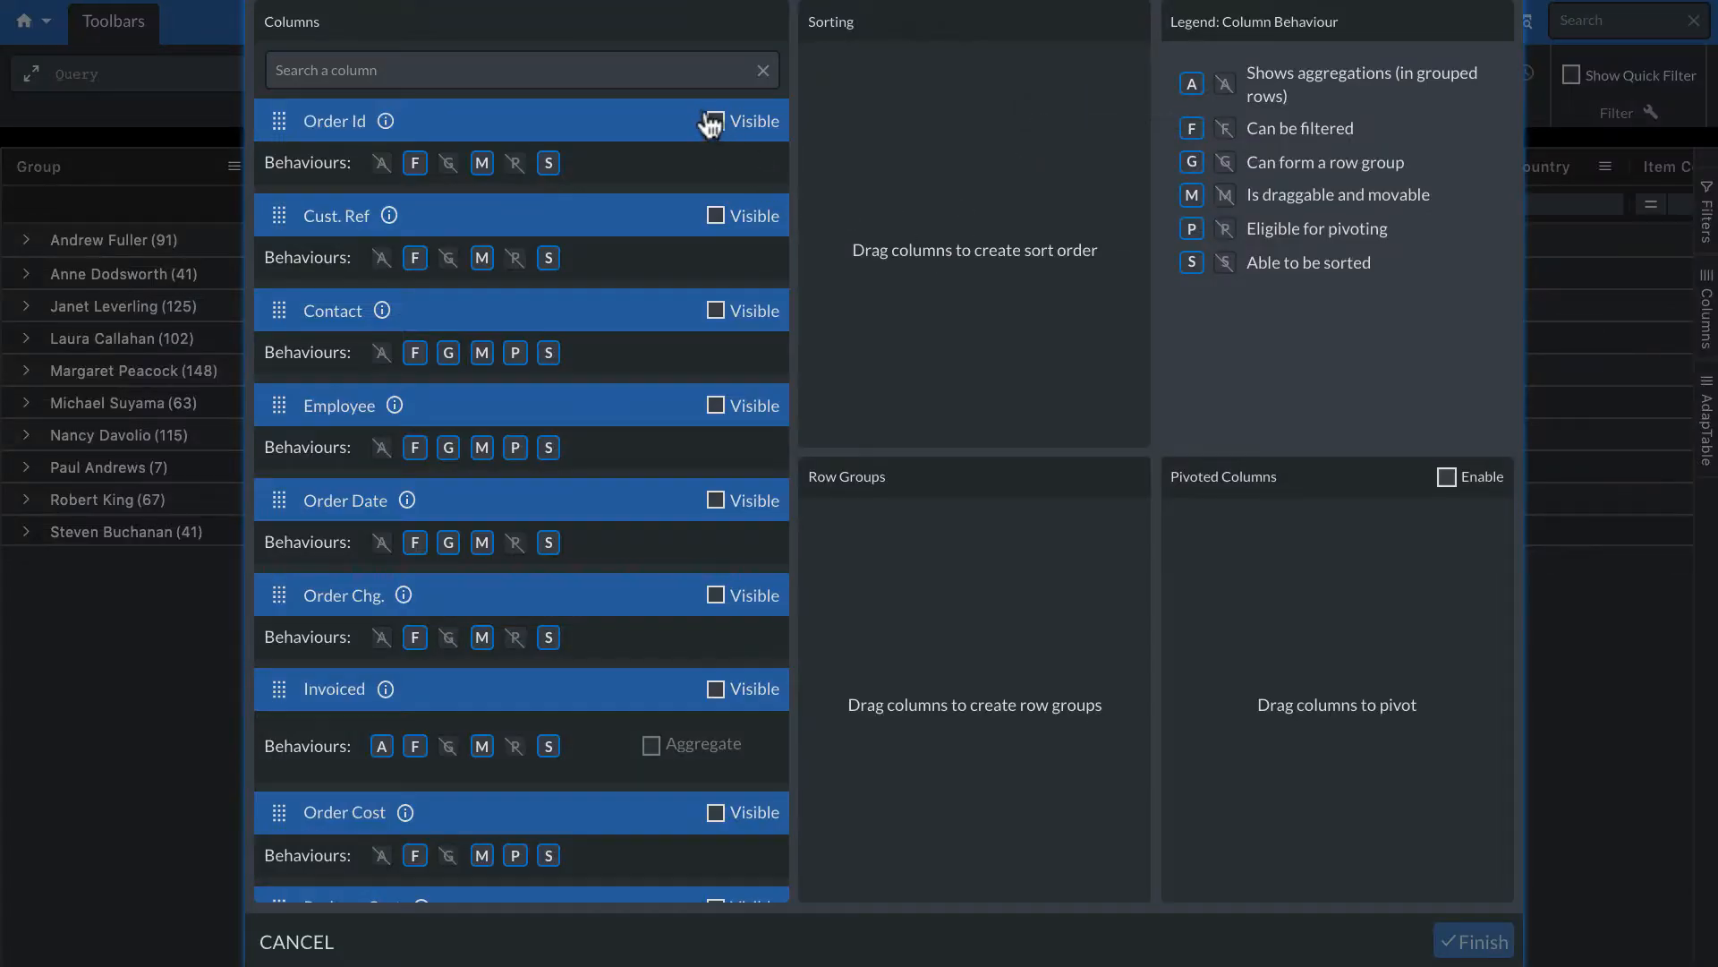
pyautogui.scroll(-6, 693, 442)
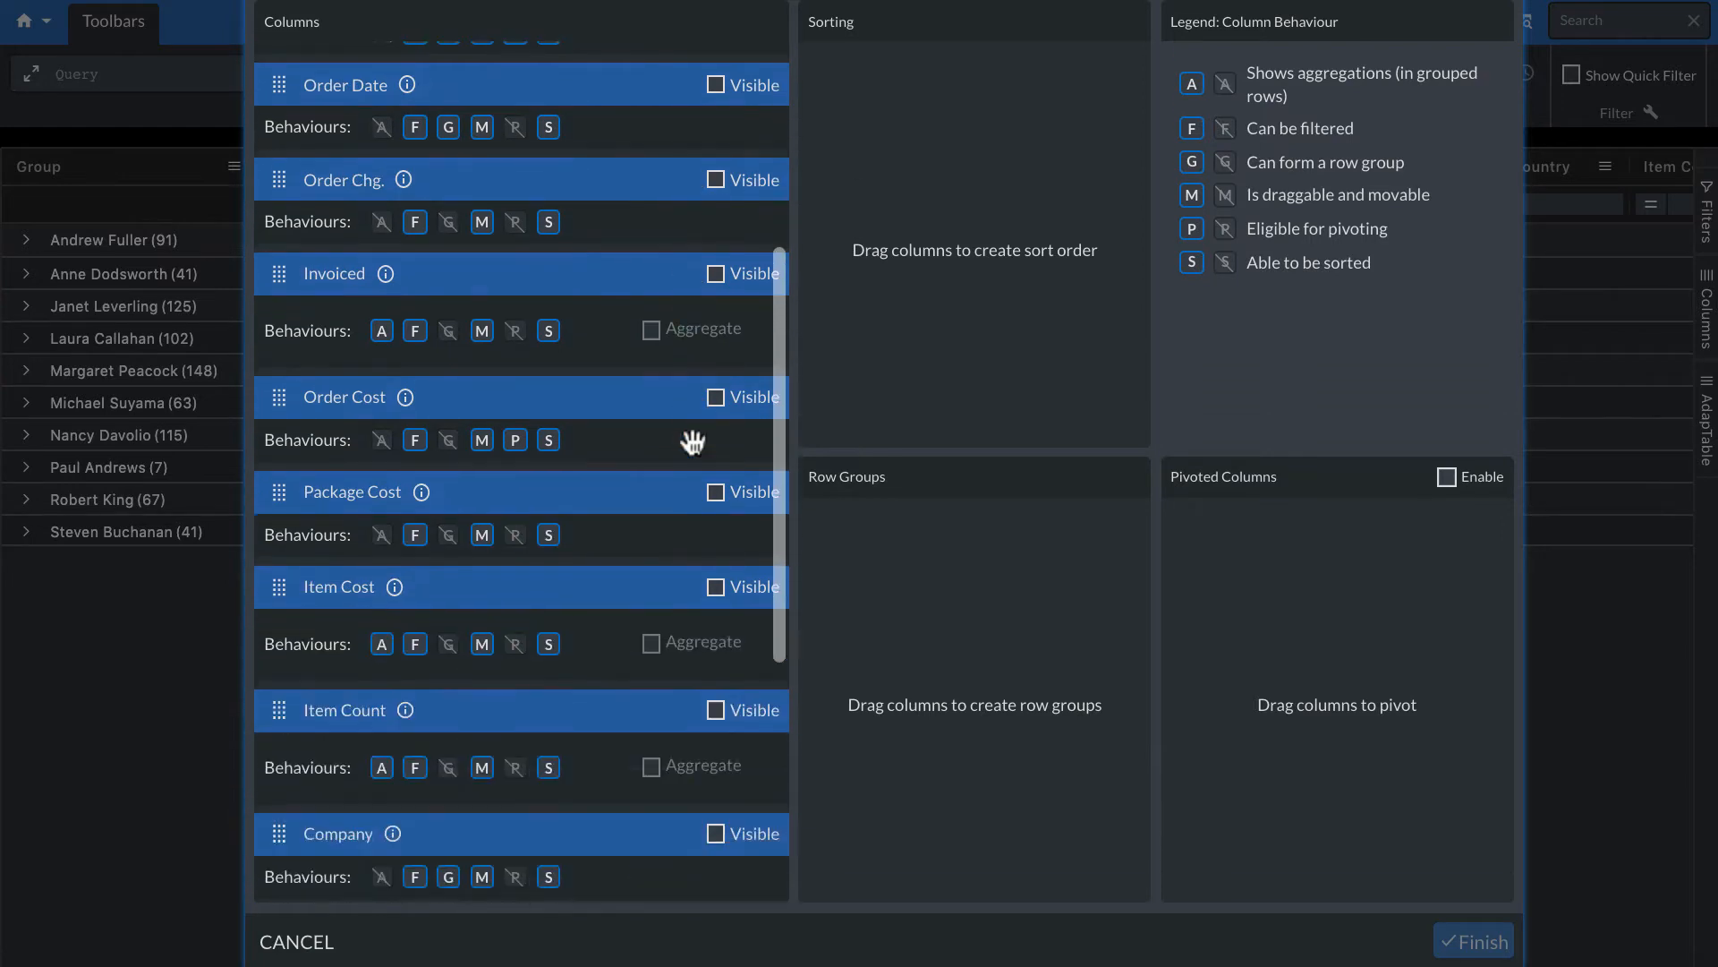
pyautogui.scroll(6, 692, 442)
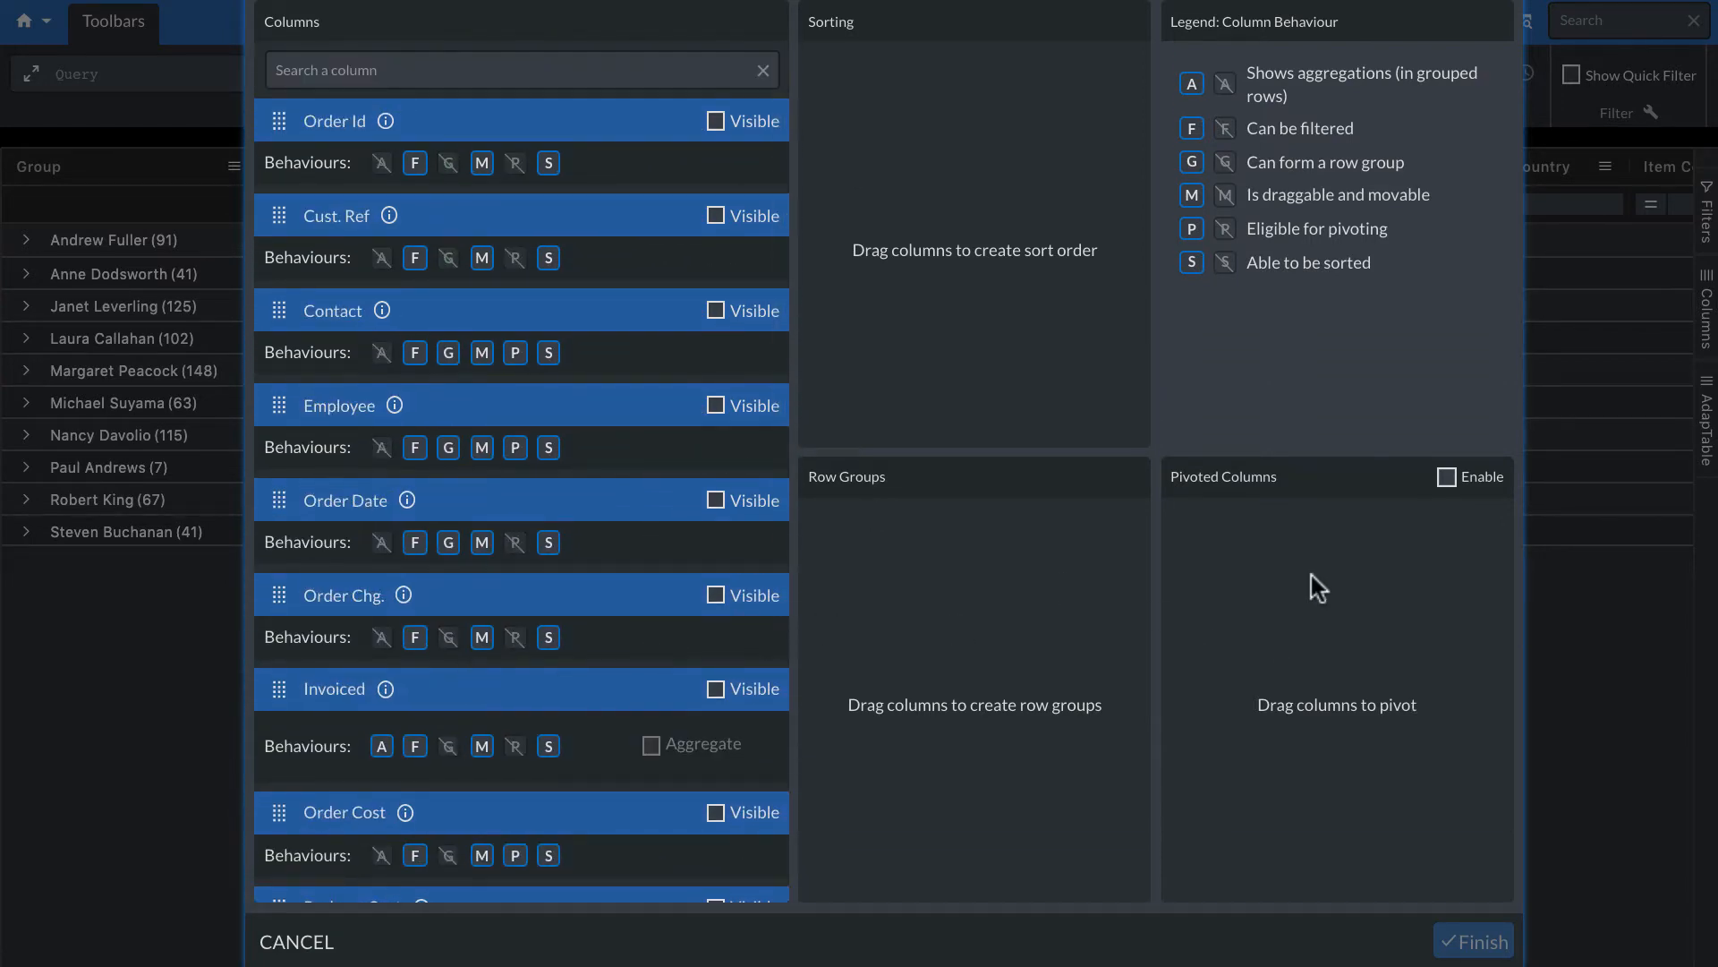
pyautogui.click(1446, 477)
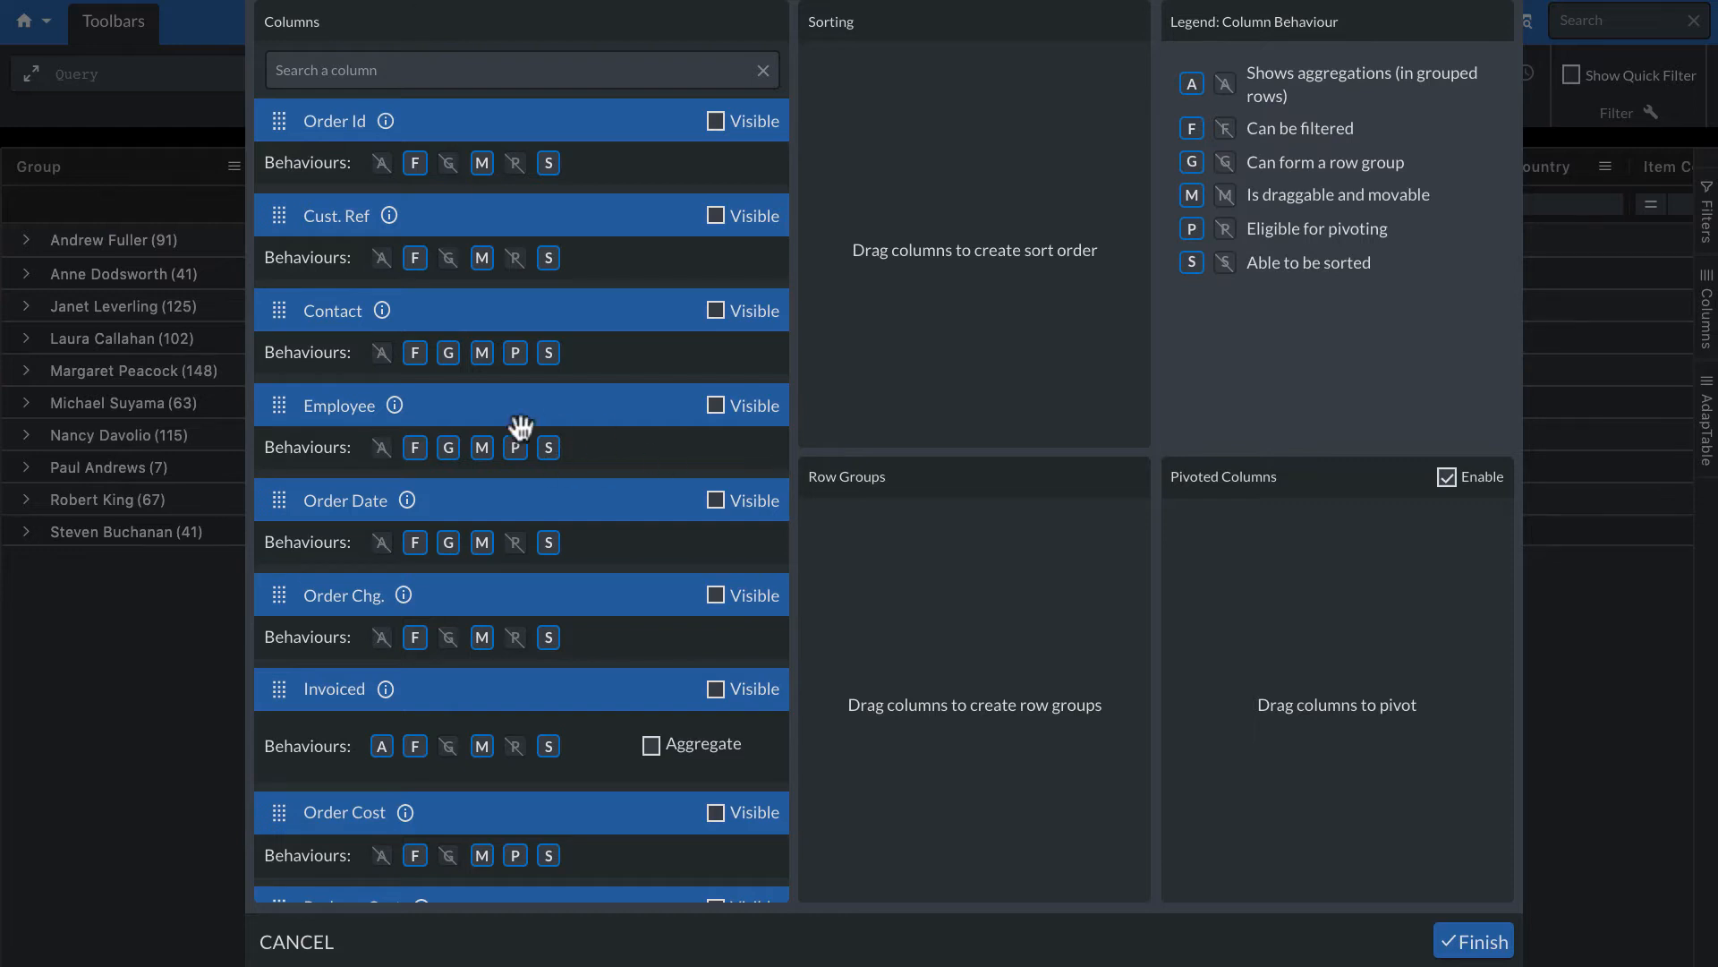
# Add Employee as a row group in the new layout
pyautogui.scroll(-8, 475, 300)
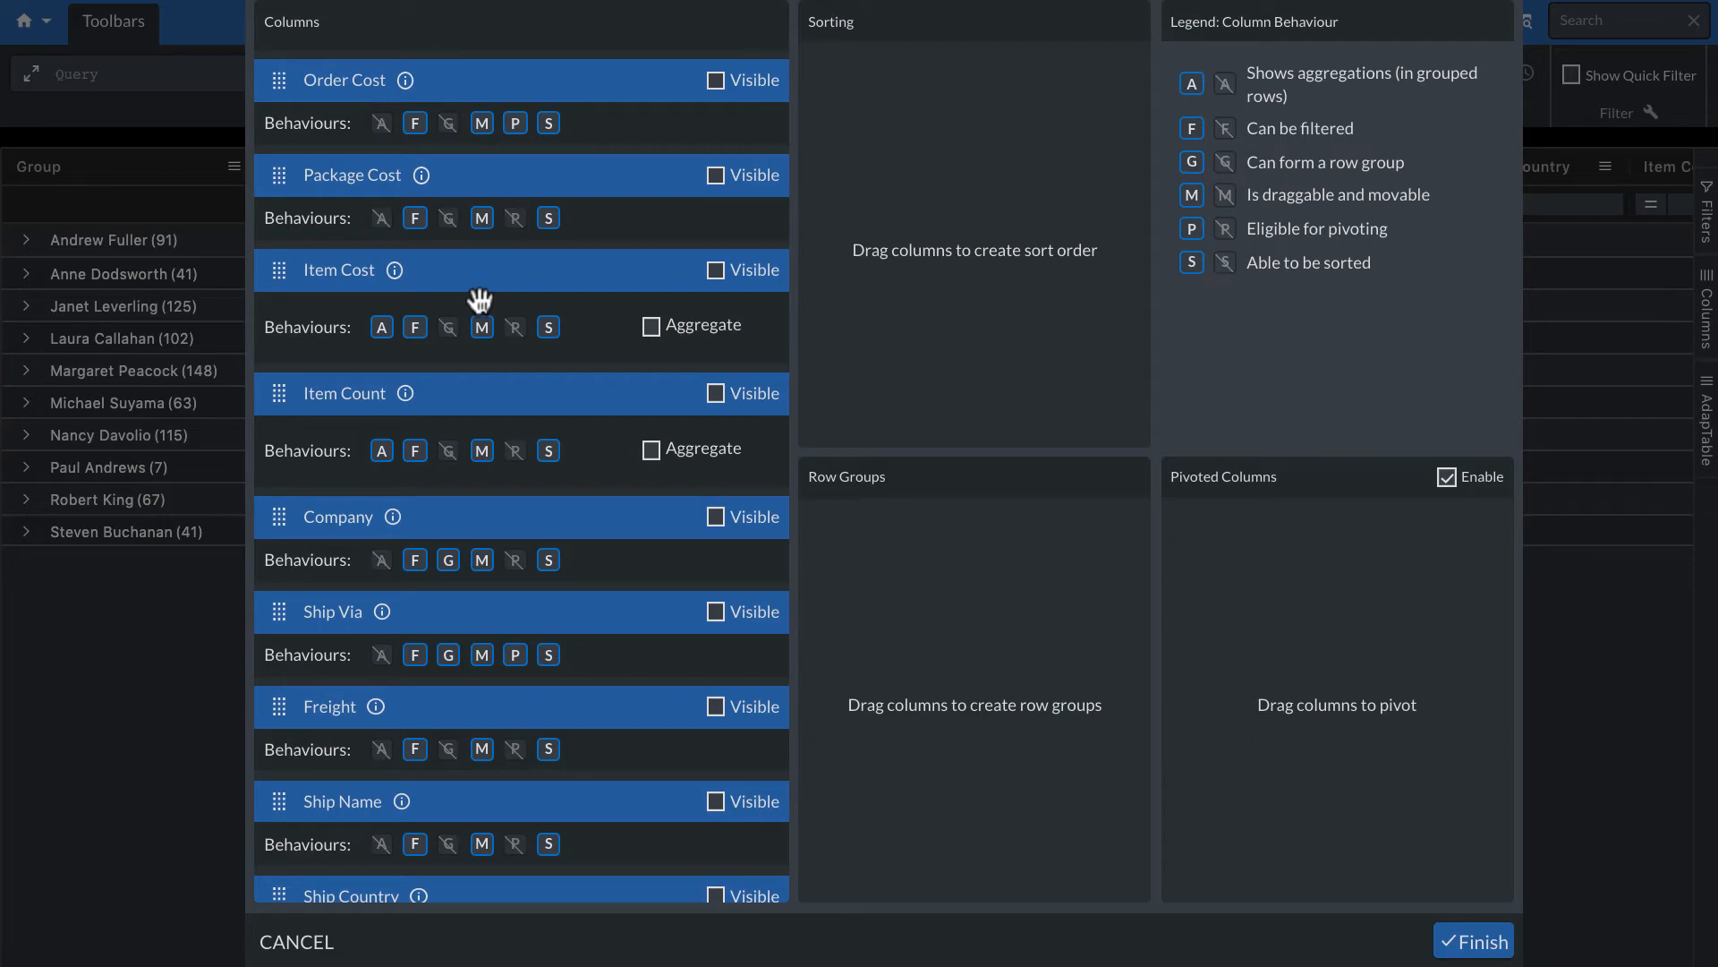
pyautogui.scroll(6, 434, 421)
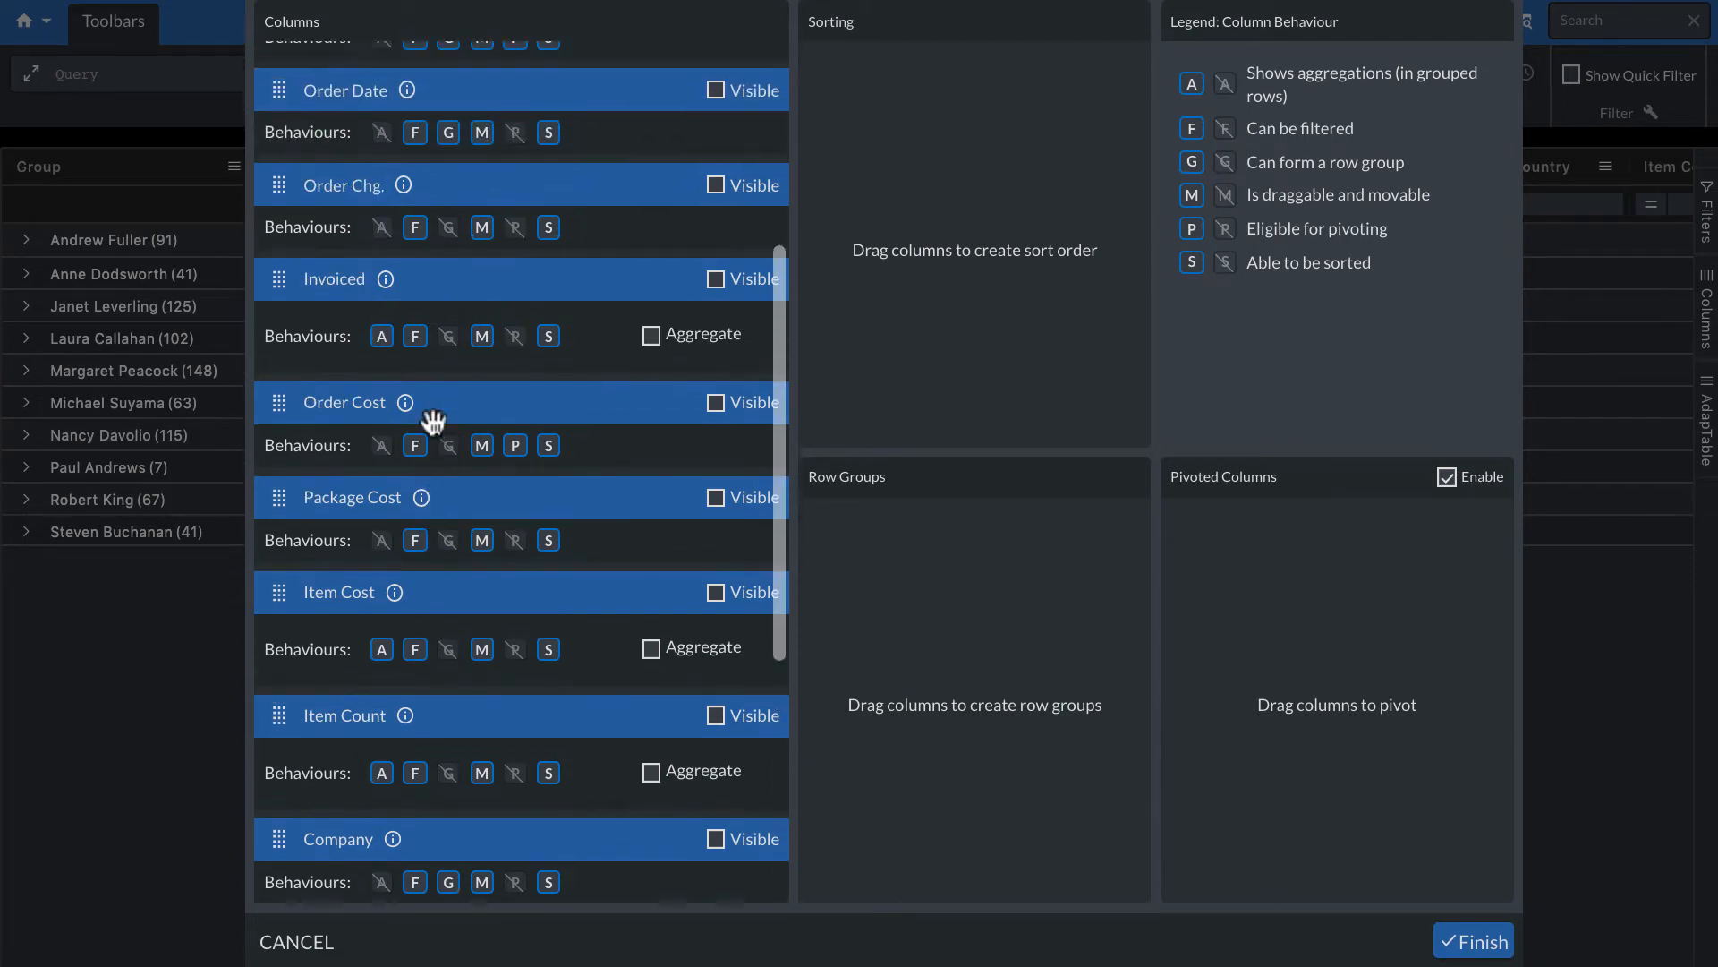
pyautogui.scroll(1, 433, 421)
pyautogui.moveTo(279, 291); pyautogui.dragTo(746, 615)
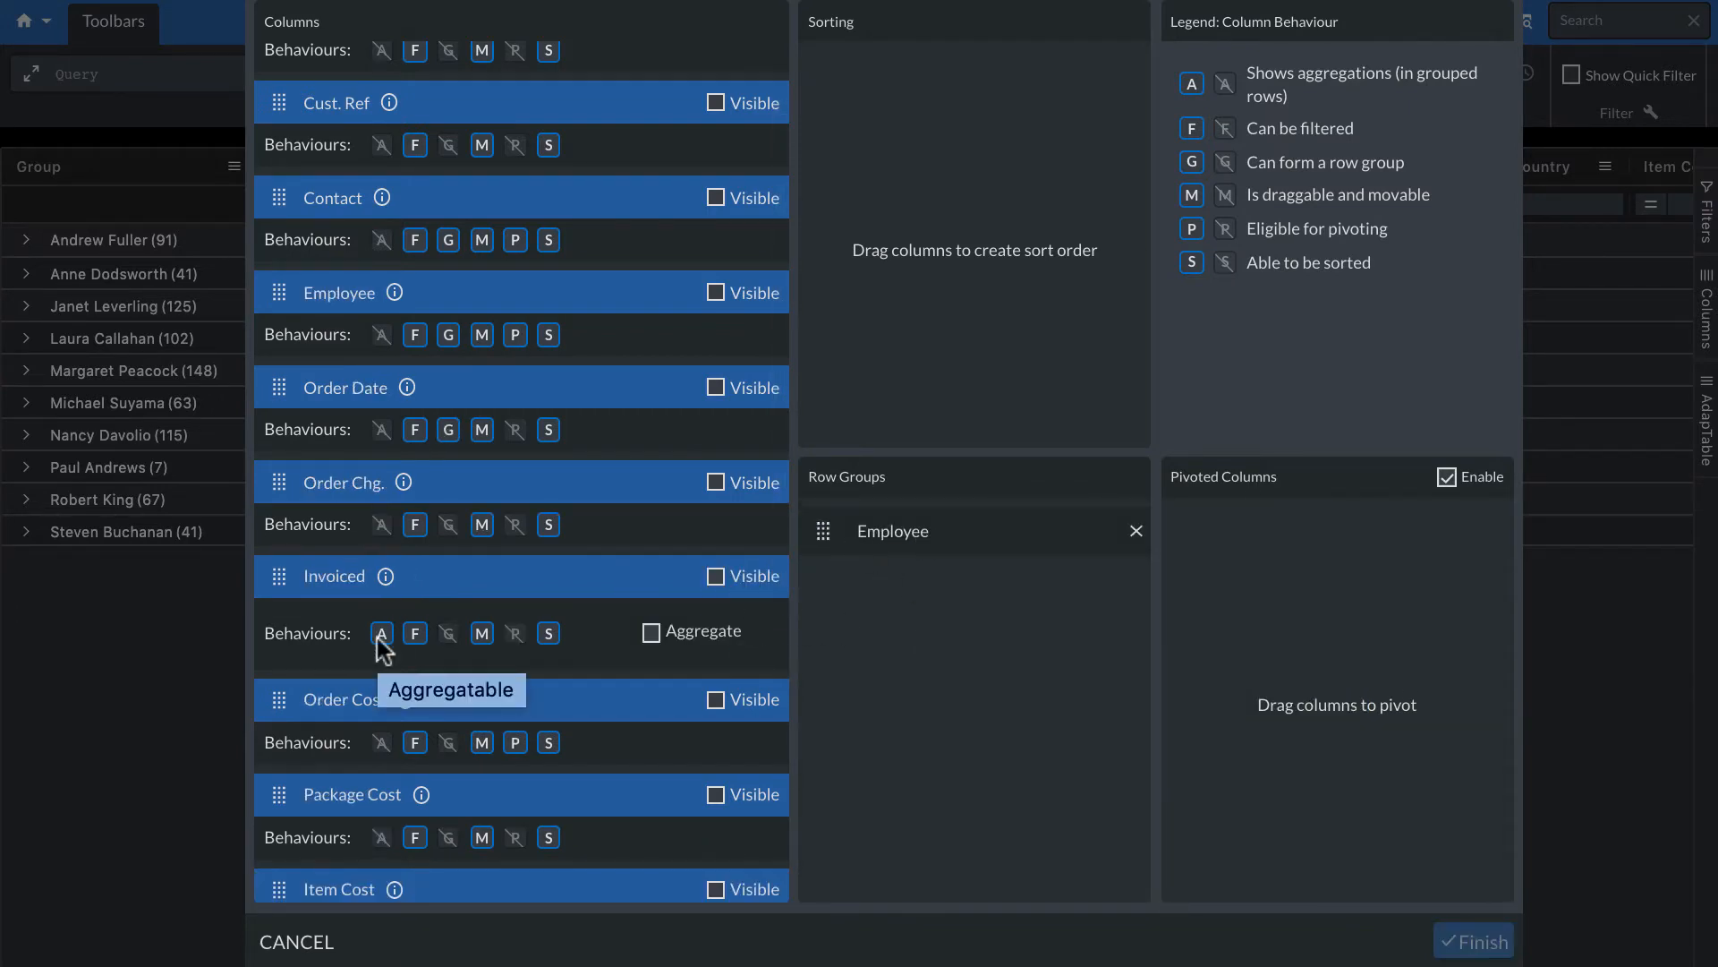
# Sort the new layout by Employee in descending order and add Ship Via as the pivoted column
pyautogui.scroll(2, 378, 637)
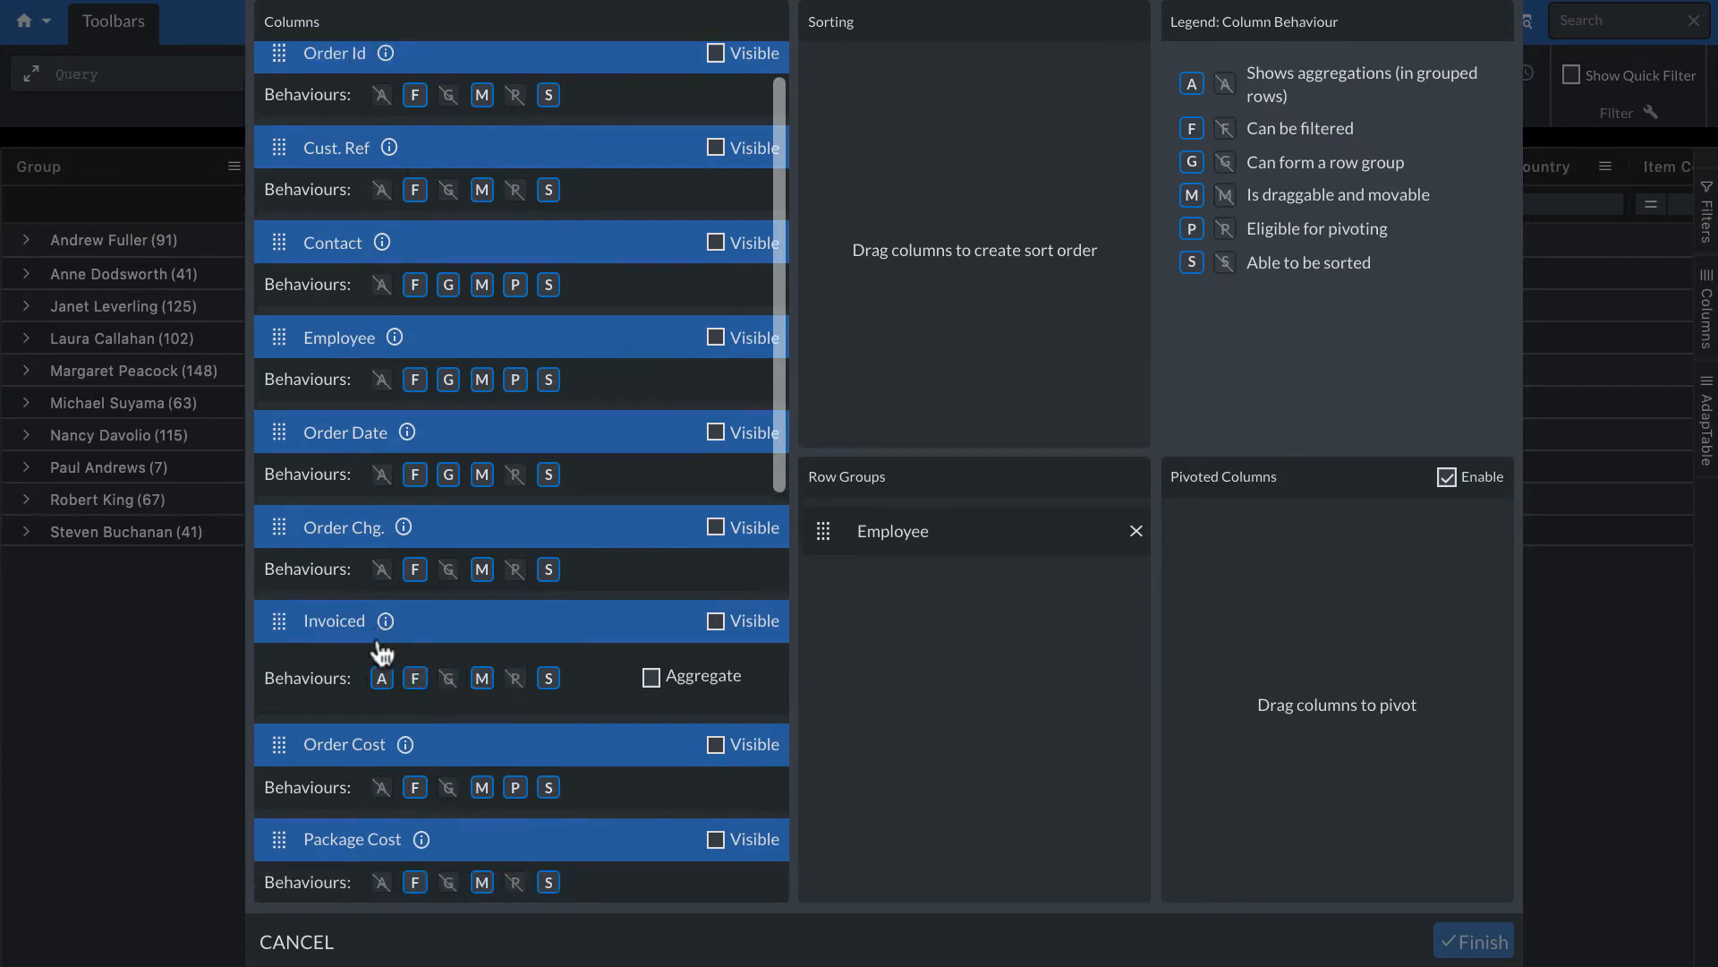
pyautogui.moveTo(285, 339); pyautogui.dragTo(868, 134)
pyautogui.click(1087, 75)
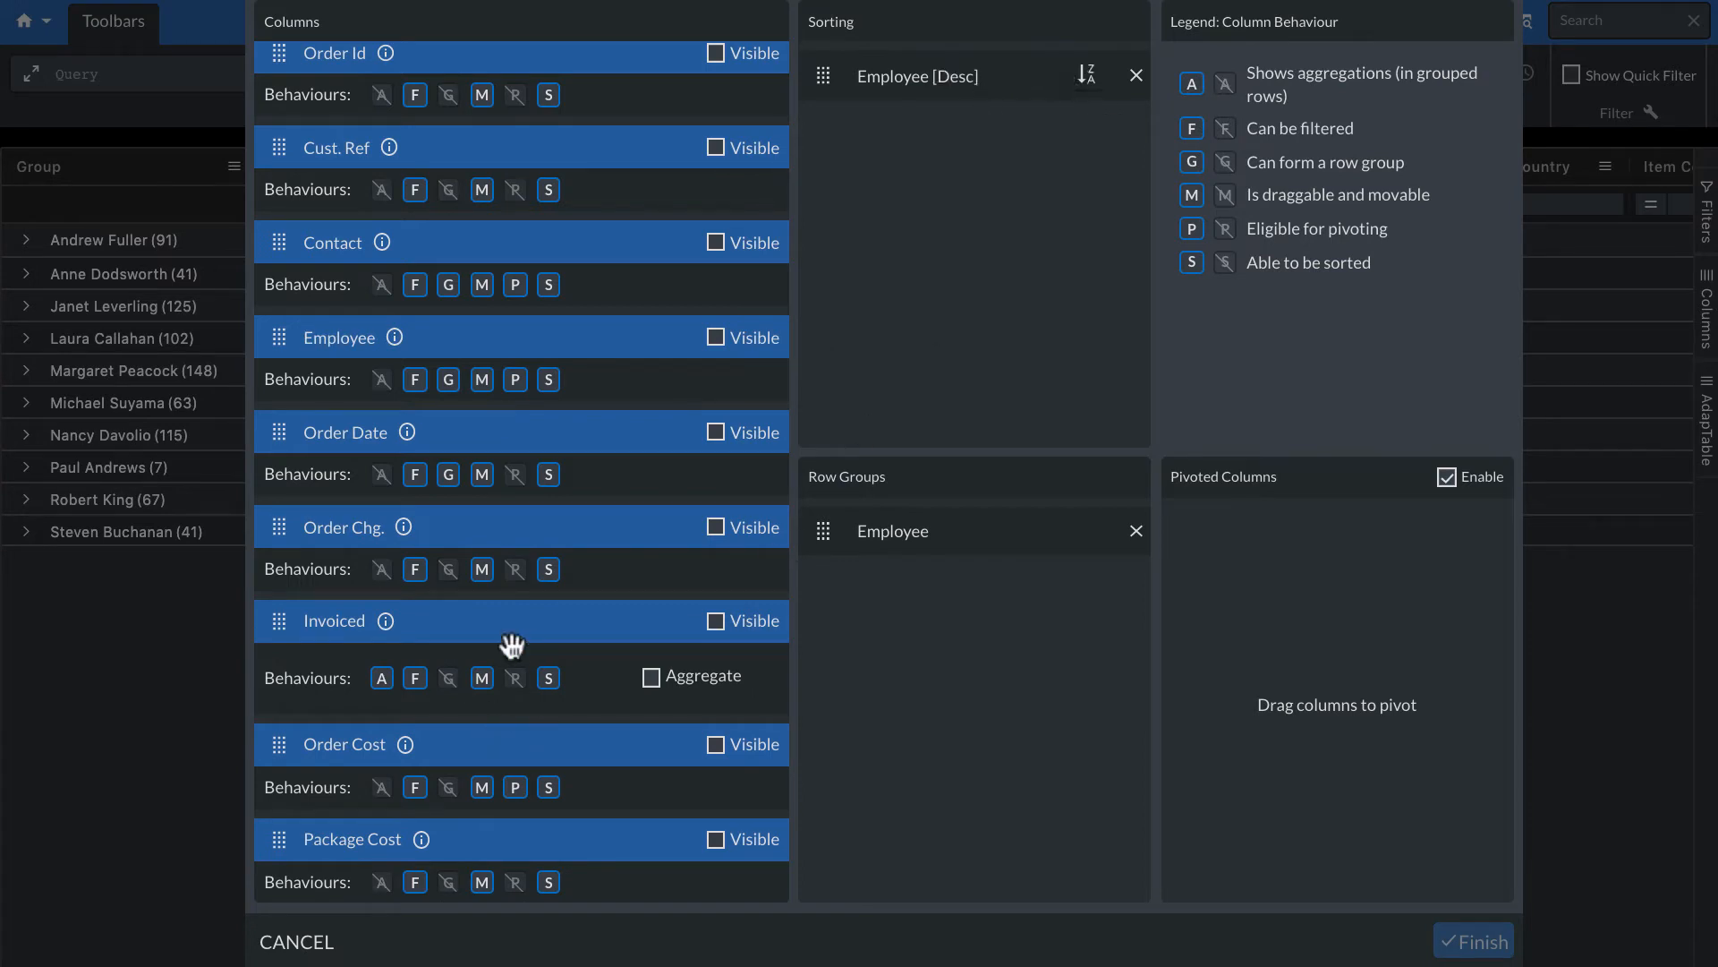
pyautogui.scroll(-9, 512, 644)
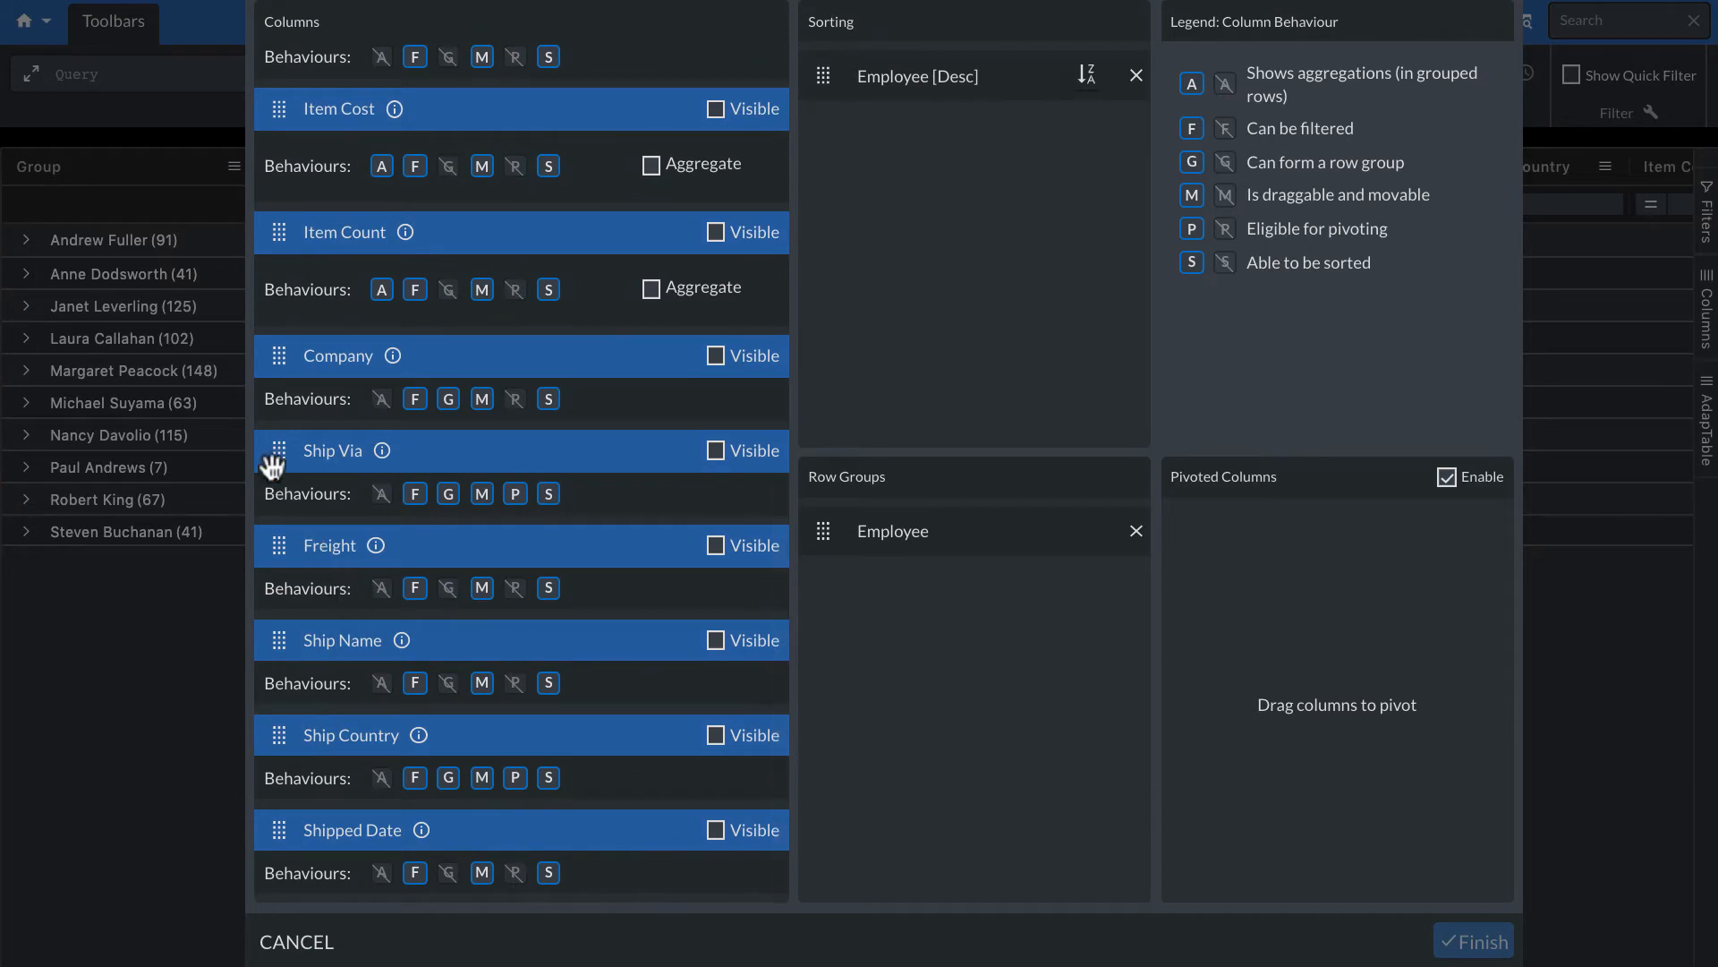
pyautogui.moveTo(270, 453); pyautogui.dragTo(1205, 626)
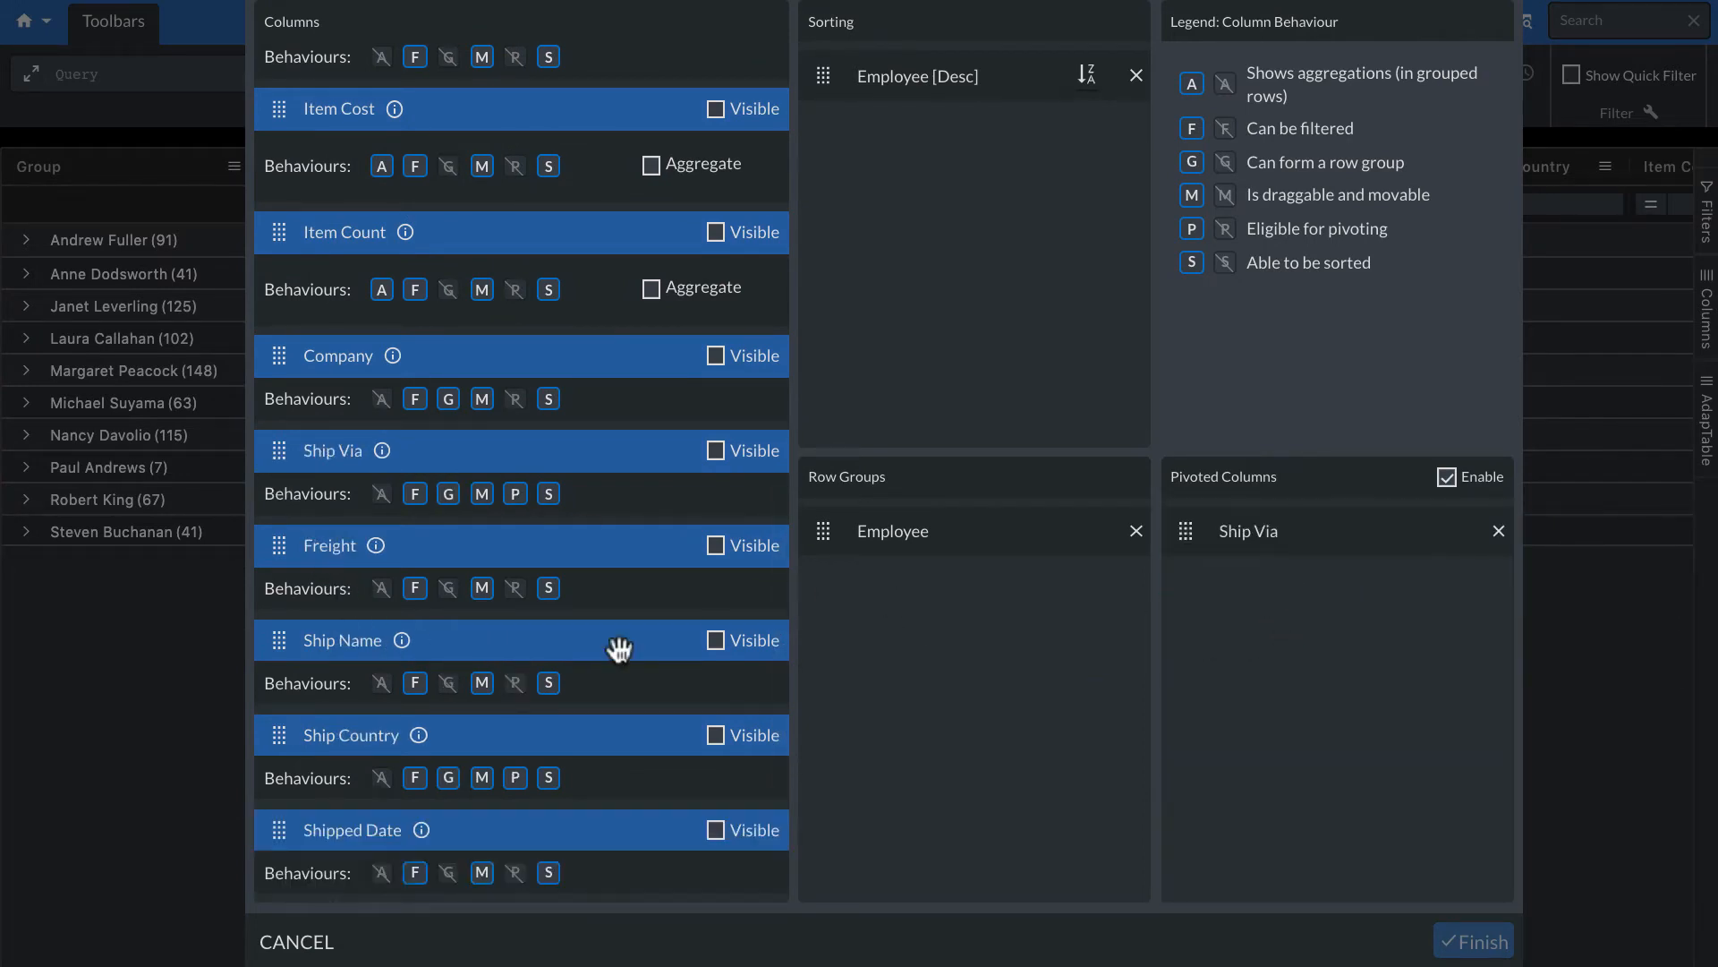
# Aggregate the Invoiced column by sum and make it visible in the new layout
pyautogui.scroll(10, 618, 646)
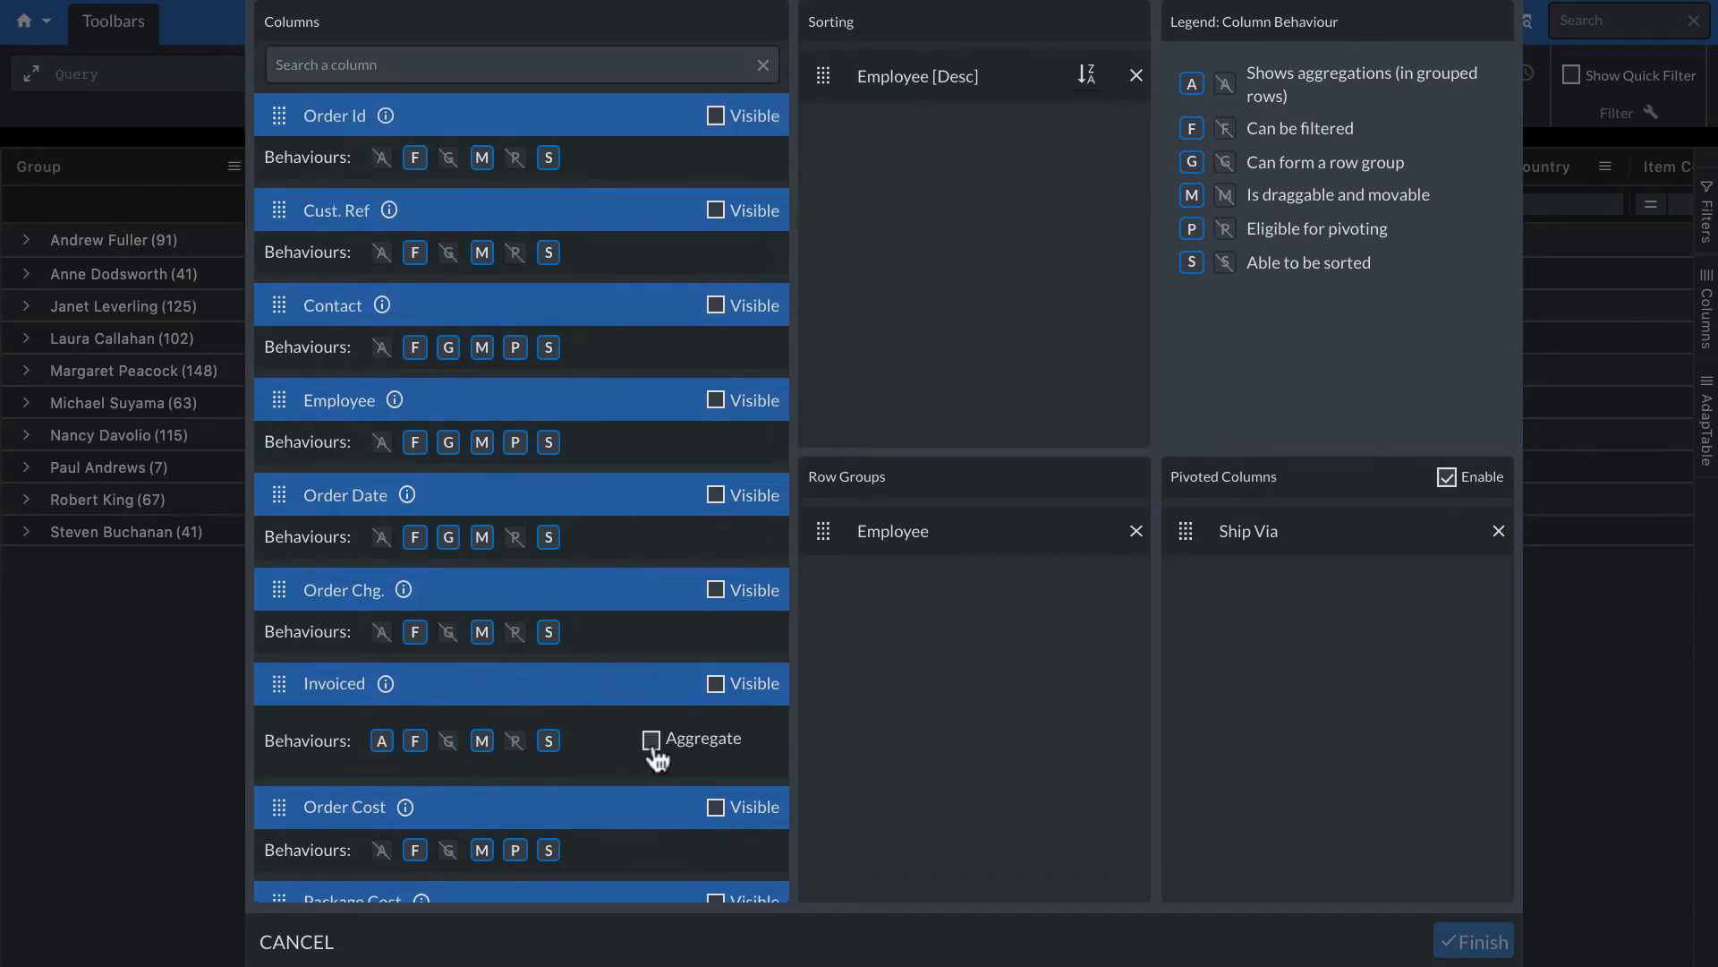
pyautogui.scroll(-1, 653, 705)
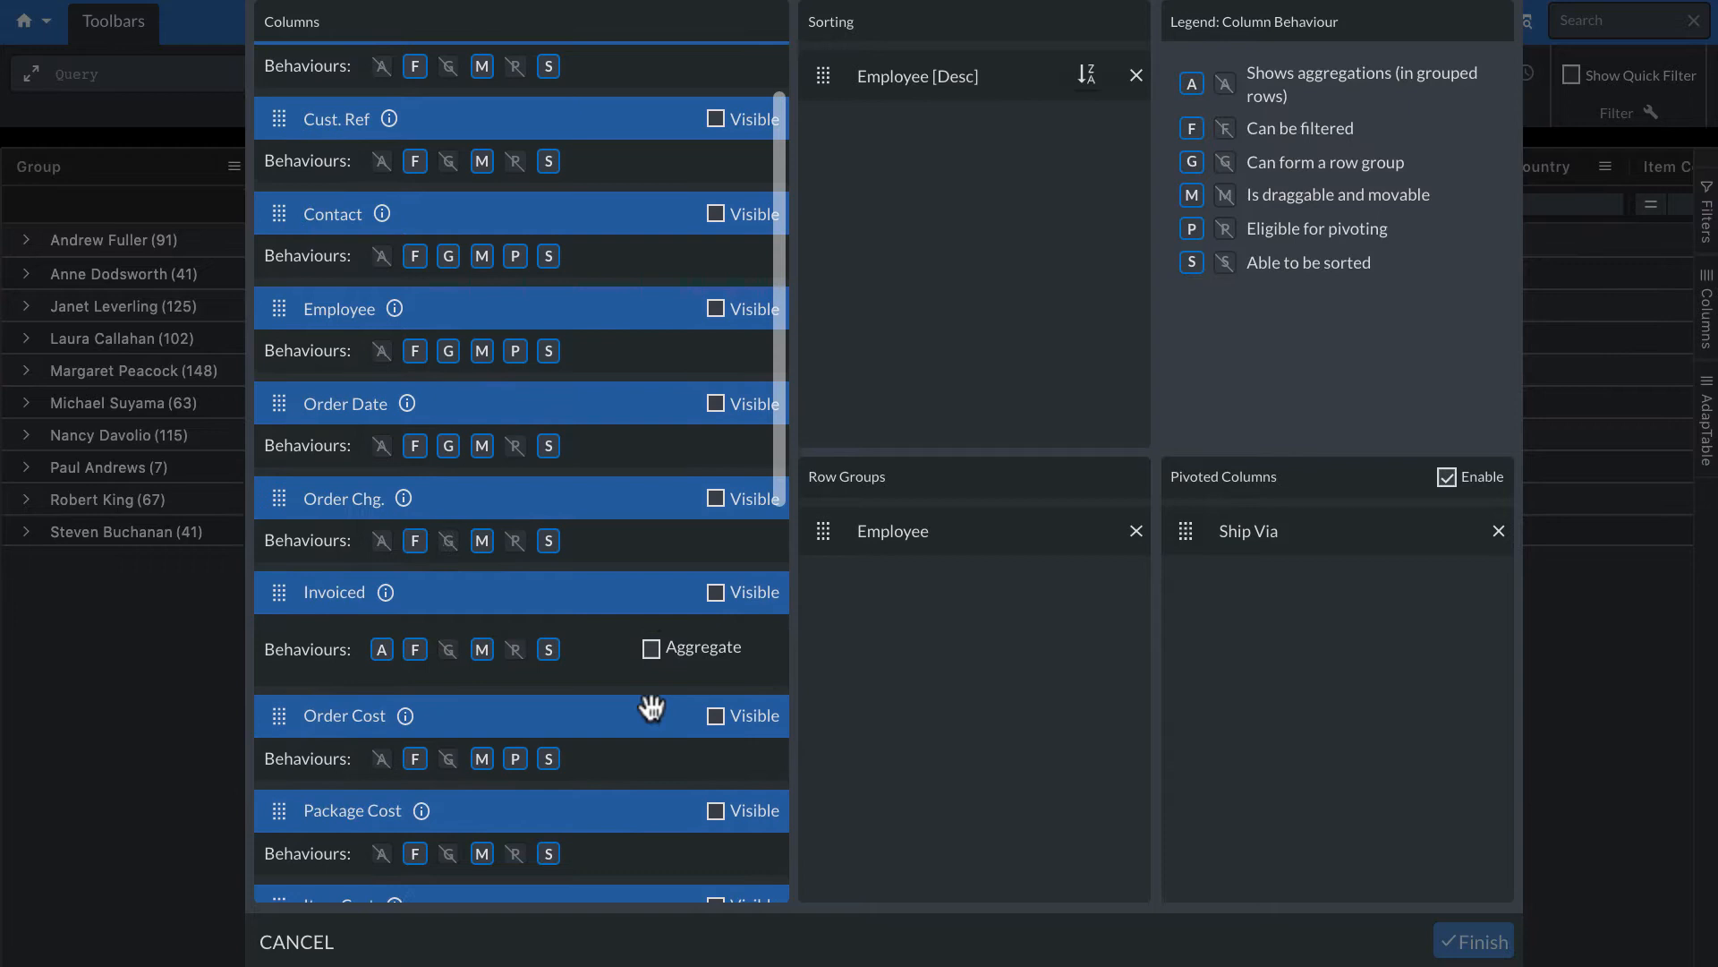
pyautogui.click(652, 648)
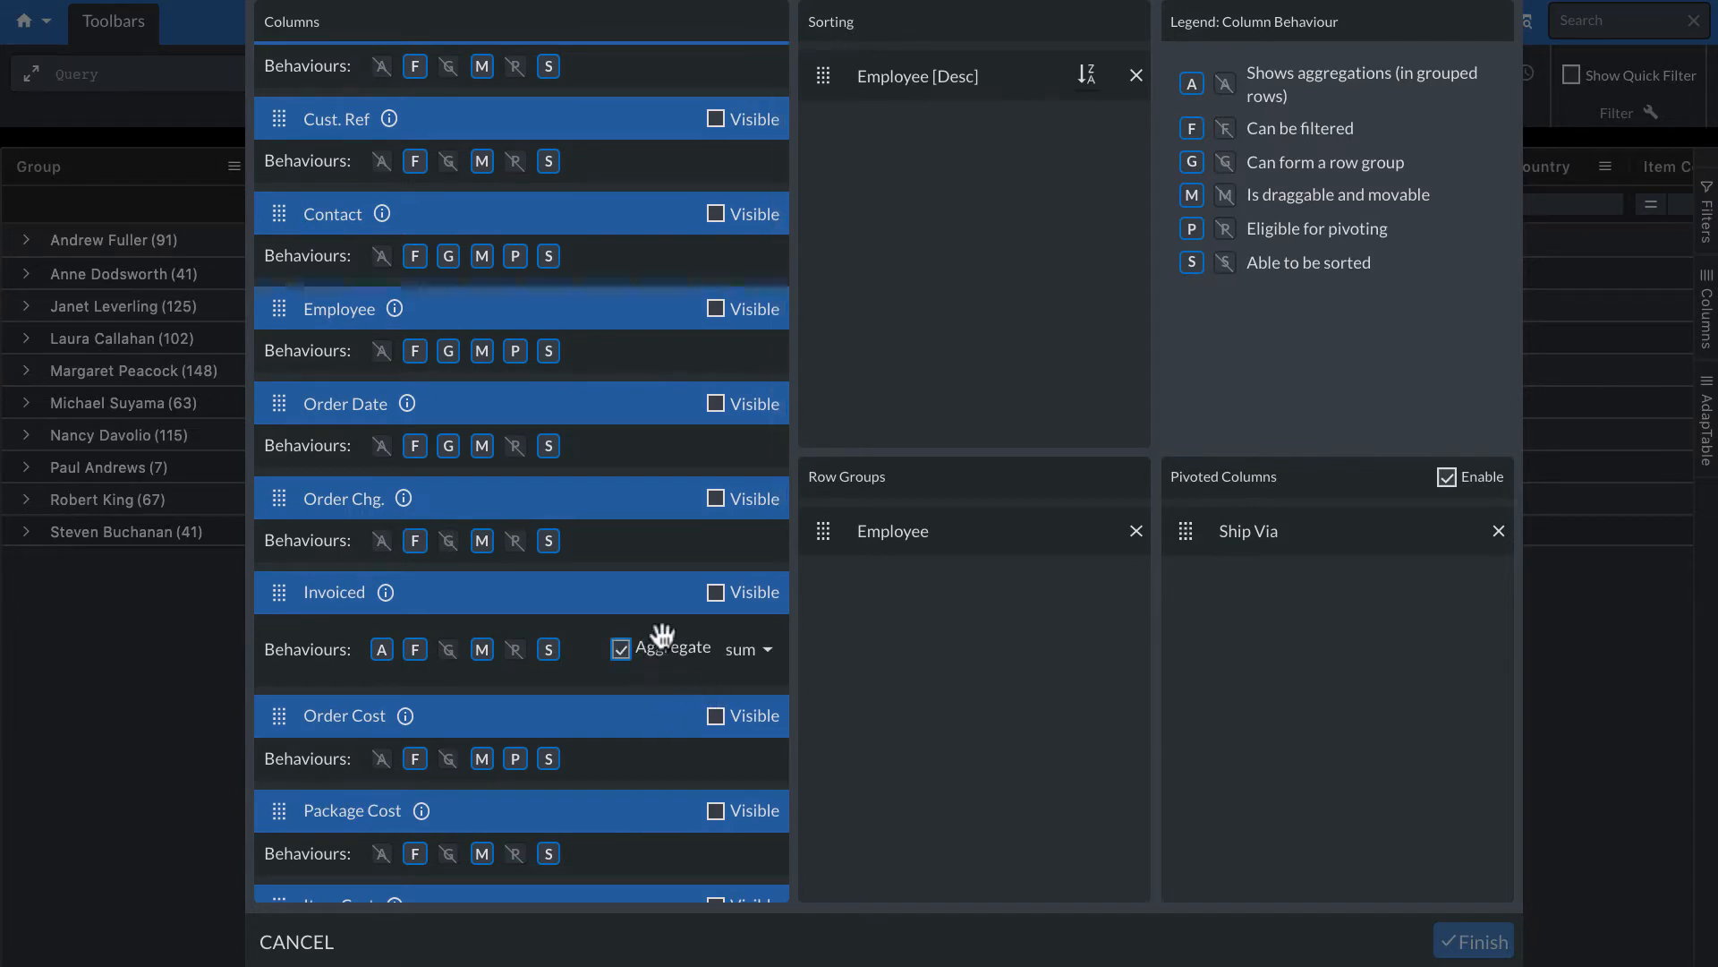
pyautogui.click(715, 593)
# Aggregate Item Cost by sum, make it visible, and finish the new pivot layout
pyautogui.scroll(-4, 567, 448)
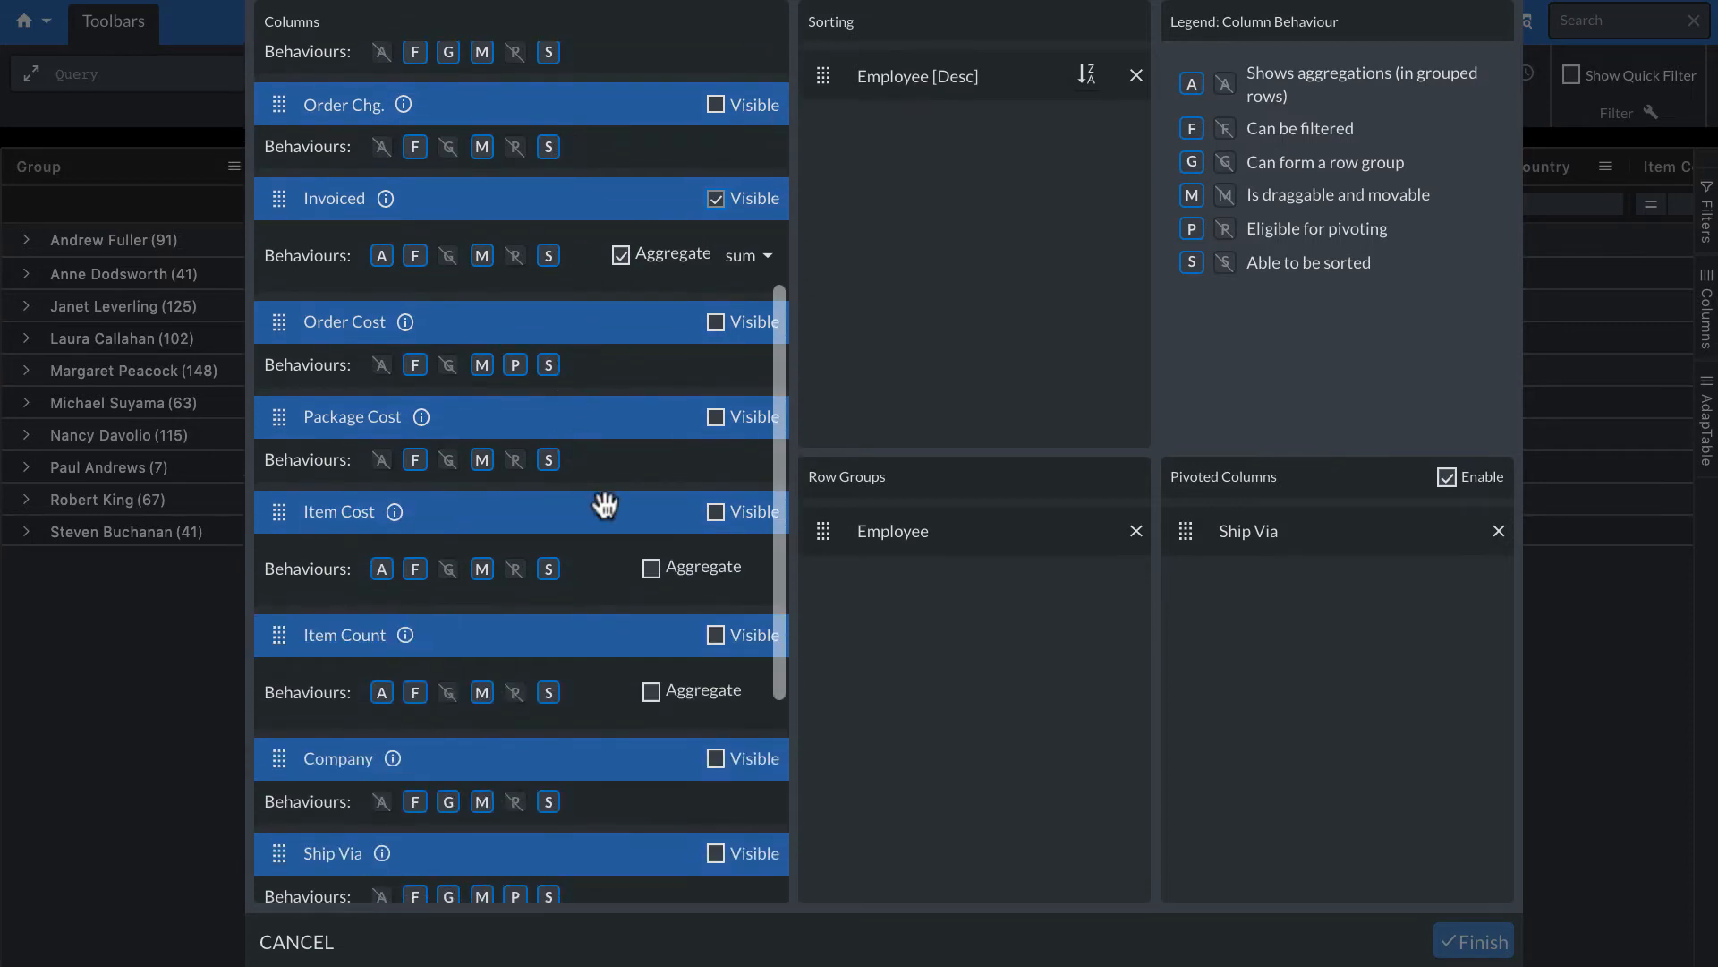
pyautogui.click(651, 567)
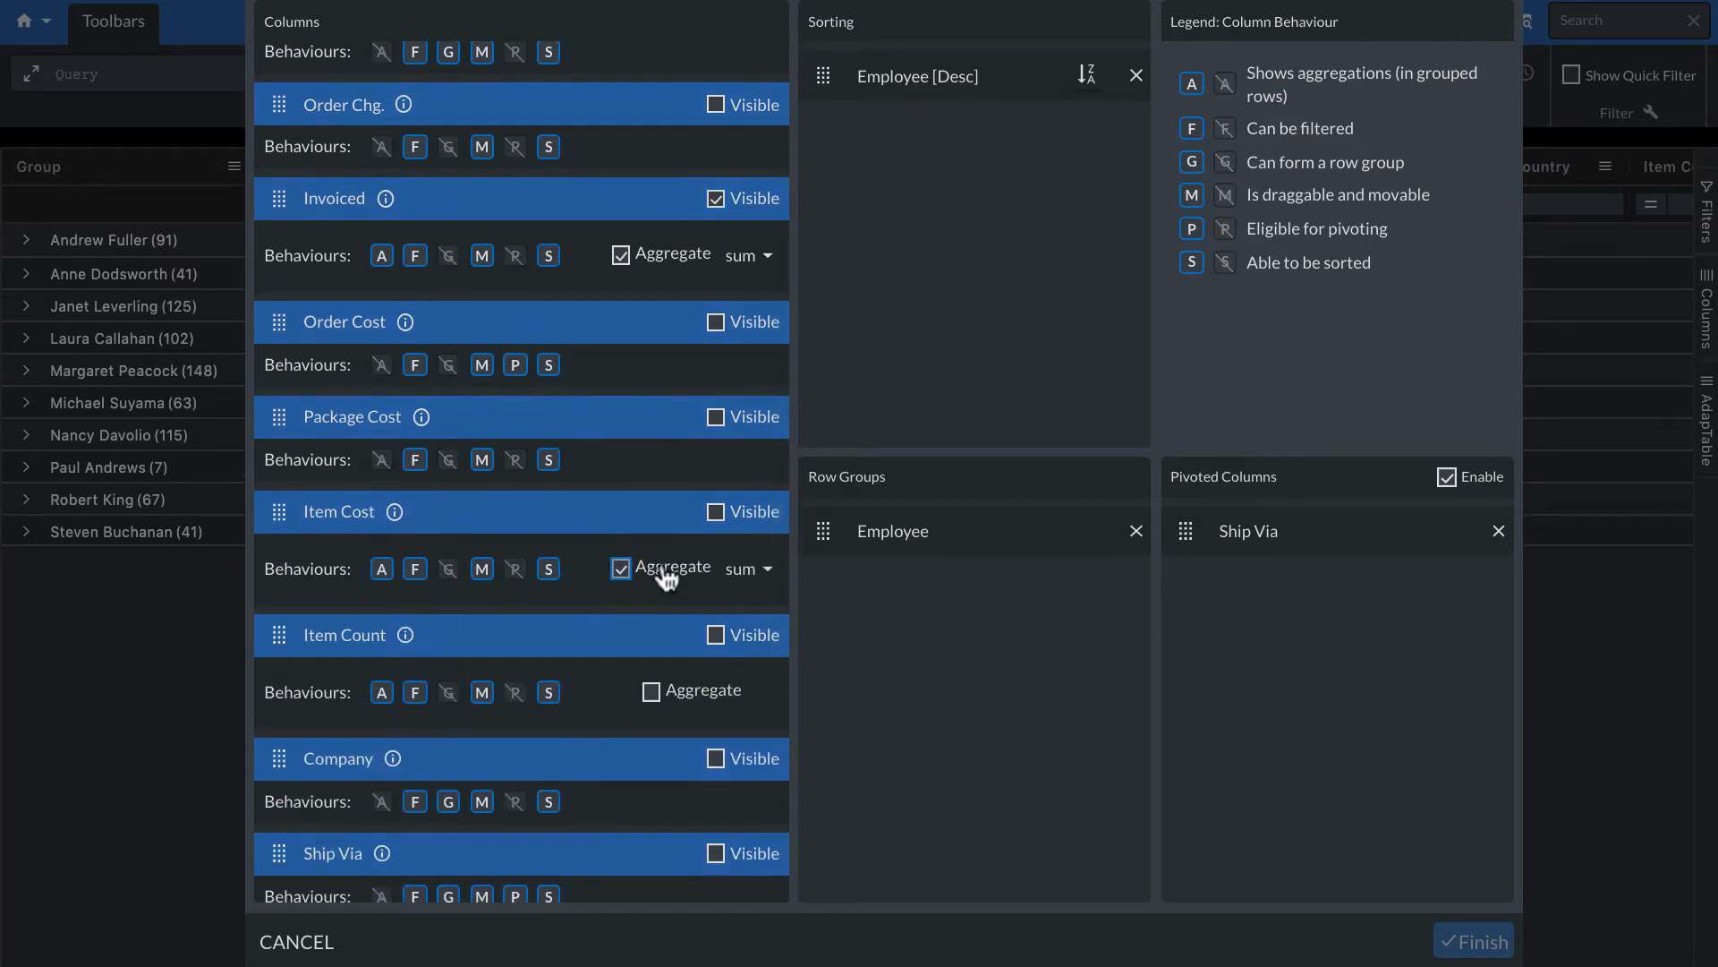
pyautogui.click(715, 512)
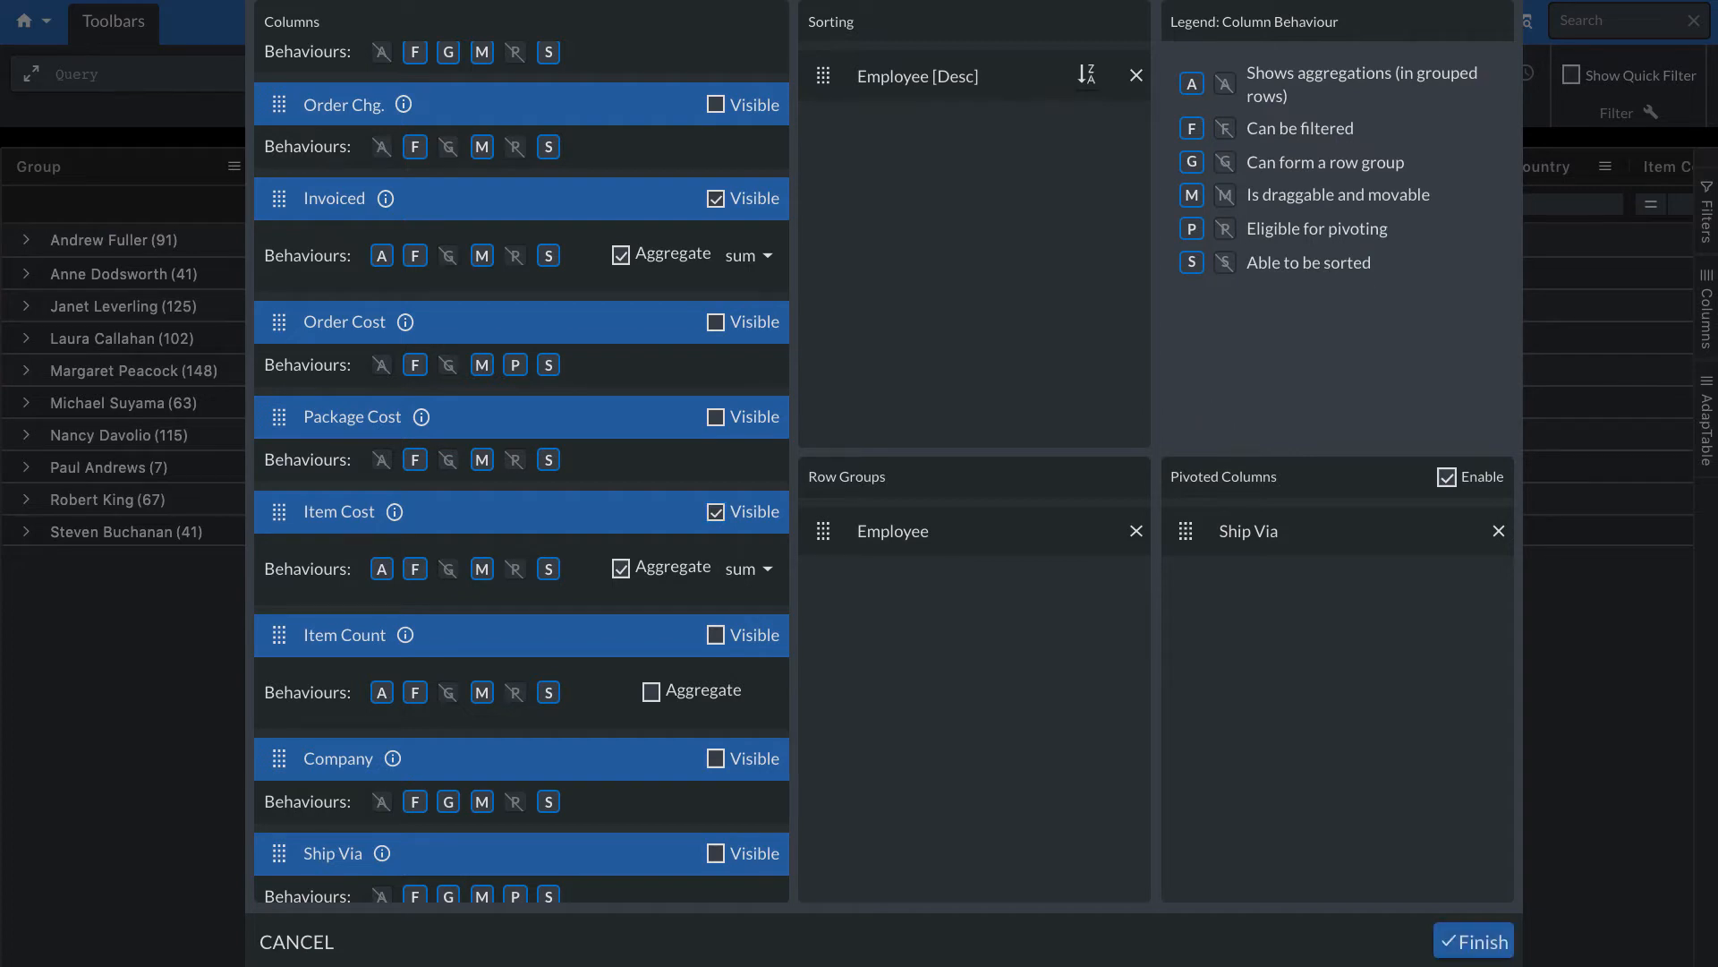
pyautogui.click(1478, 947)
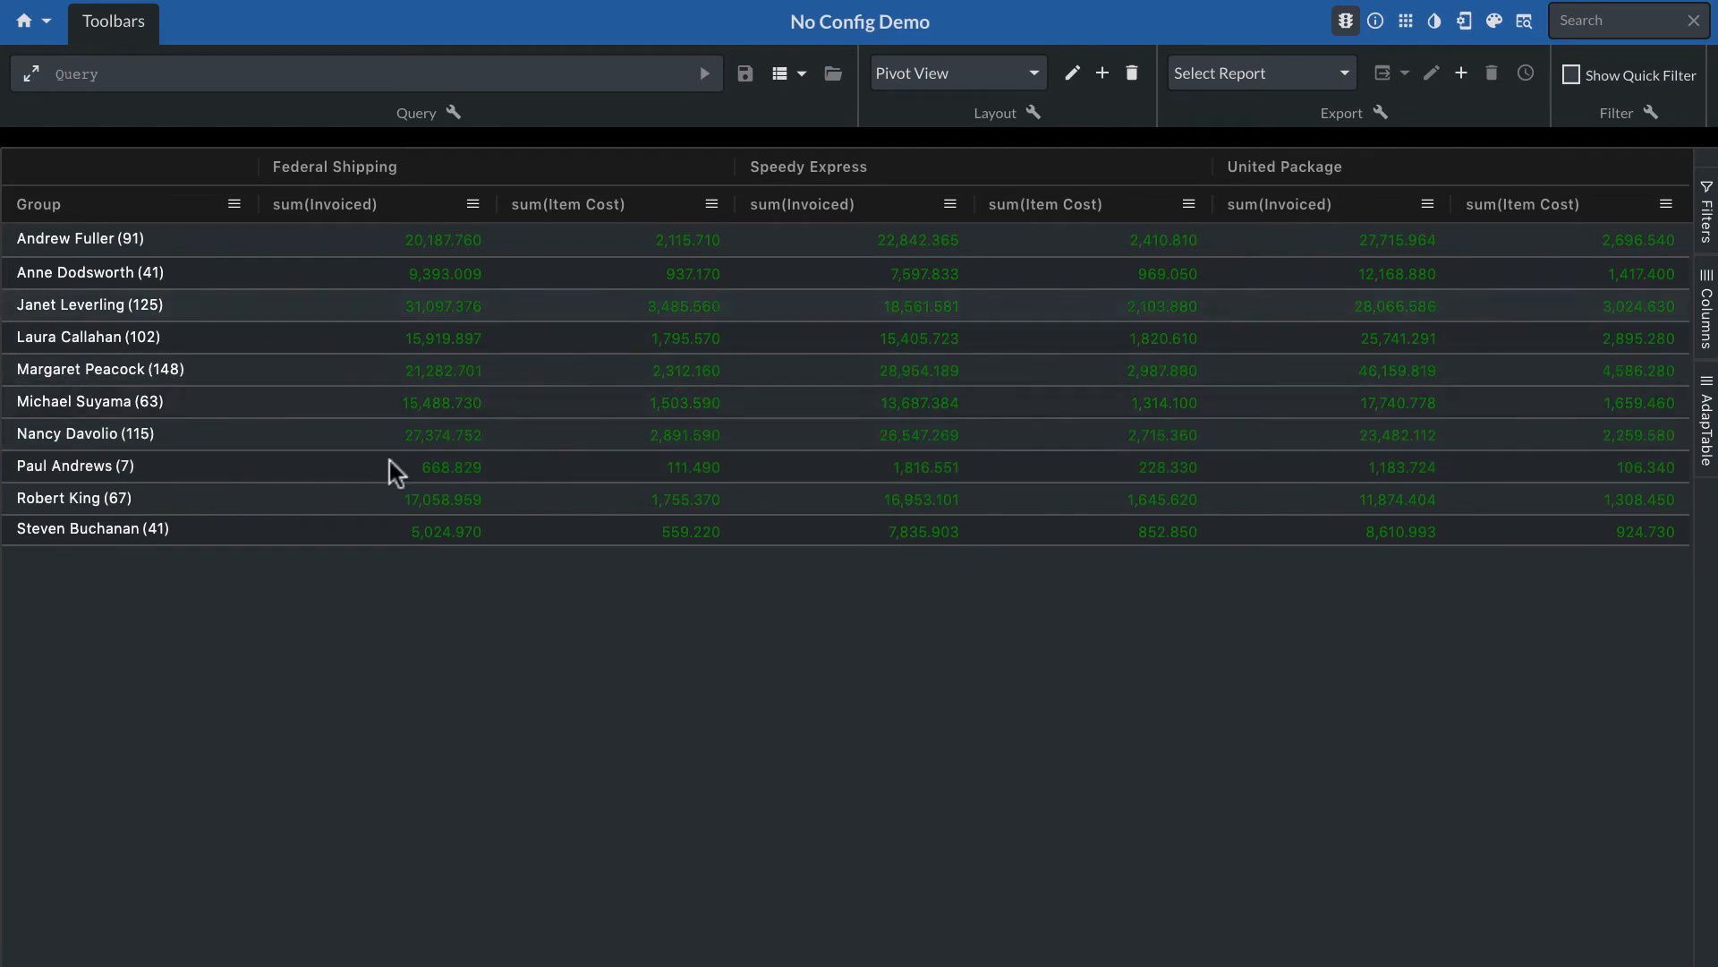
# Switch to the Demo layout and ungroup its Group column
pyautogui.click(990, 81)
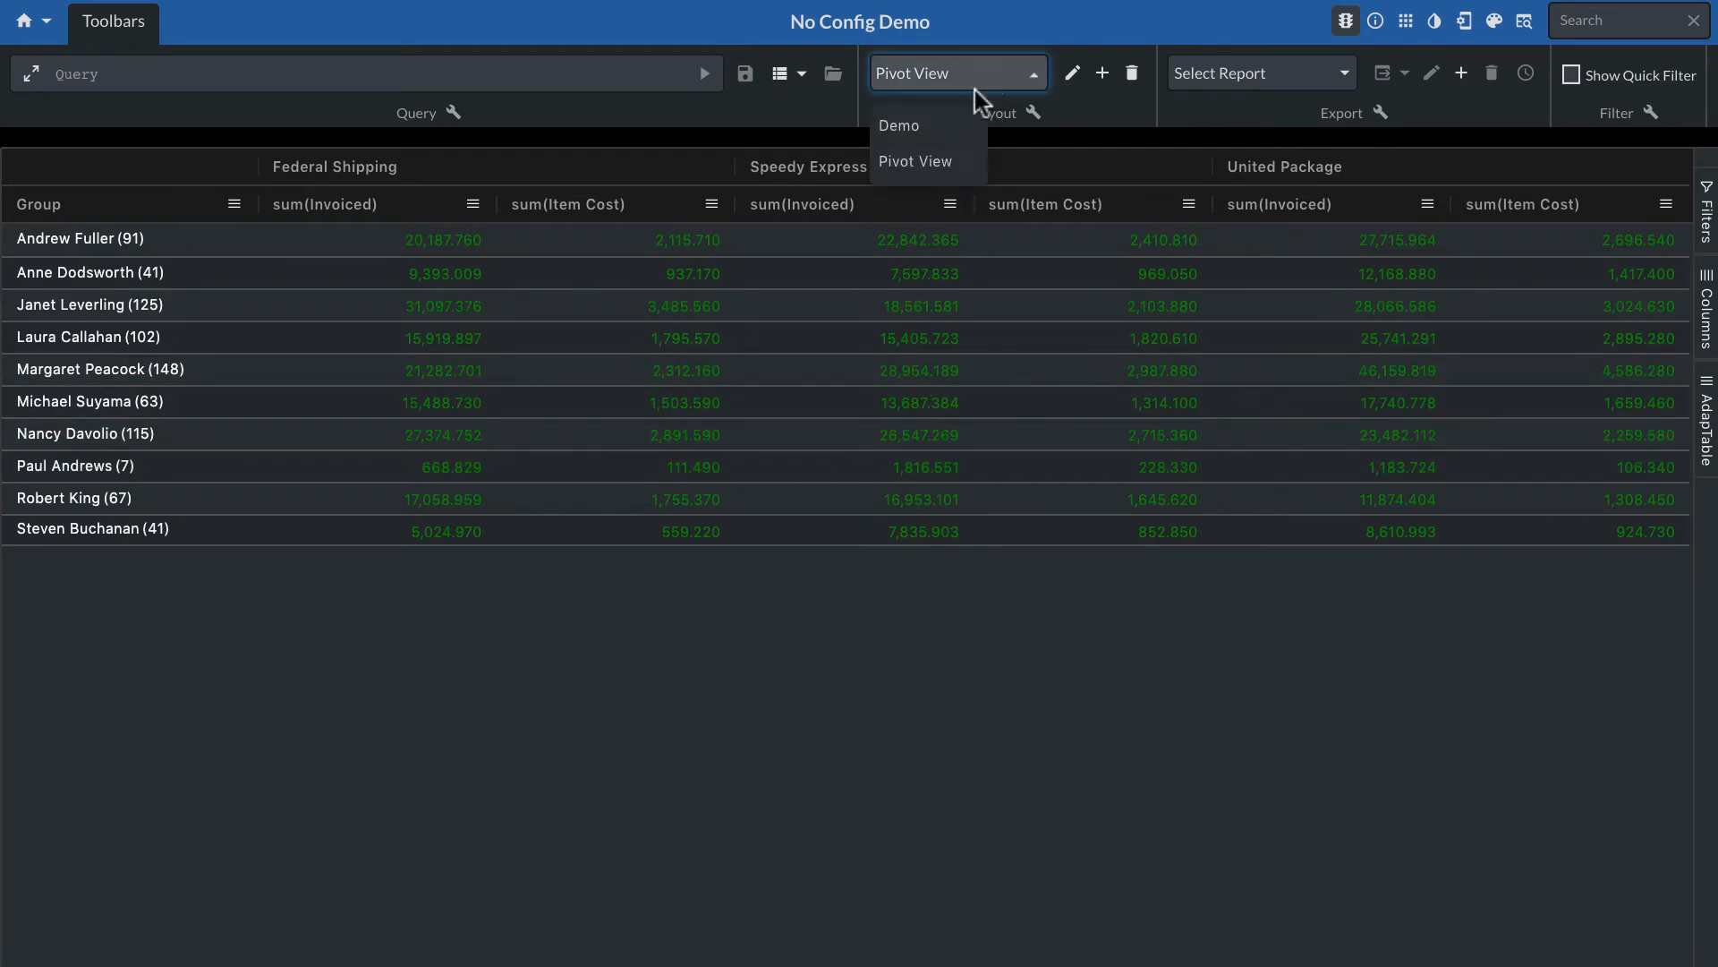
pyautogui.click(956, 128)
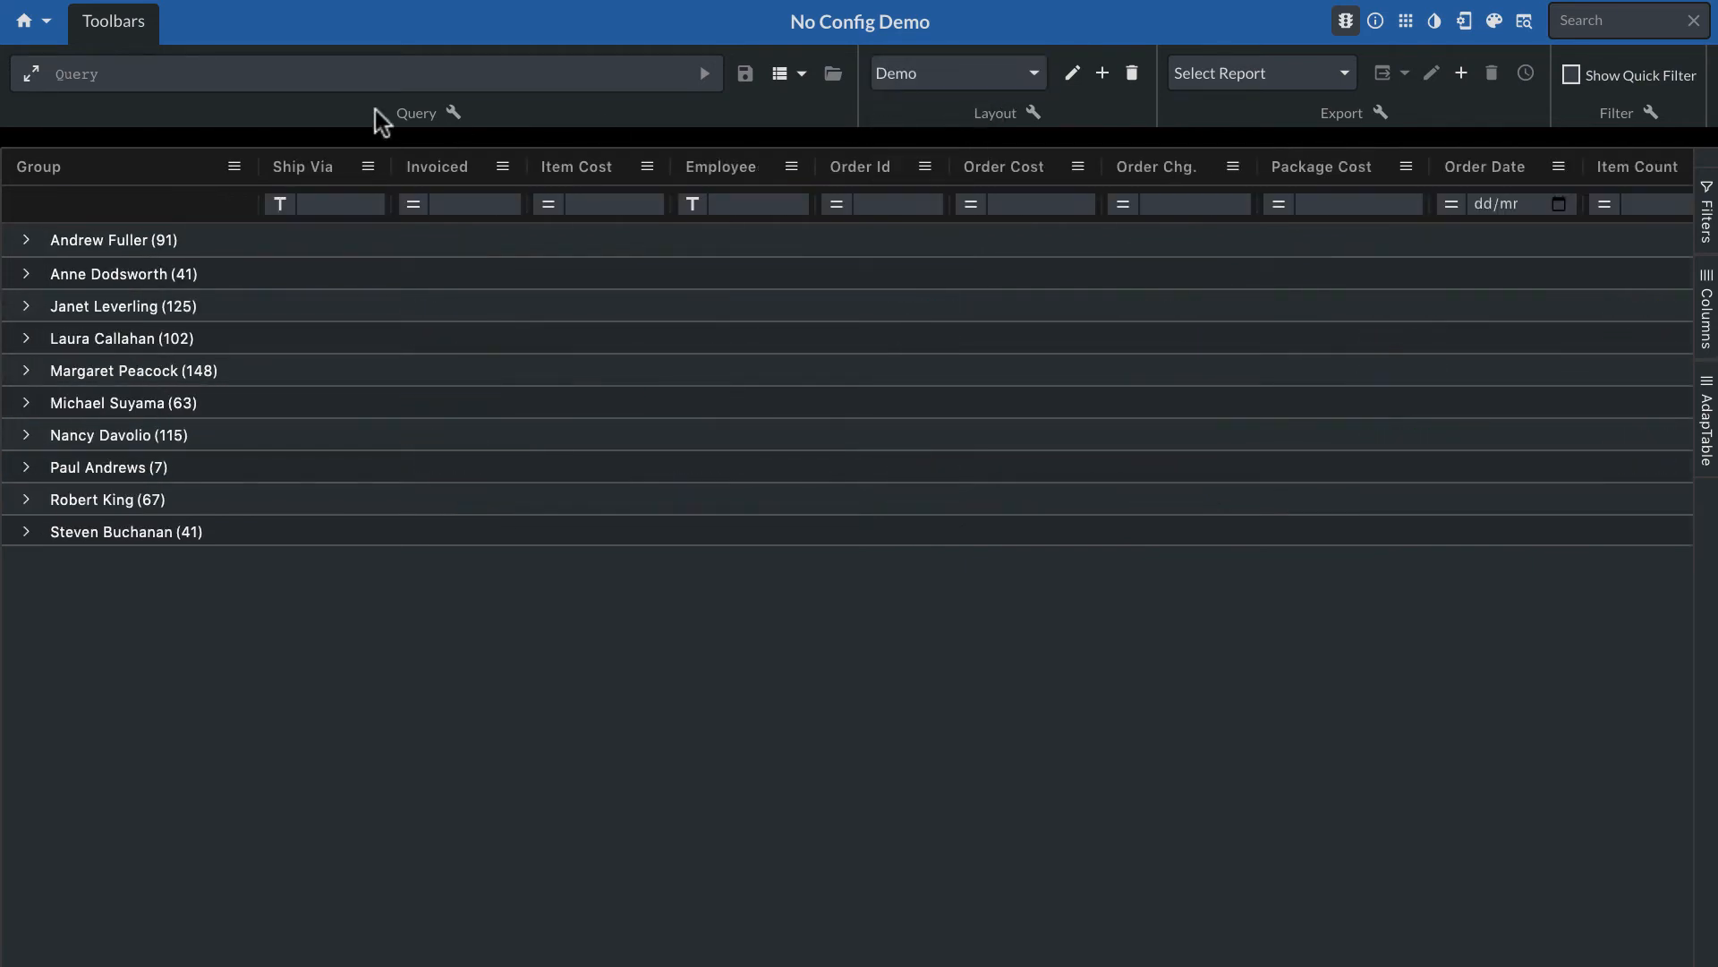
pyautogui.click(236, 169)
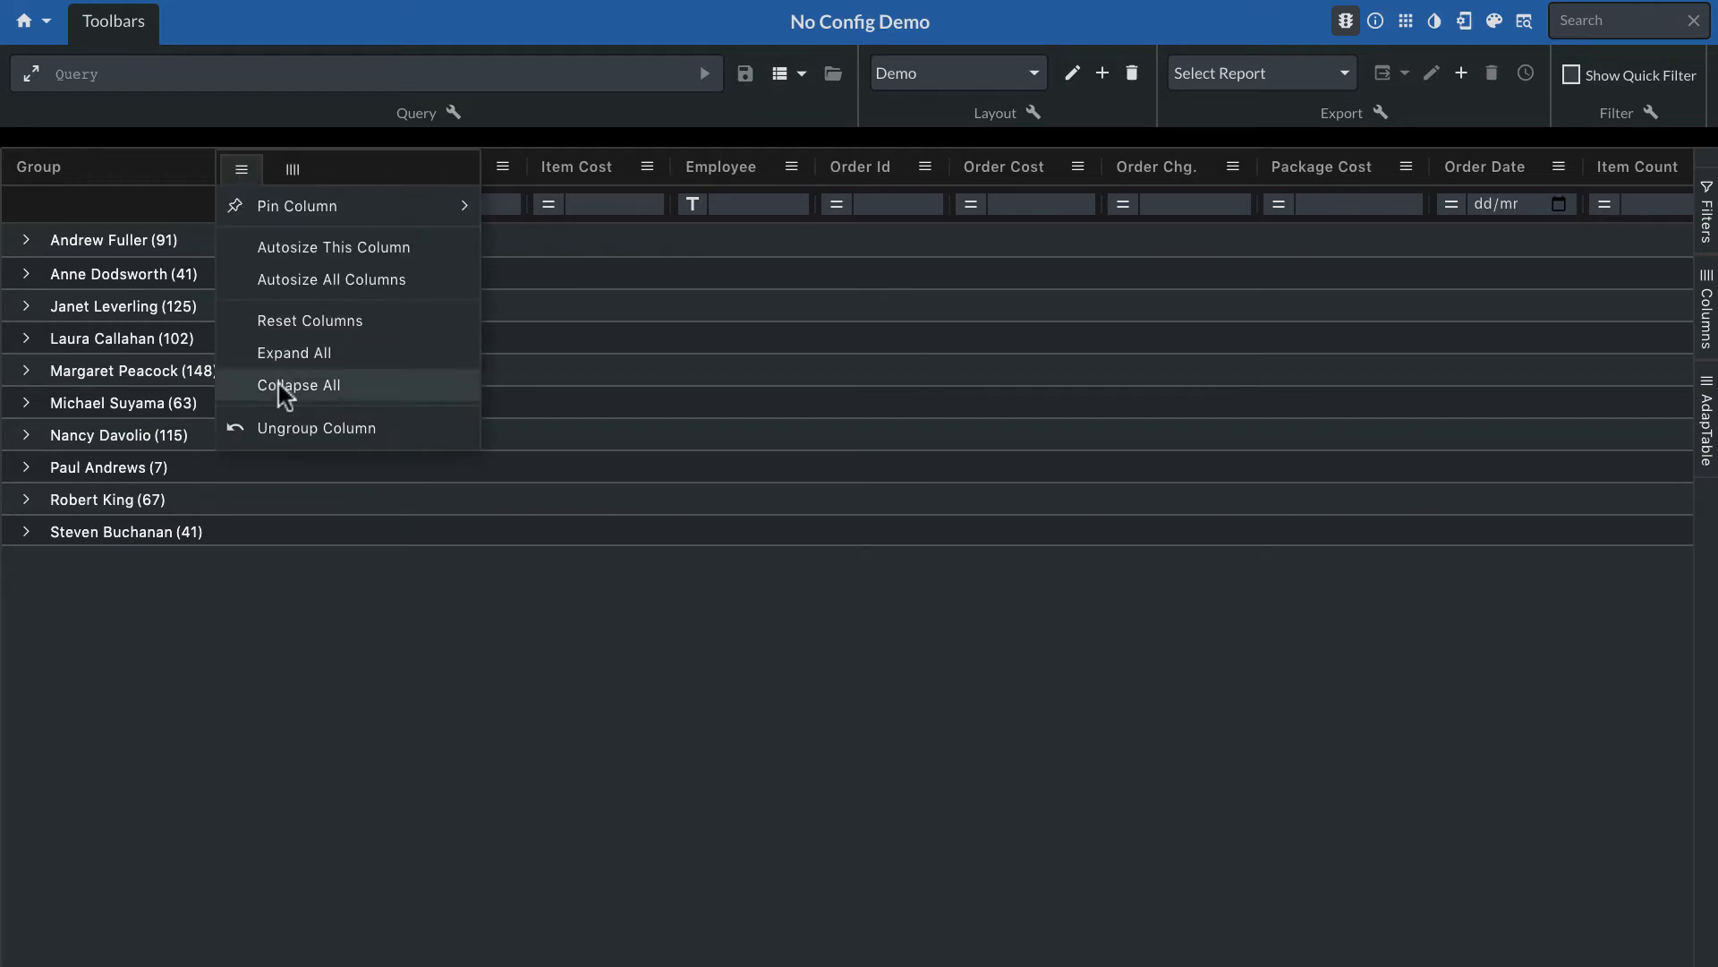
pyautogui.click(286, 429)
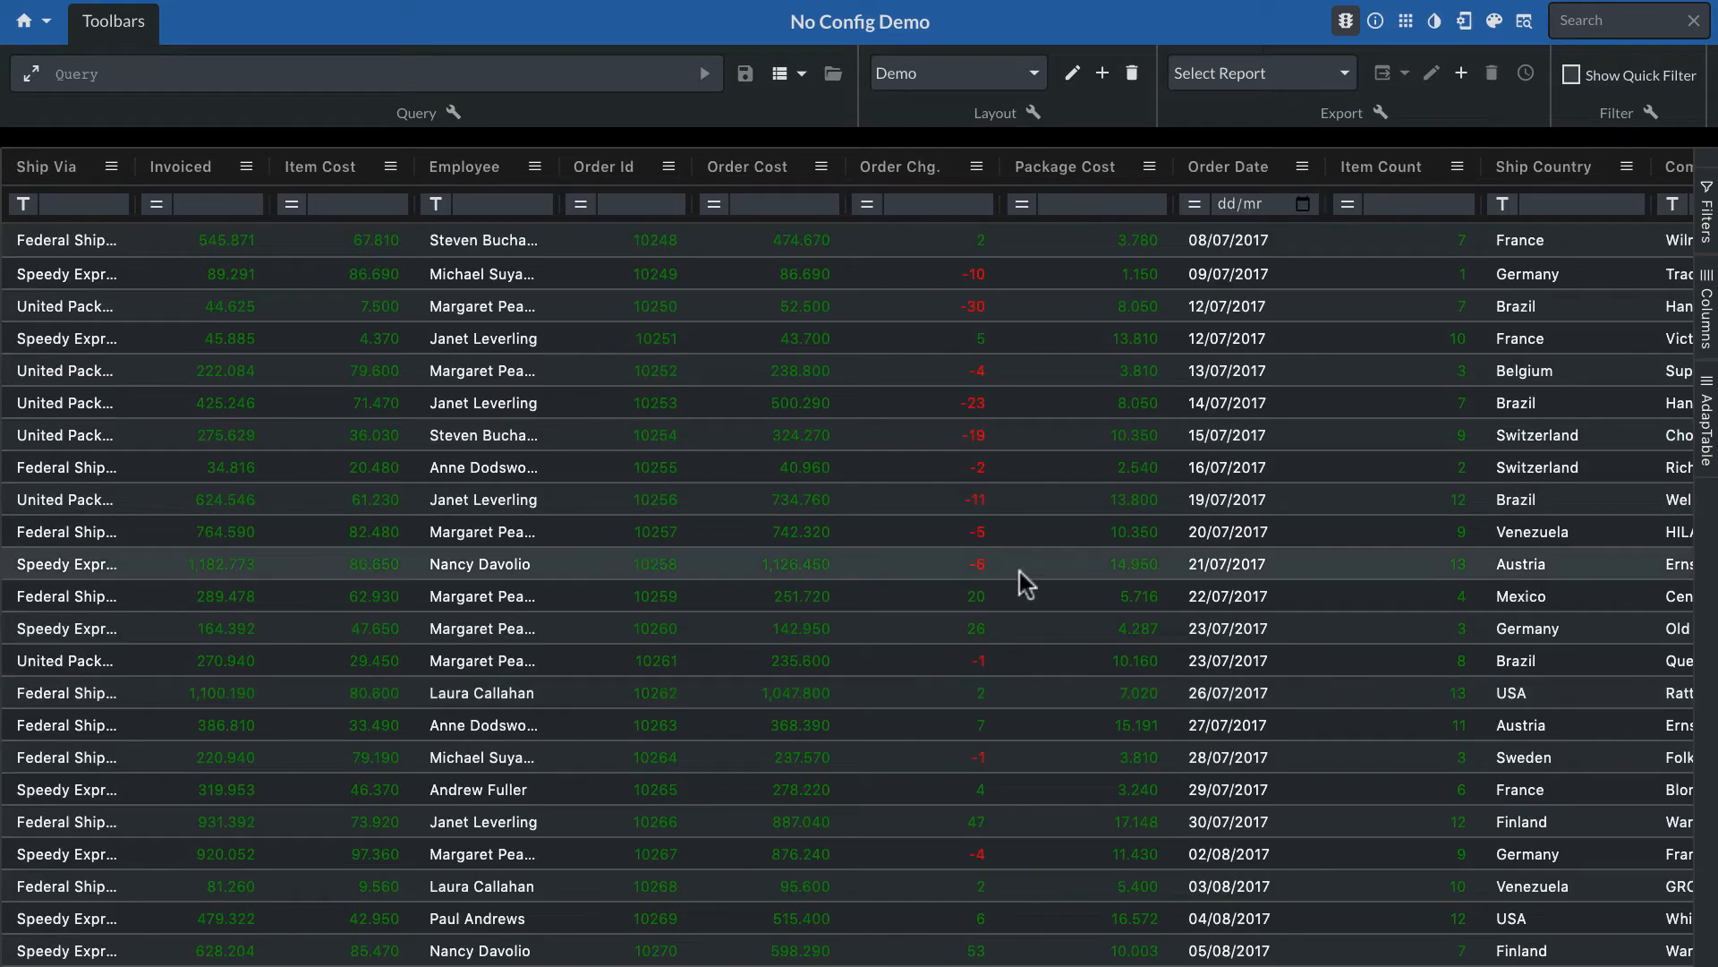
pyautogui.scroll(-6, 1019, 572)
pyautogui.scroll(6, 1018, 572)
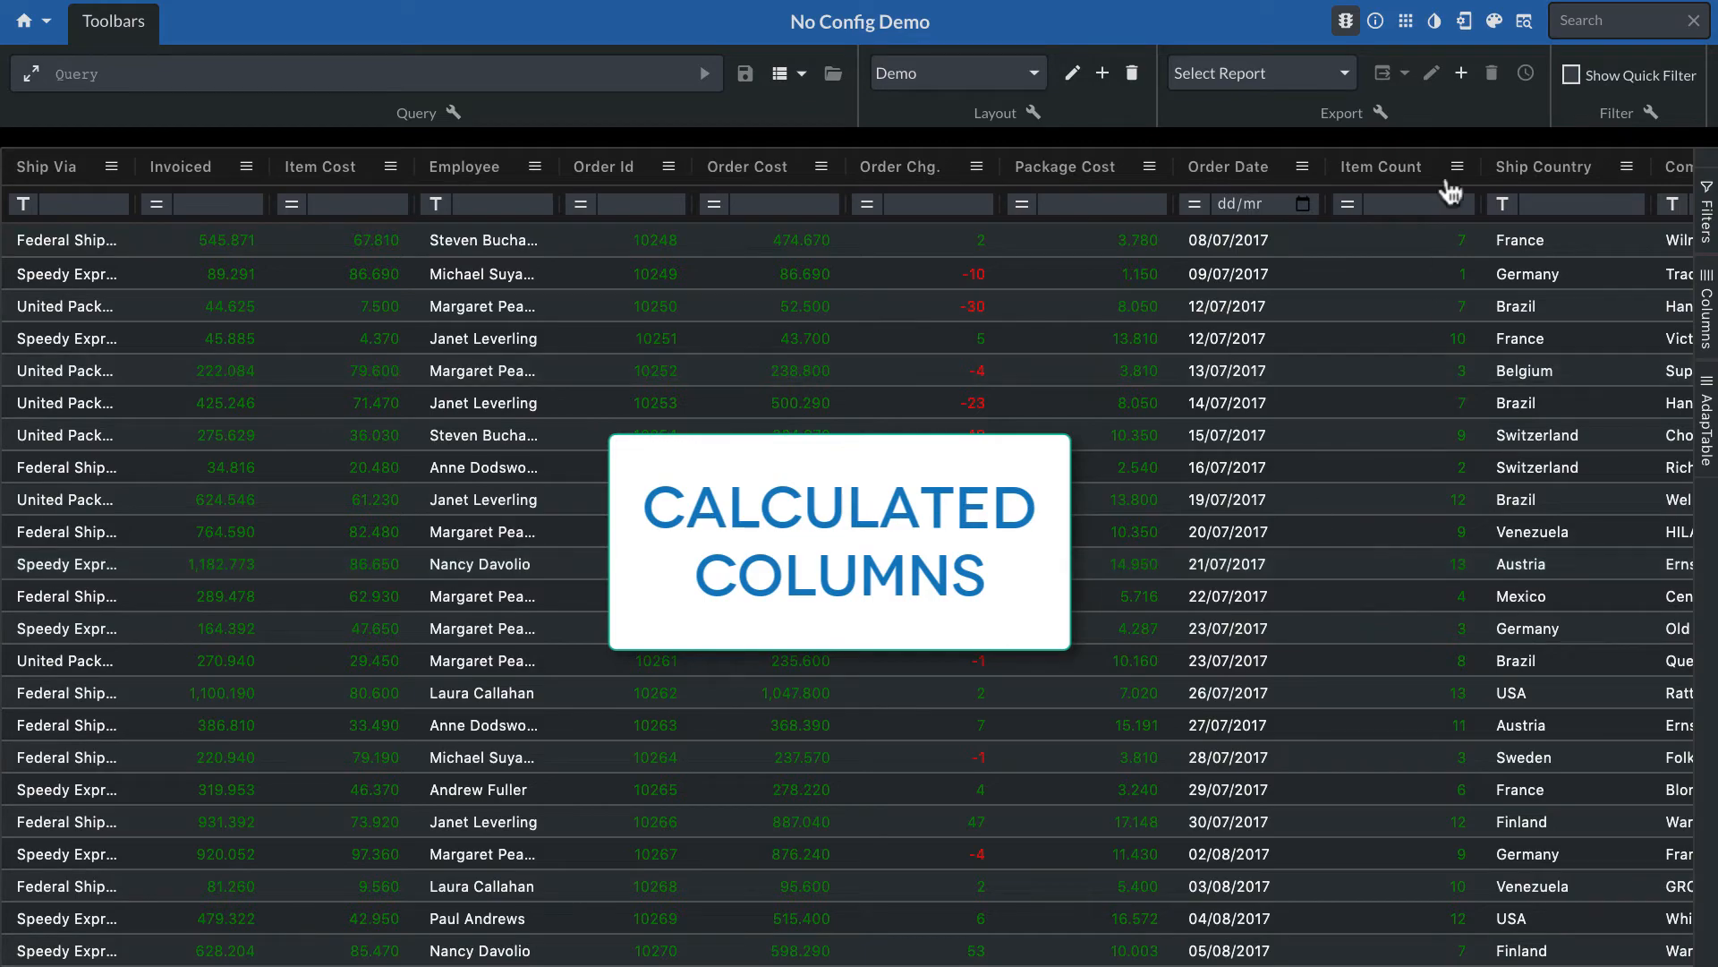
# Create a new calculated column and begin its expression with [ItemCount] < 5 ? 'Small' :
pyautogui.click(1465, 21)
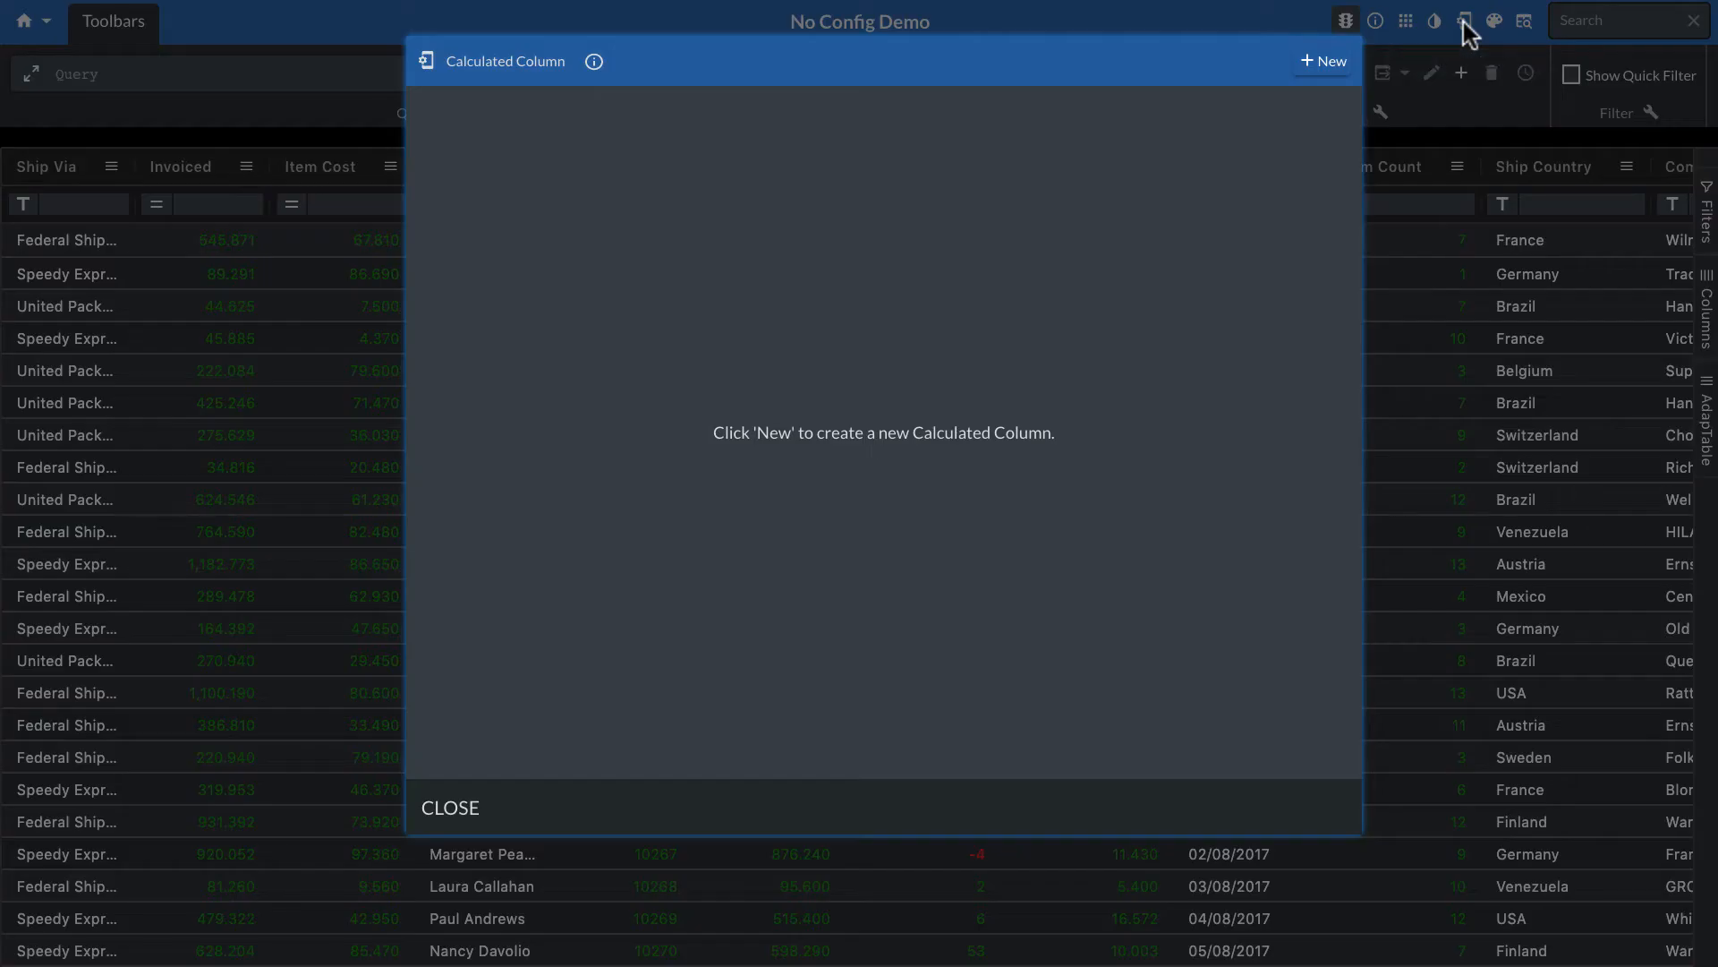
pyautogui.click(1329, 66)
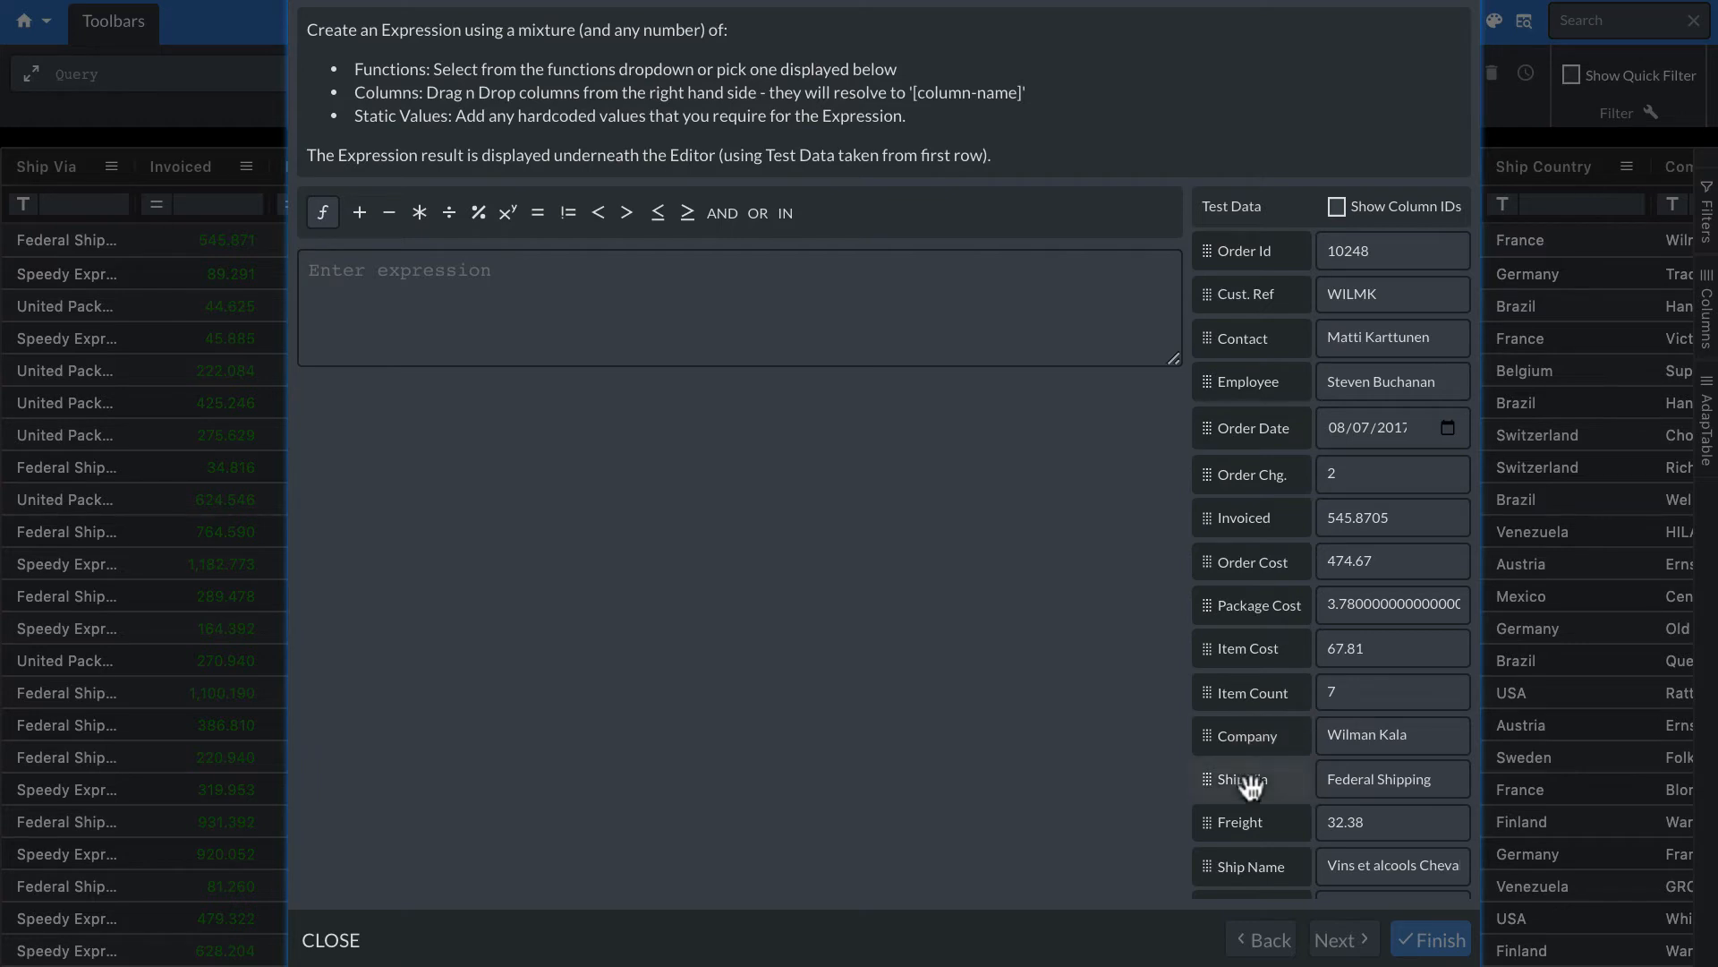
pyautogui.moveTo(1247, 696); pyautogui.dragTo(639, 328)
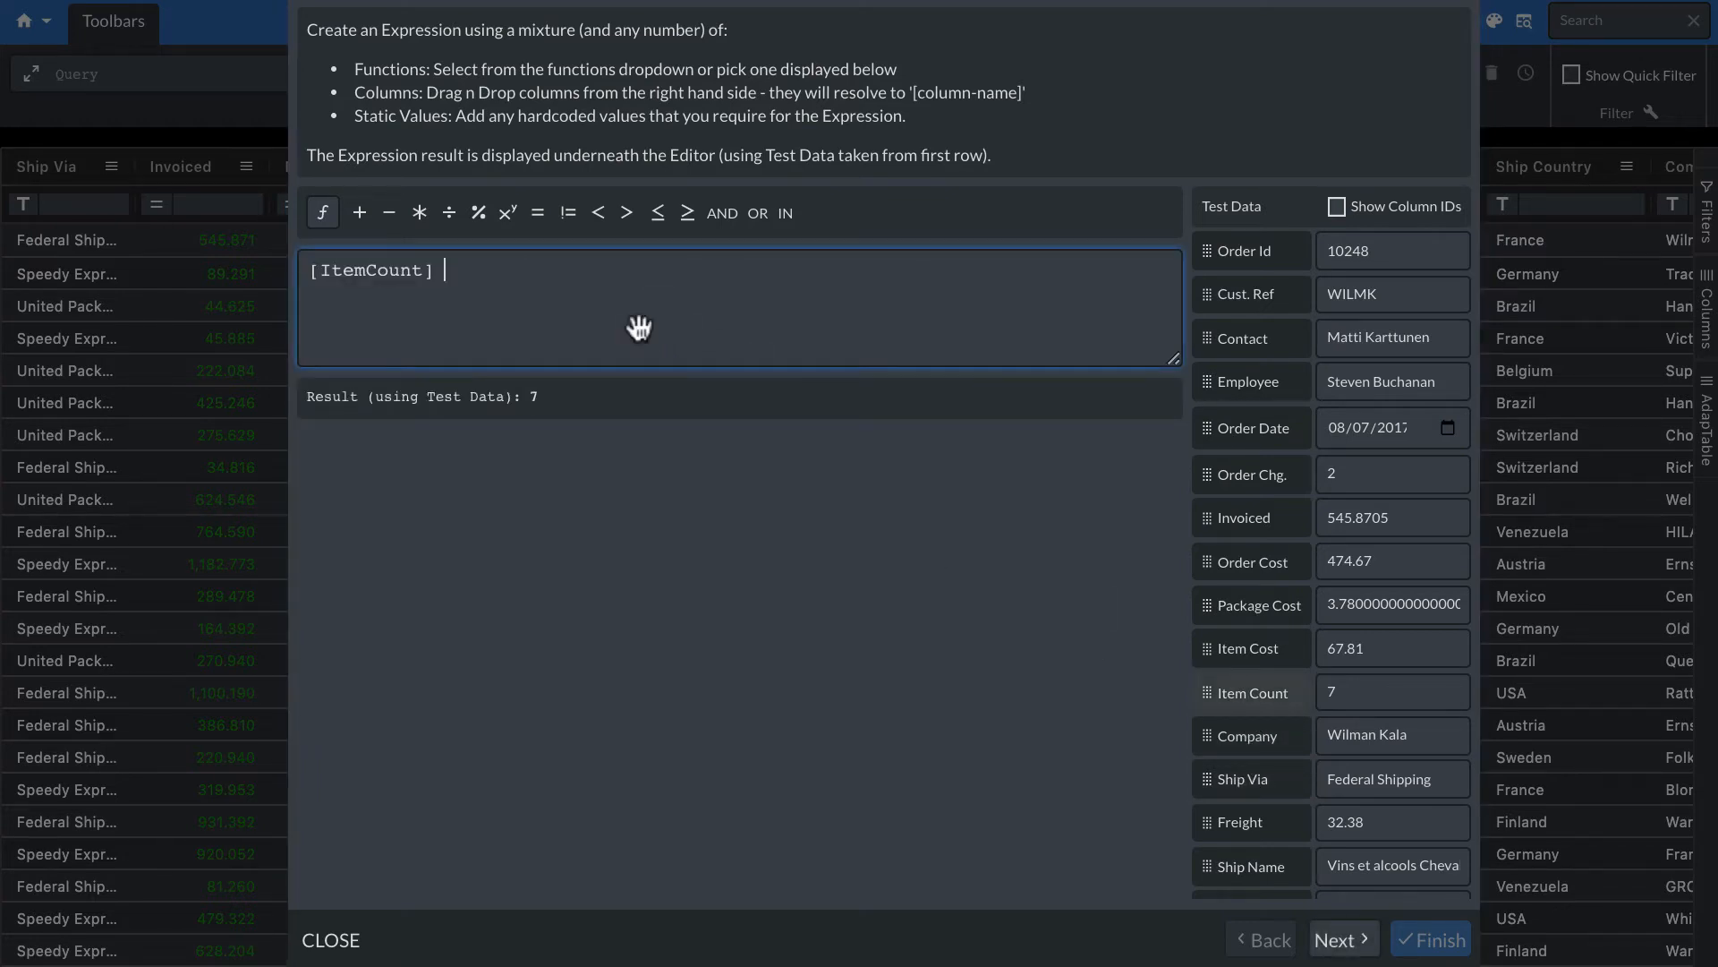
pyautogui.write('<')
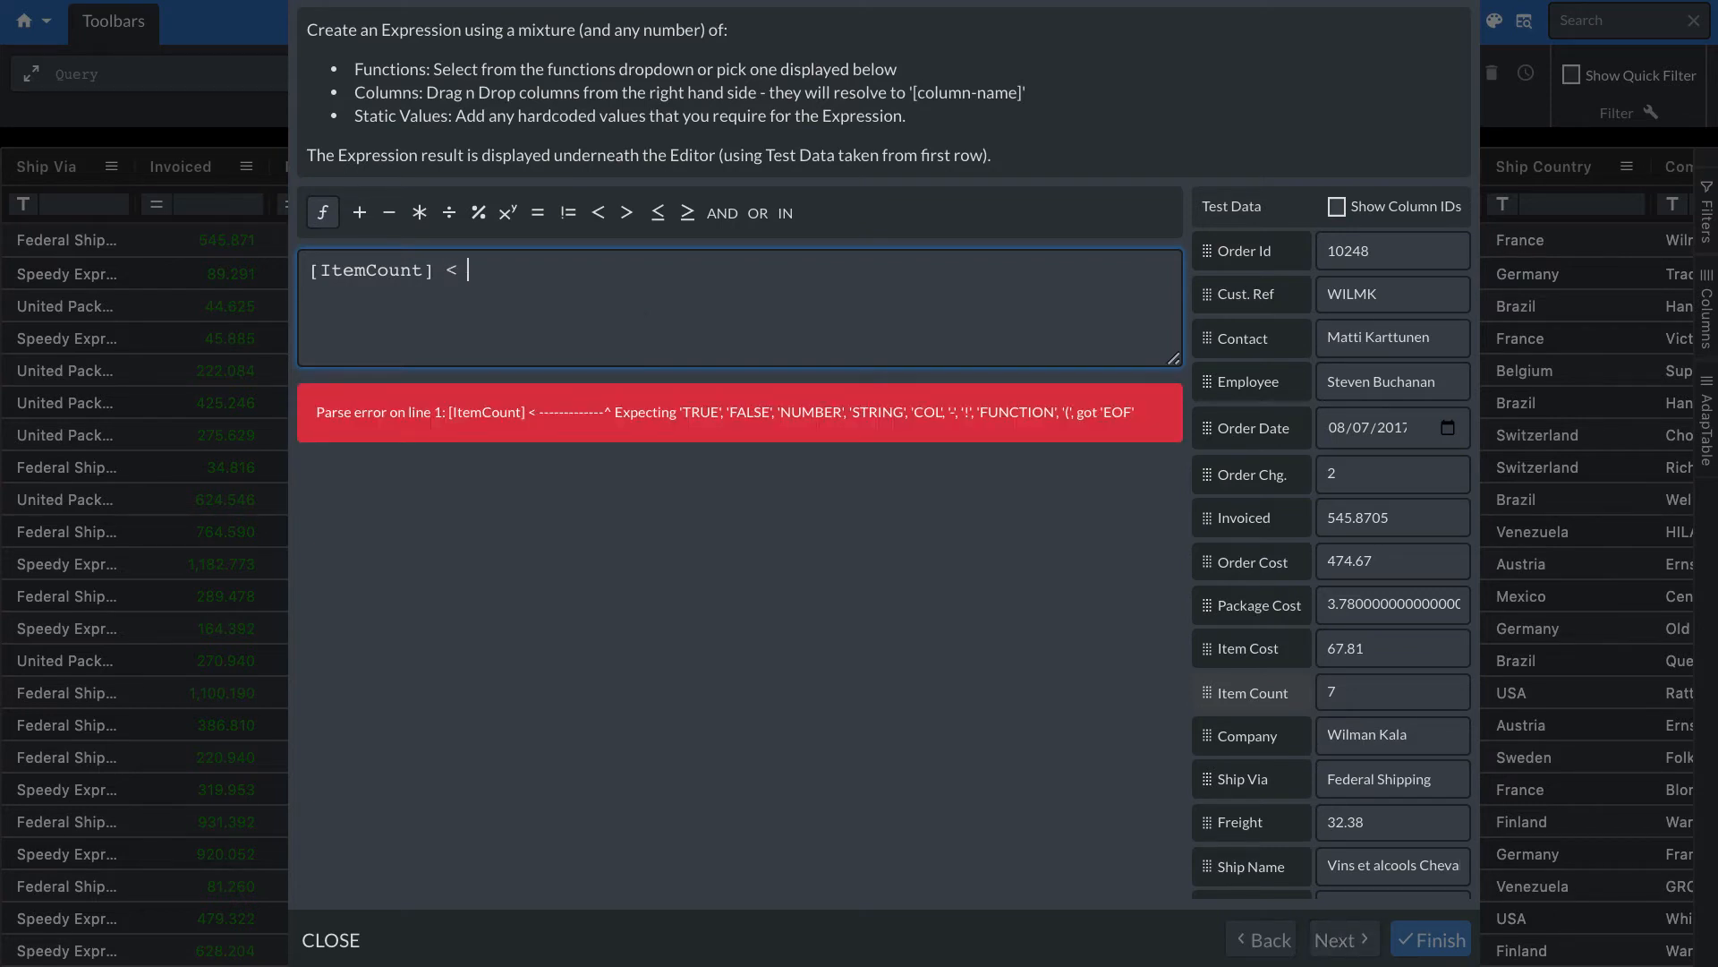
pyautogui.write(' 5 ? ')
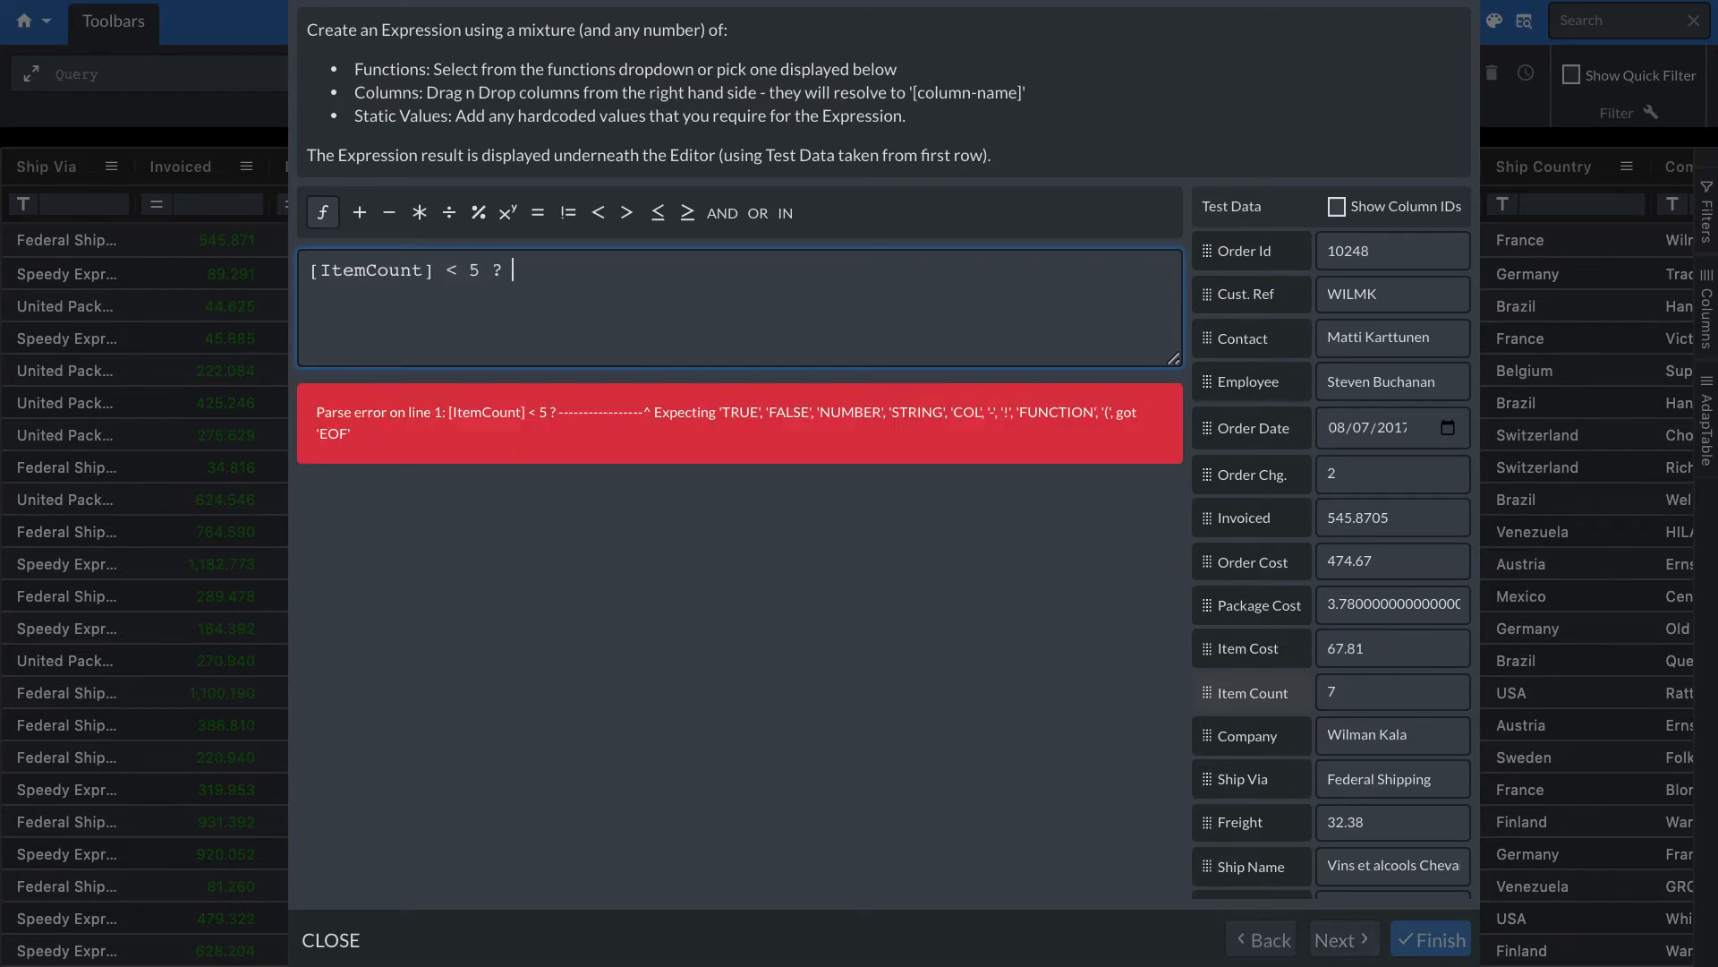
pyautogui.write("'Small")
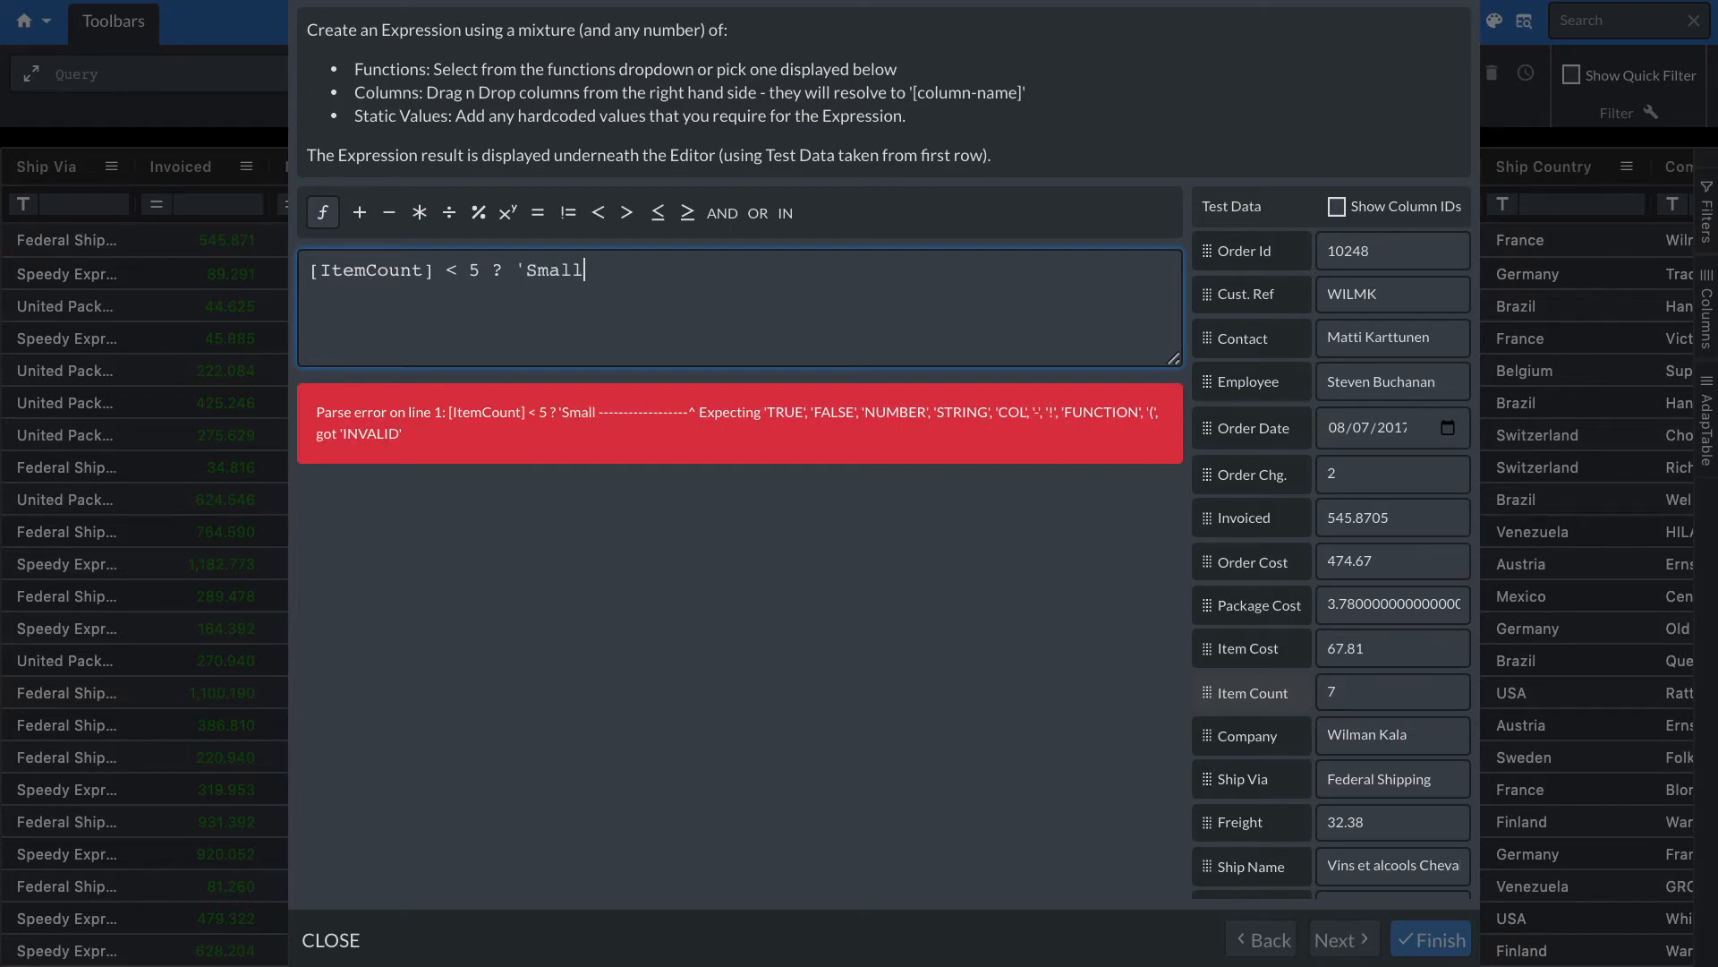
pyautogui.write("' :")
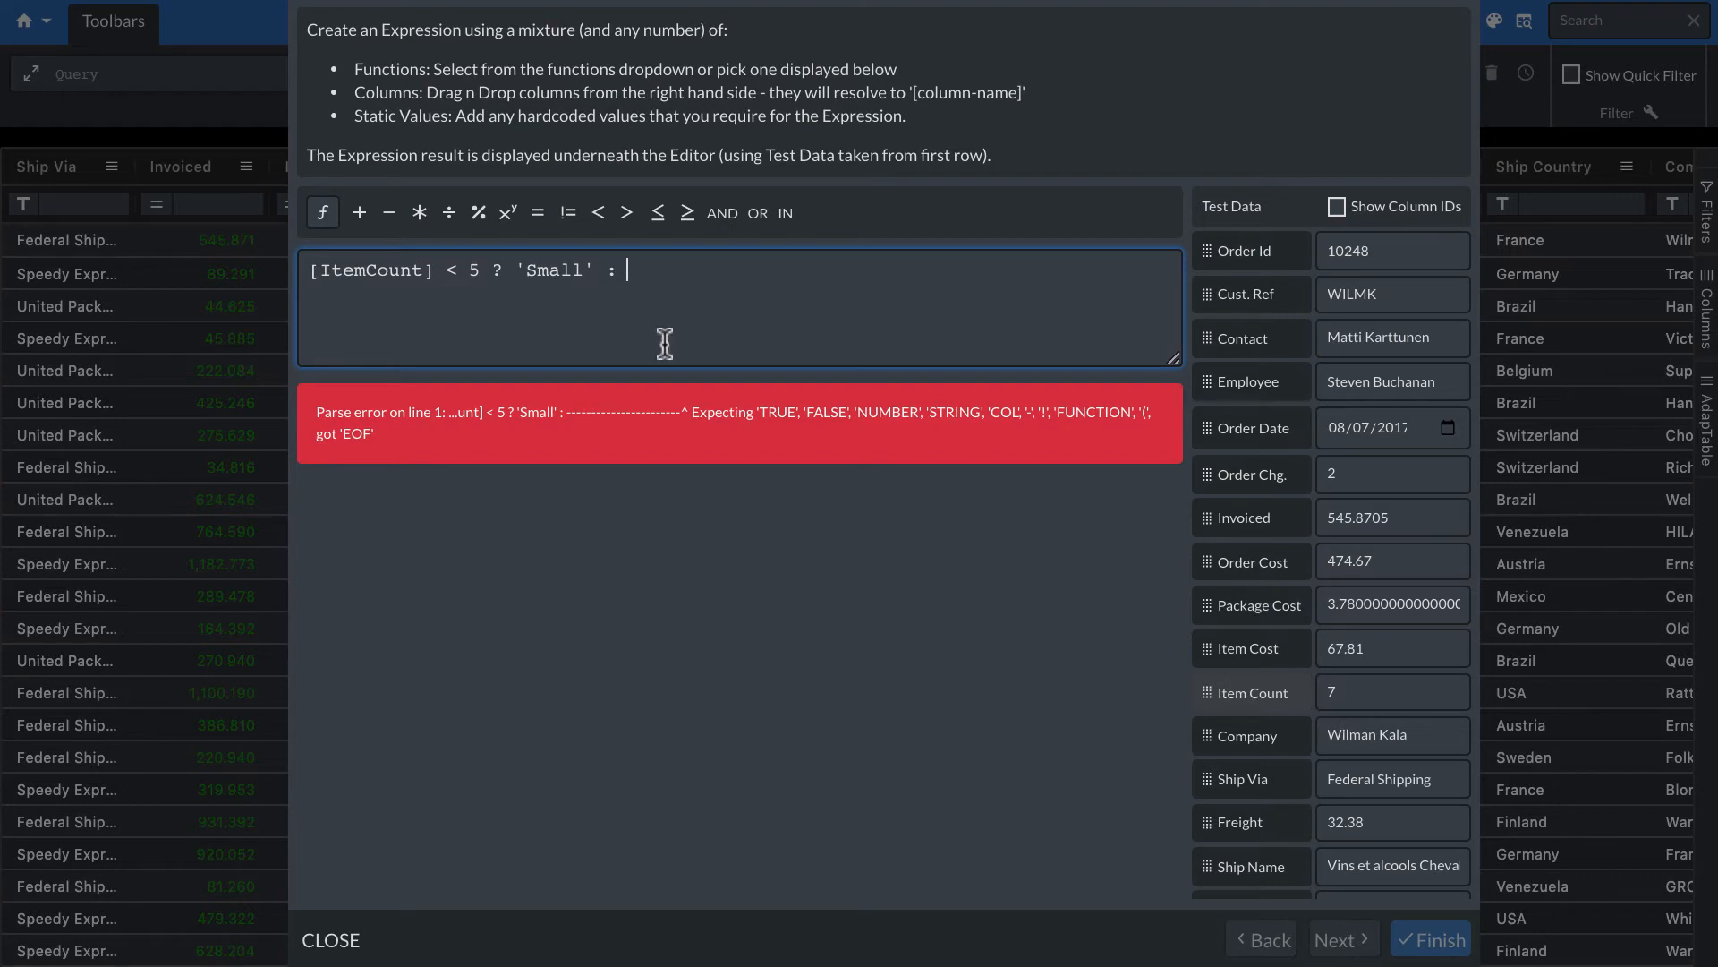
# Complete the calculated column's expression by appending [ItemCount] < 10 ? 'Medium' : 'Big'
pyautogui.moveTo(1210, 705); pyautogui.dragTo(947, 519)
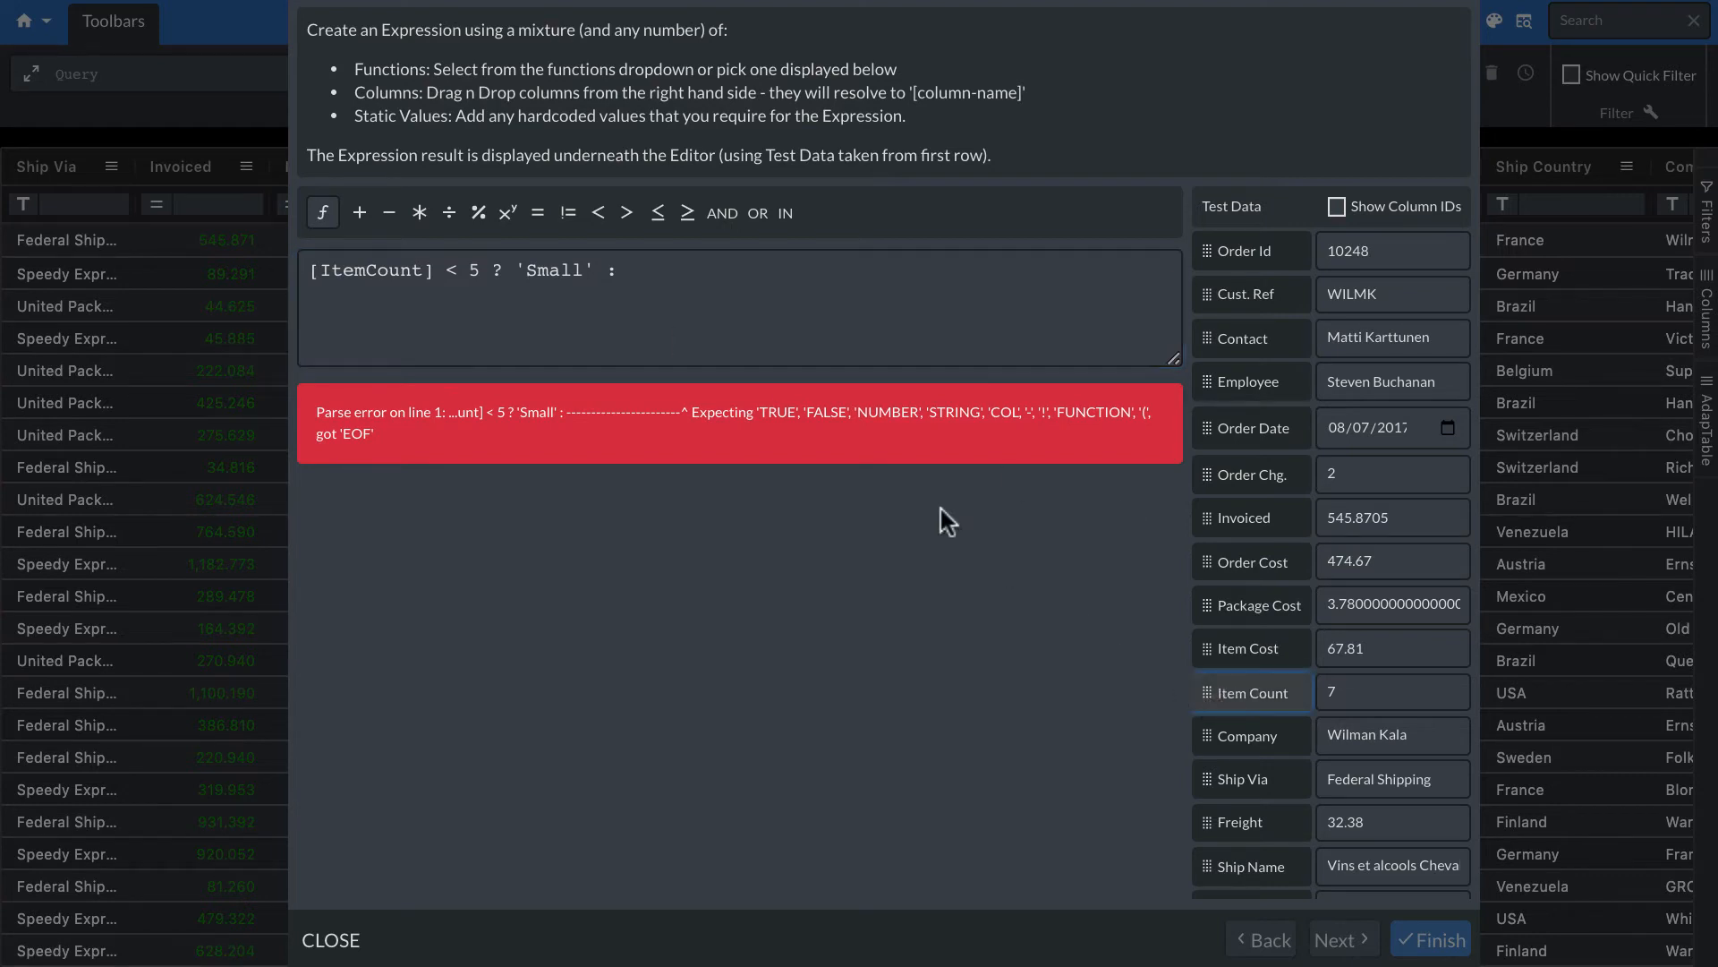
pyautogui.moveTo(798, 337); pyautogui.dragTo(754, 288)
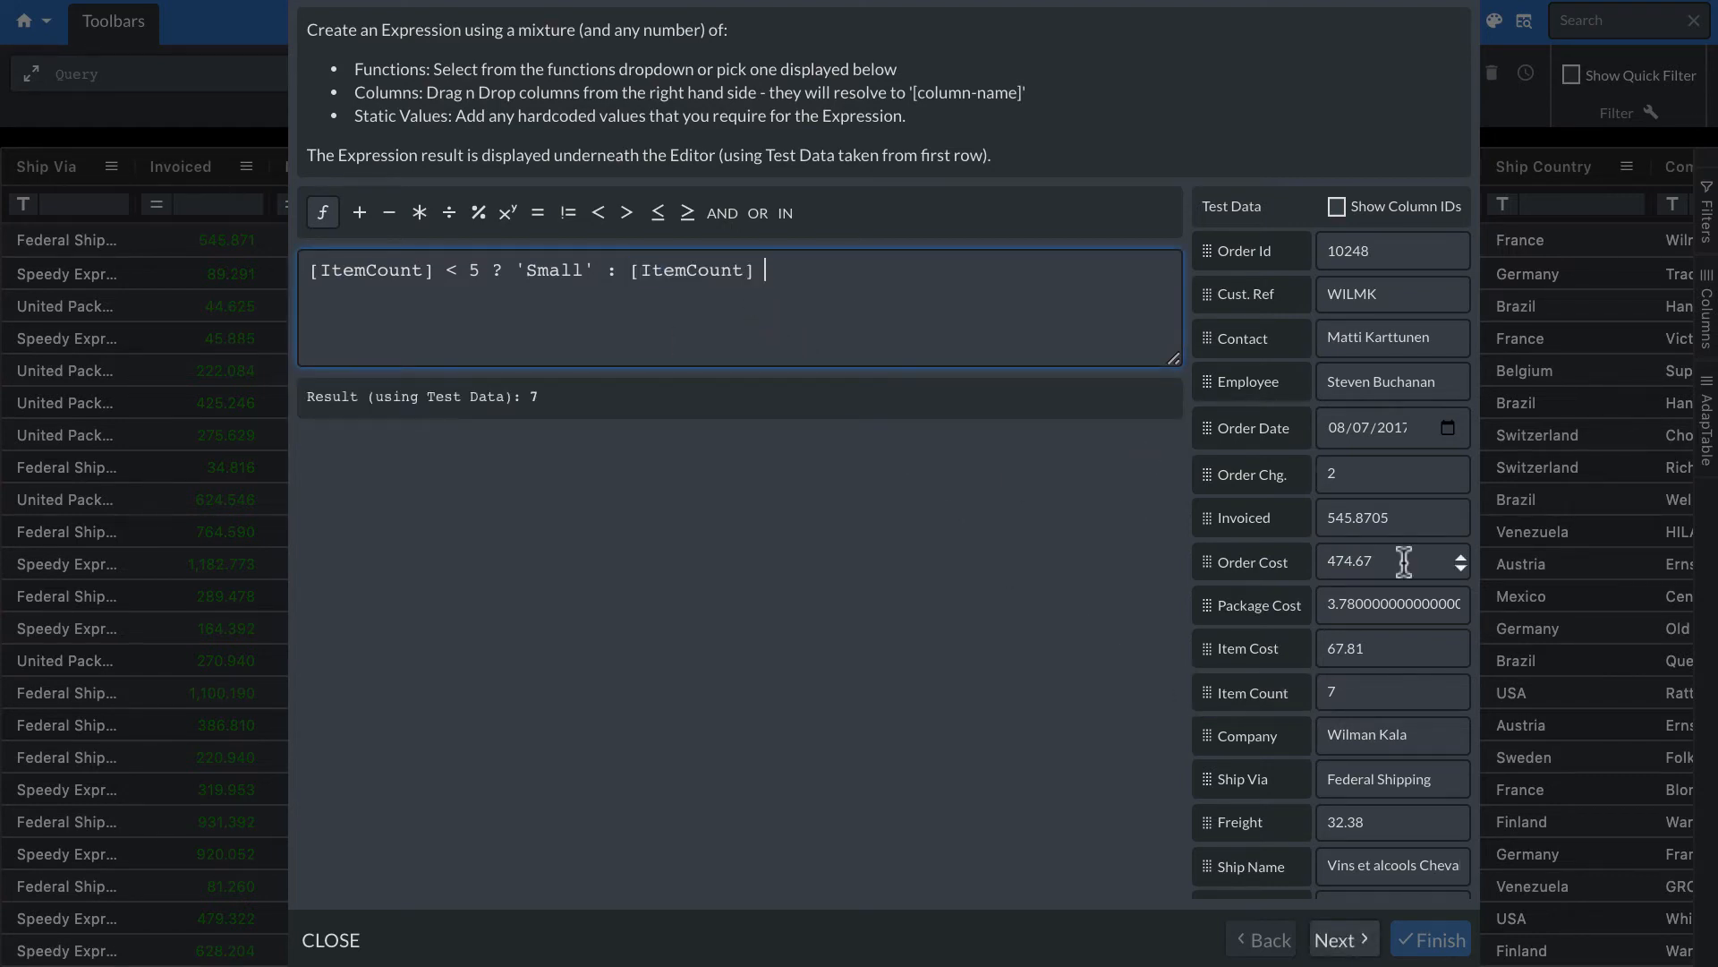
pyautogui.write('< 10 ')
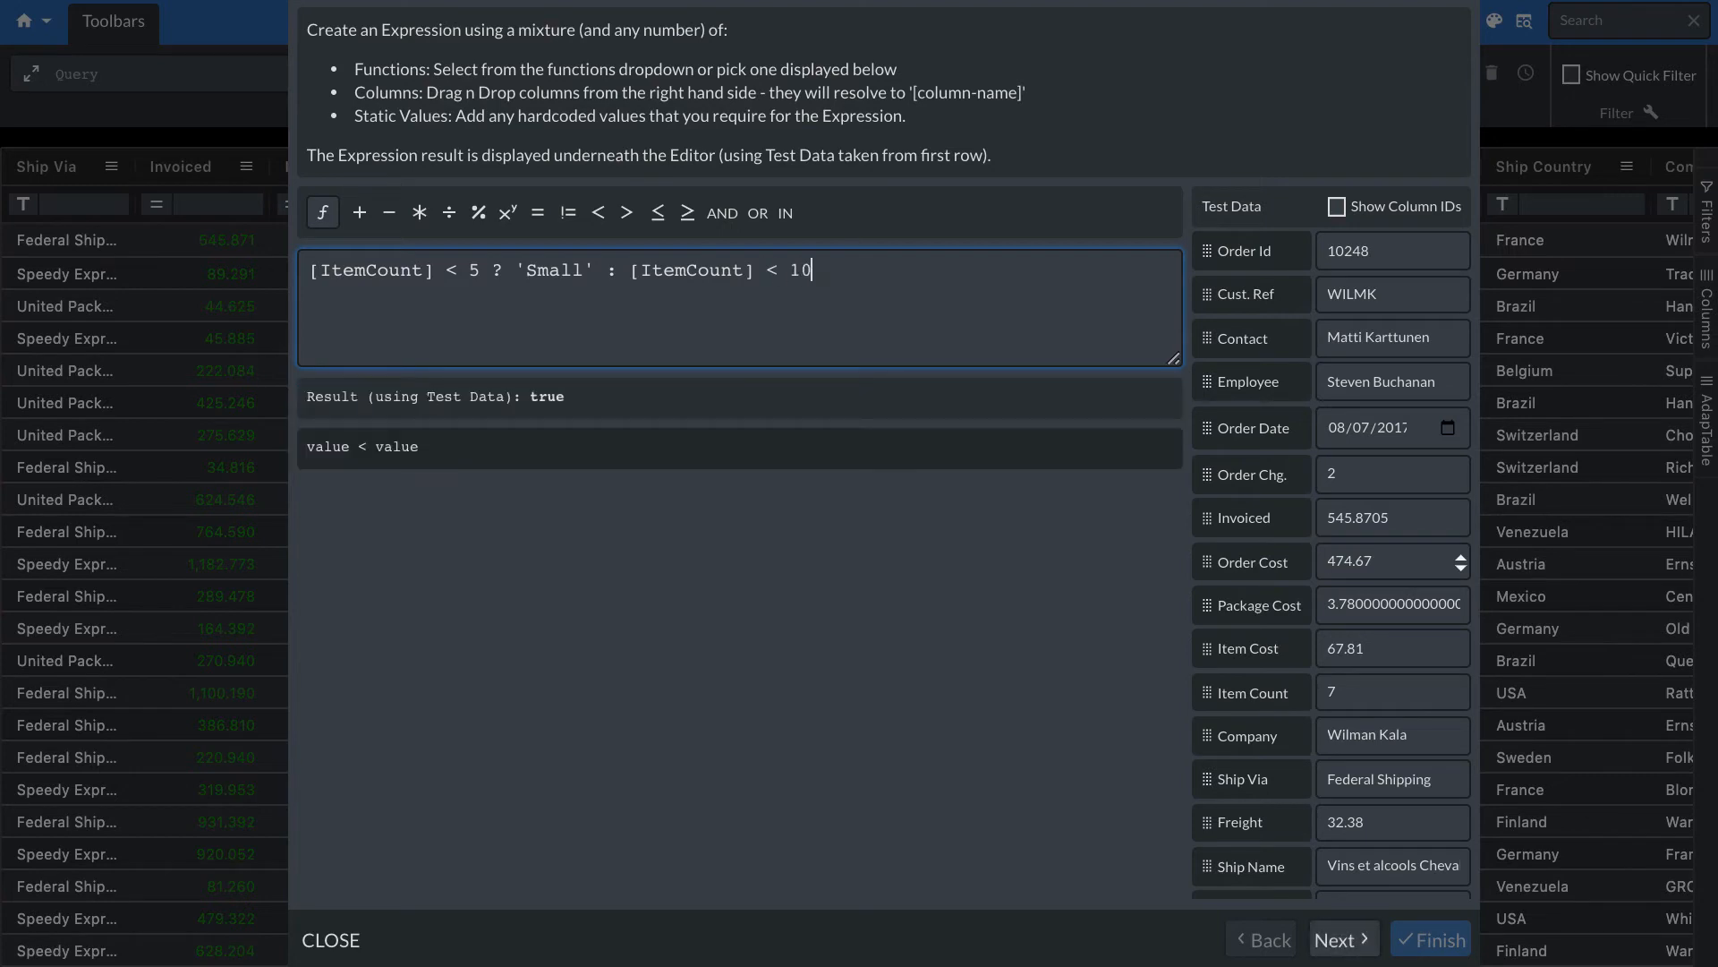
pyautogui.write("? 'Me")
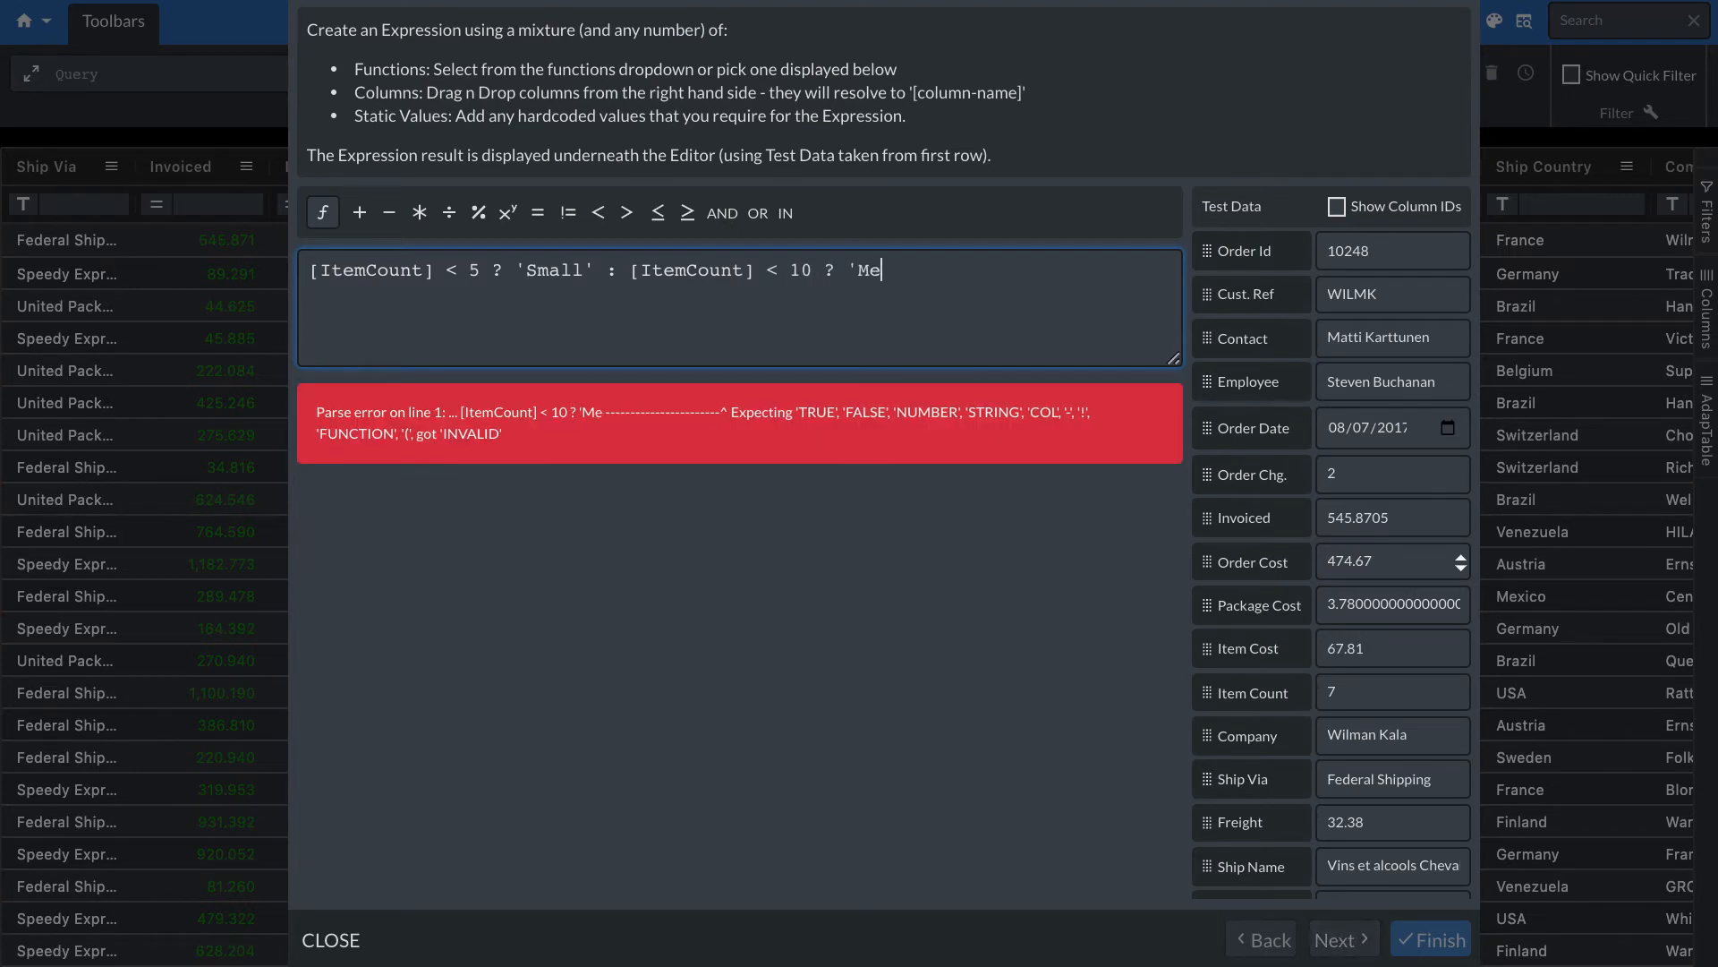
pyautogui.write("dium'")
pyautogui.write("; '")
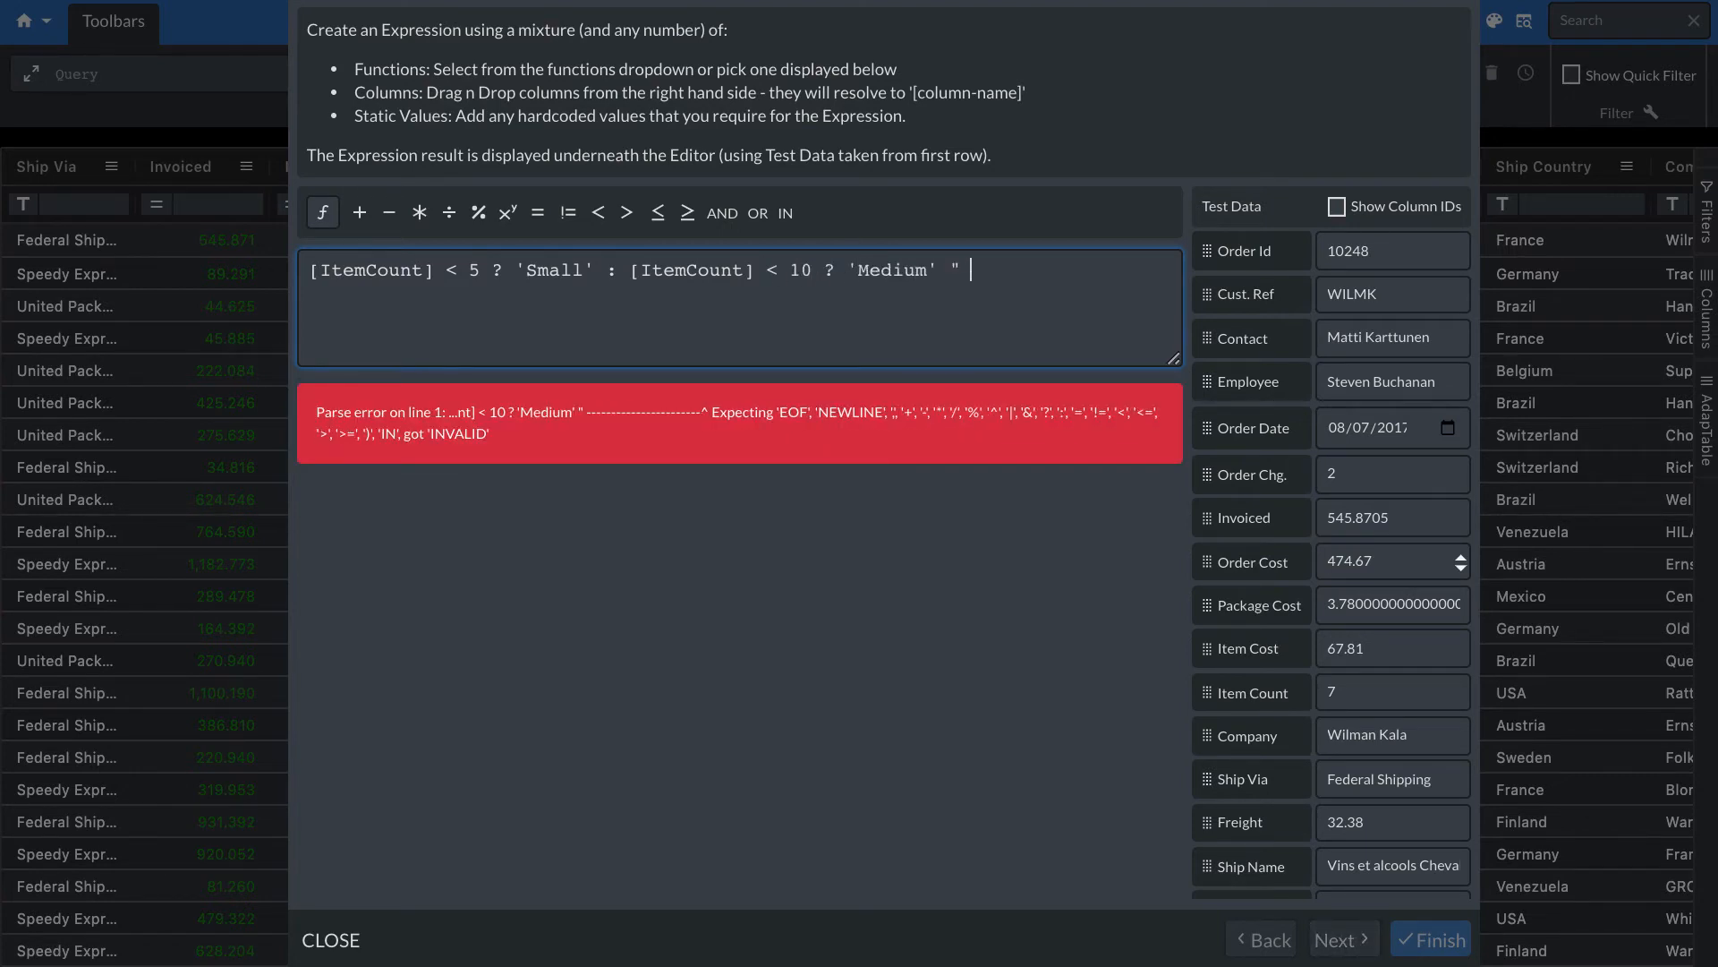
pyautogui.press('BackSpace')
pyautogui.press('BackSpace')
pyautogui.press('BackSpace')
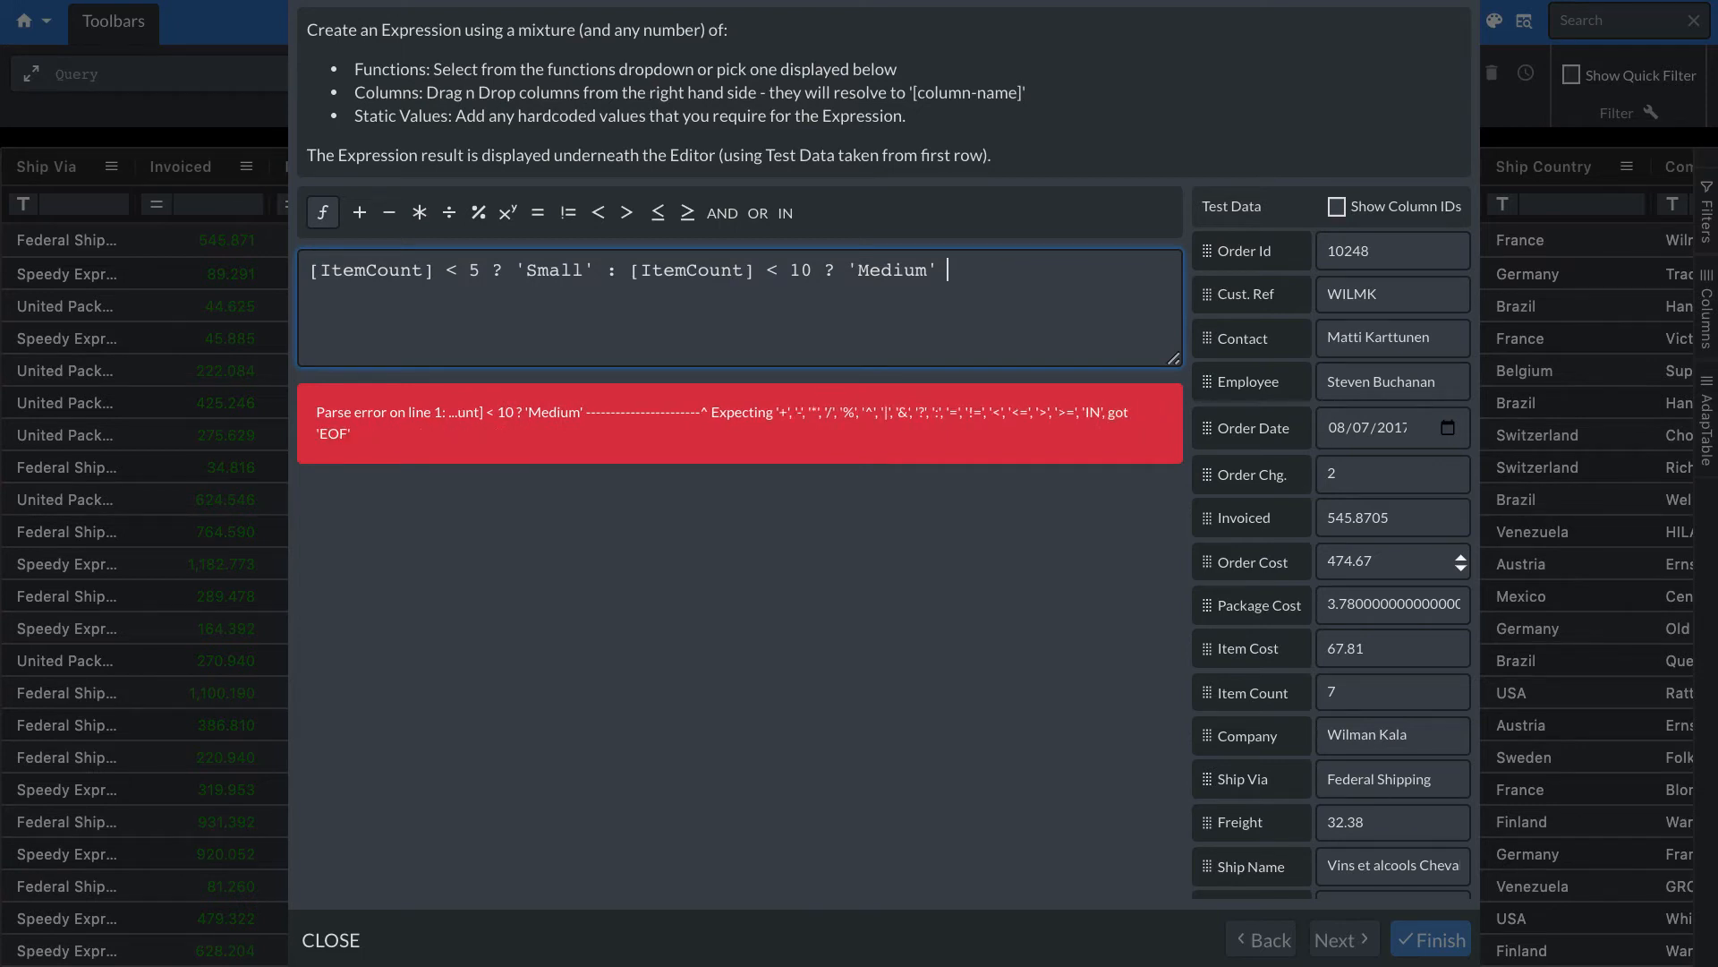
pyautogui.write(": 'Big'")
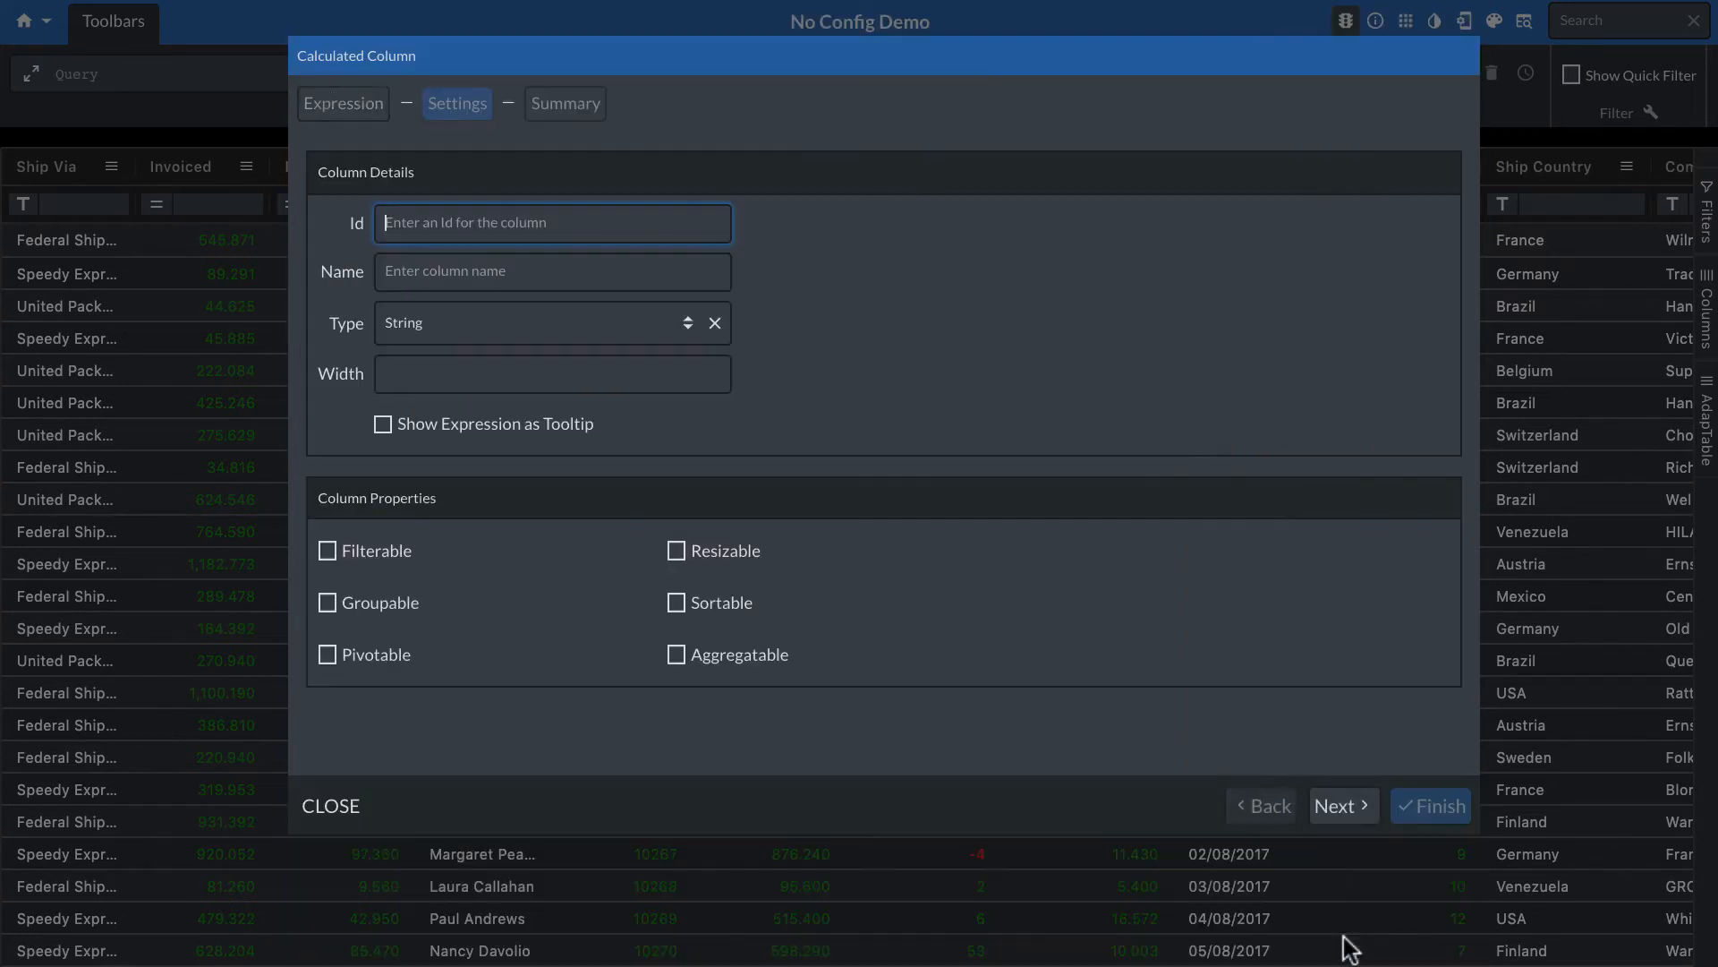
# Give the calculated column the id itemdesc and the name "item count desc", then save it and close the calculated columns
pyautogui.click(1343, 939)
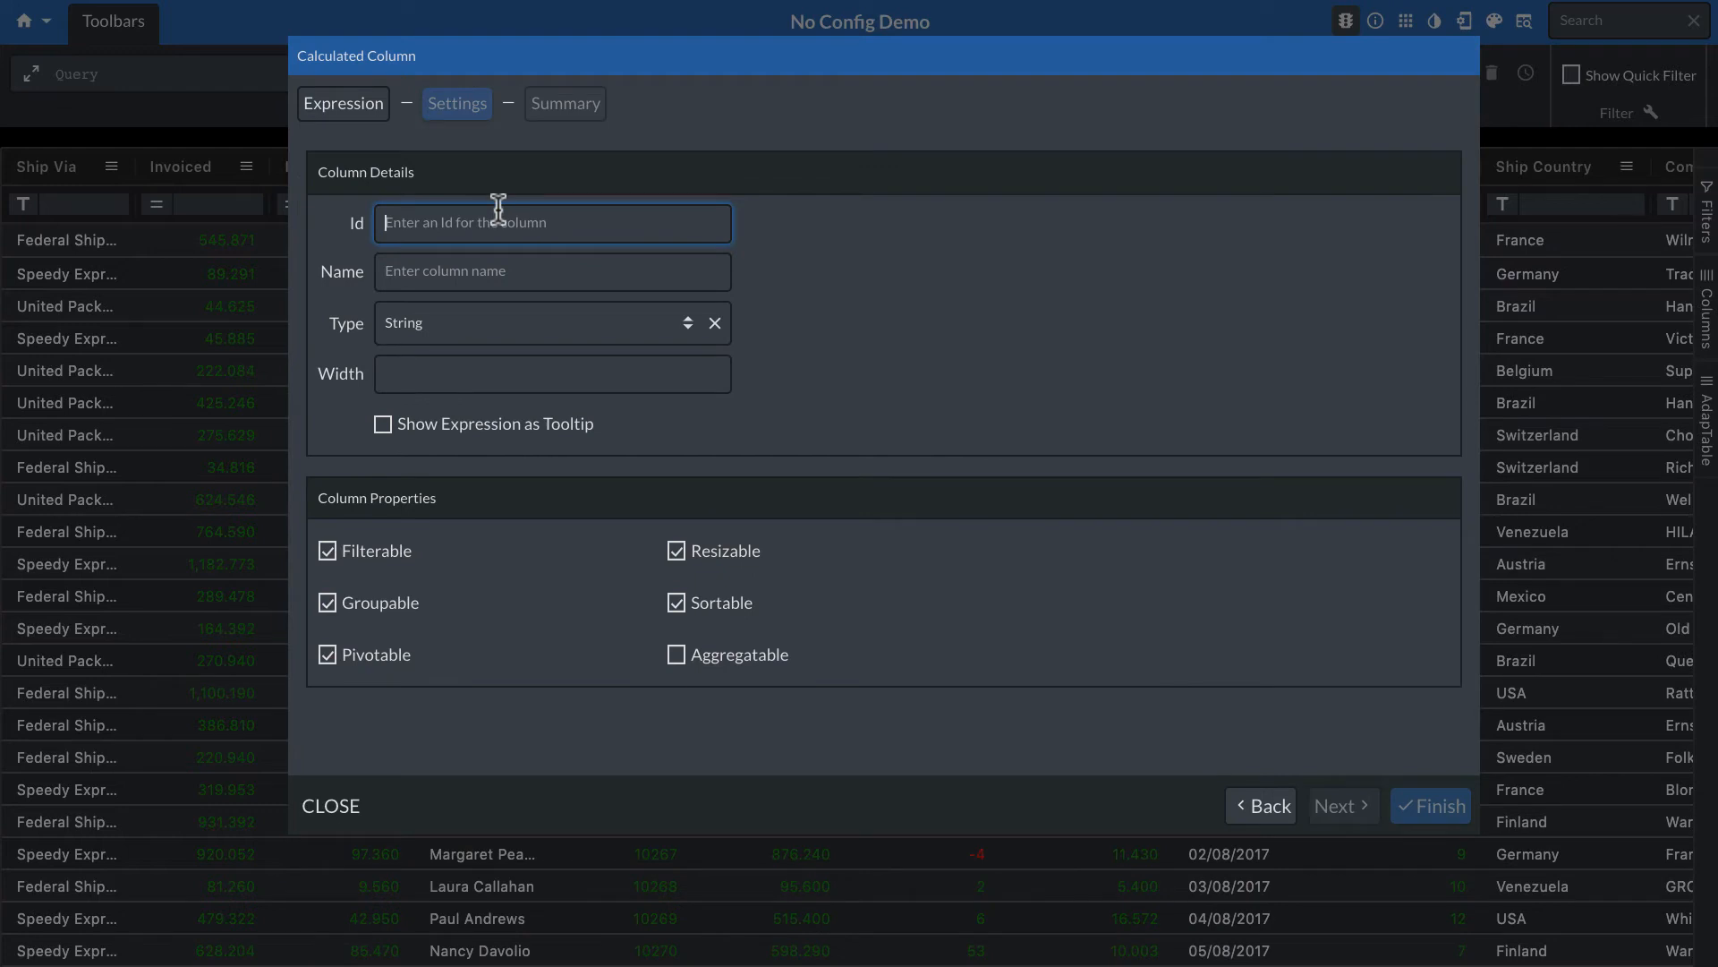
pyautogui.write('itemde')
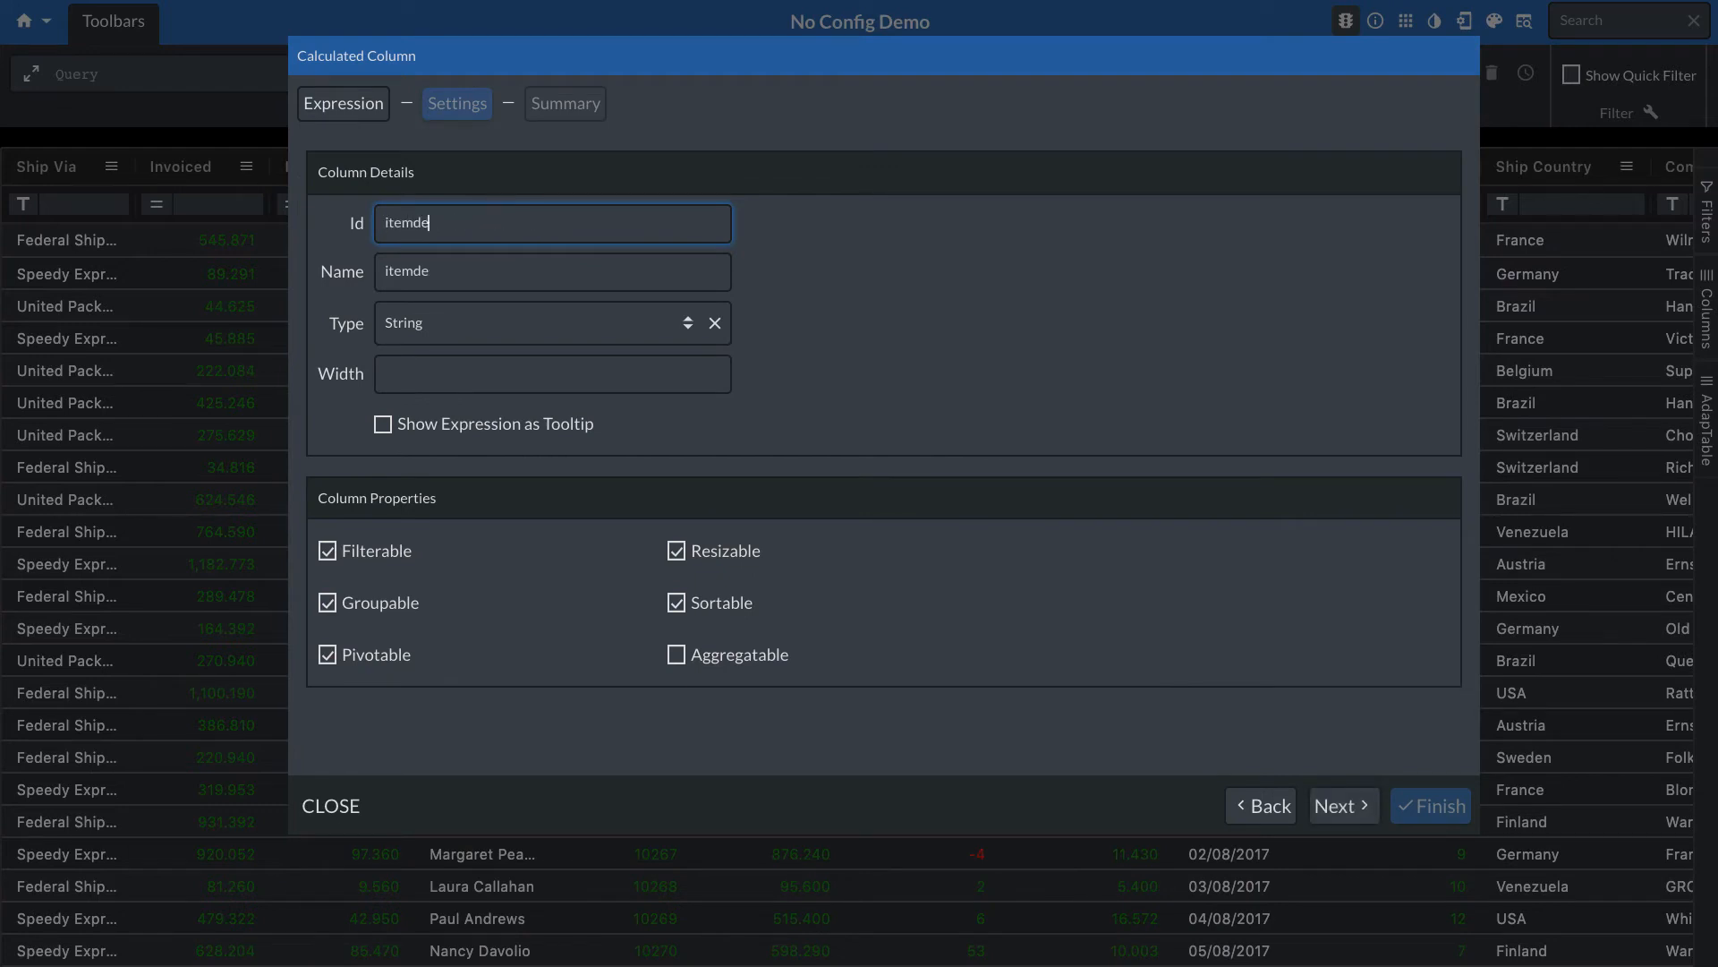
pyautogui.write('sc')
pyautogui.click(505, 261)
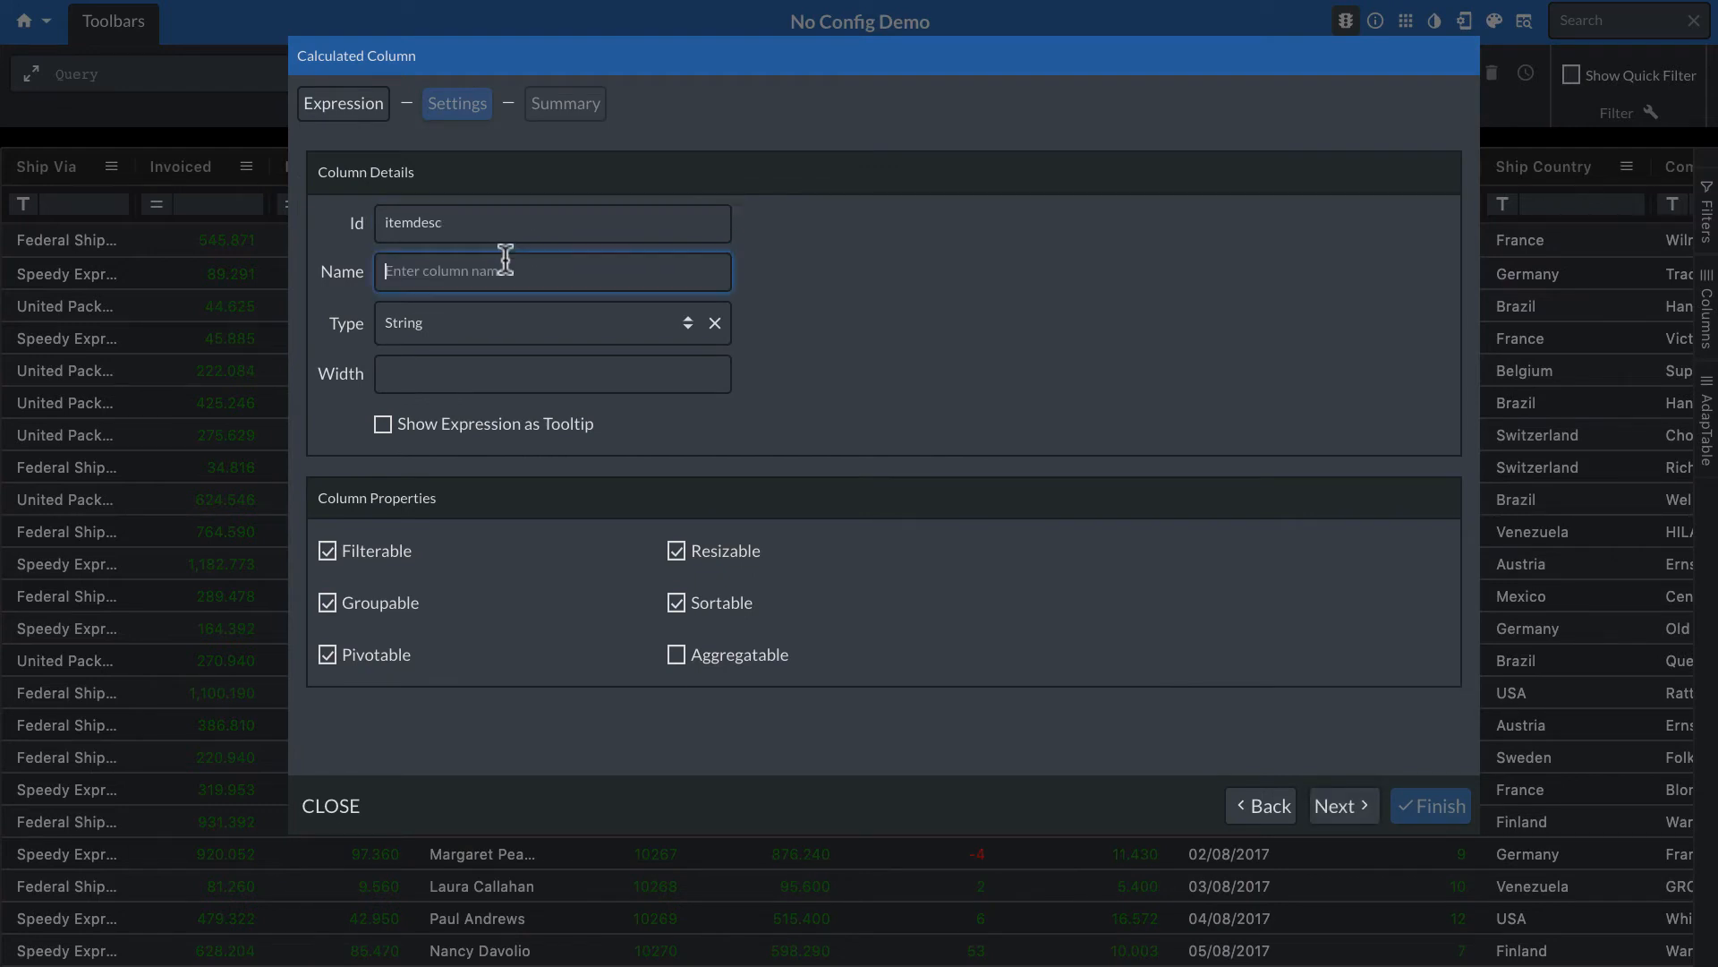
pyautogui.write('item count desc')
pyautogui.click(1335, 808)
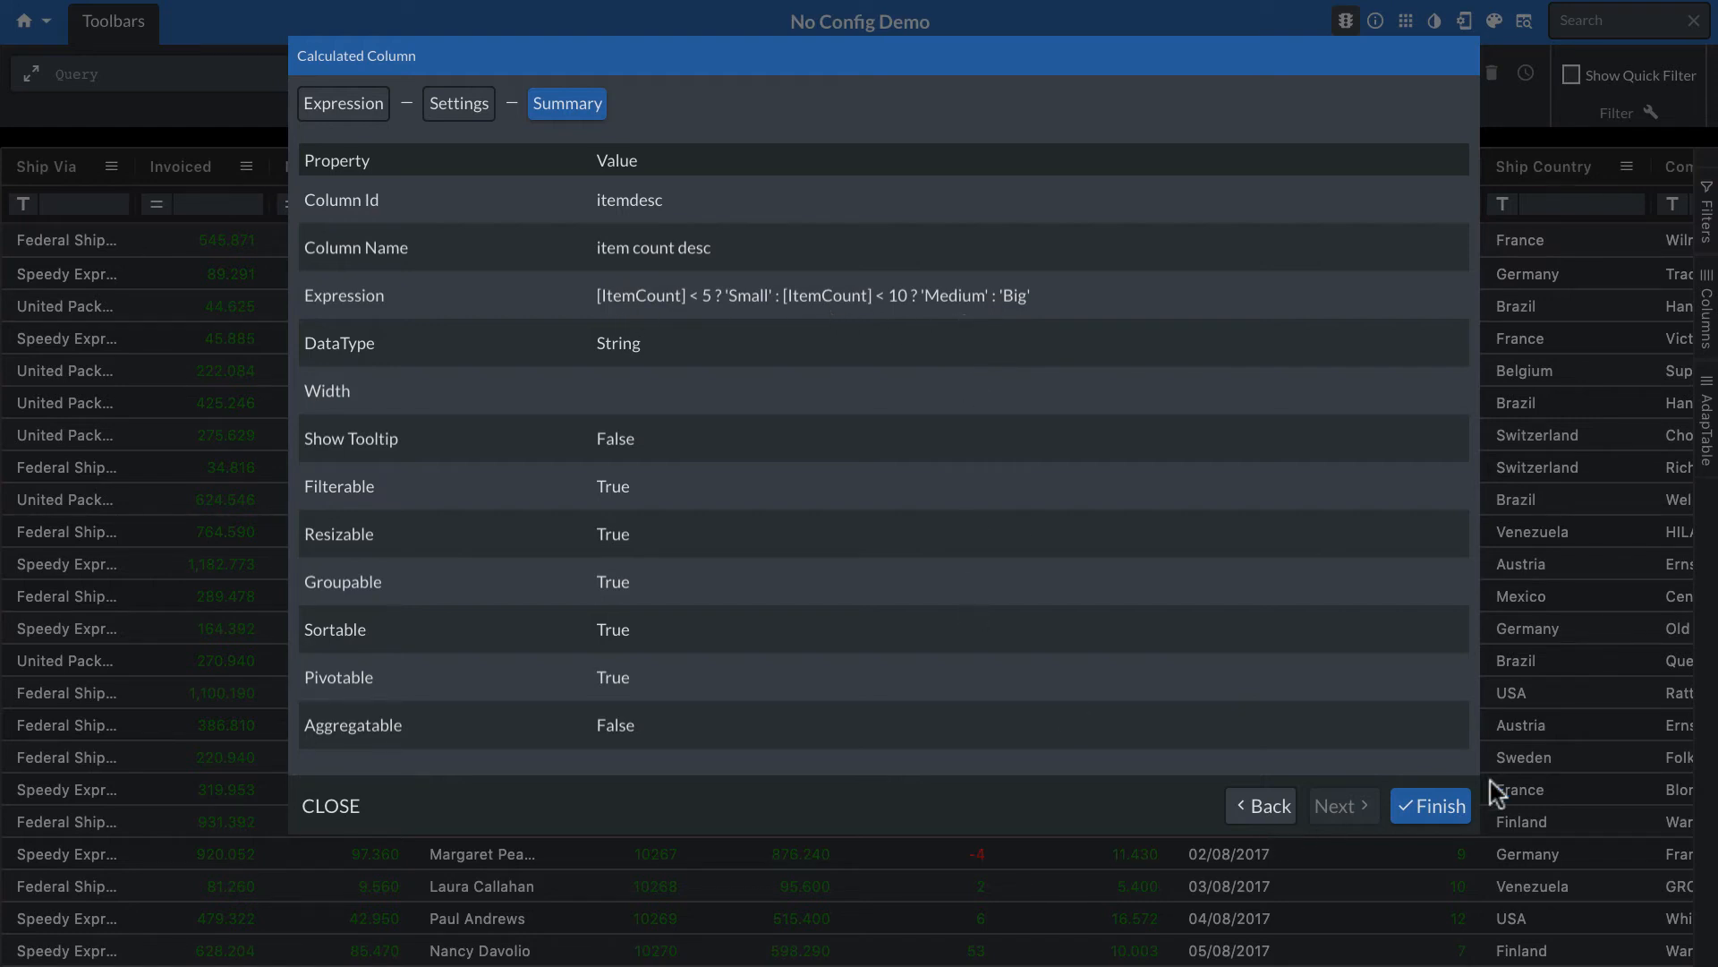
pyautogui.click(1441, 807)
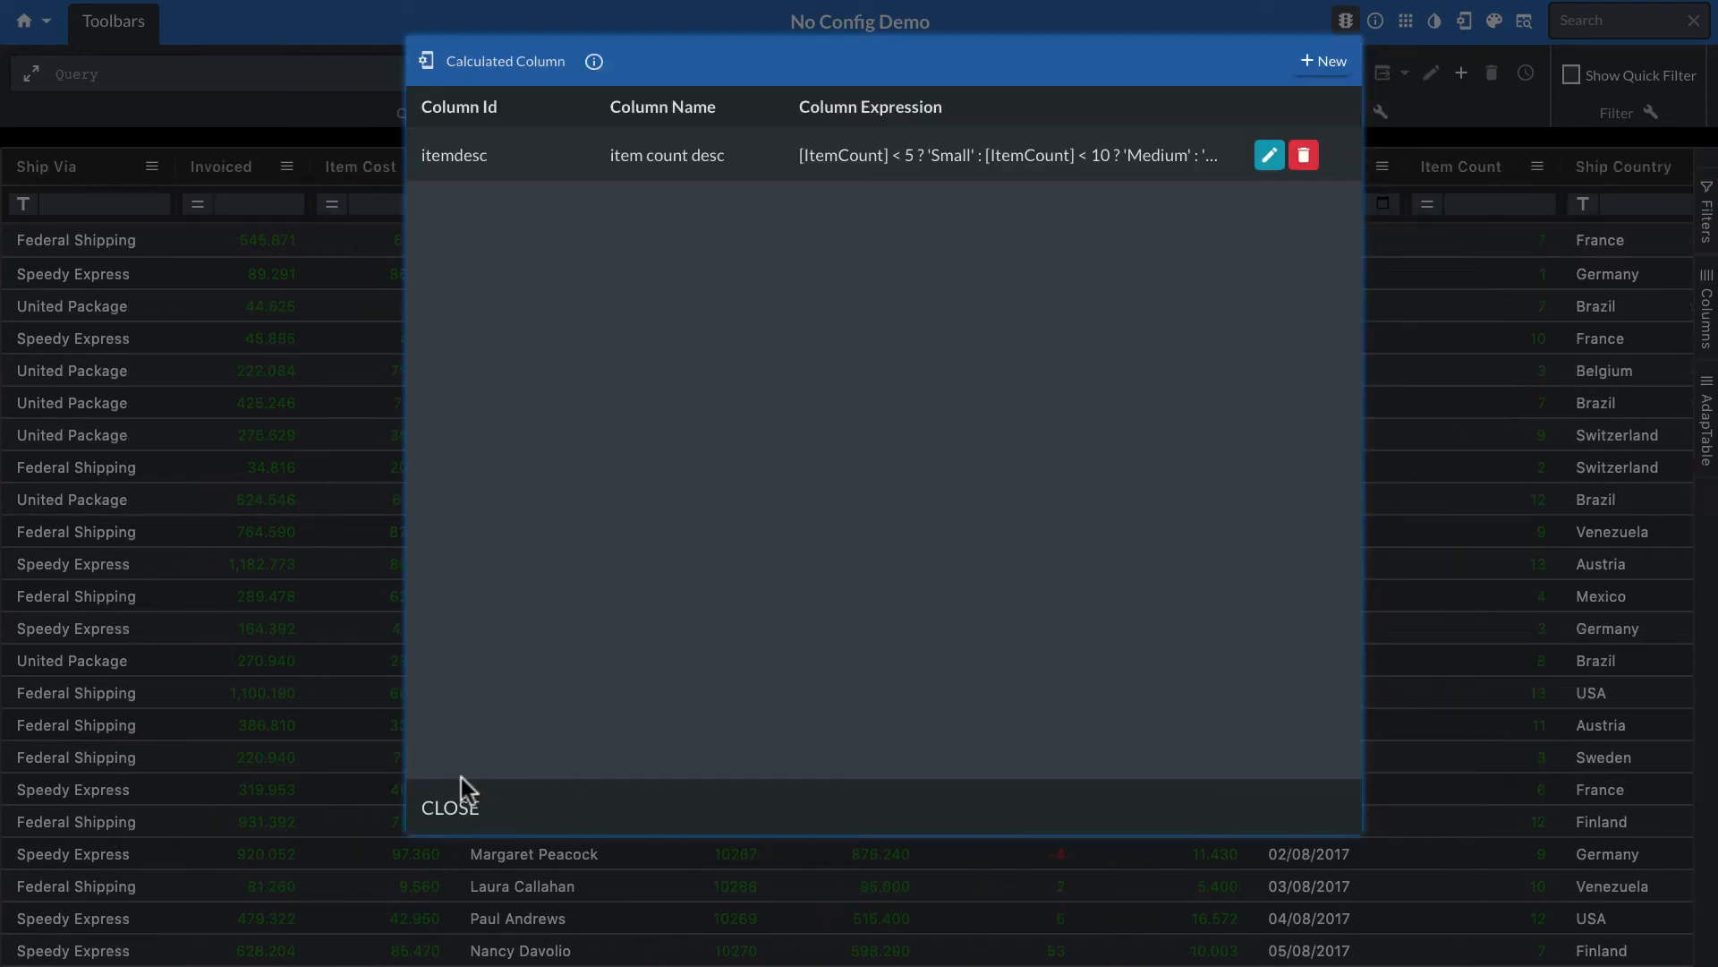
pyautogui.click(450, 805)
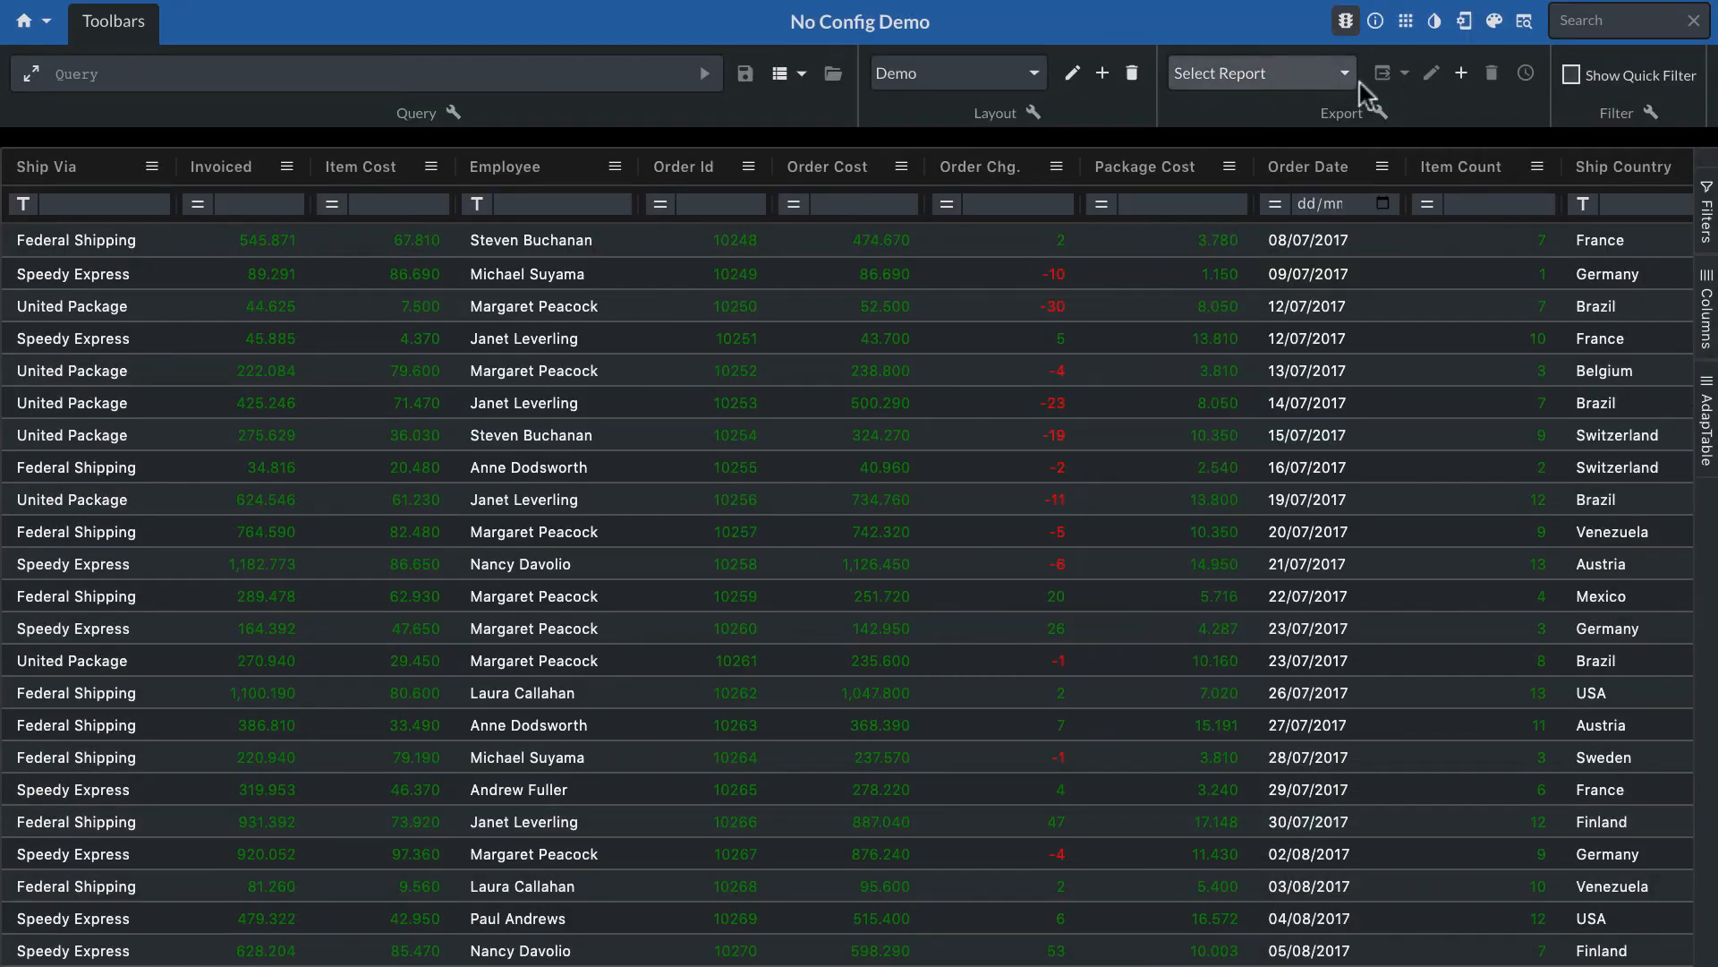
# Edit the Demo layout to place item count desc directly after Item Cost and make it visible
pyautogui.click(1072, 72)
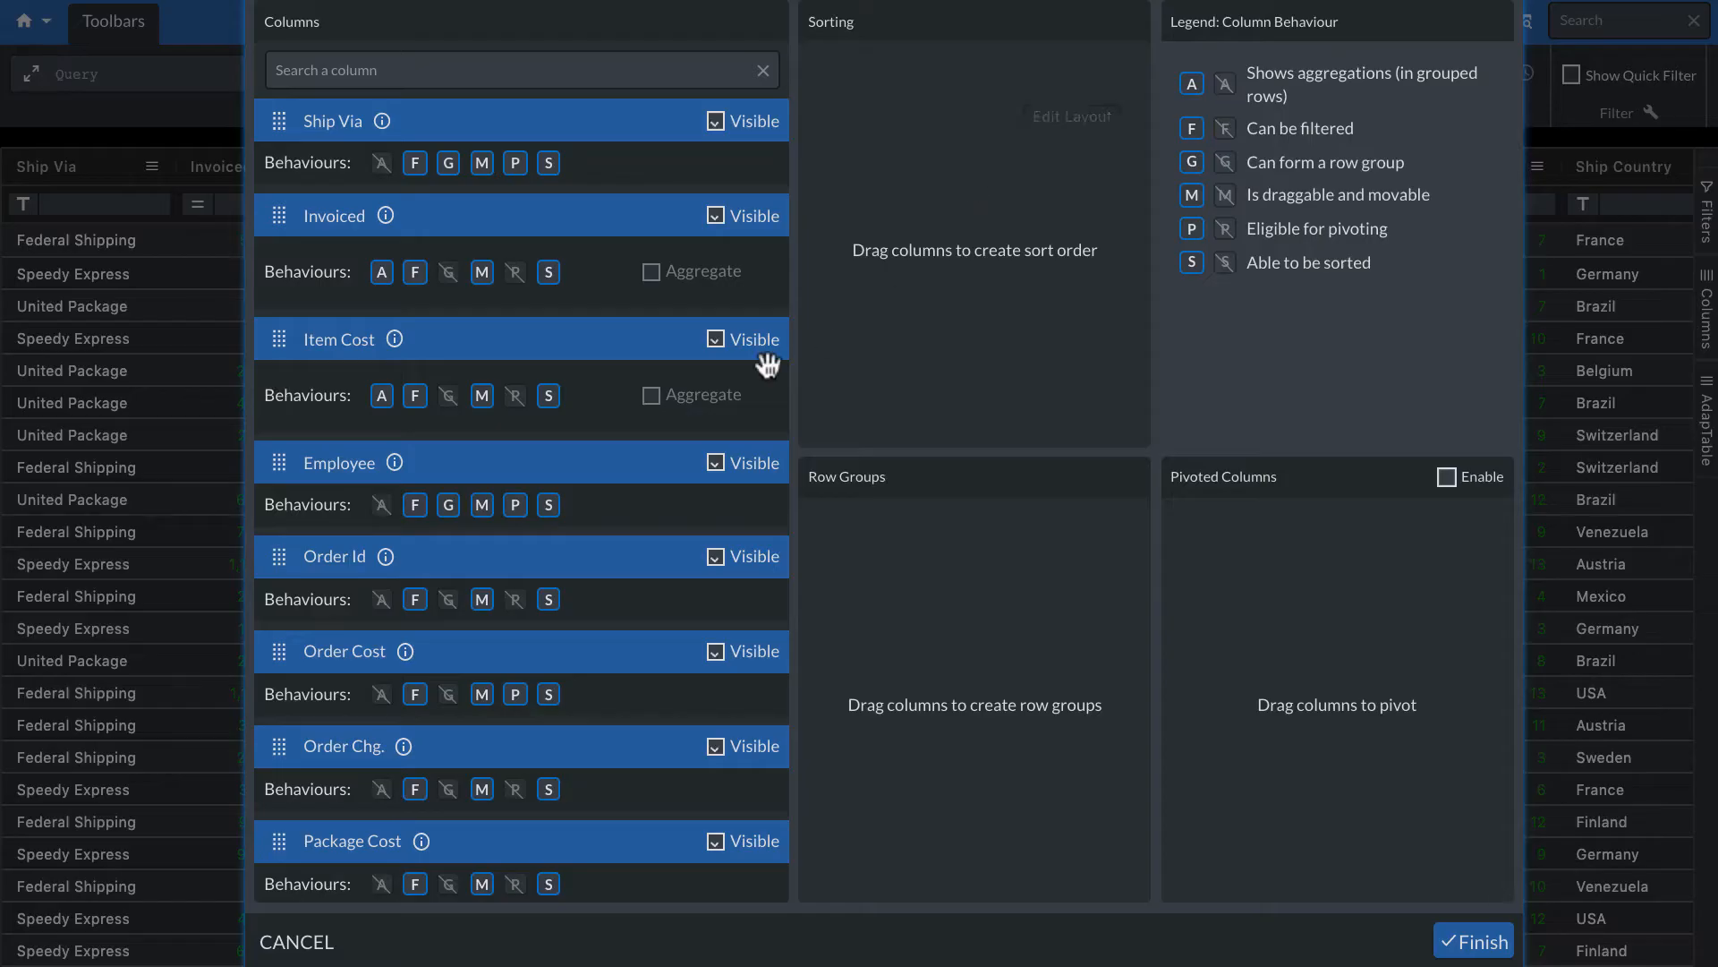
pyautogui.scroll(-10, 549, 411)
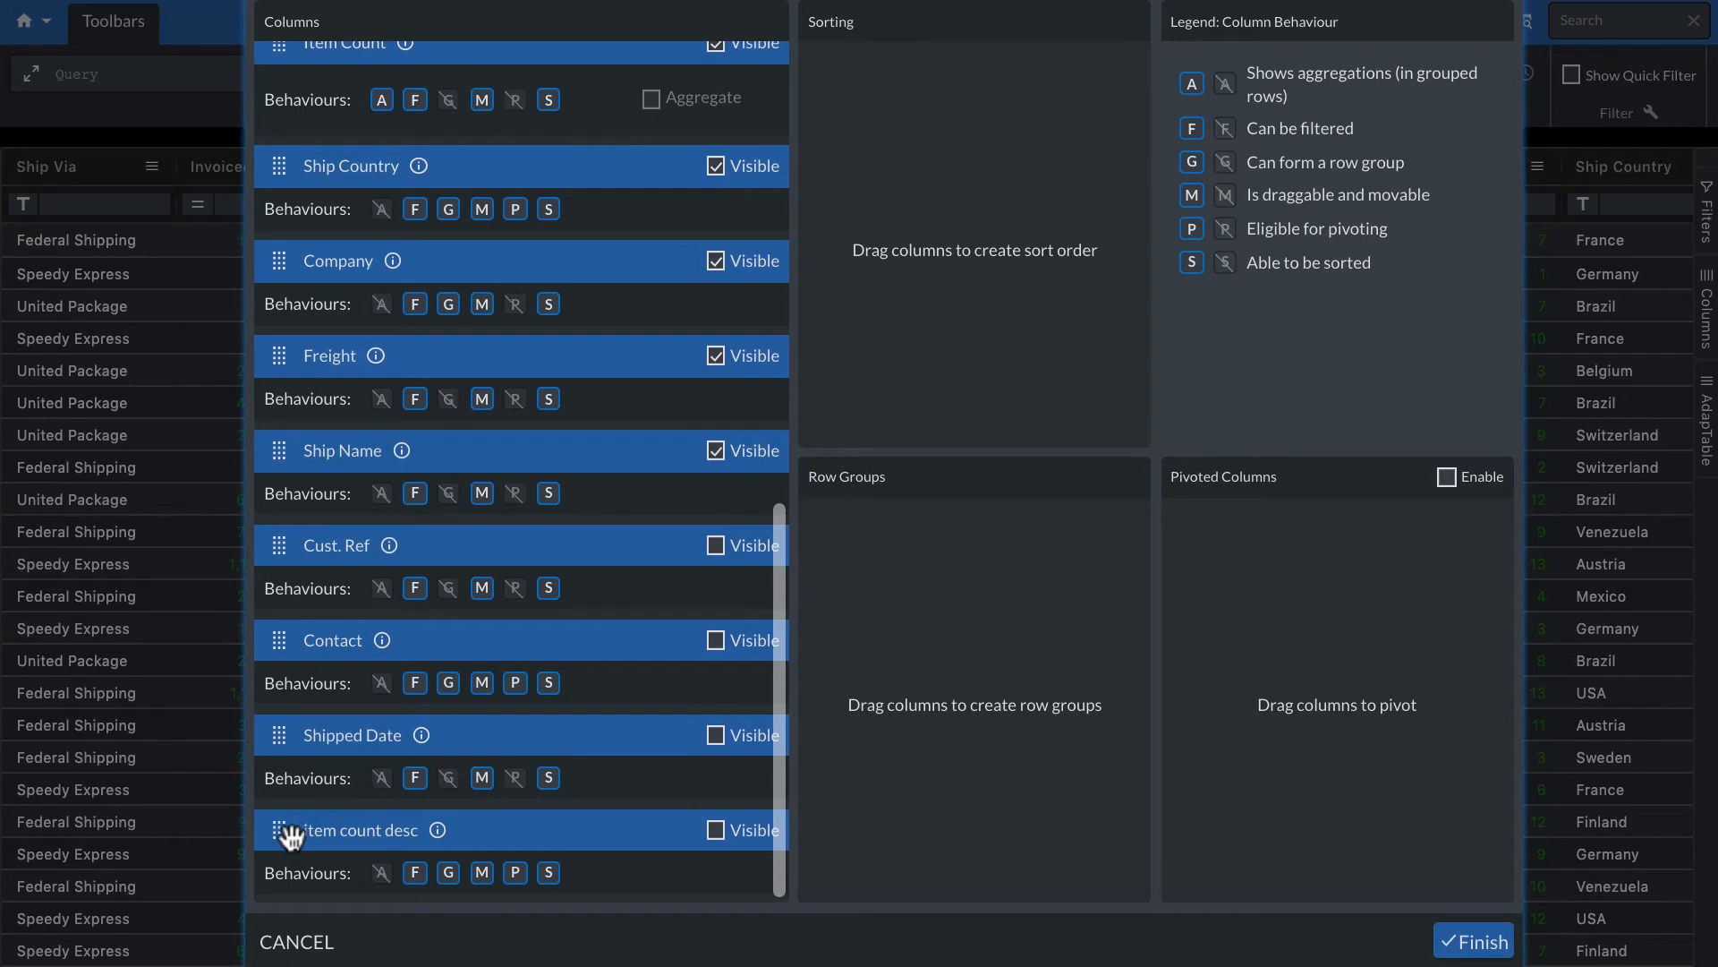
pyautogui.moveTo(290, 835); pyautogui.dragTo(304, 270)
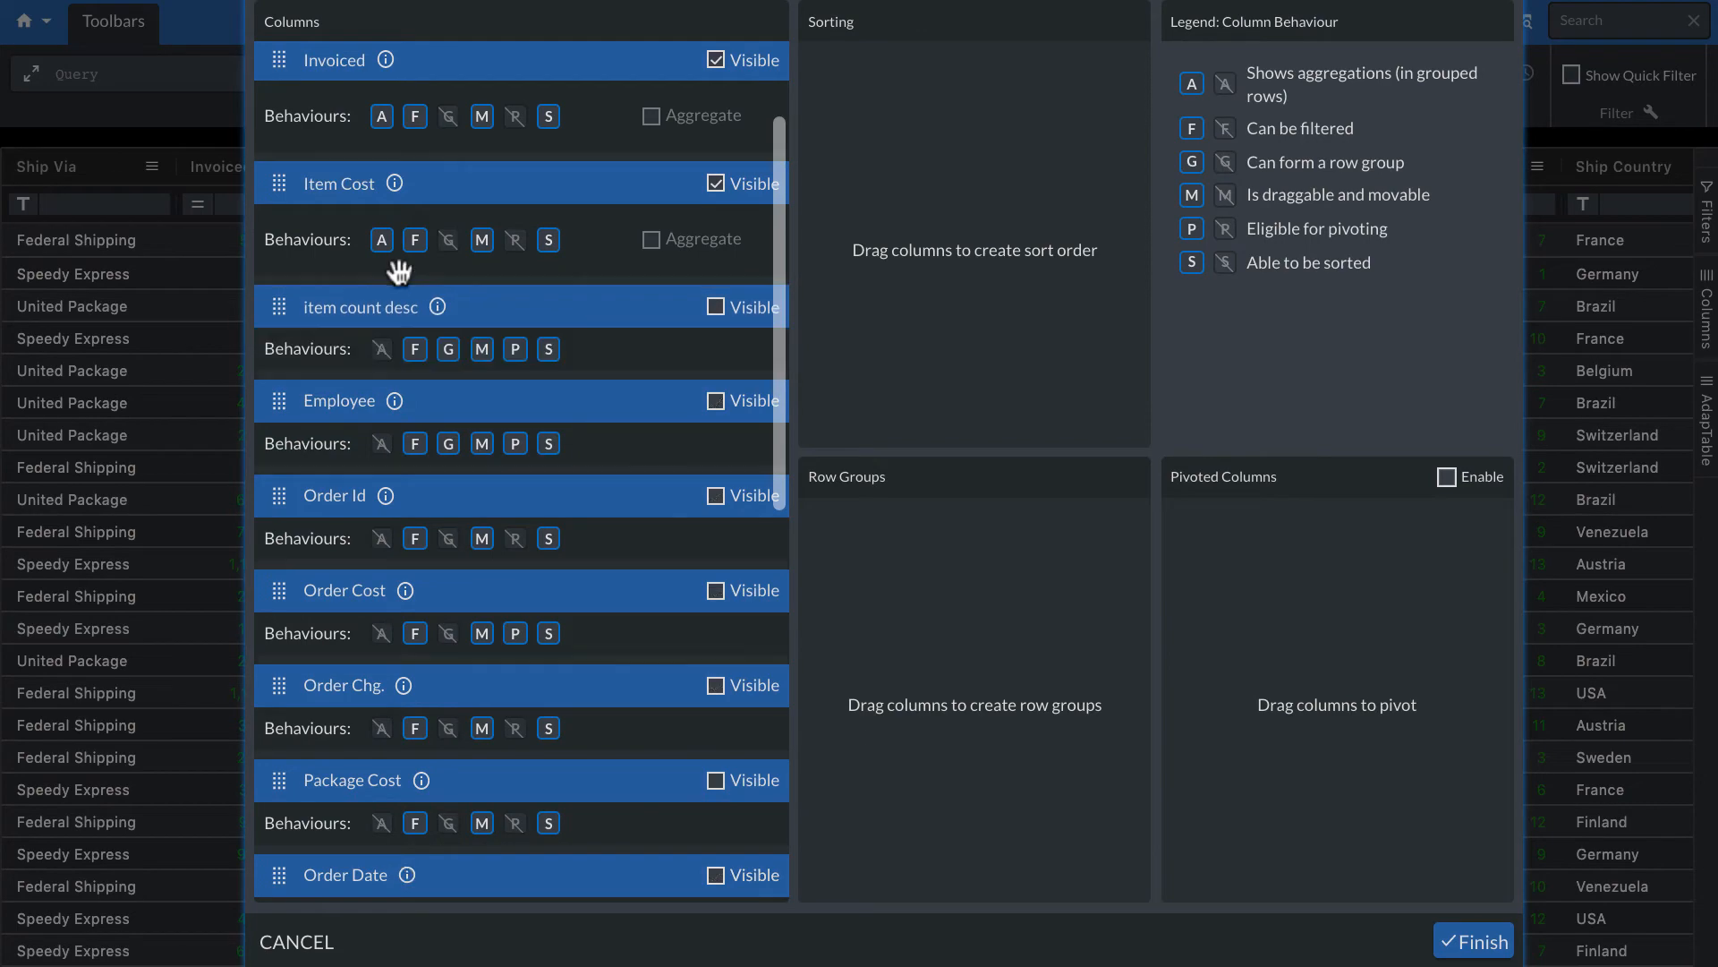
pyautogui.click(716, 309)
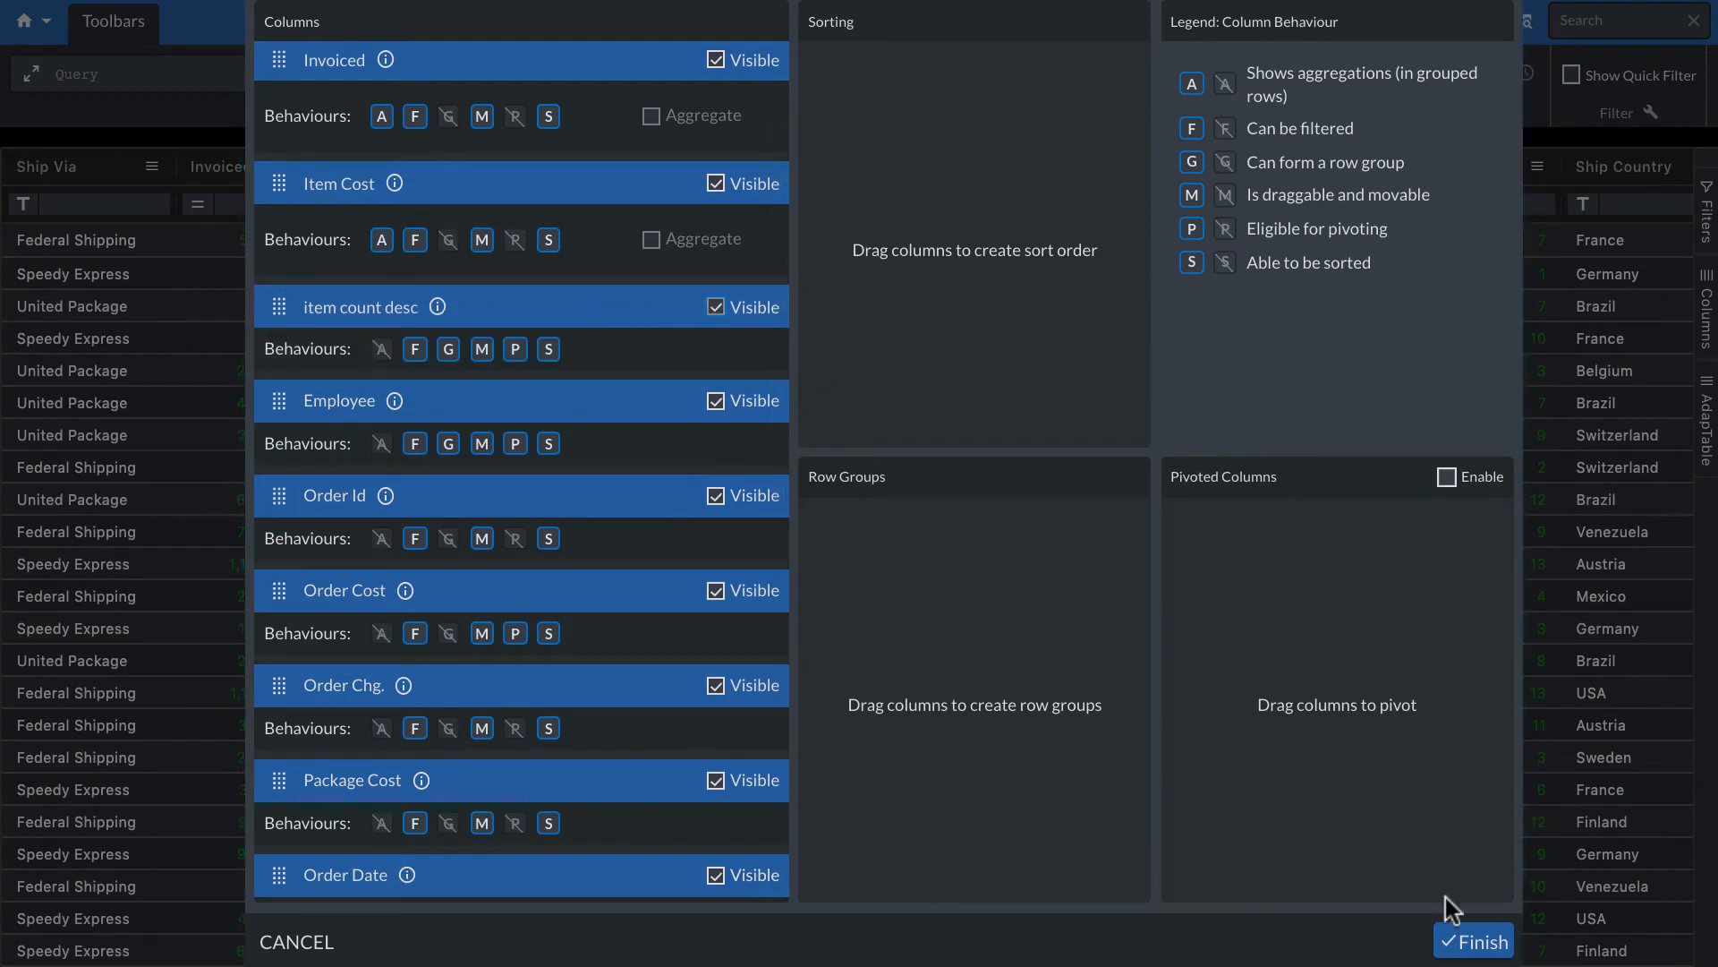
pyautogui.click(1472, 941)
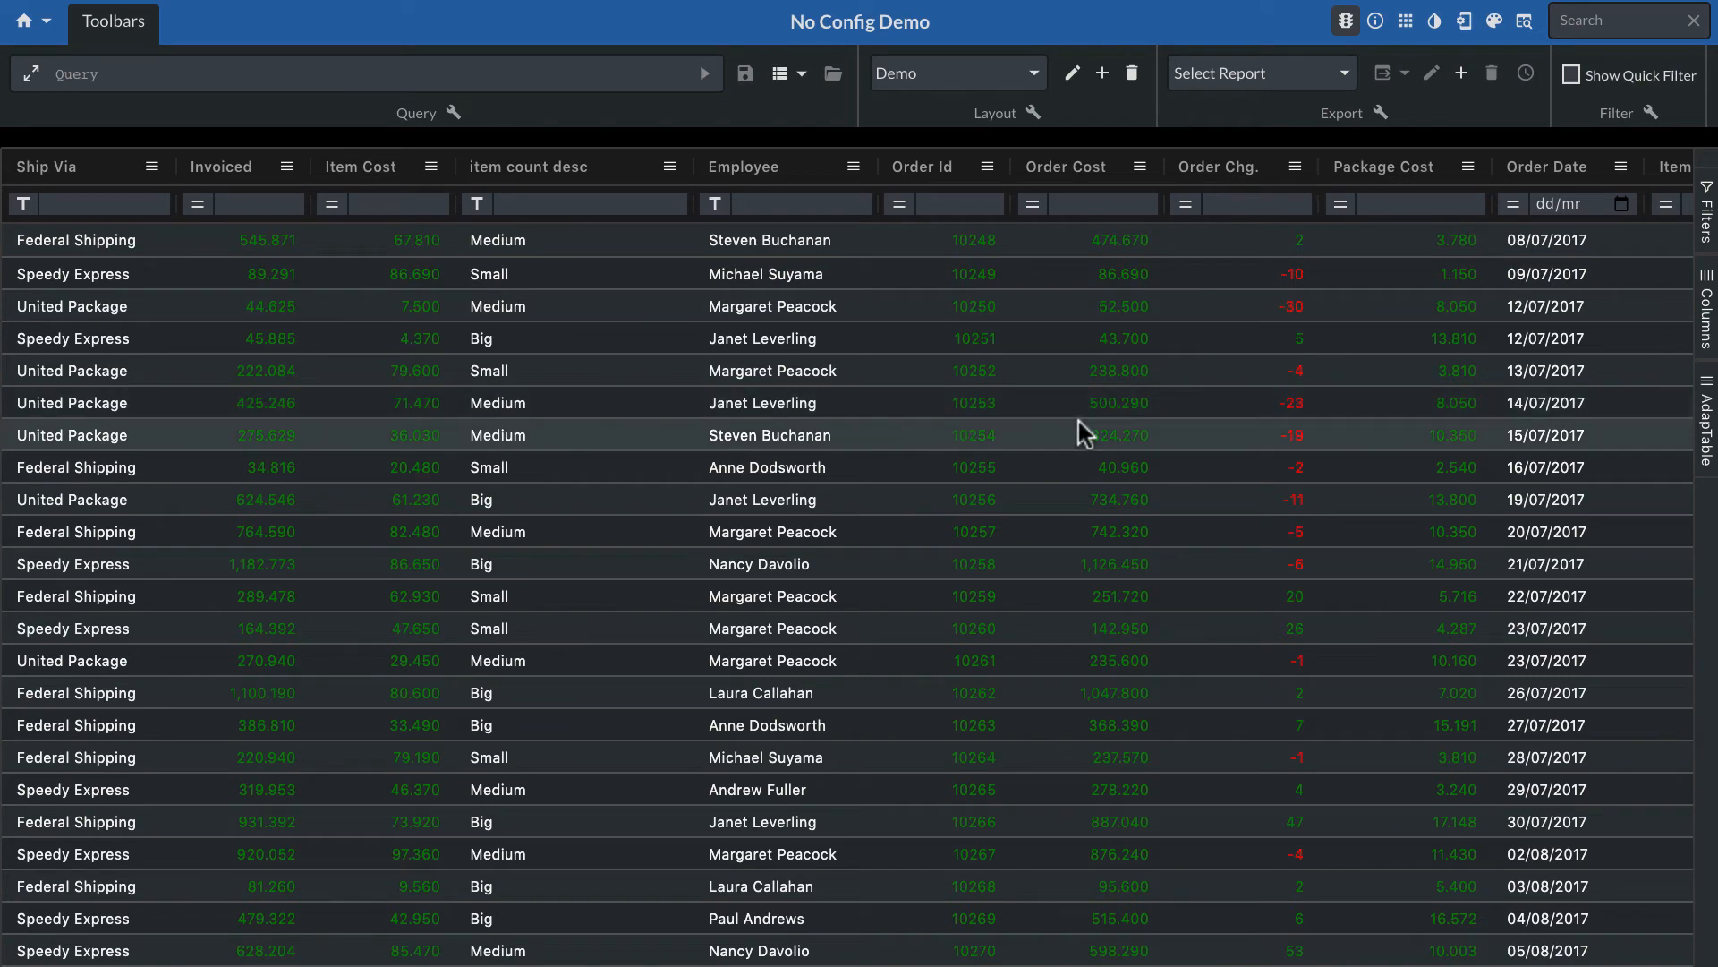
# Move the Item Count column directly after item count desc and set the fifth row's Item Count to 6
pyautogui.hscroll(3, 1081, 430)
pyautogui.moveTo(1423, 168); pyautogui.dragTo(424, 179)
pyautogui.doubleClick(523, 376)
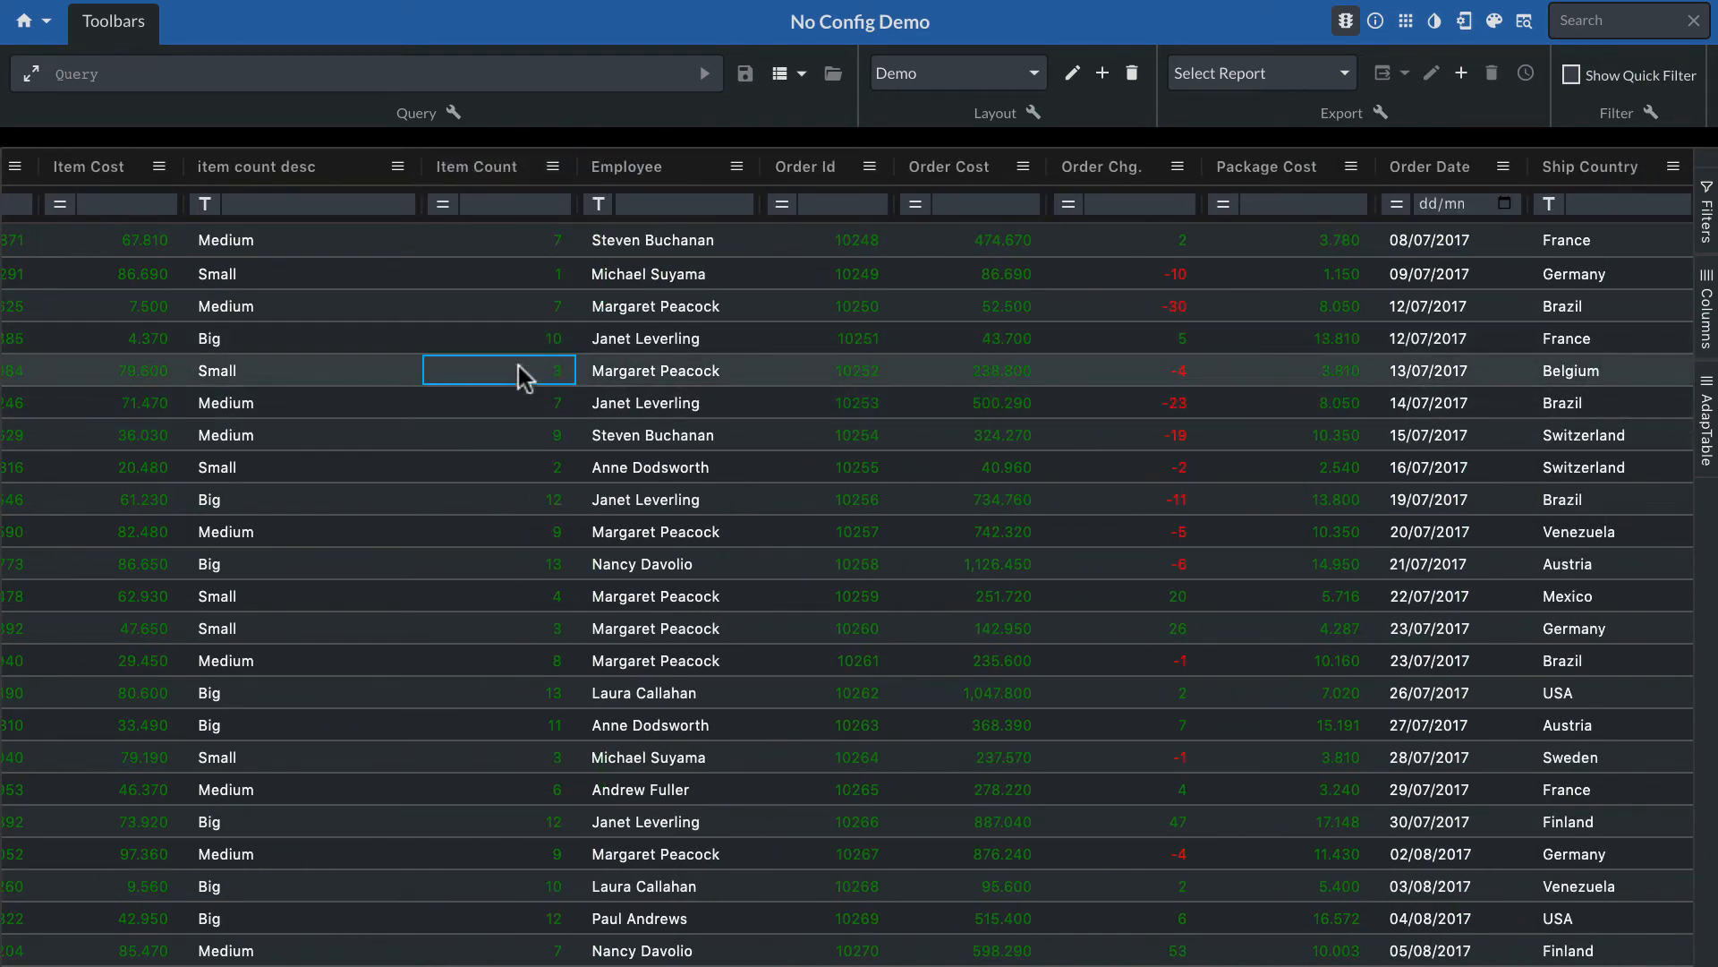
pyautogui.write('6')
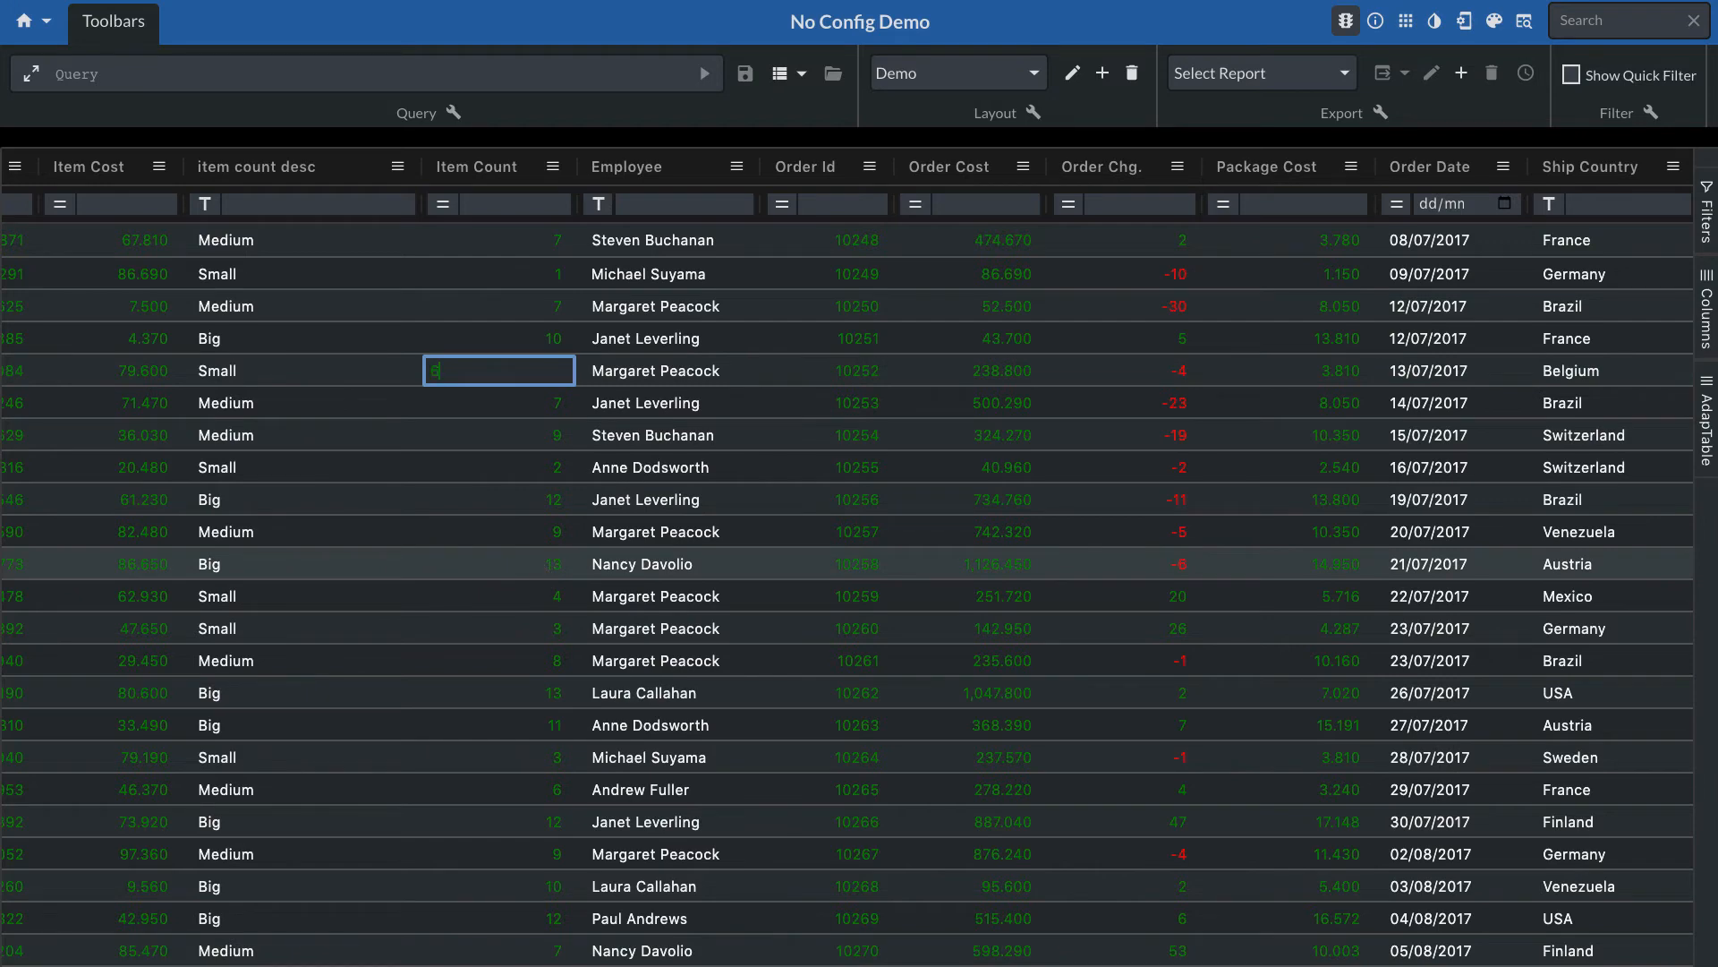
pyautogui.press('Return')
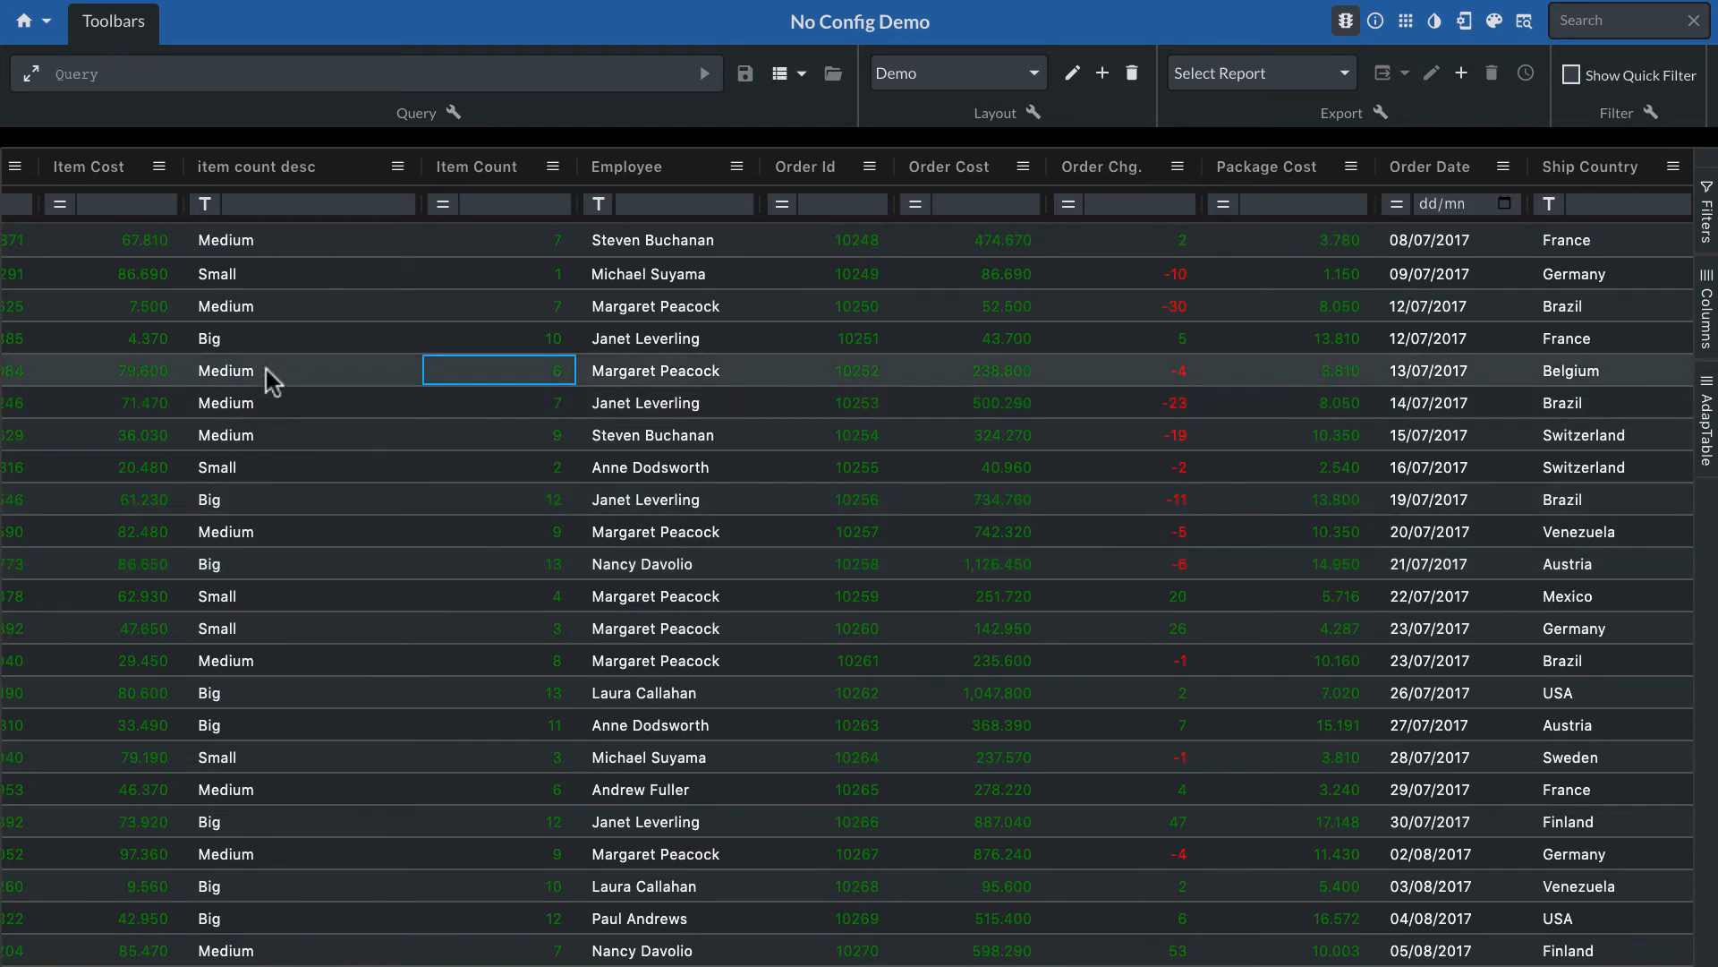
# Create another calculated column and start its expression with the MAX function
pyautogui.hscroll(-1, 507, 604)
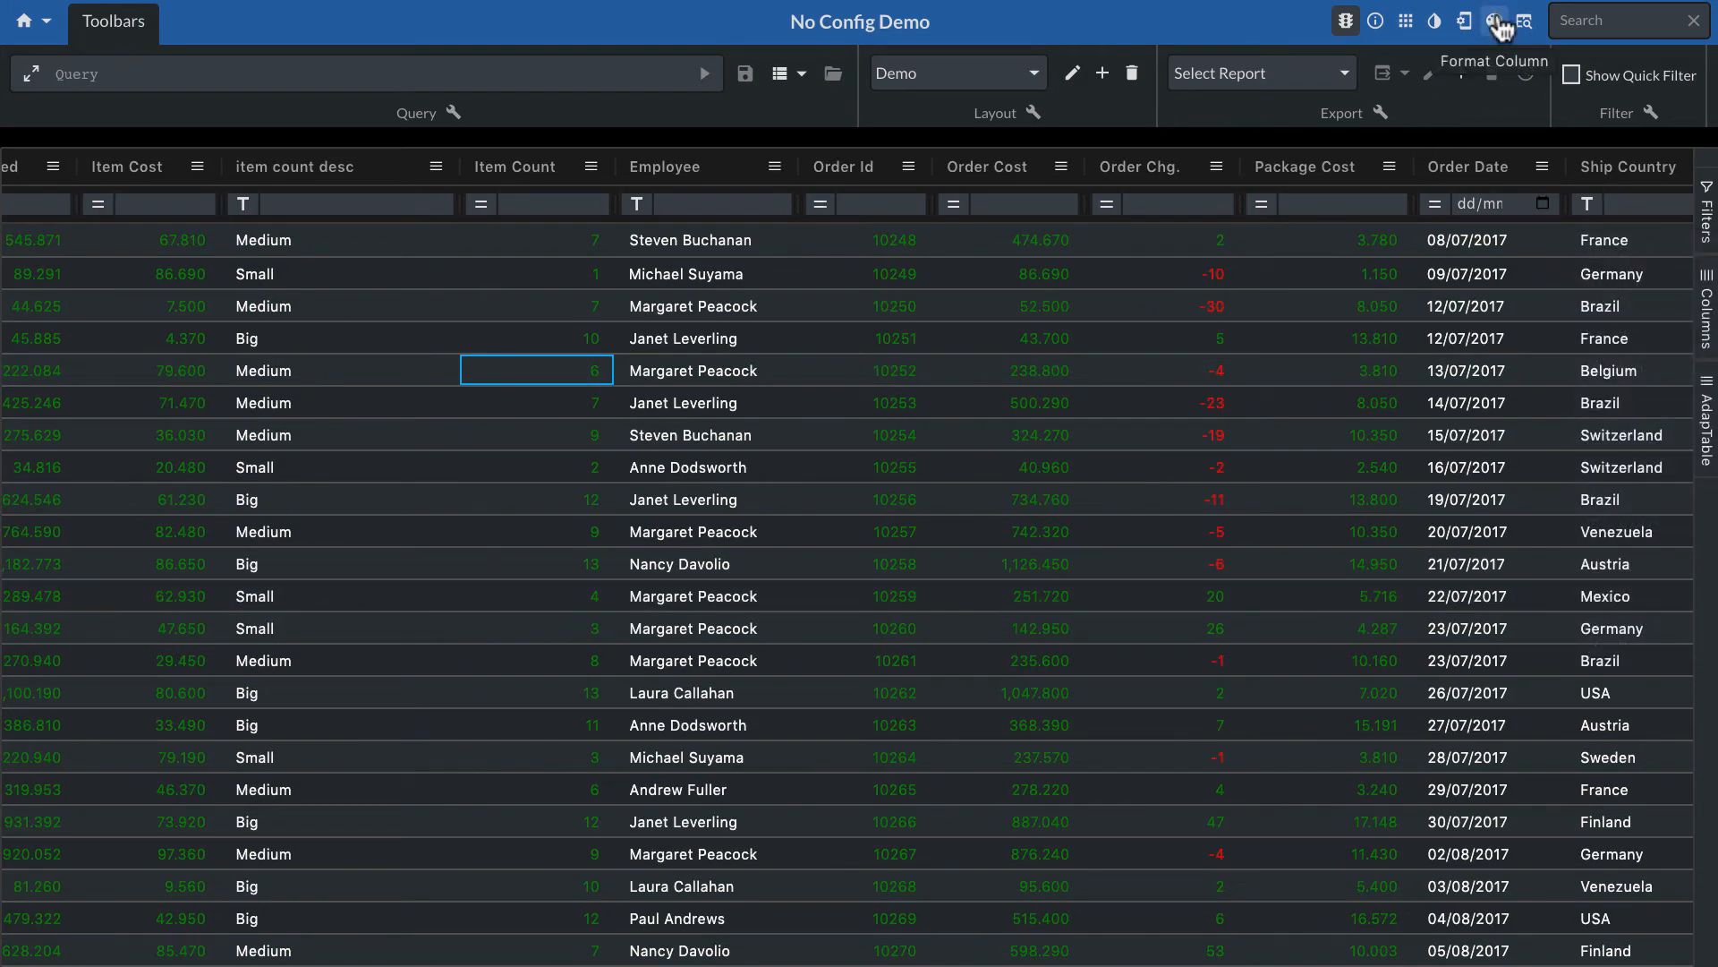
pyautogui.click(1465, 25)
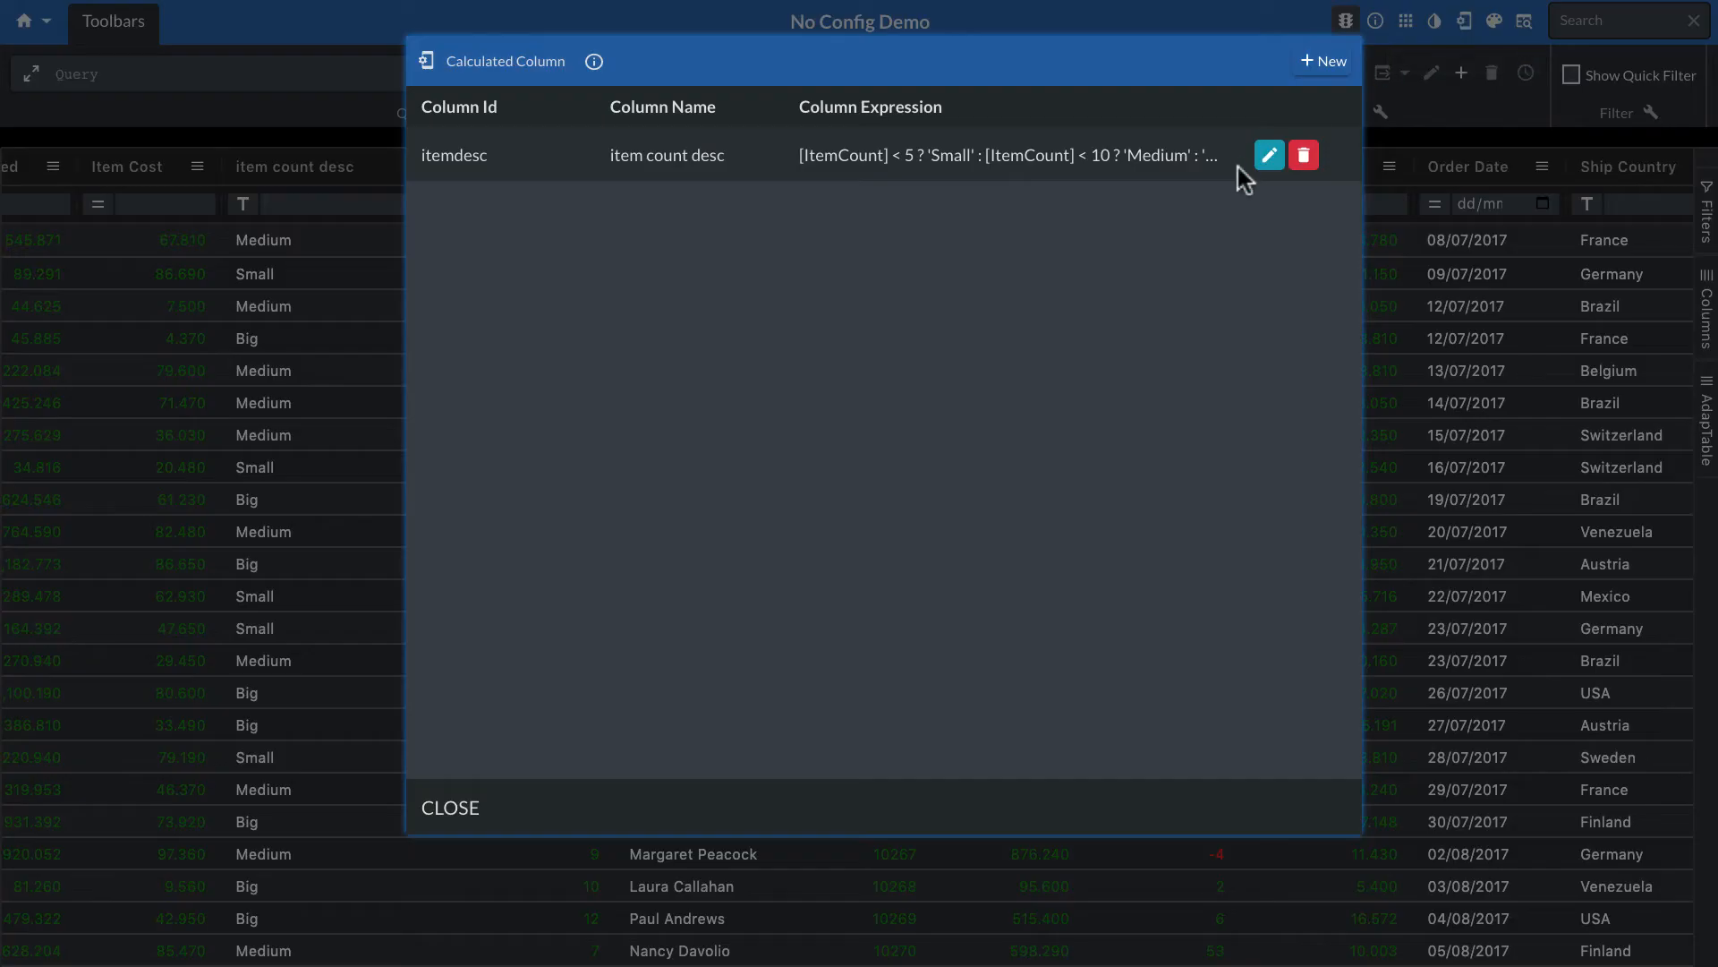
pyautogui.click(1320, 62)
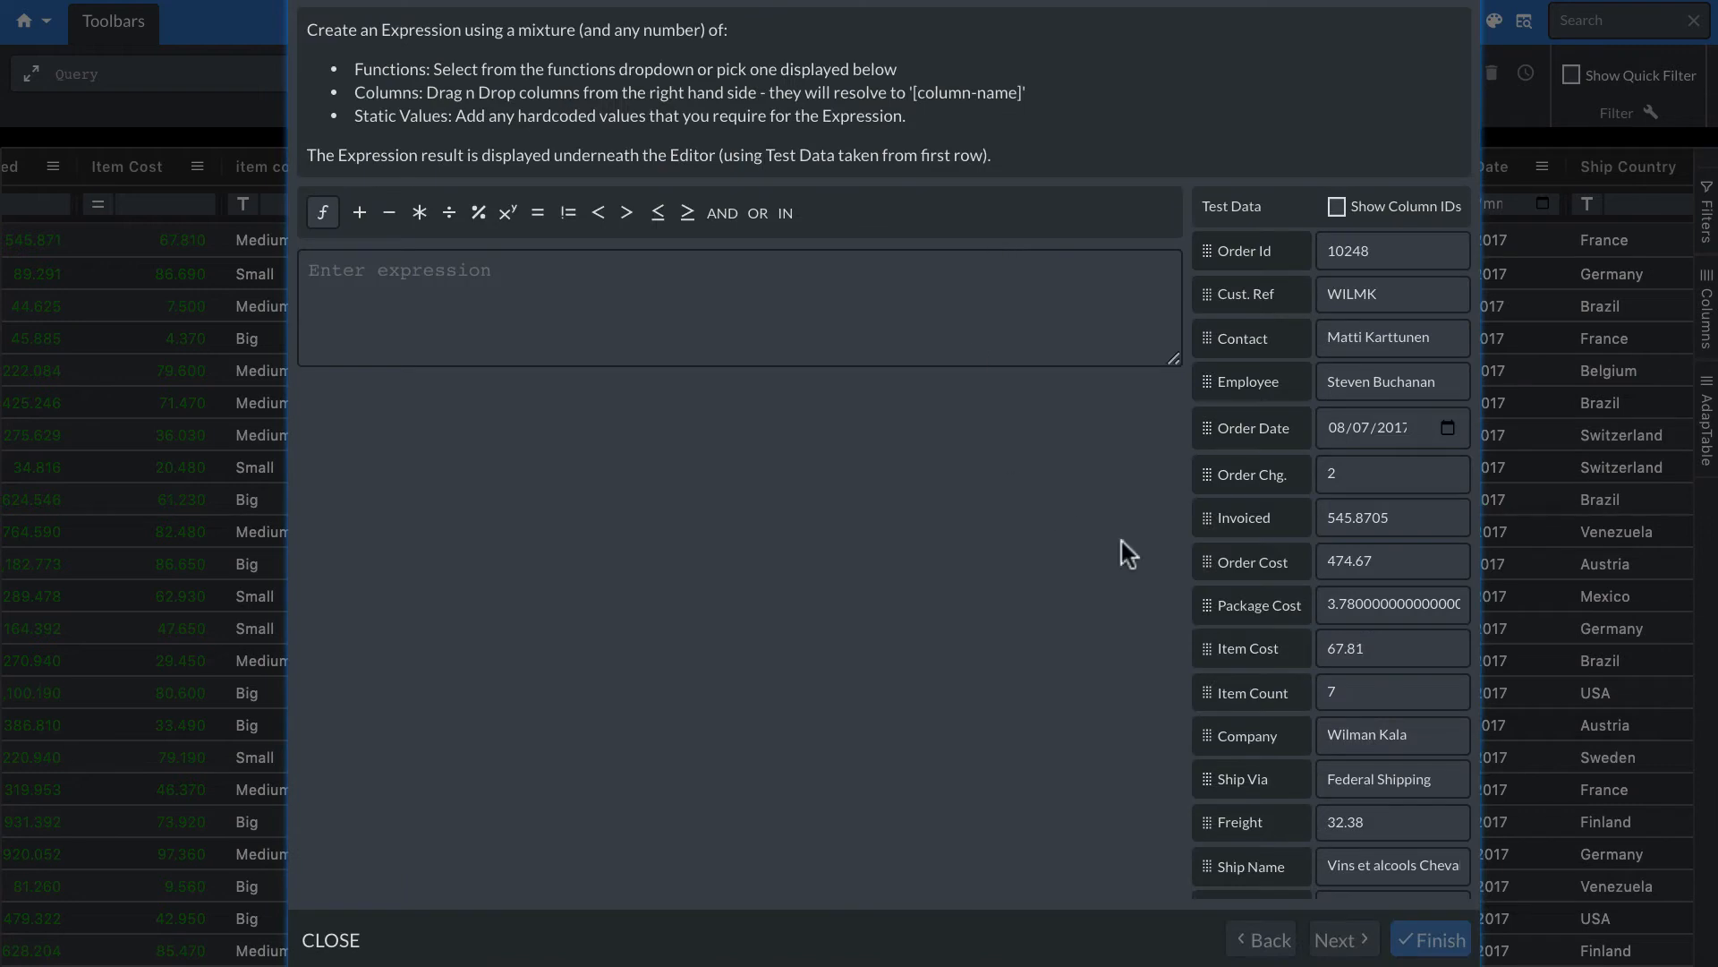
pyautogui.click(323, 214)
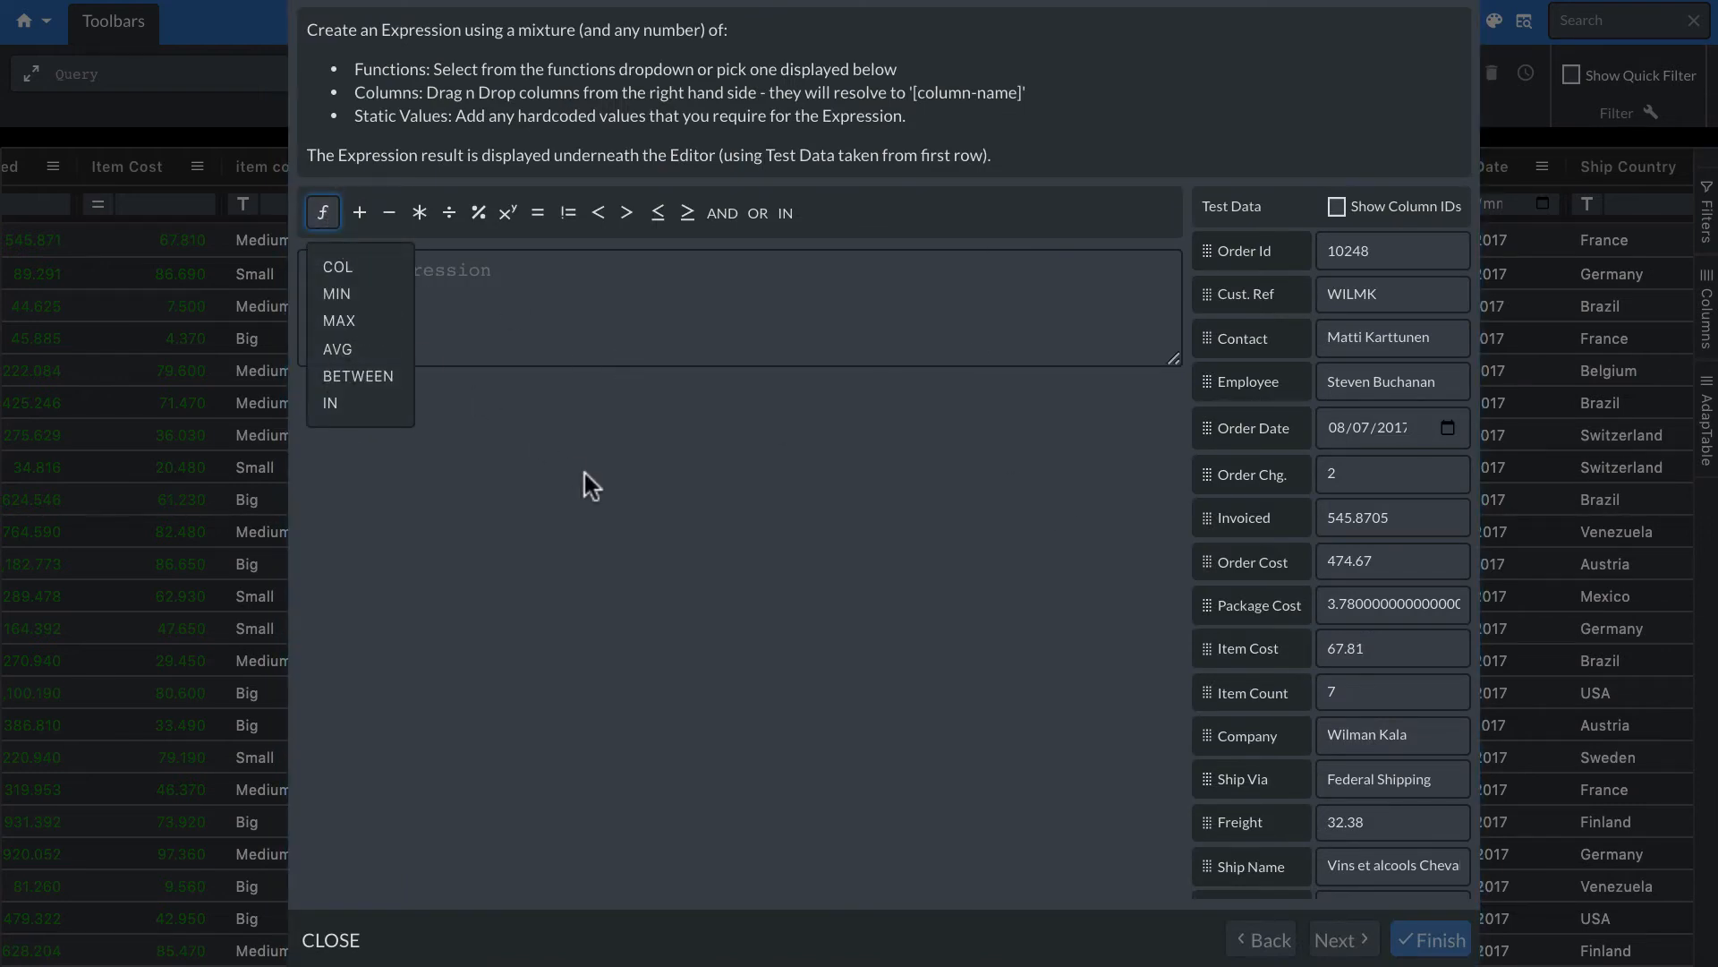
pyautogui.click(348, 322)
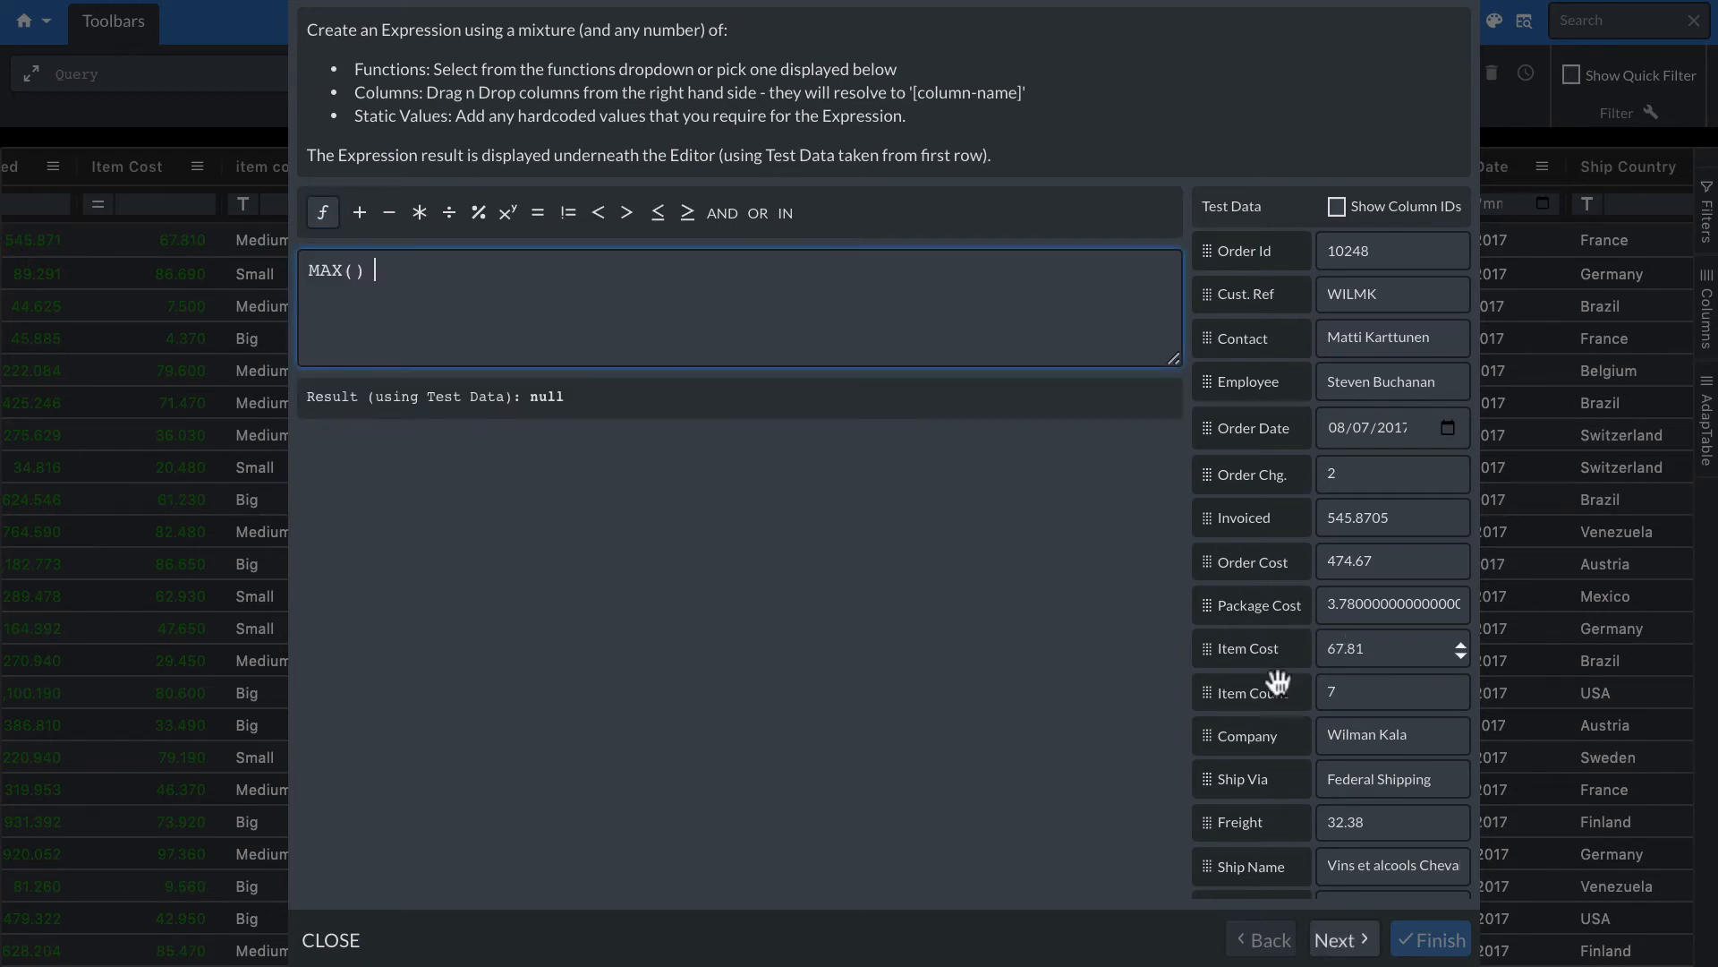
# Fill the MAX function with the columns [PackageCost], [OrderCost] and [ItemCost], separated by commas
pyautogui.click(1208, 614)
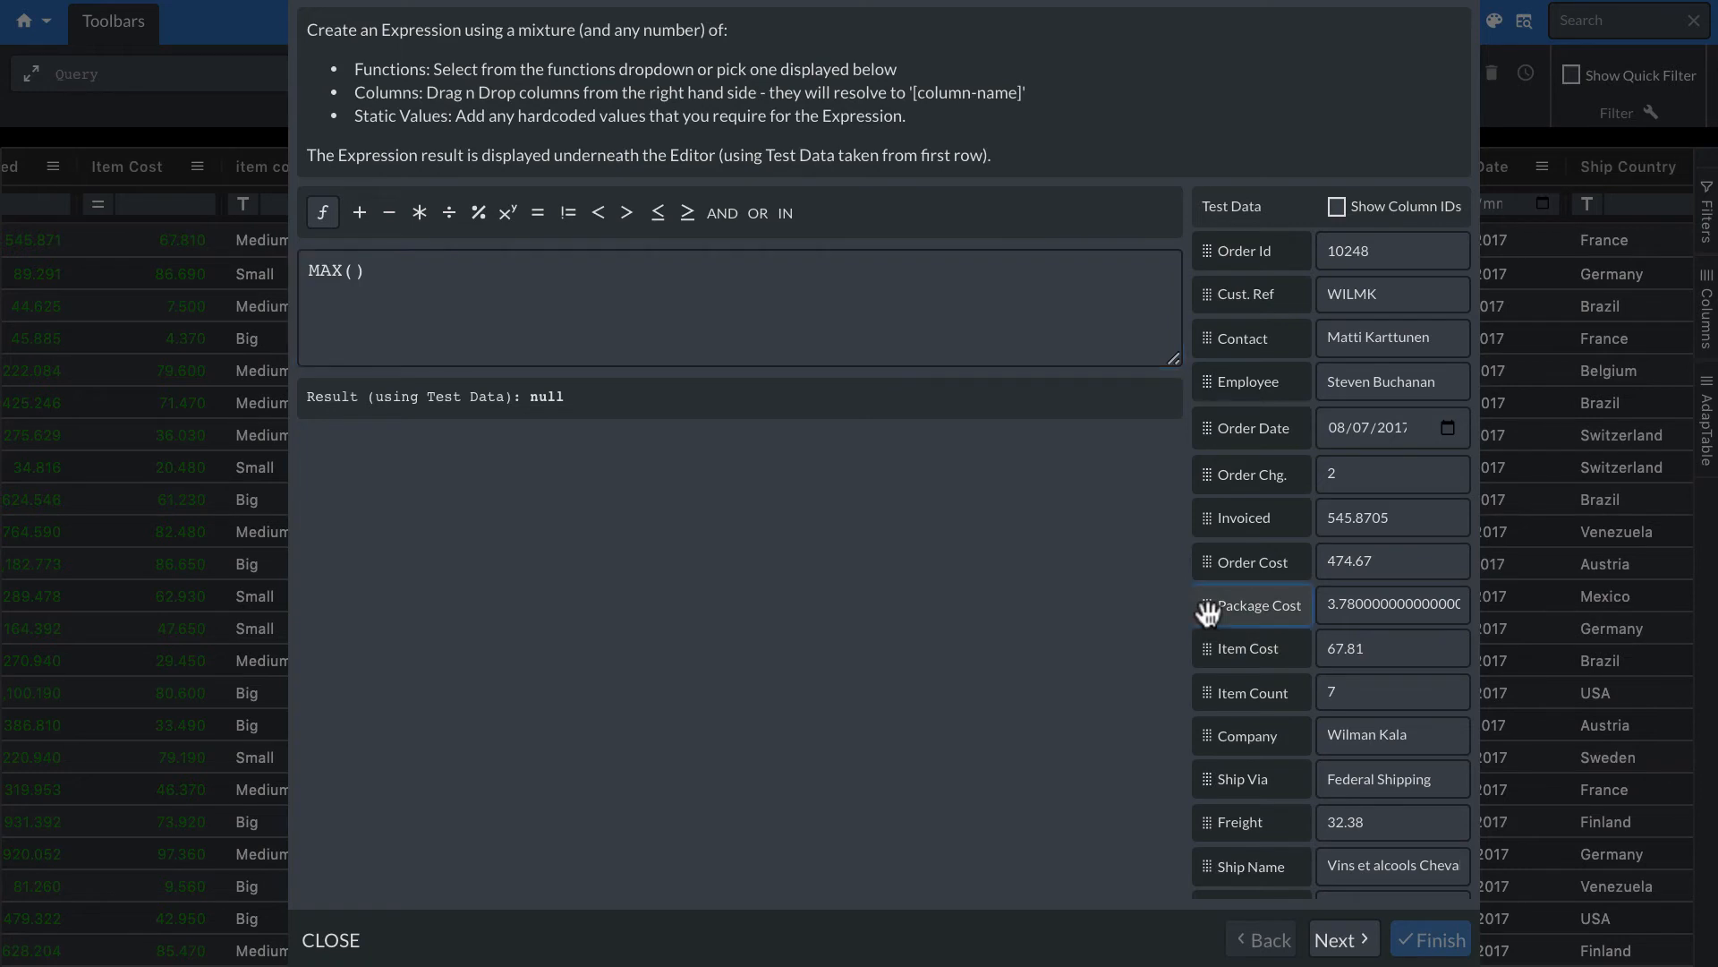
pyautogui.moveTo(1208, 614); pyautogui.dragTo(358, 270)
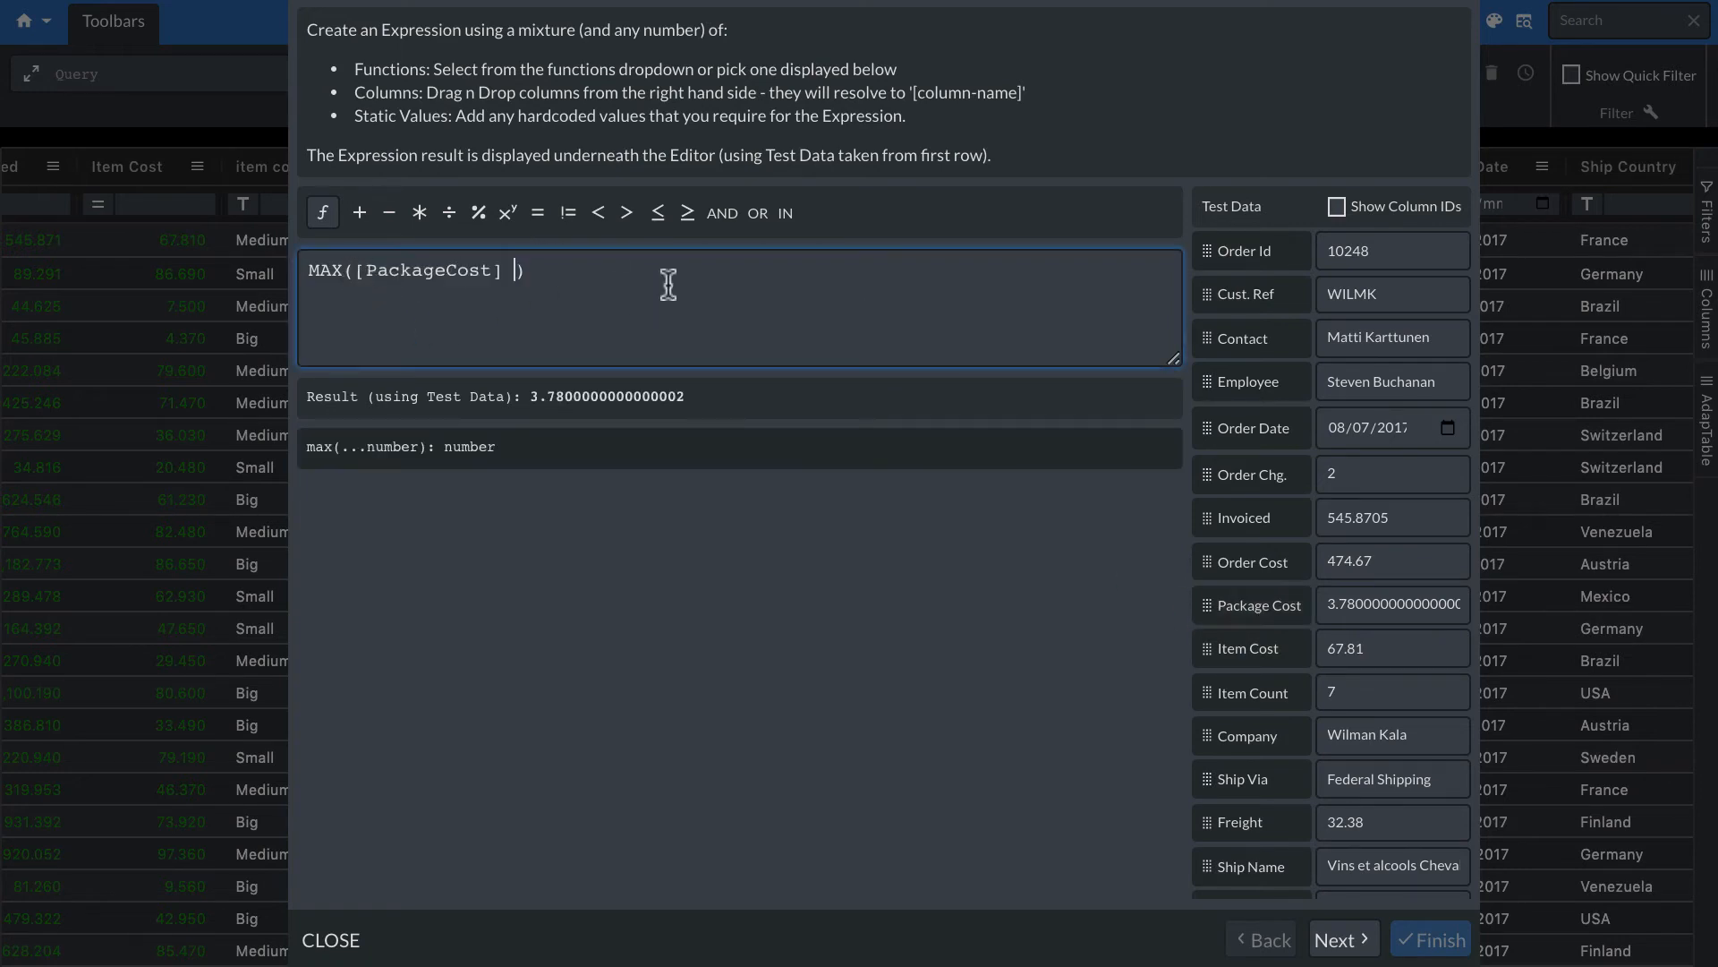
pyautogui.write(',')
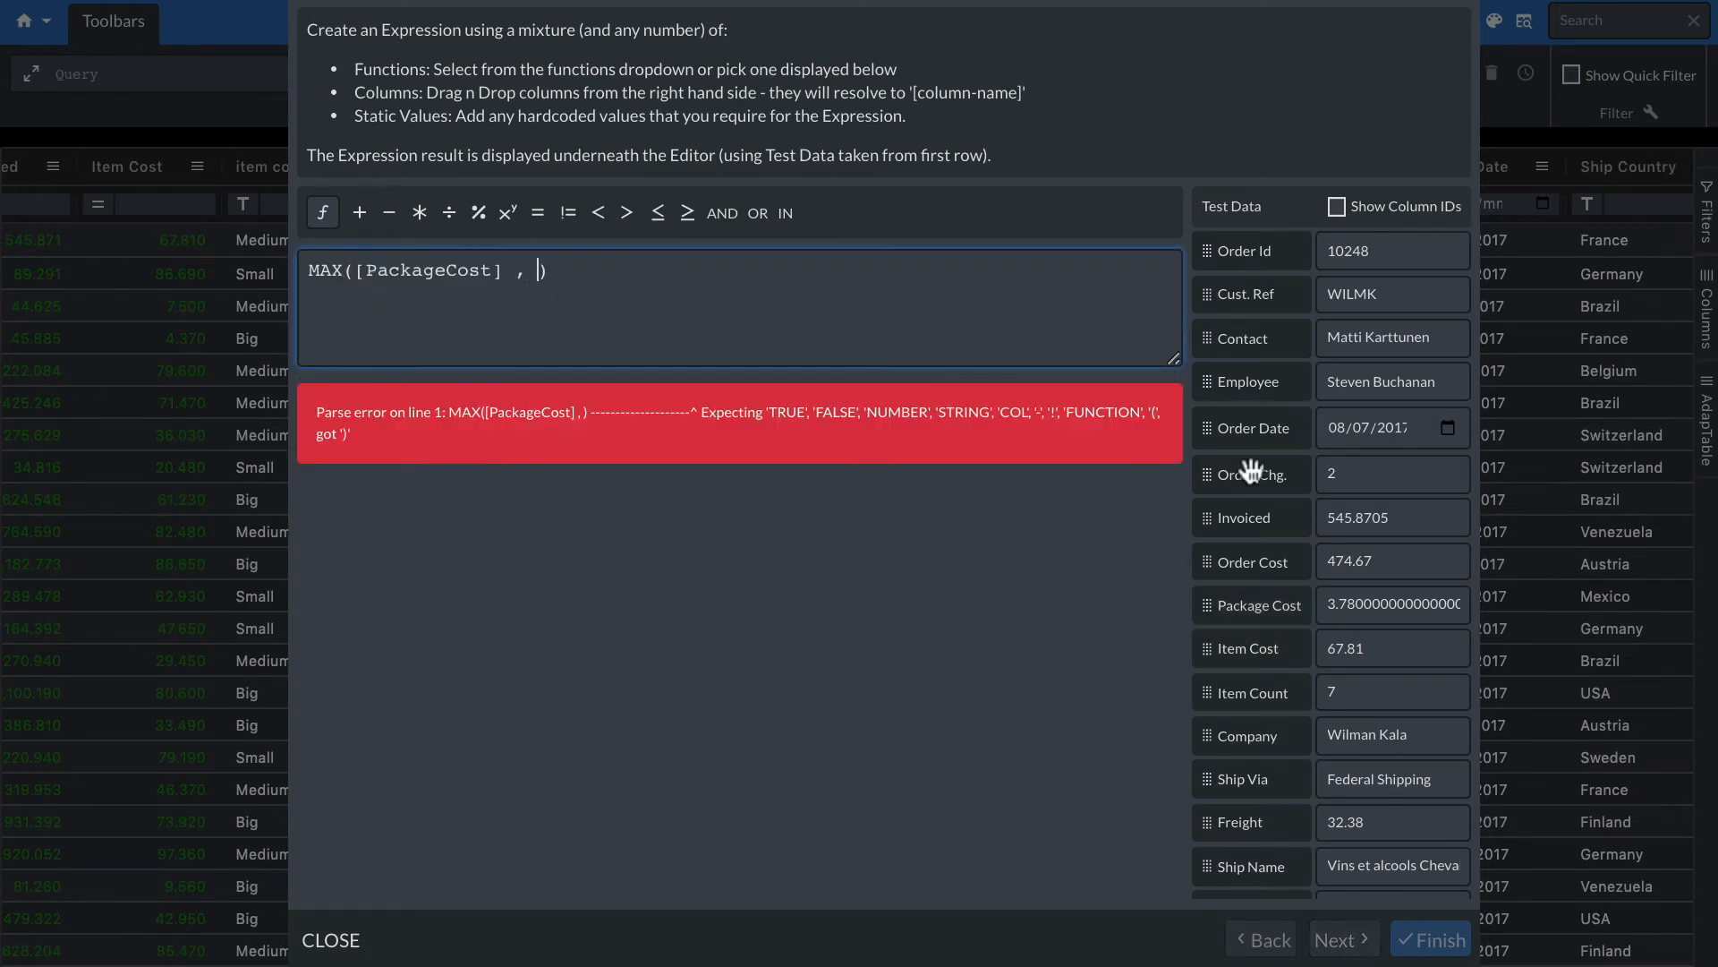
pyautogui.moveTo(1200, 566); pyautogui.dragTo(534, 272)
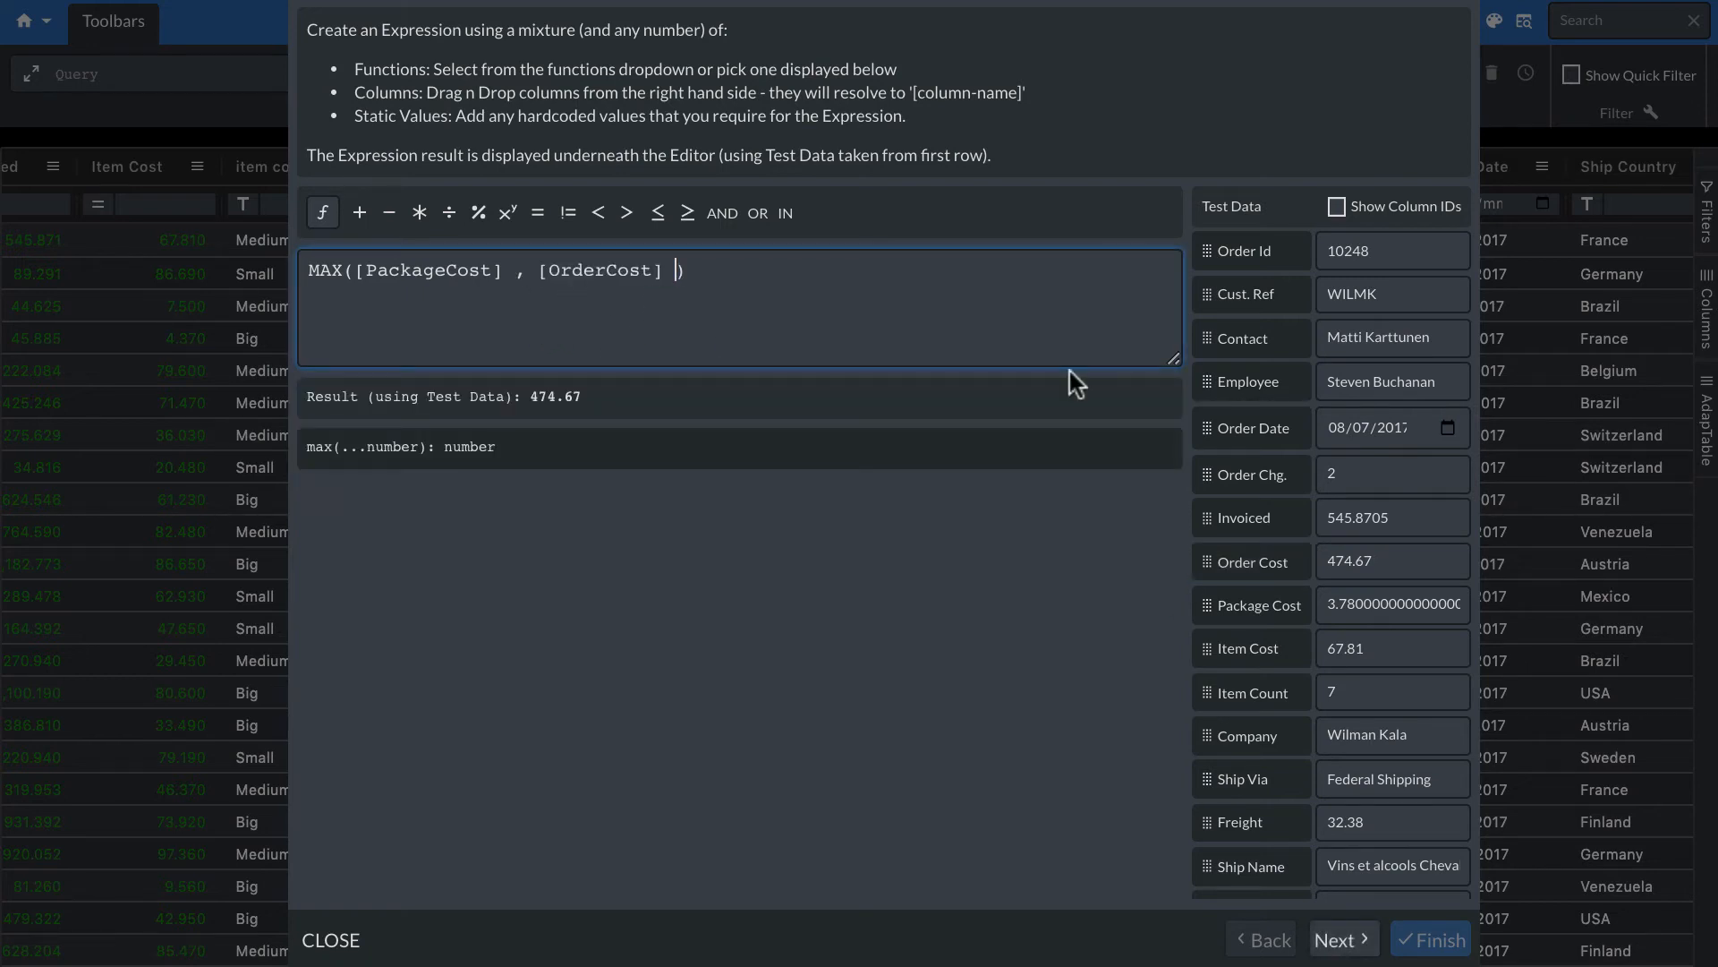
pyautogui.write(',')
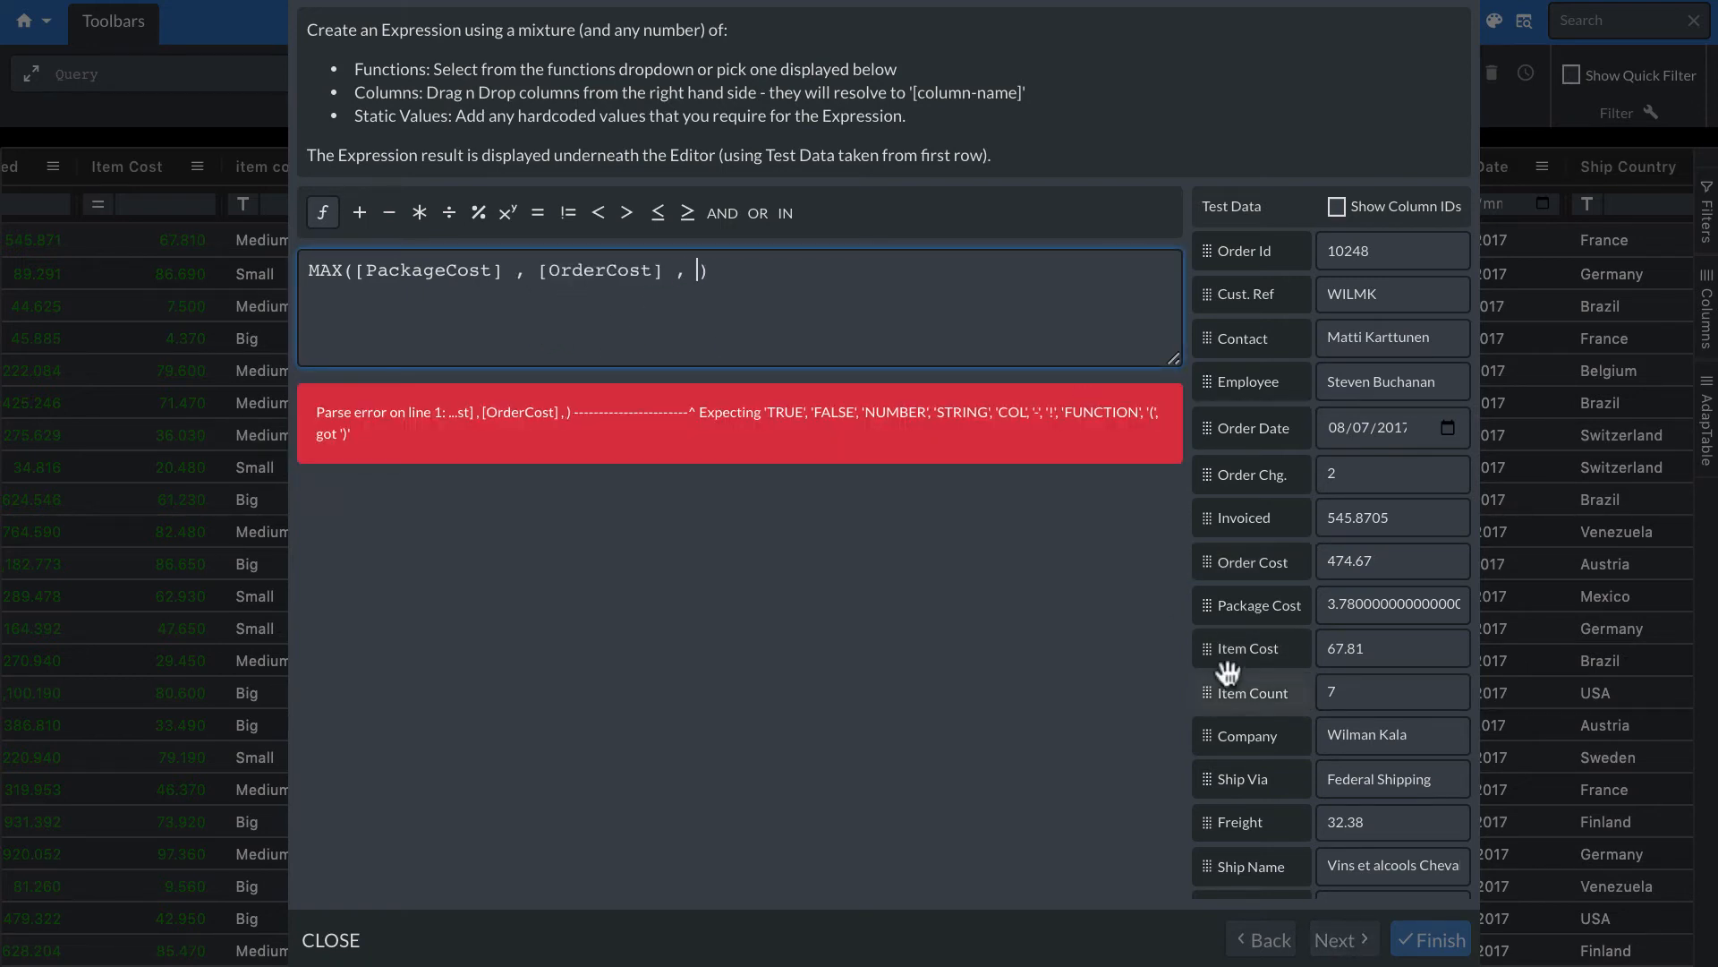
pyautogui.moveTo(1227, 664); pyautogui.dragTo(696, 276)
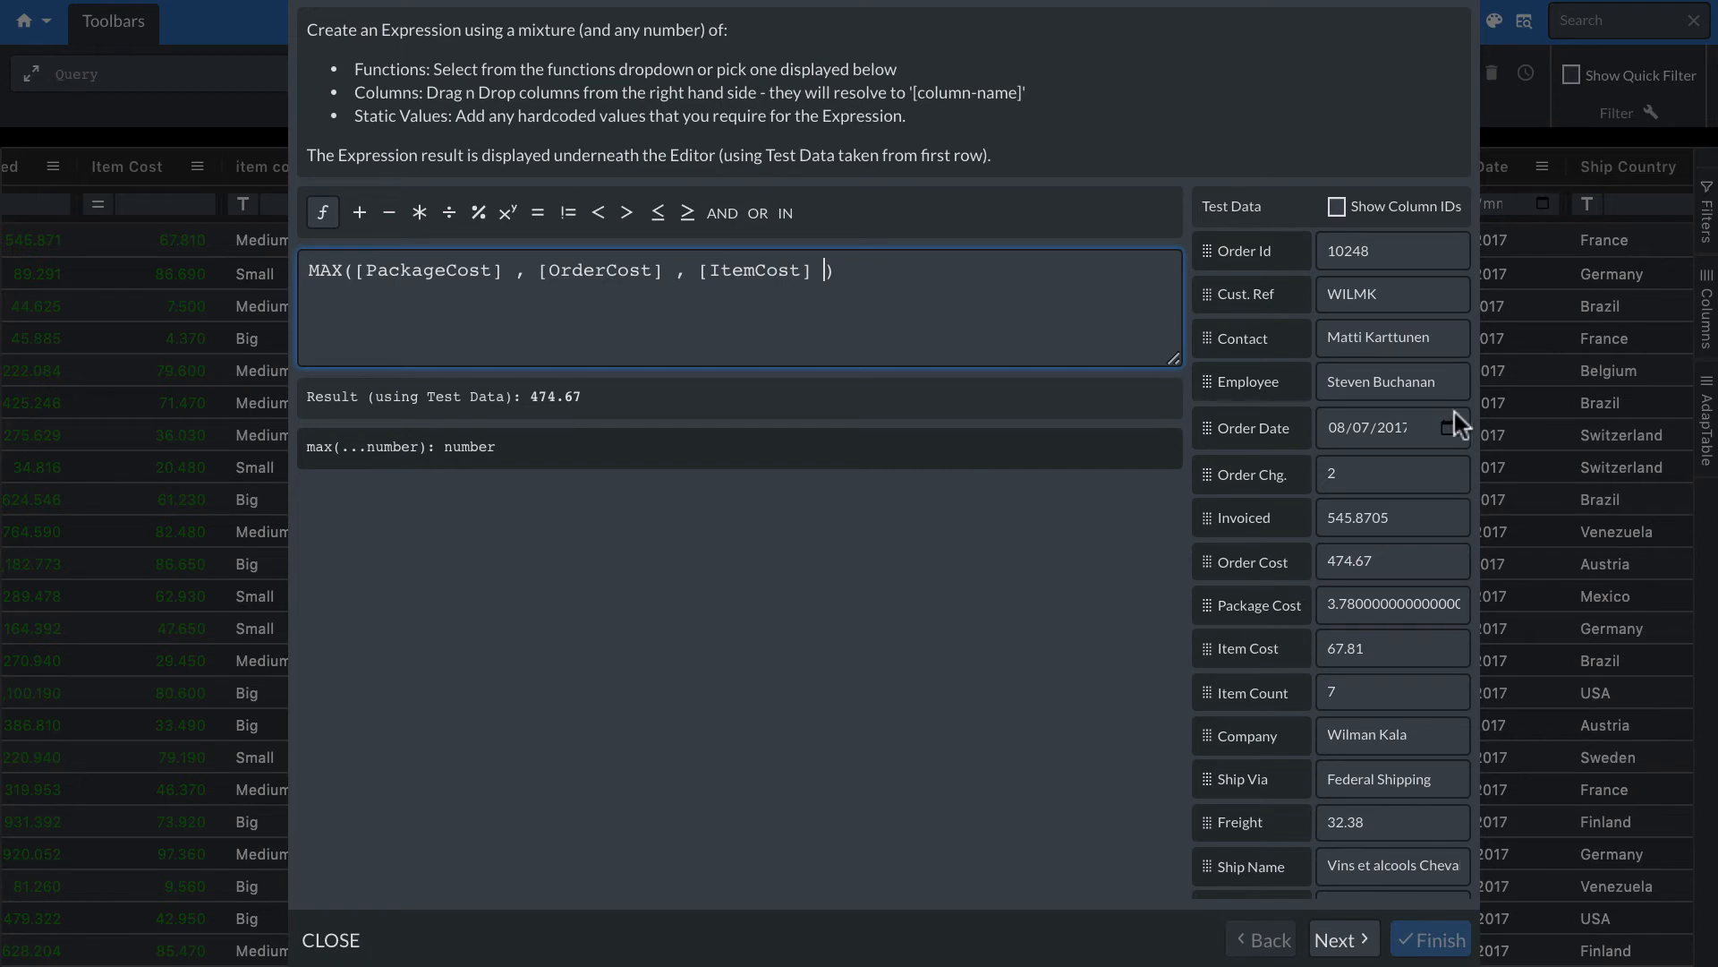
pyautogui.scroll(-1, 1351, 365)
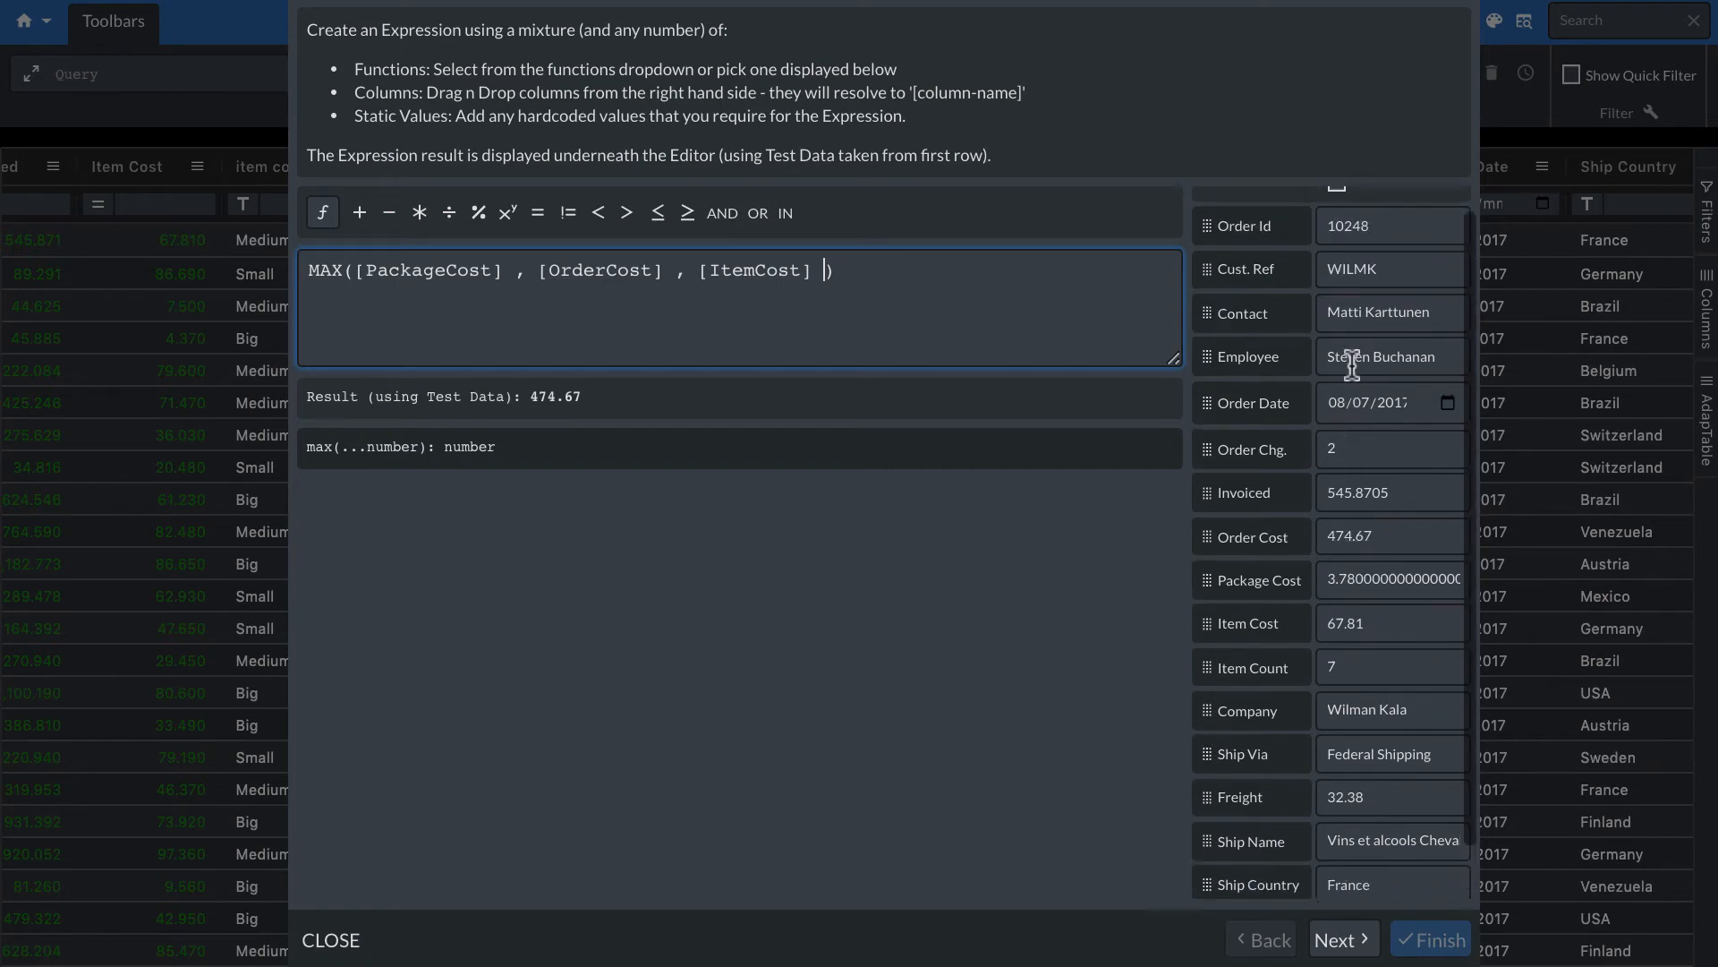
pyautogui.scroll(2, 1351, 375)
# Give the calculated column the id and name bestcost, then save it and close the calculated columns
pyautogui.click(1342, 939)
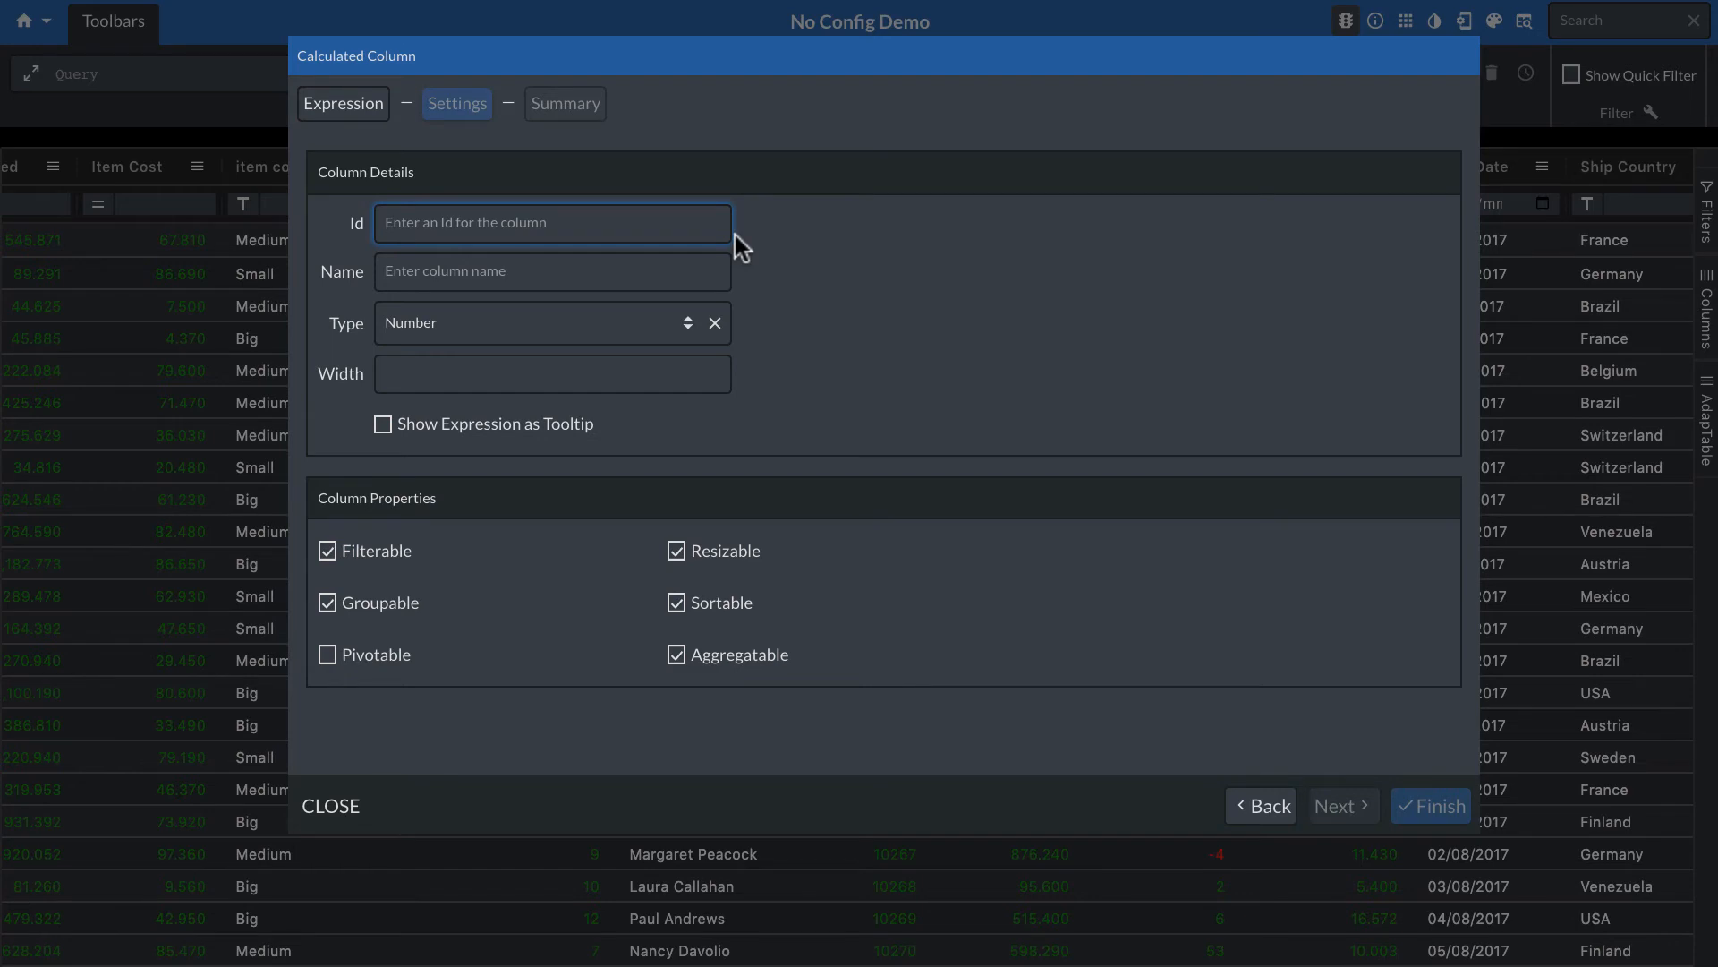
pyautogui.write('bestcost')
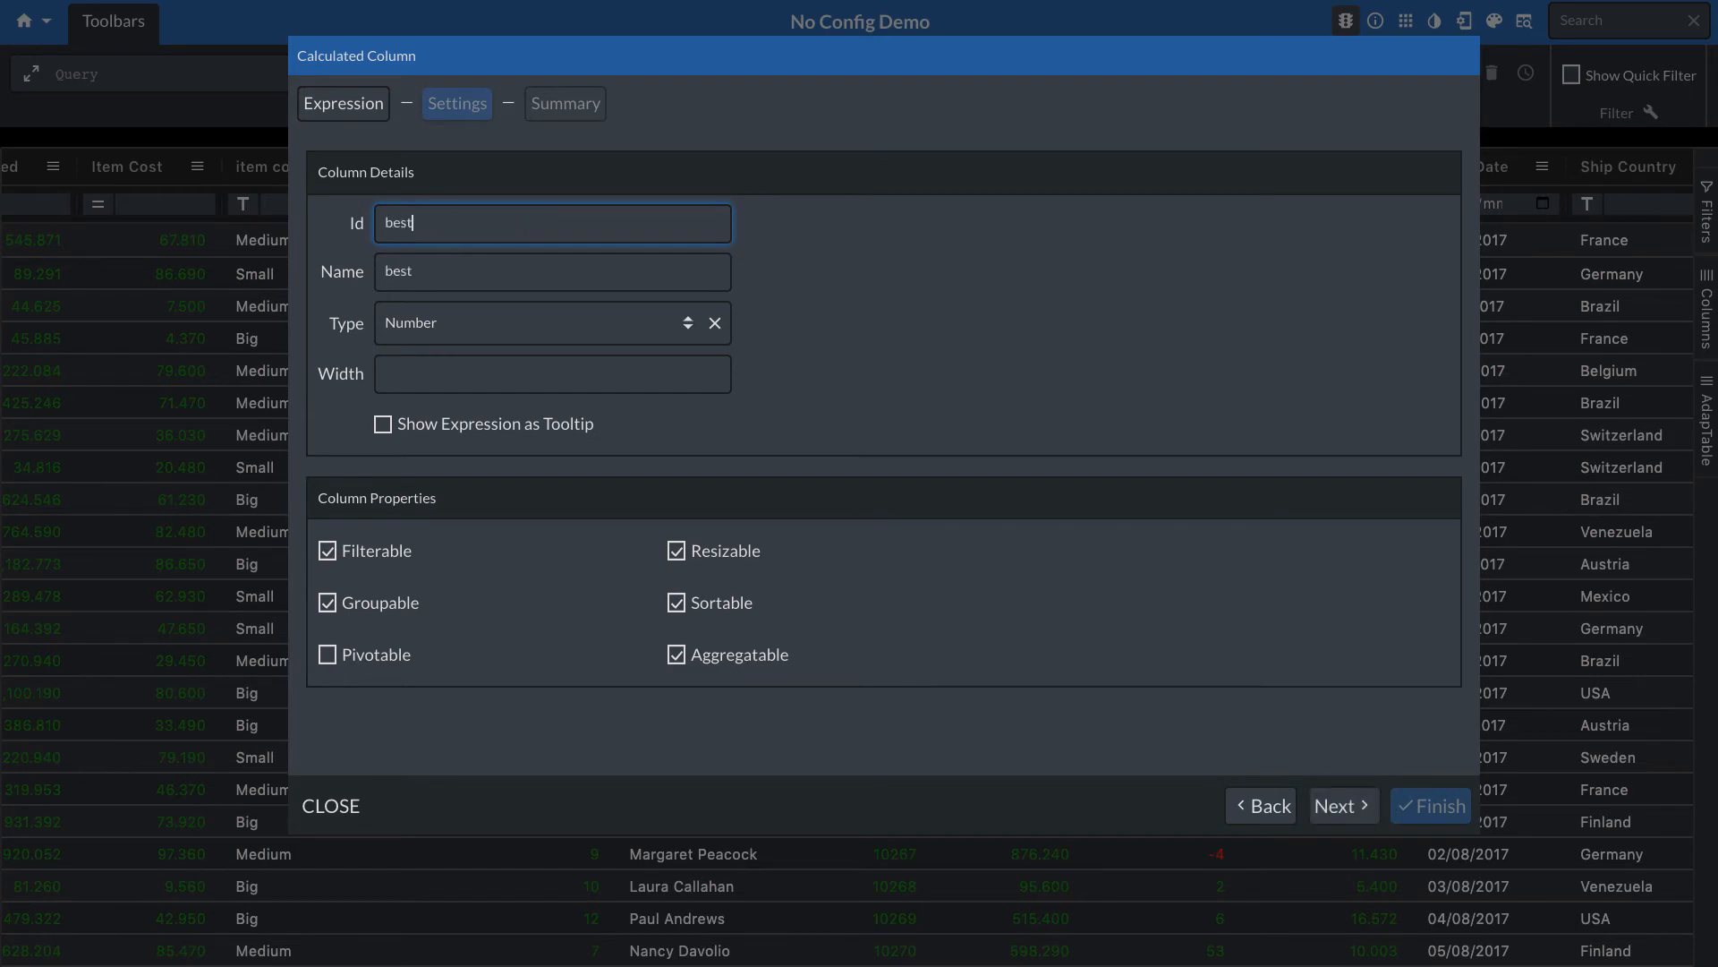
pyautogui.click(1342, 806)
pyautogui.click(1436, 807)
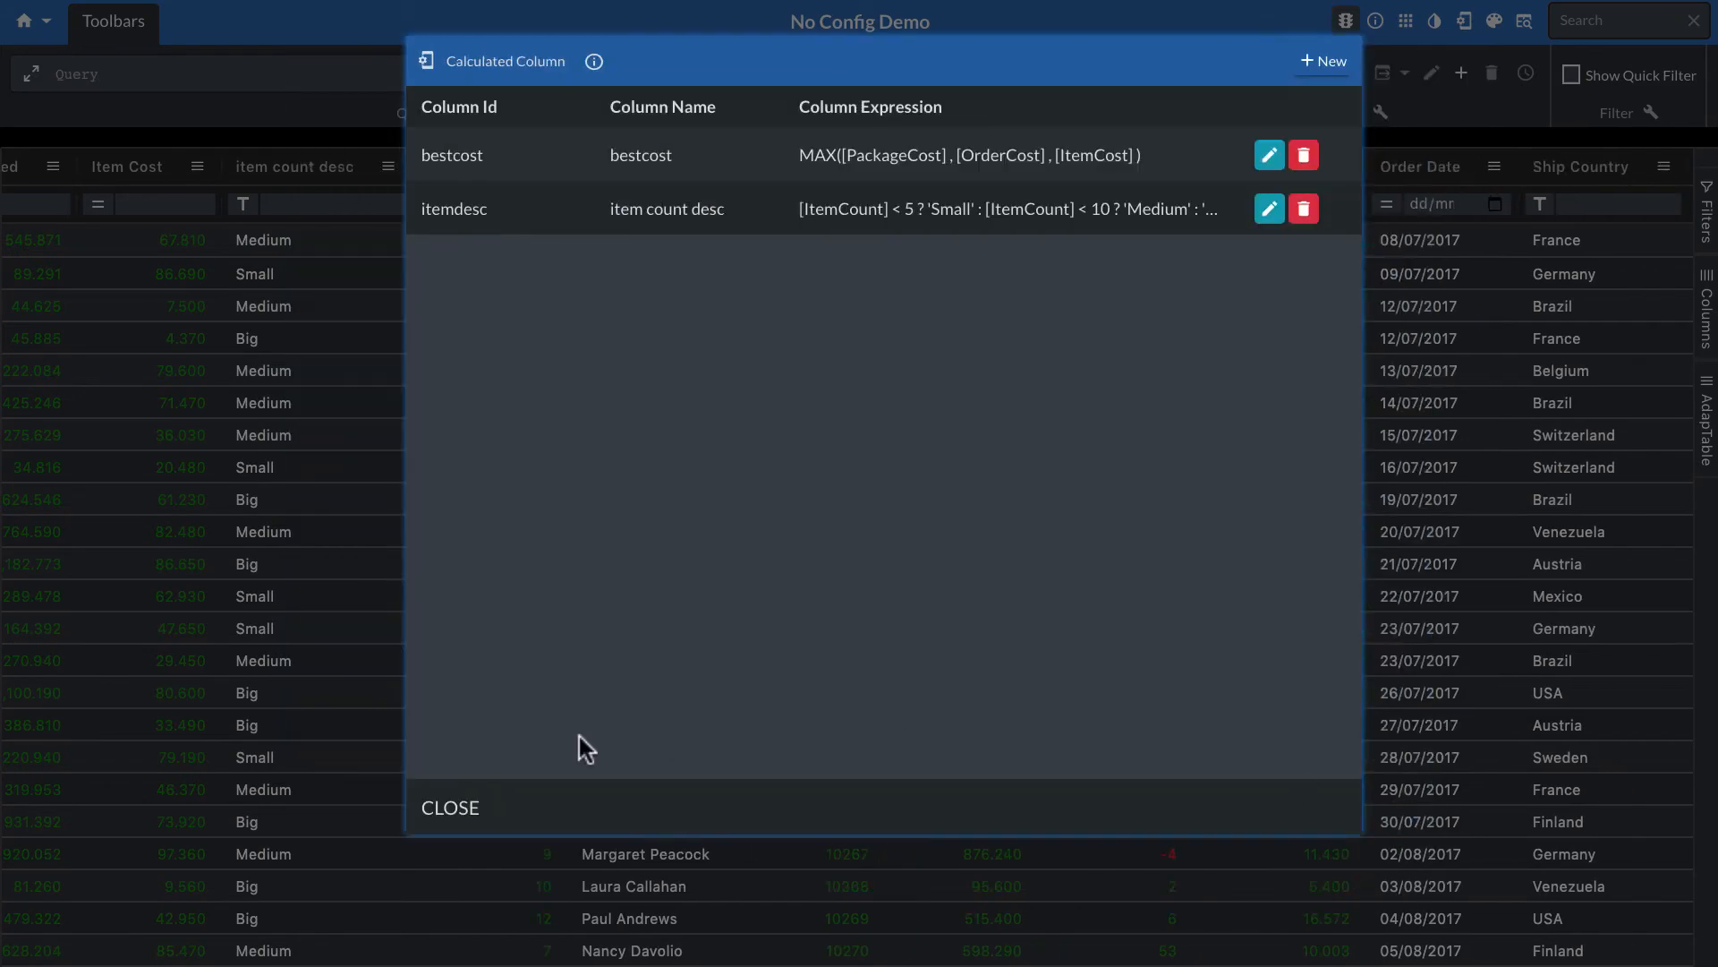
pyautogui.click(447, 806)
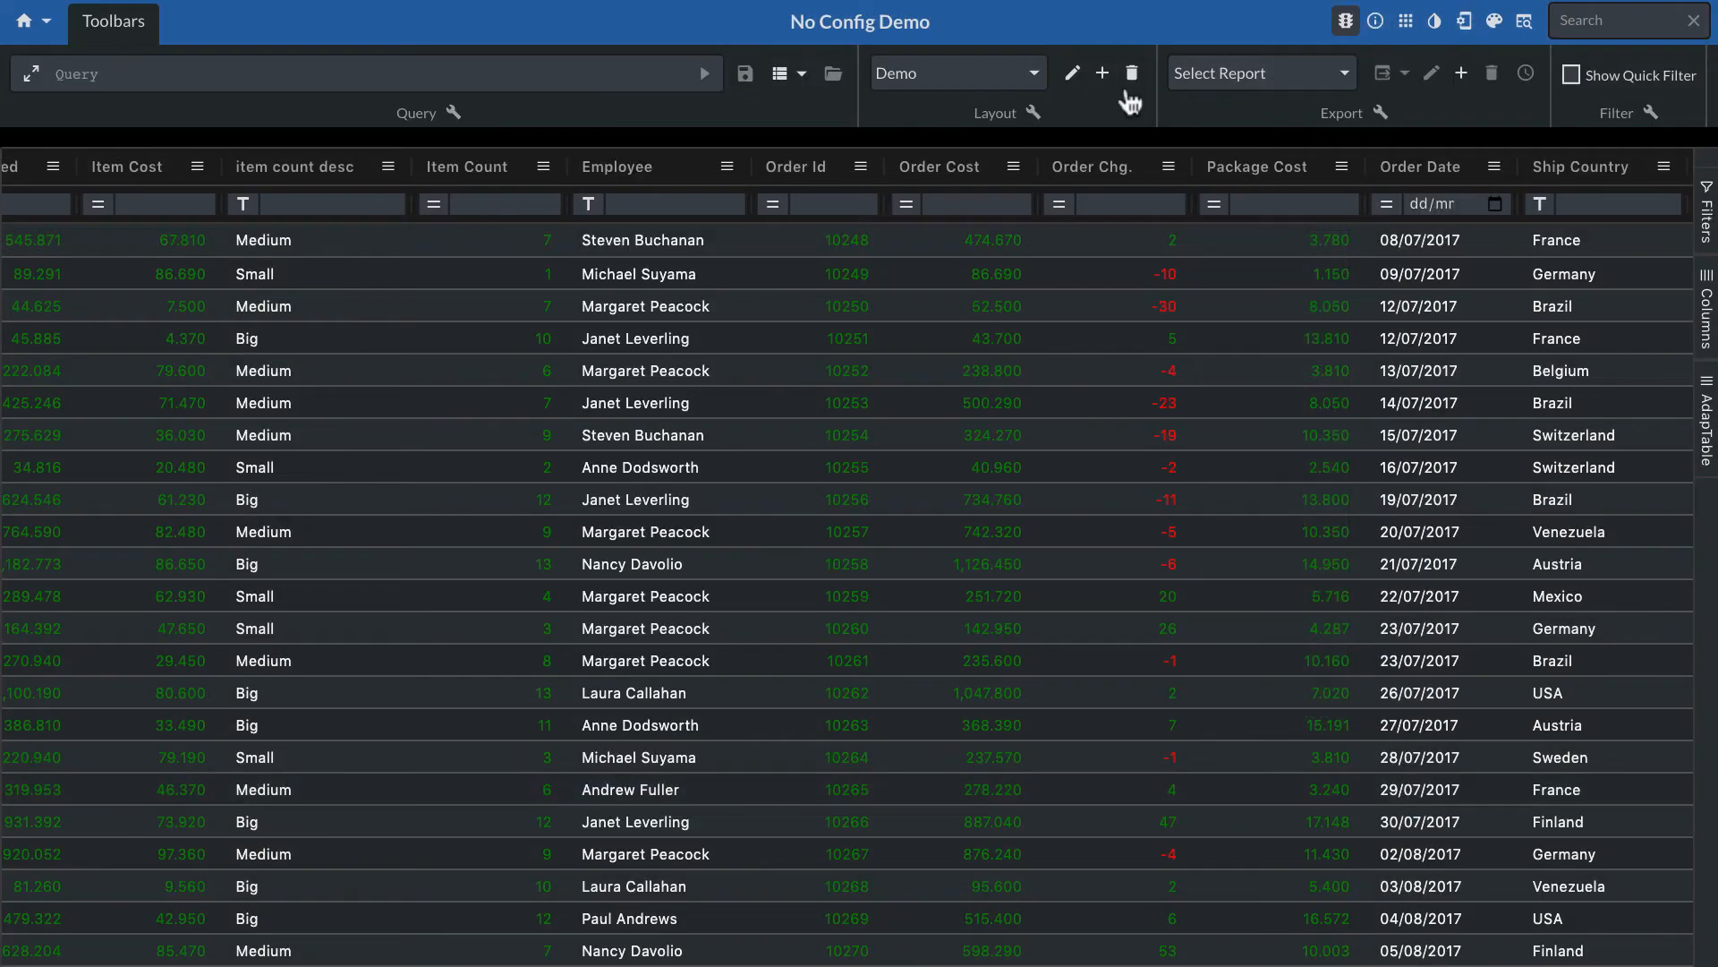
# Edit the Demo layout to make bestcost visible and place it as the first column, ahead of Ship Via
pyautogui.click(1073, 73)
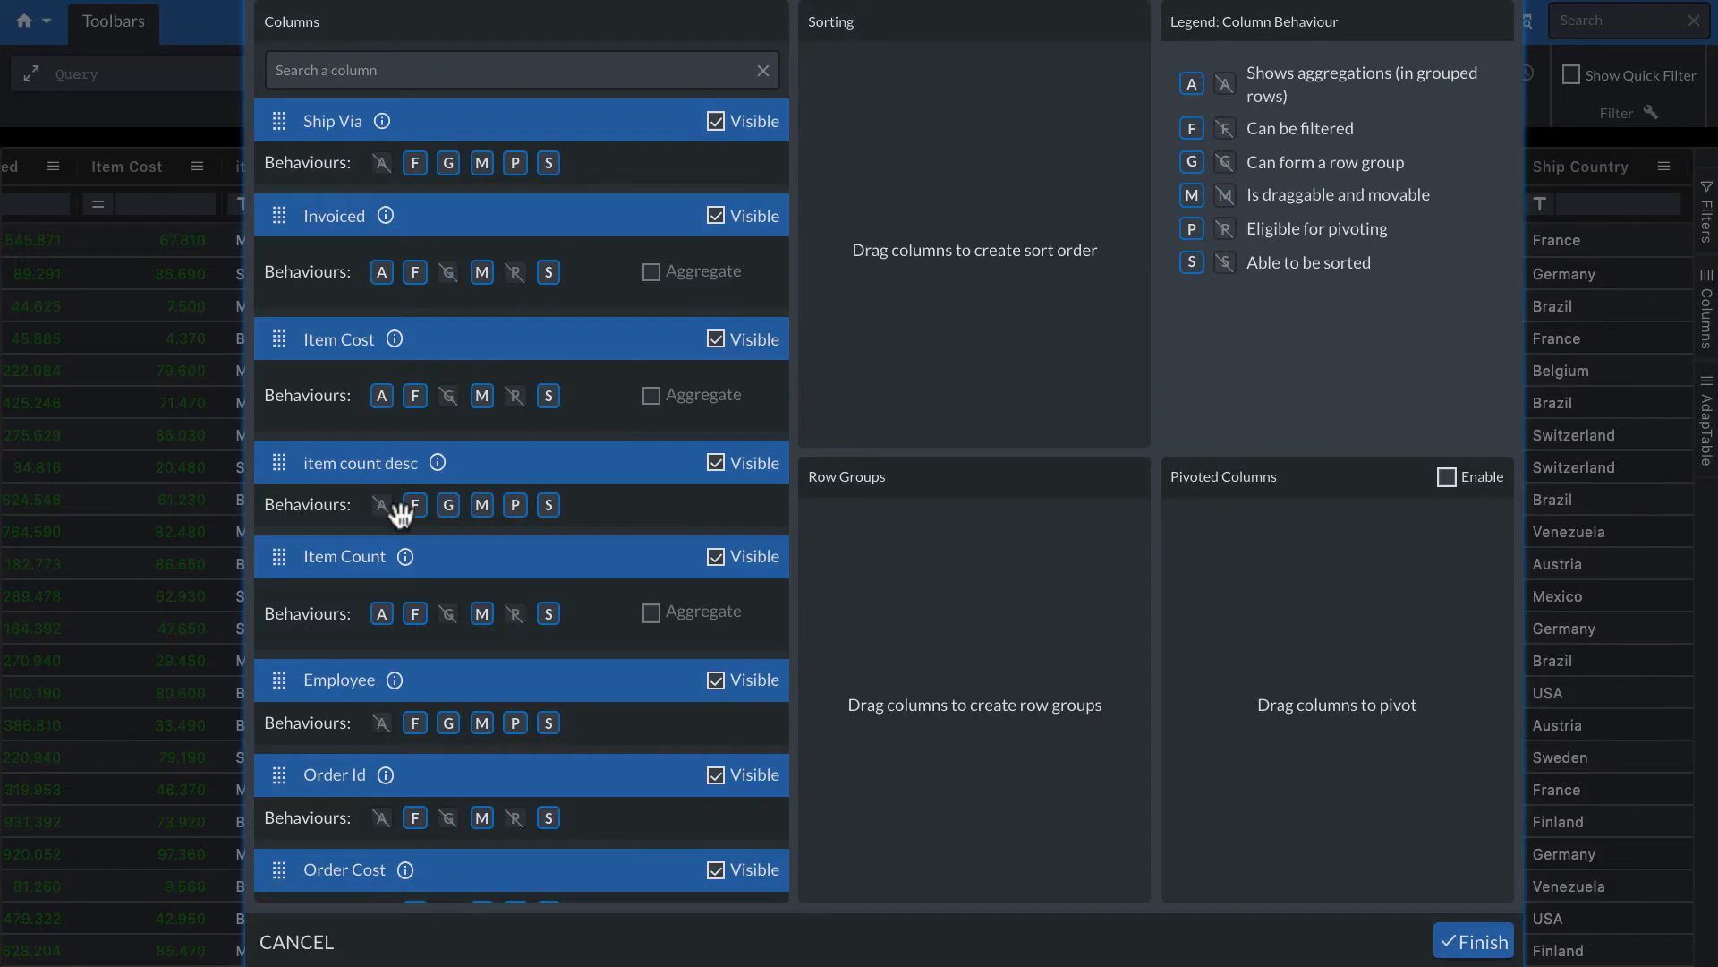
pyautogui.scroll(-10, 402, 499)
pyautogui.click(735, 805)
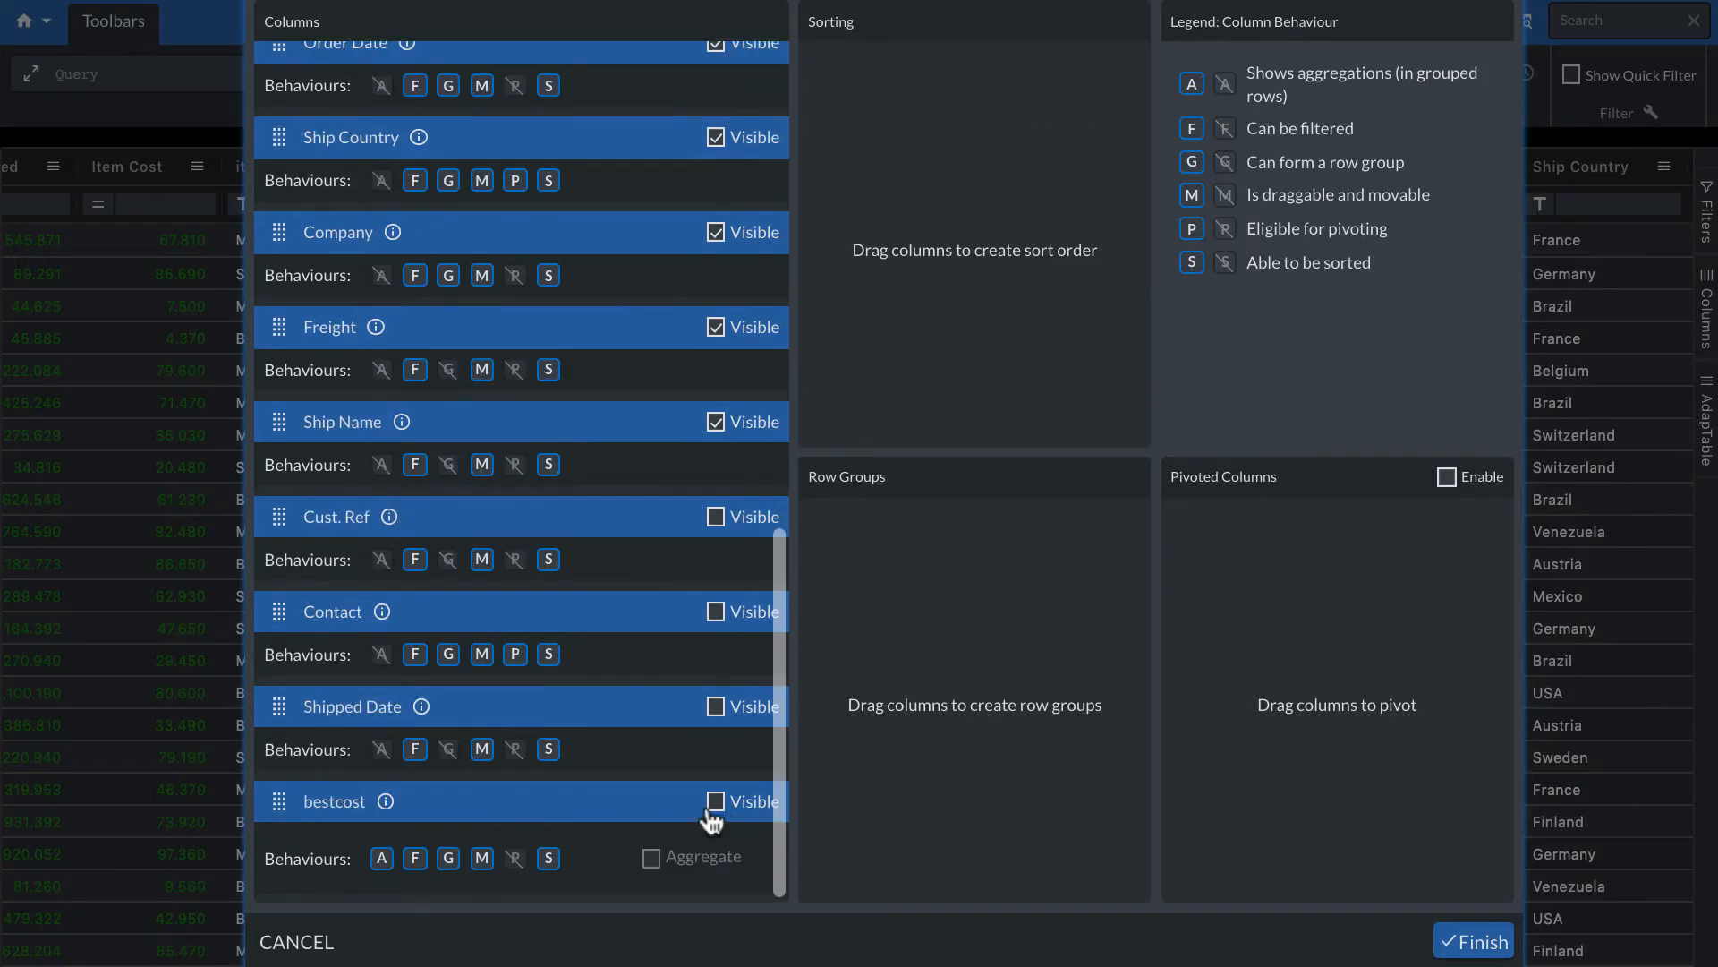
pyautogui.moveTo(288, 809); pyautogui.dragTo(313, 100)
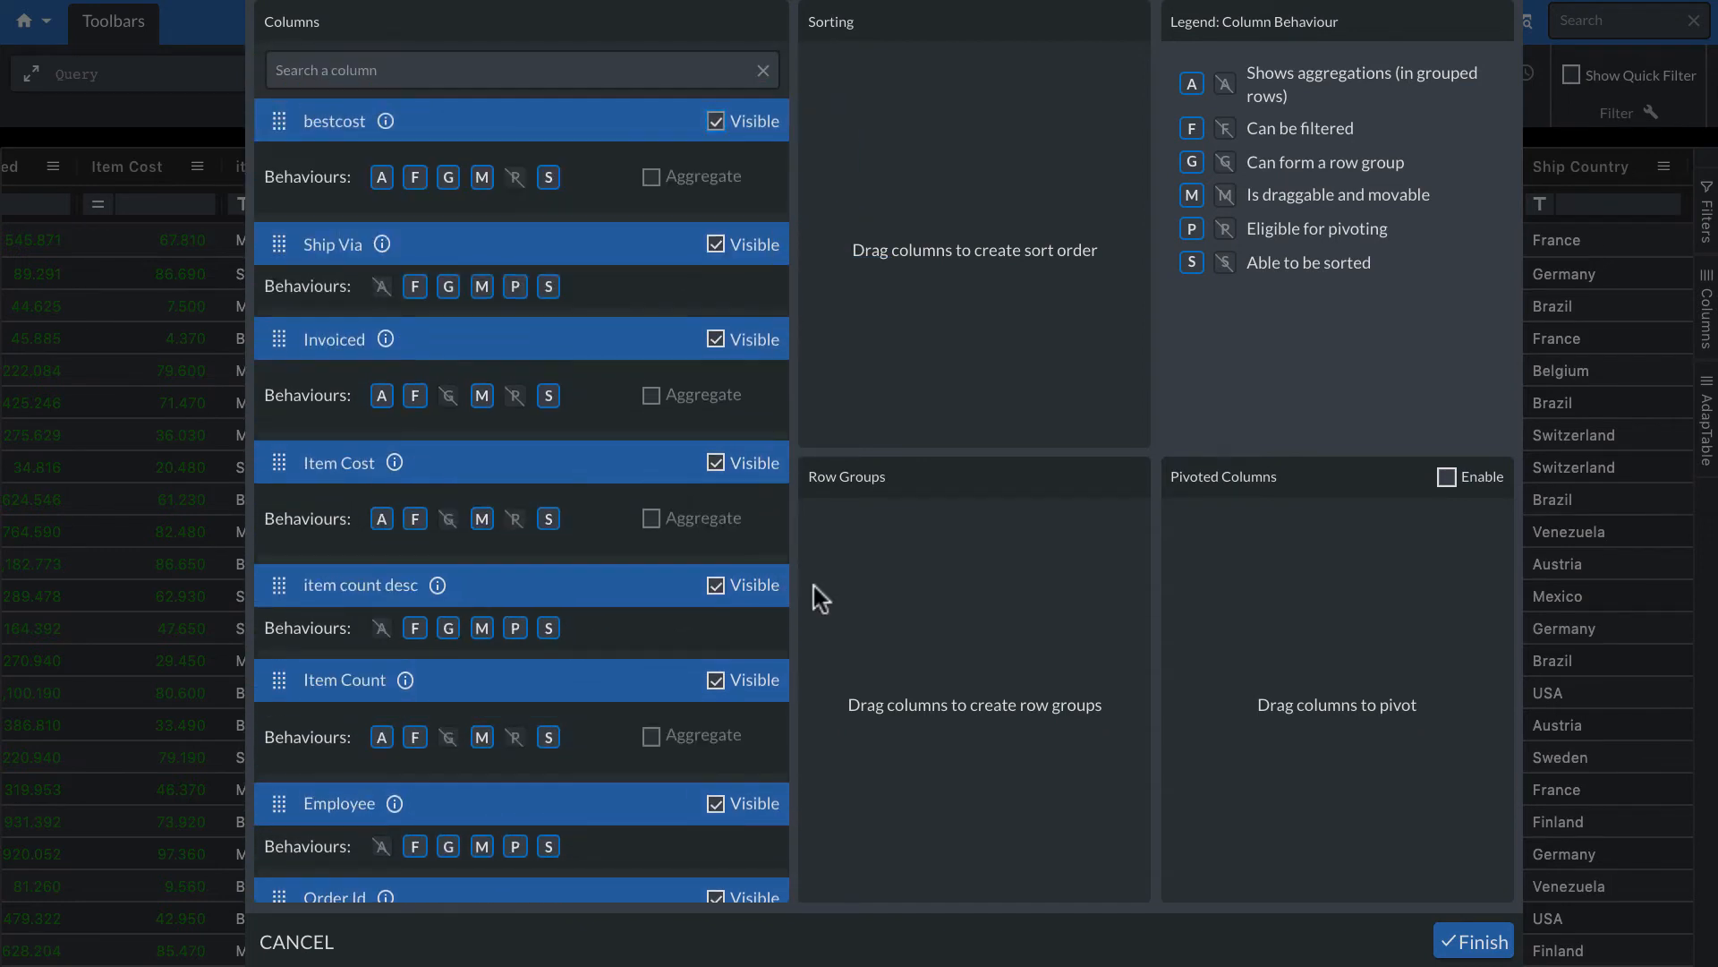
pyautogui.click(1468, 942)
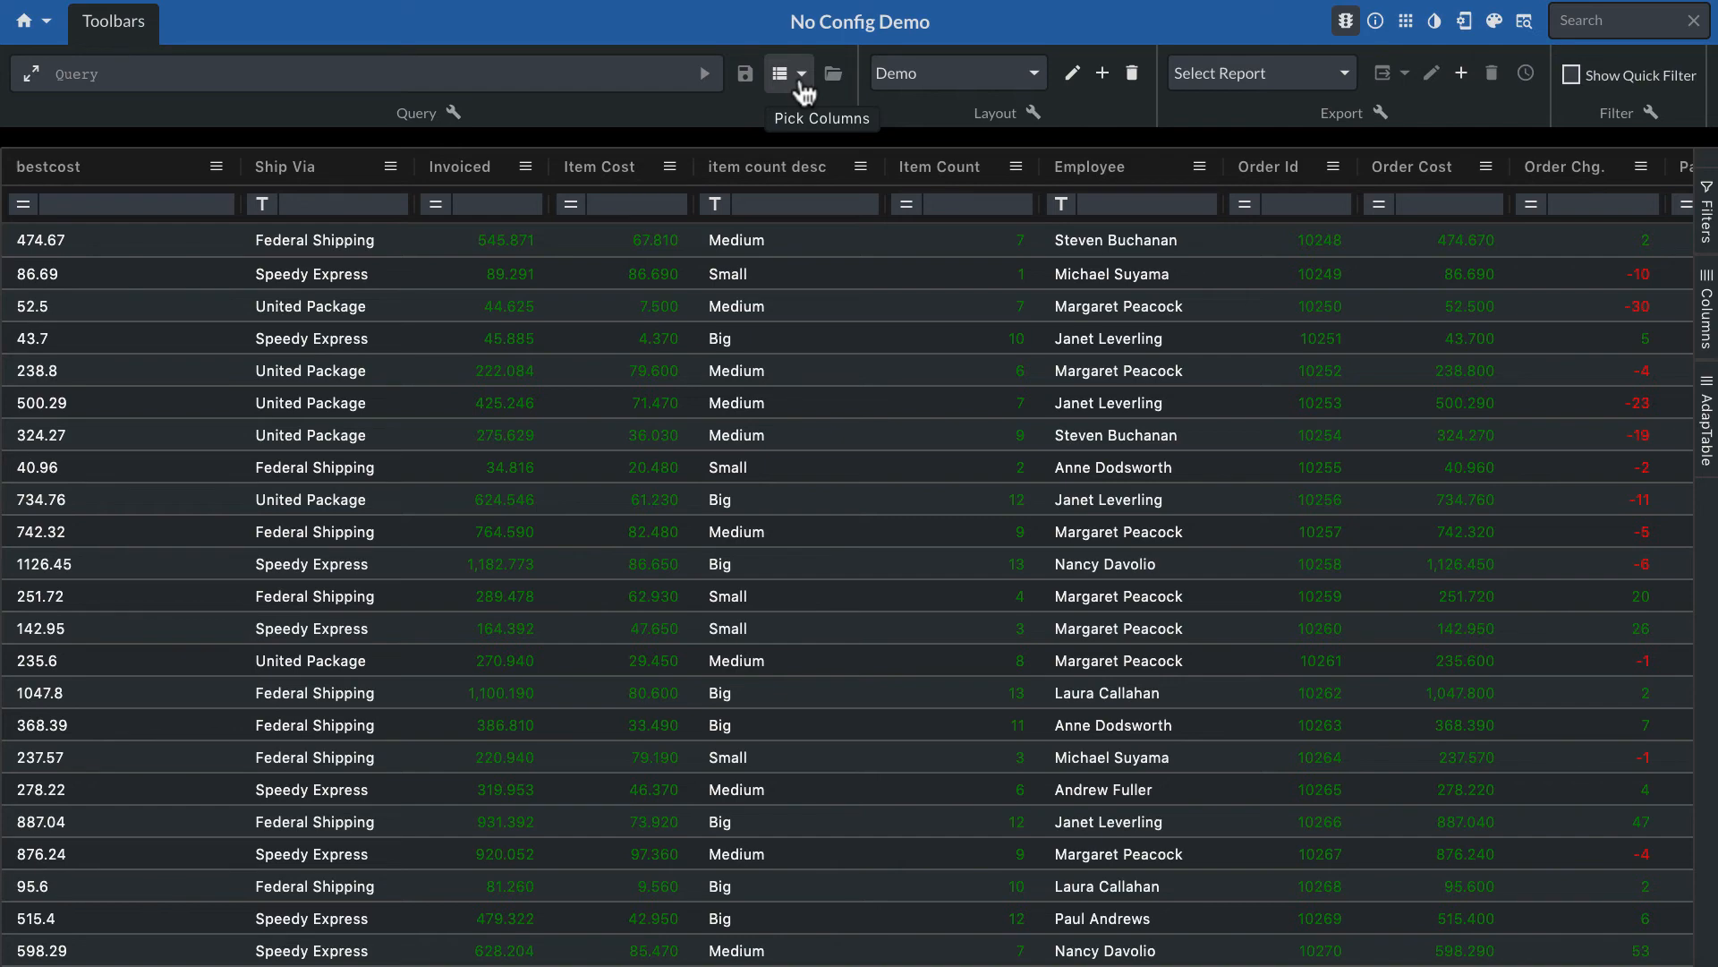
# Move the Ship Country column in the grid to directly after item count desc
pyautogui.hscroll(5, 755, 453)
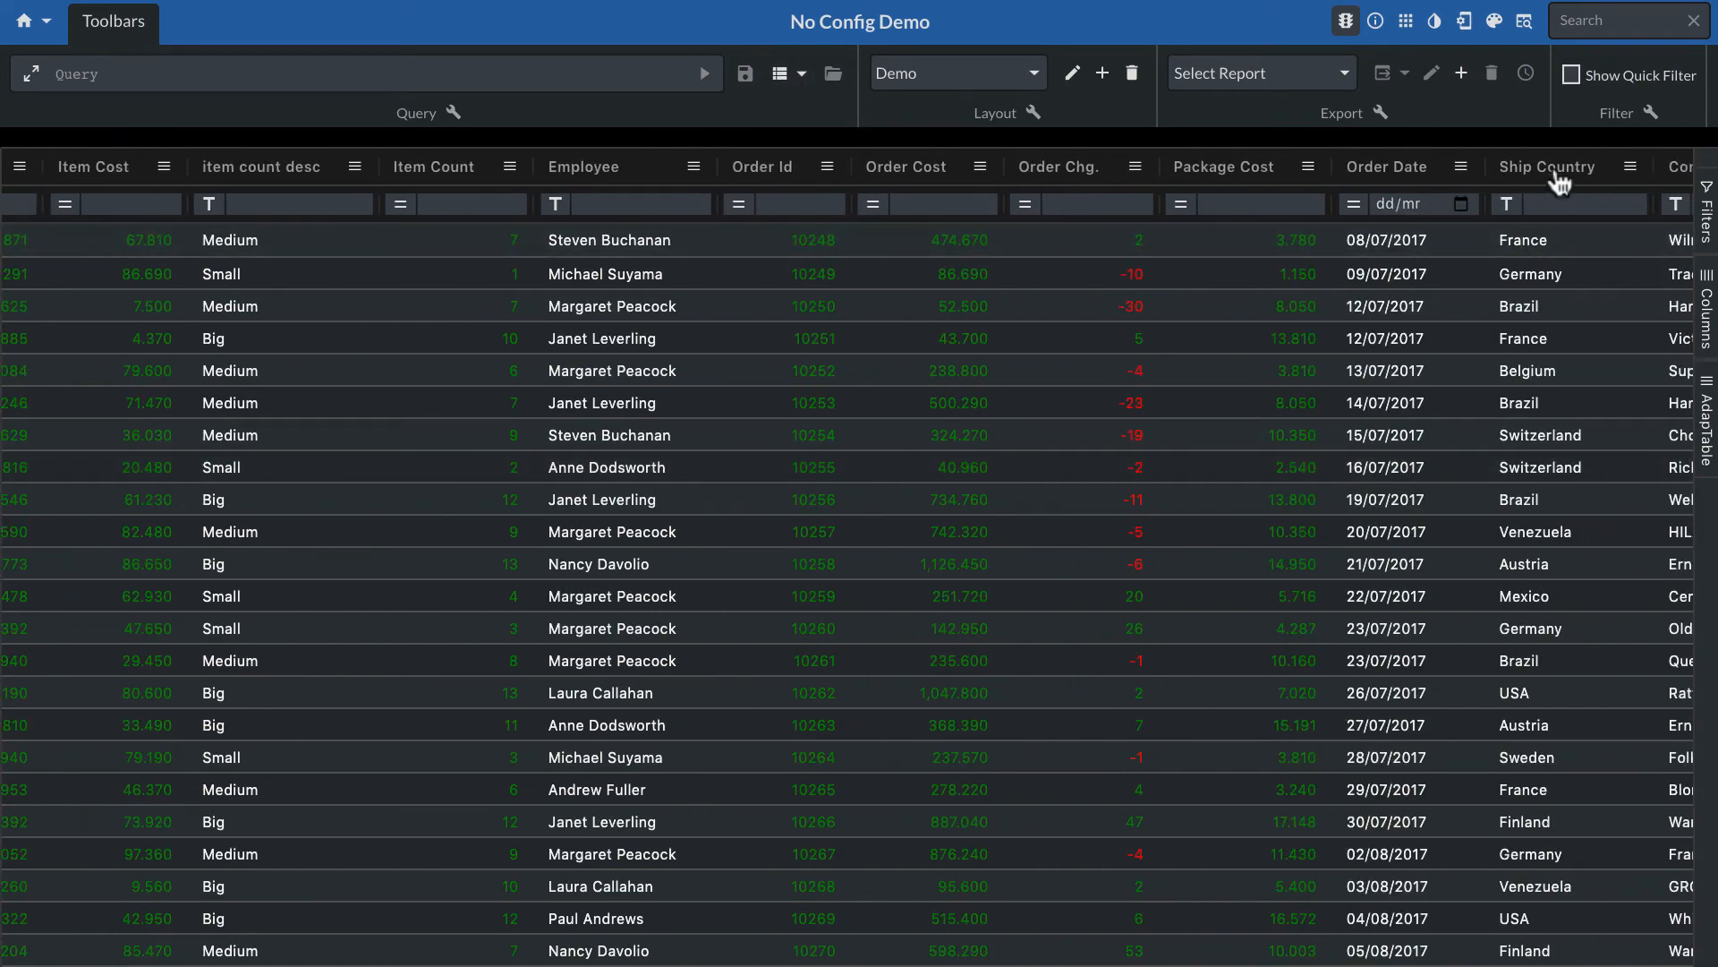
pyautogui.moveTo(1557, 181); pyautogui.dragTo(453, 170)
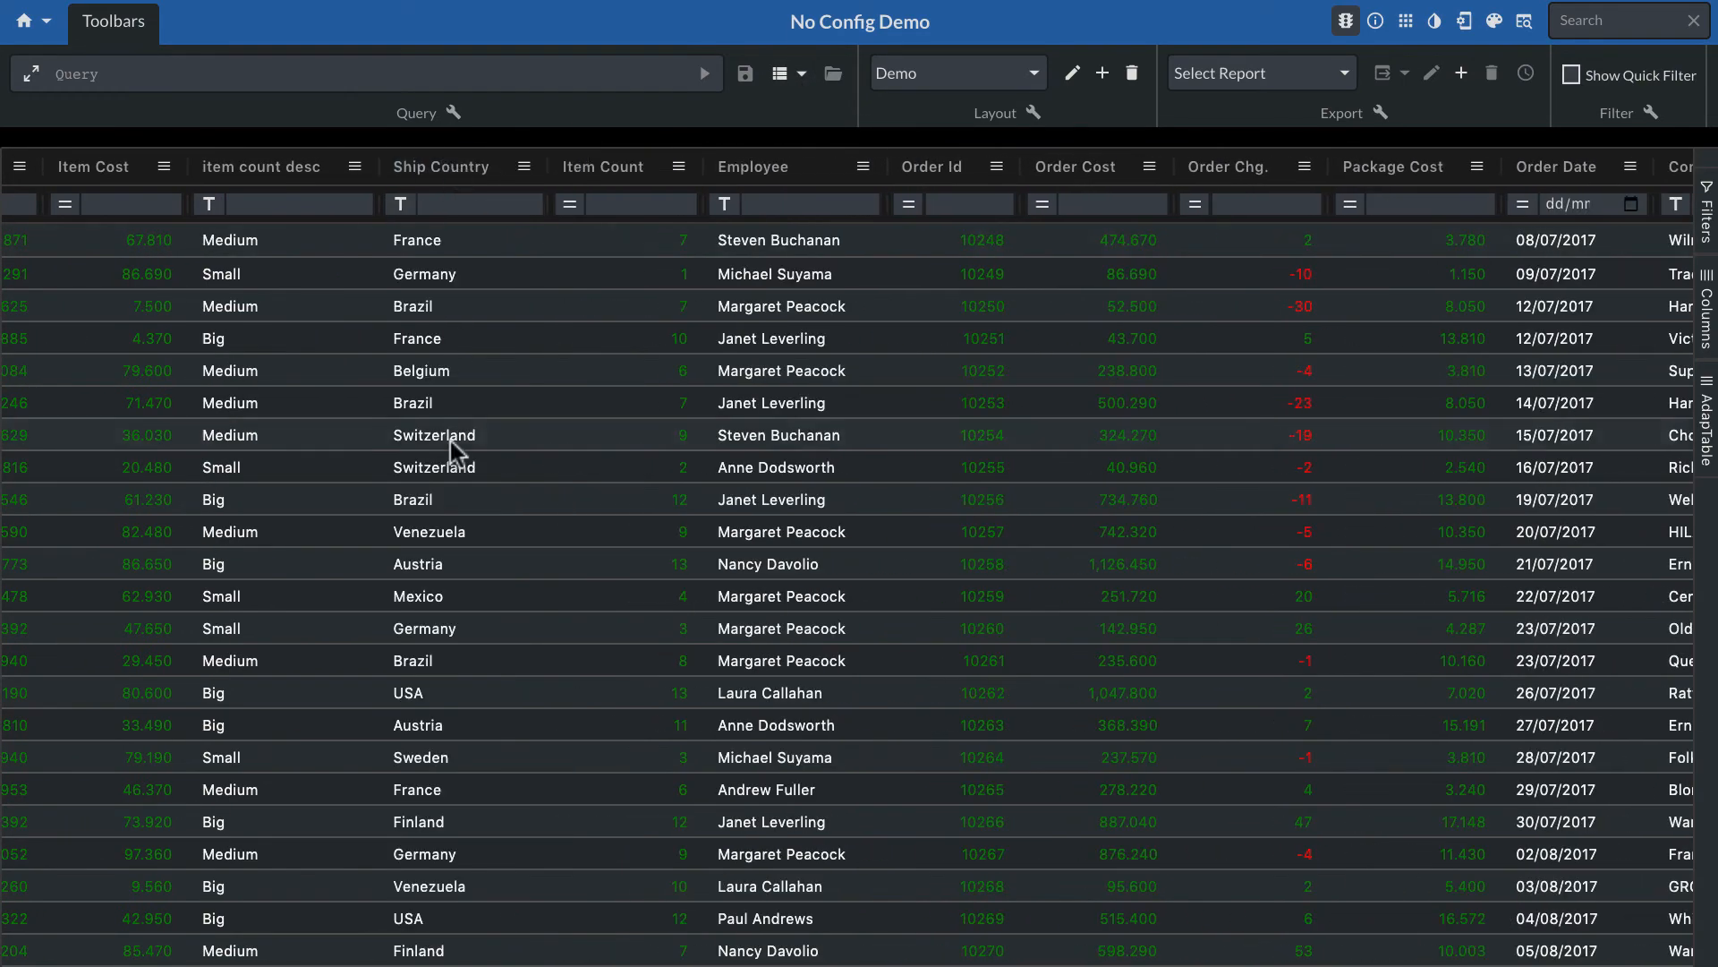
pyautogui.hscroll(-5, 455, 450)
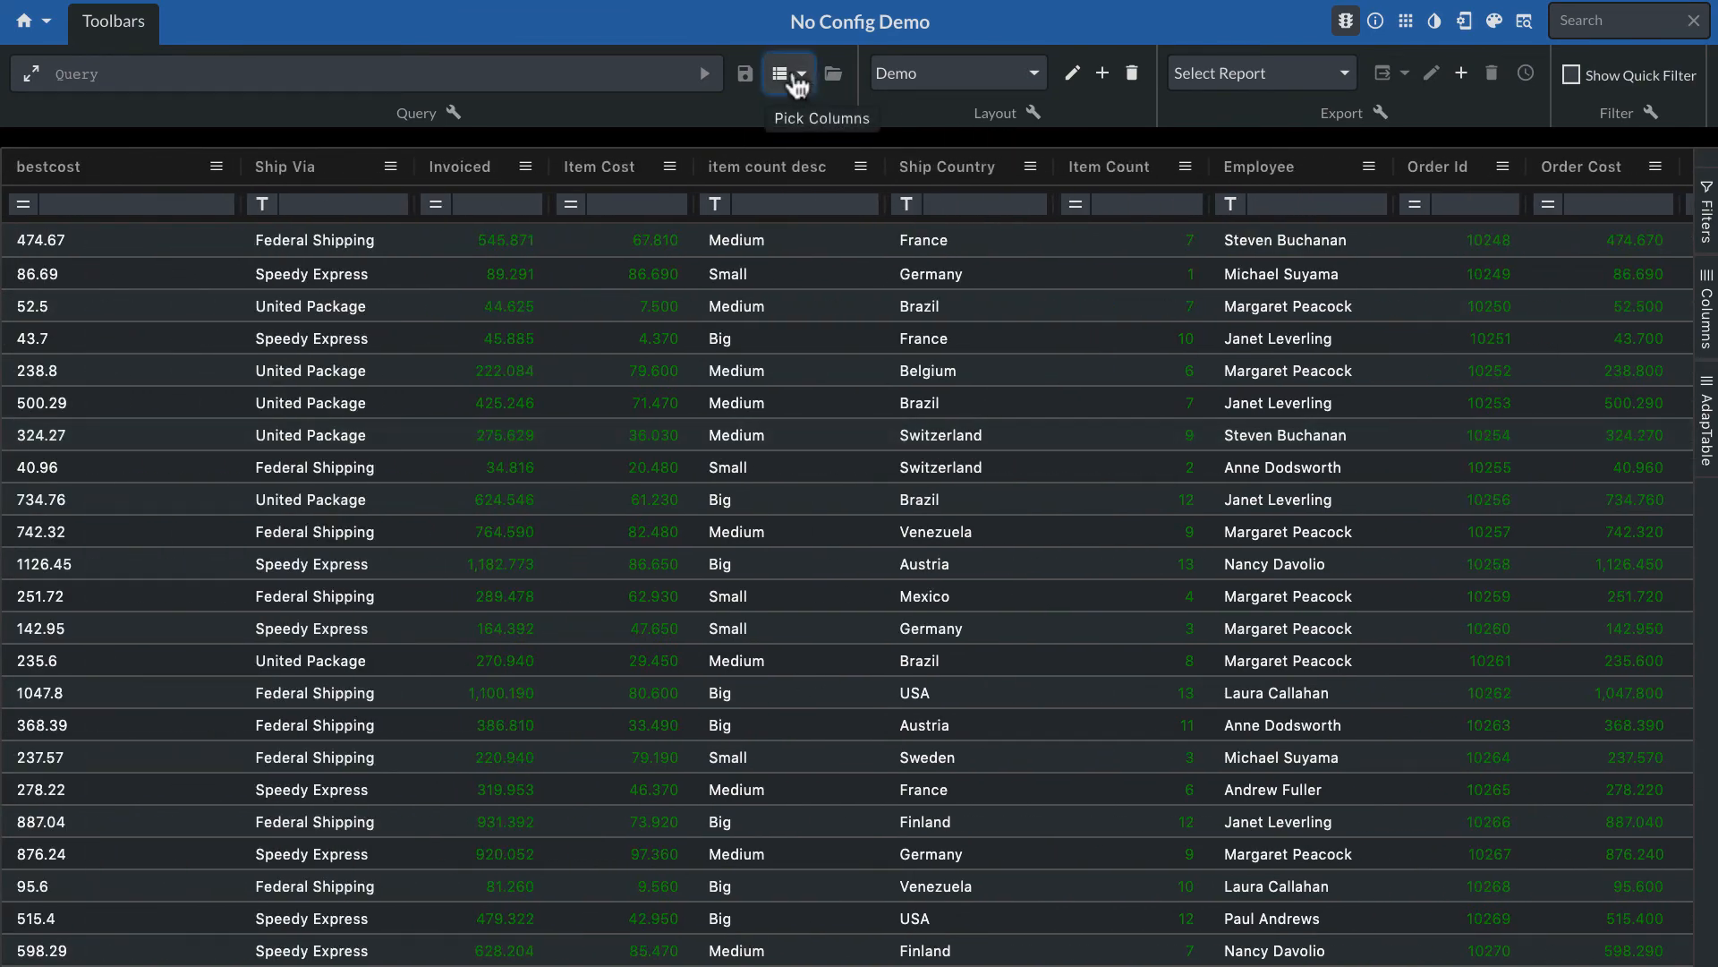
# Begin a grid query with the condition [ShipCountry] = 'France' AND
pyautogui.click(798, 83)
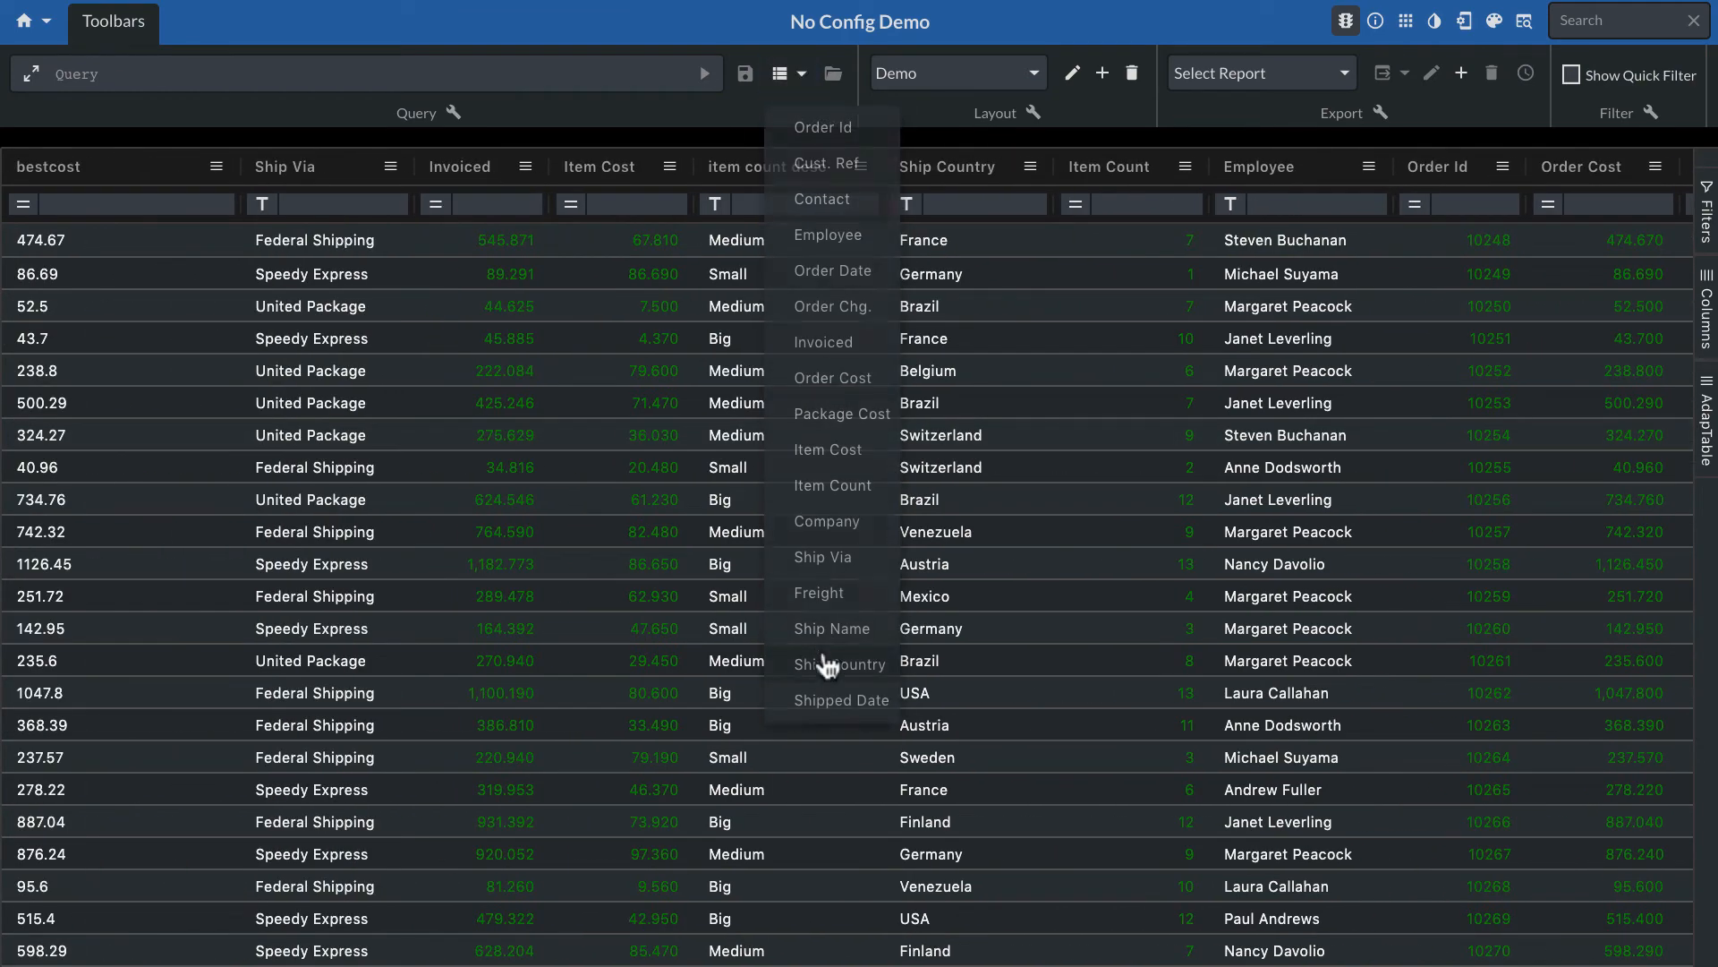
pyautogui.click(825, 667)
pyautogui.click(299, 74)
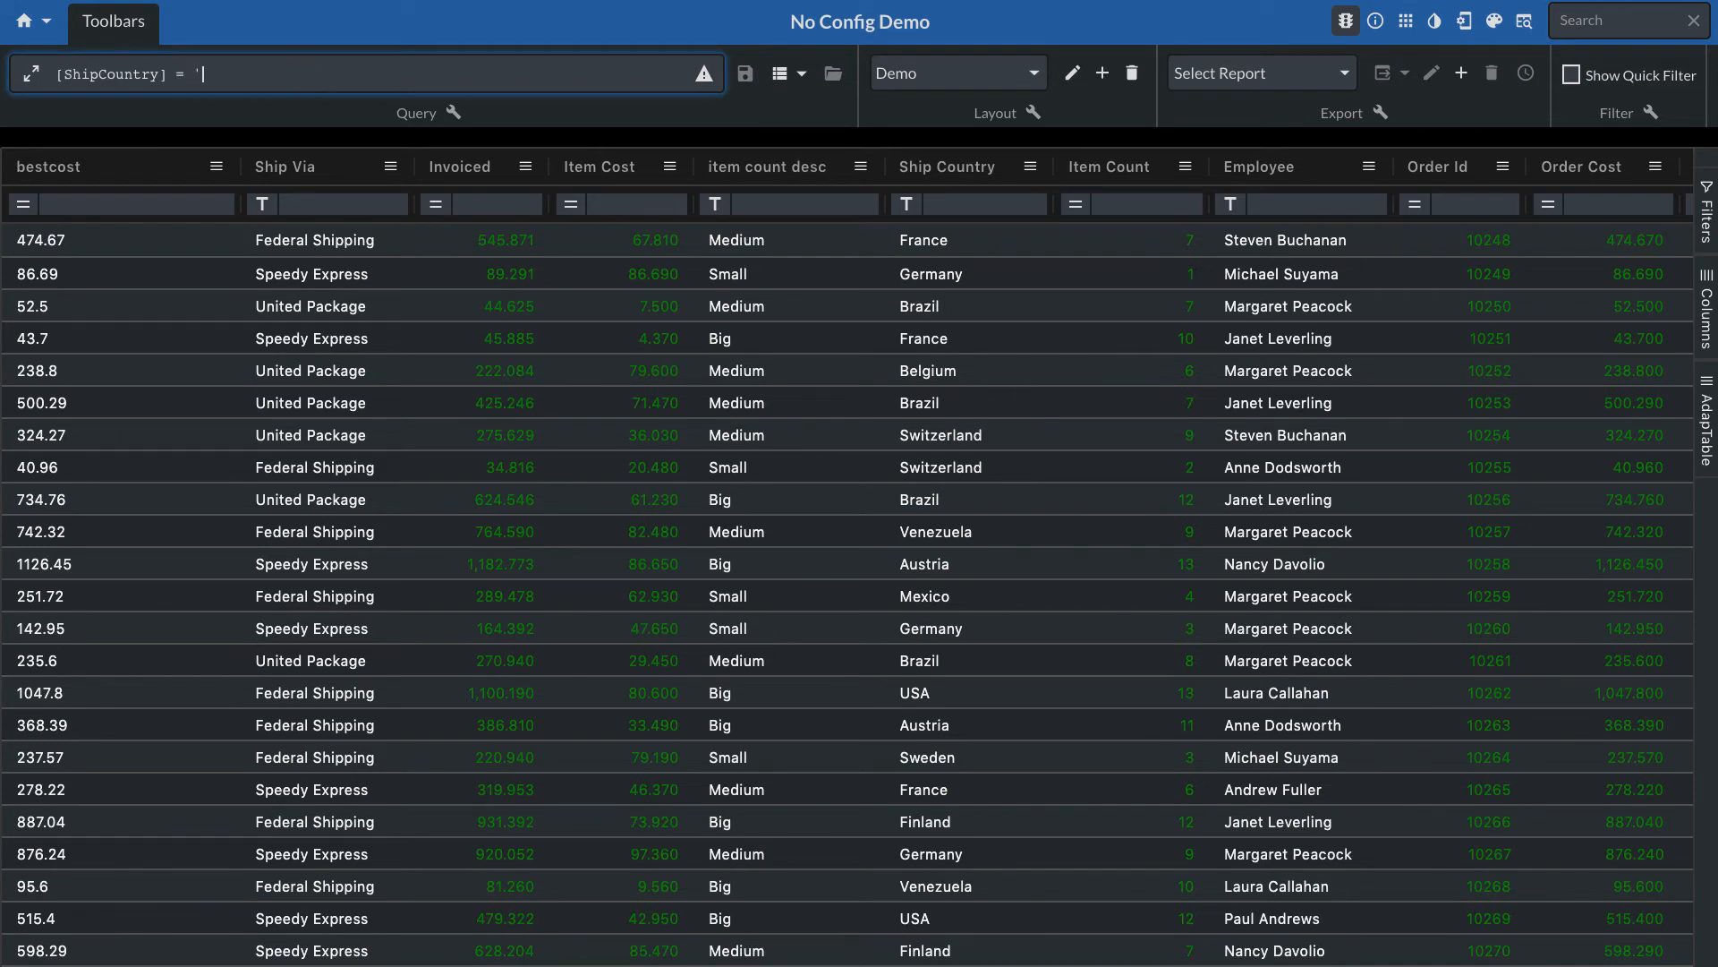
pyautogui.write("= 'France' AND")
# Complete the query with the condition [ItemCount] > 10 and run it on the grid
pyautogui.click(797, 73)
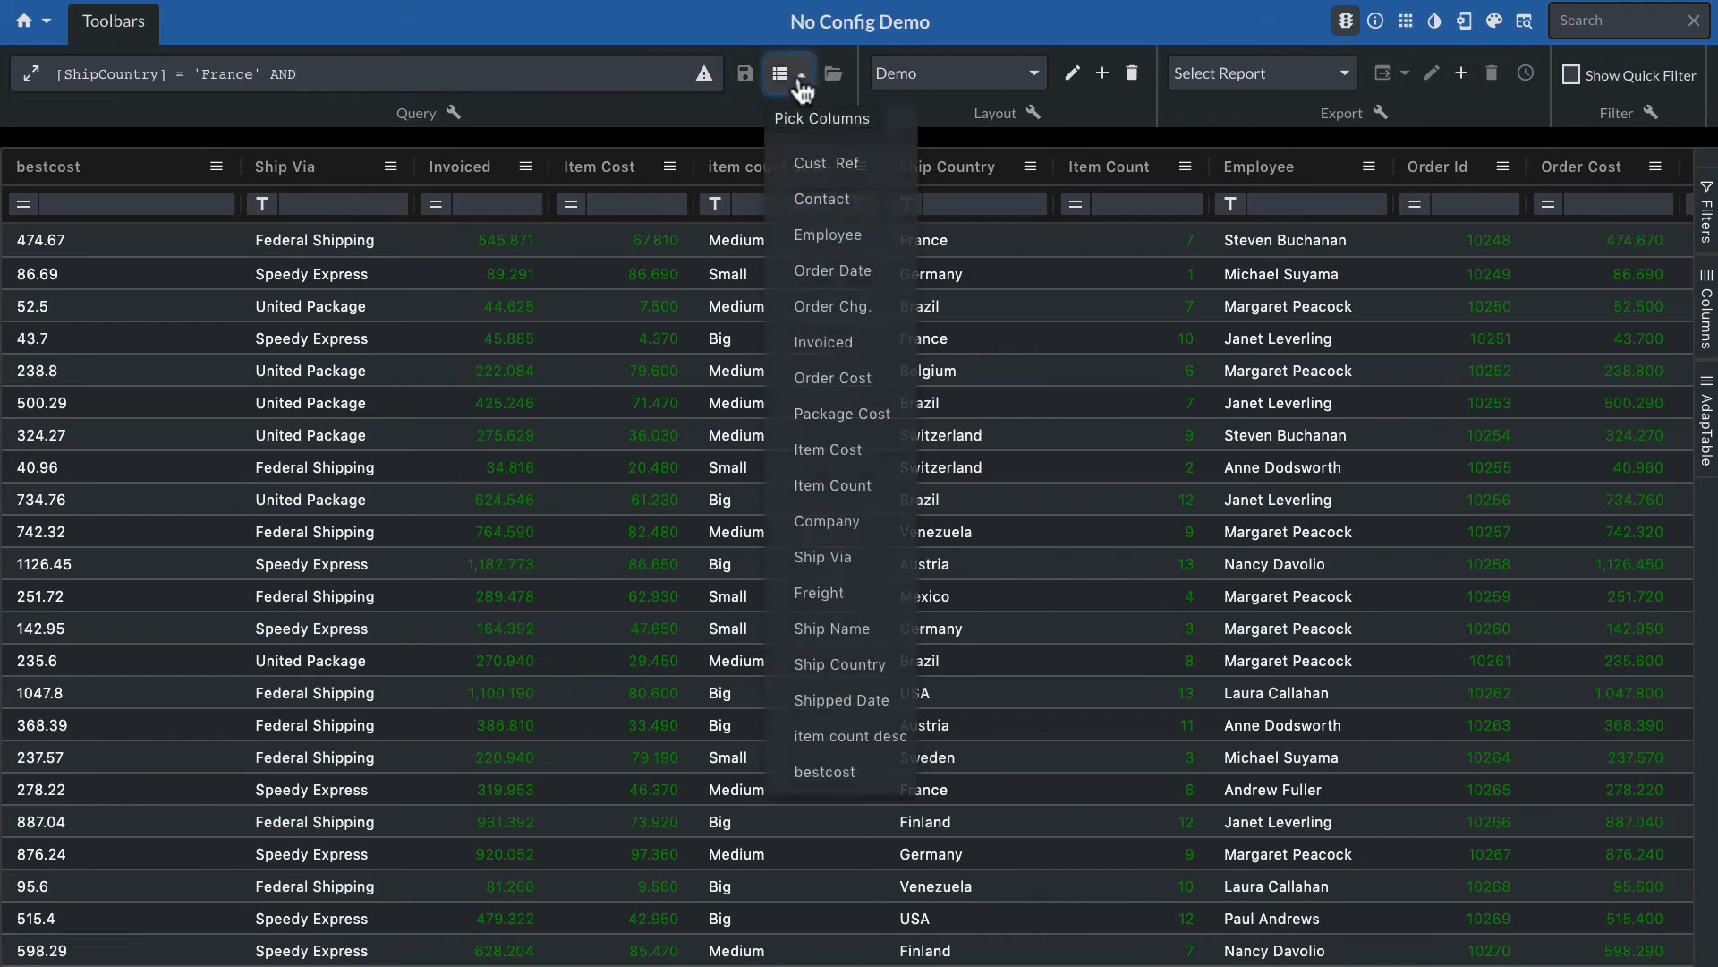
pyautogui.click(841, 487)
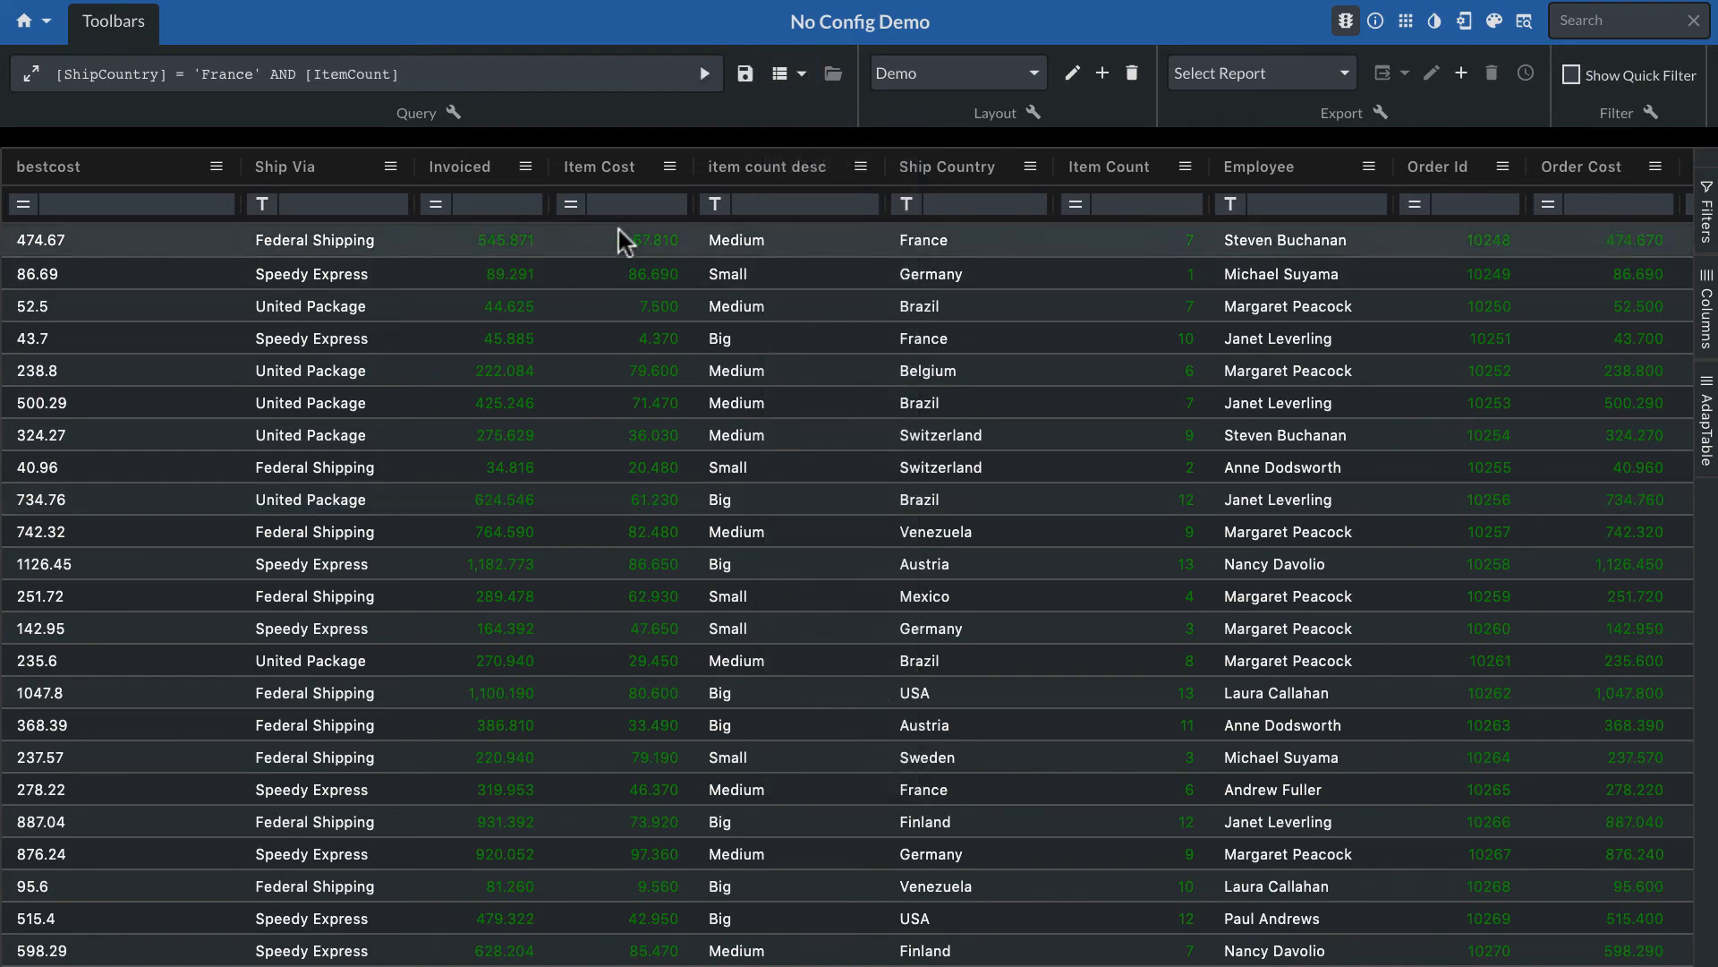
pyautogui.click(502, 78)
pyautogui.write('> ')
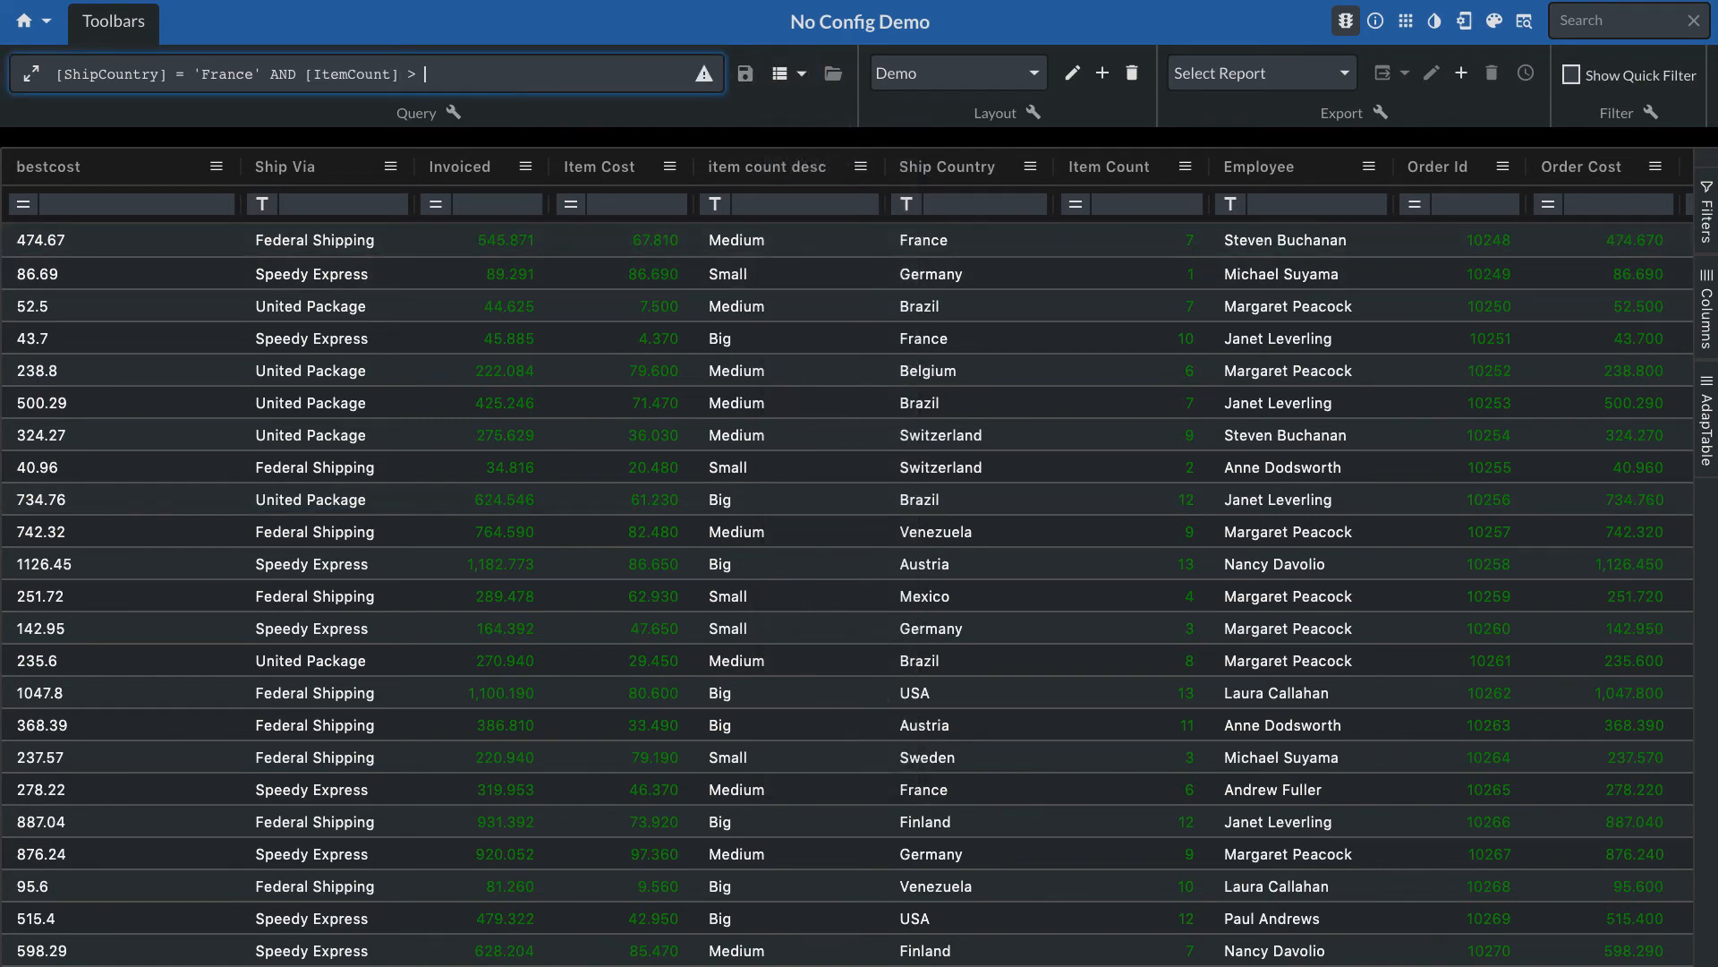
pyautogui.write('10')
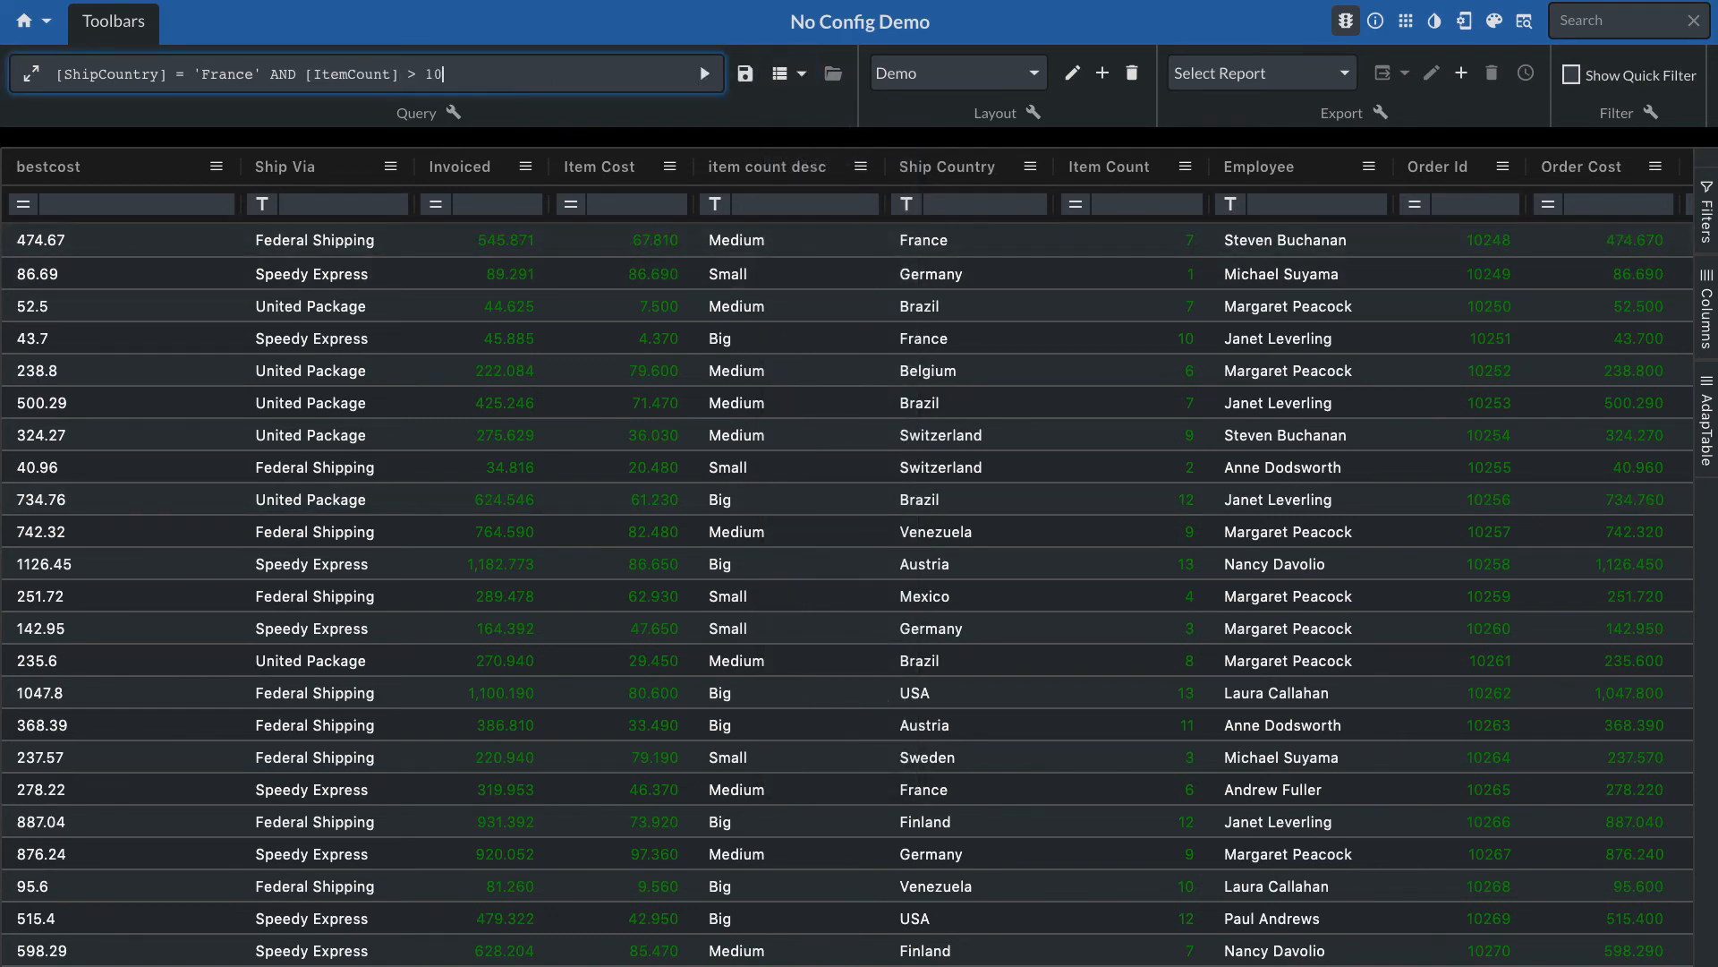
pyautogui.click(708, 73)
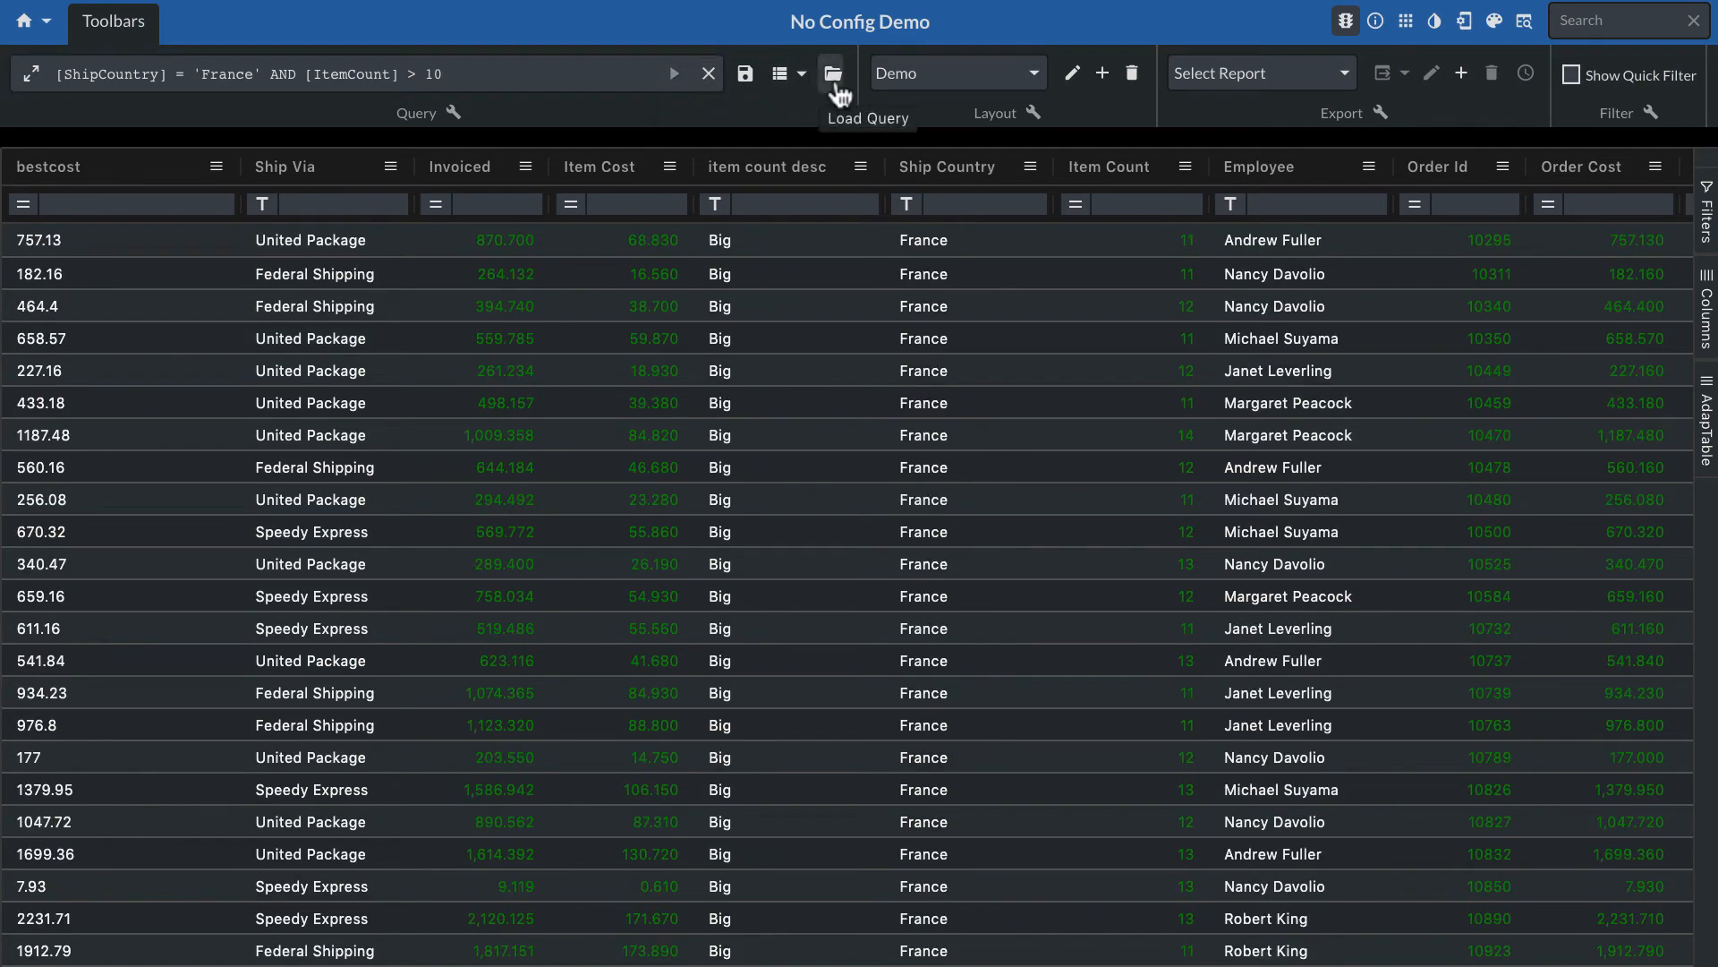
# Save the current grid query as a named query called "demo query"
pyautogui.click(746, 73)
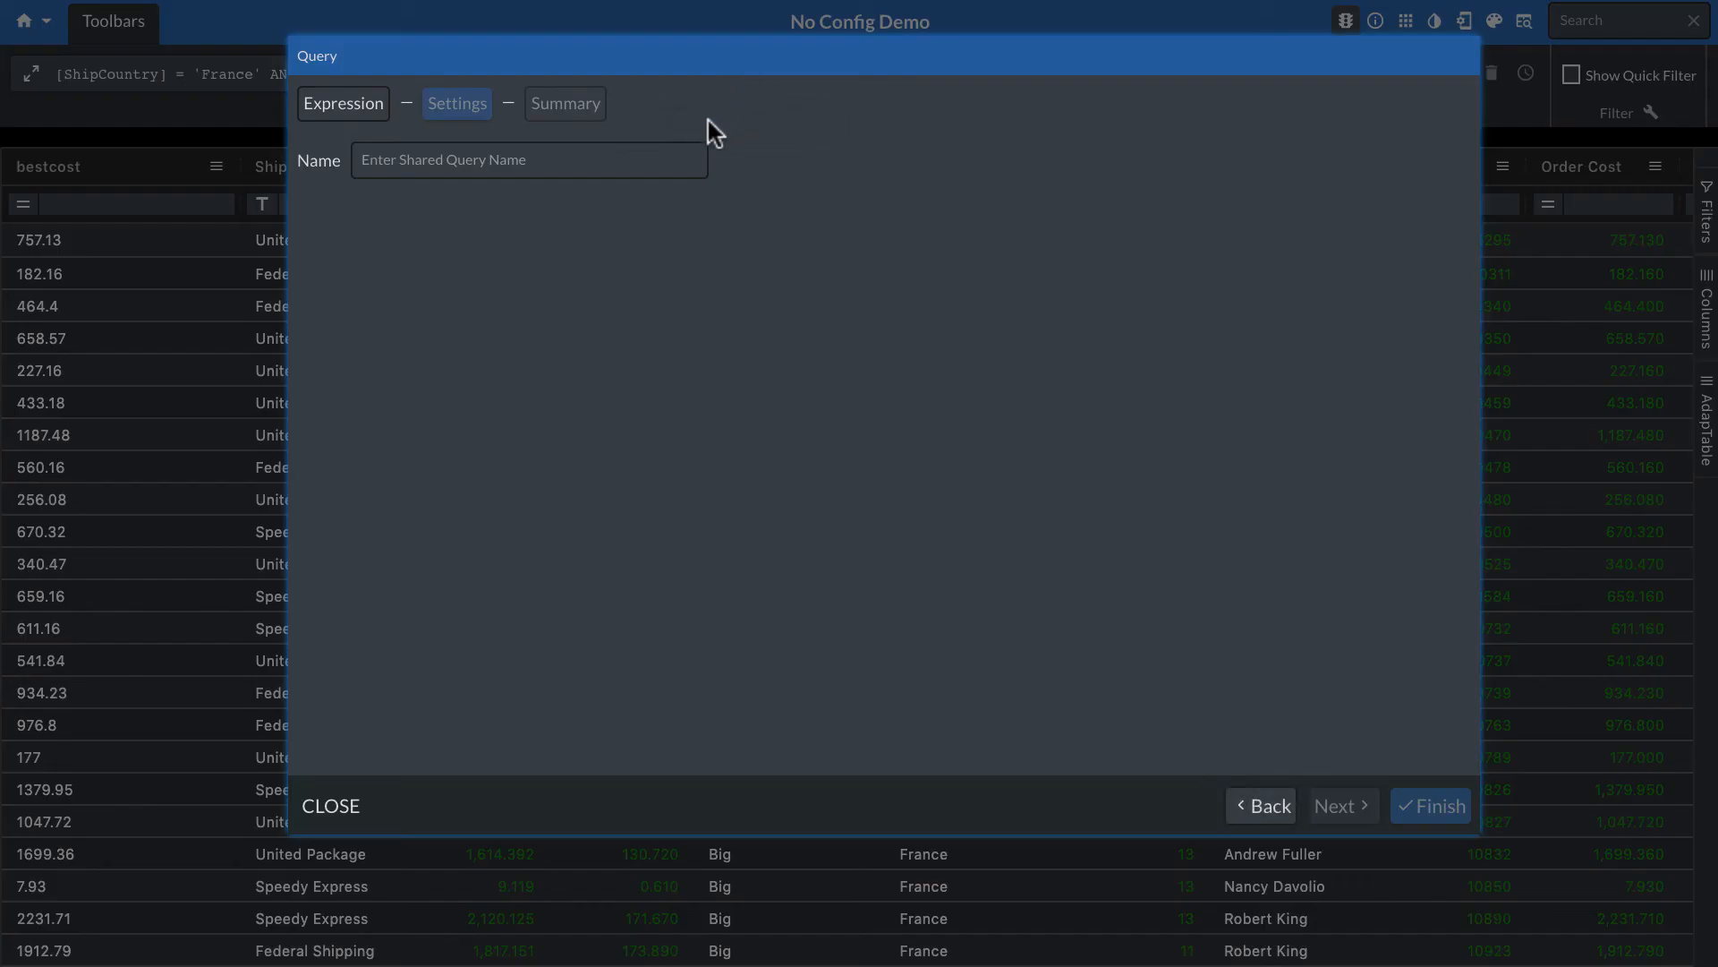
pyautogui.write('demo query')
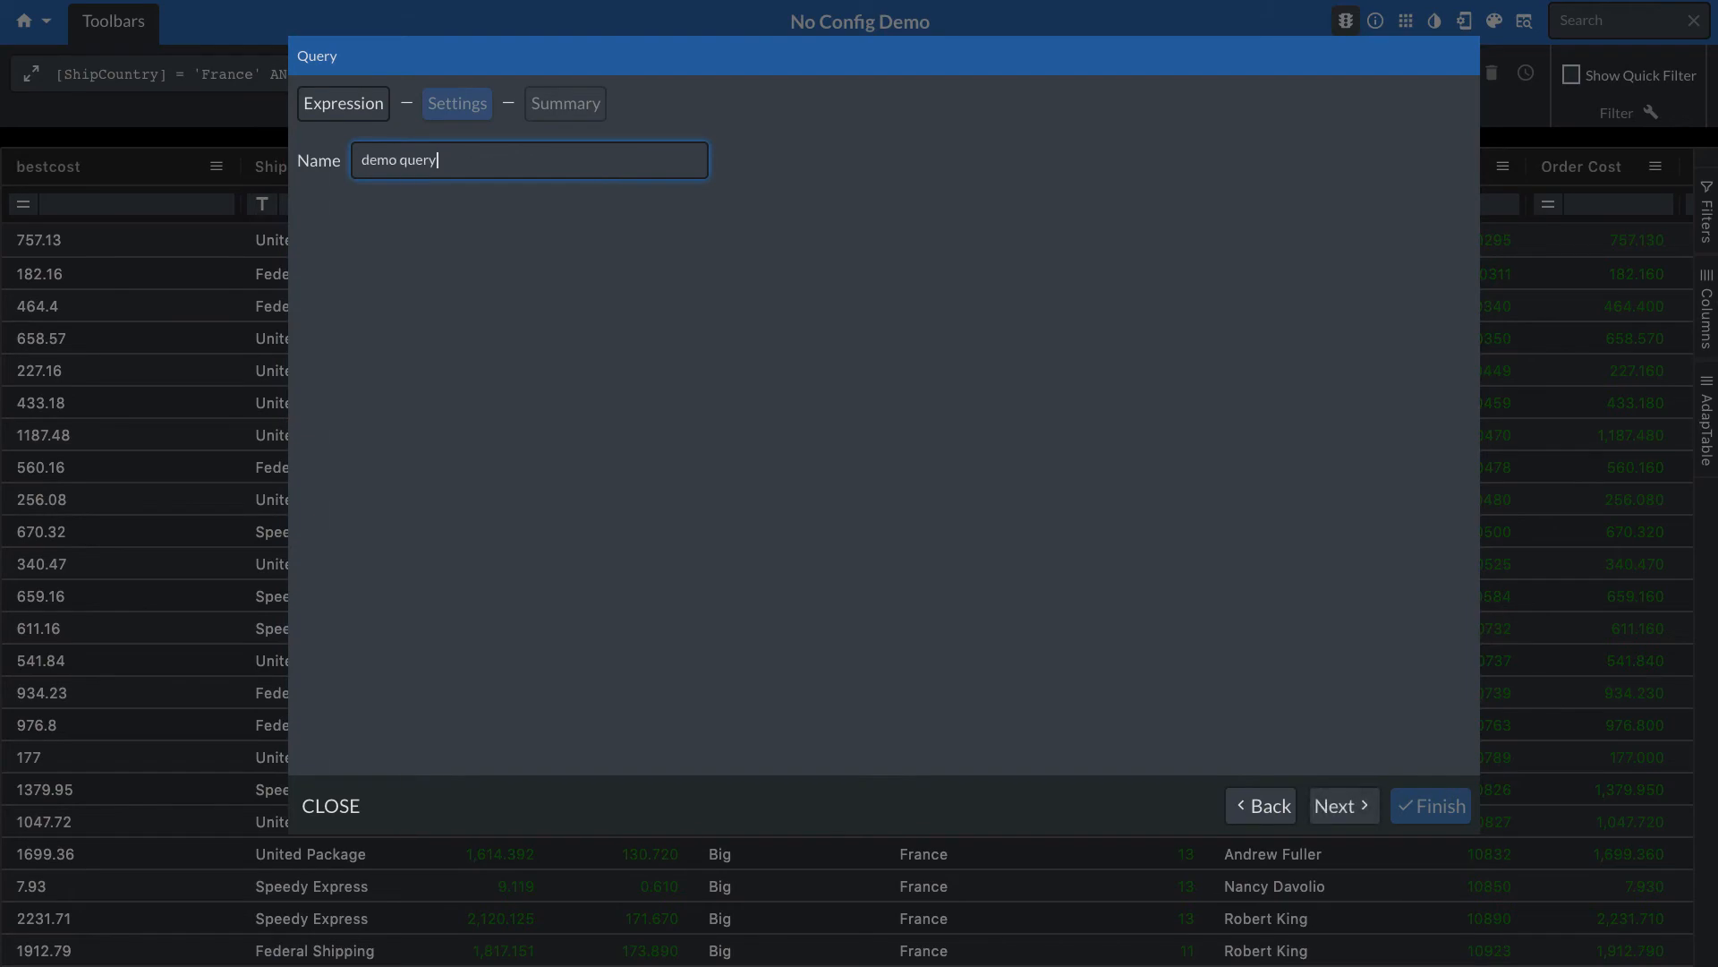
pyautogui.click(1340, 807)
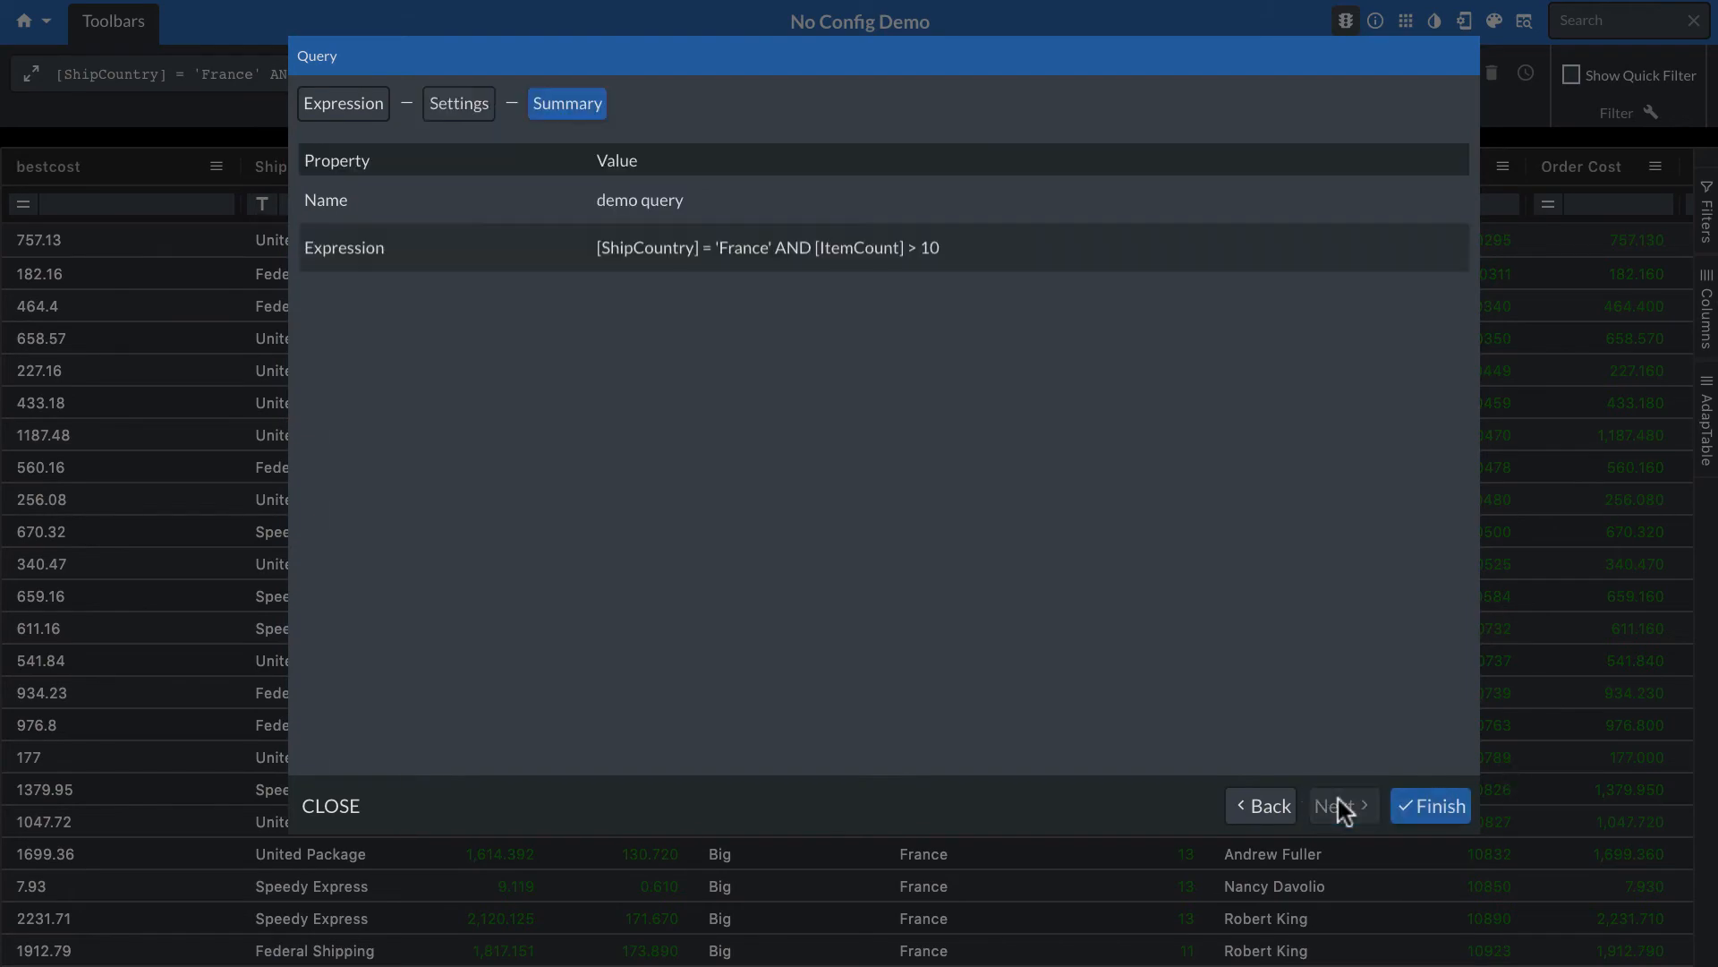
pyautogui.click(1411, 806)
# Clear the active query and load the saved "demo query" back into the grid
pyautogui.click(710, 74)
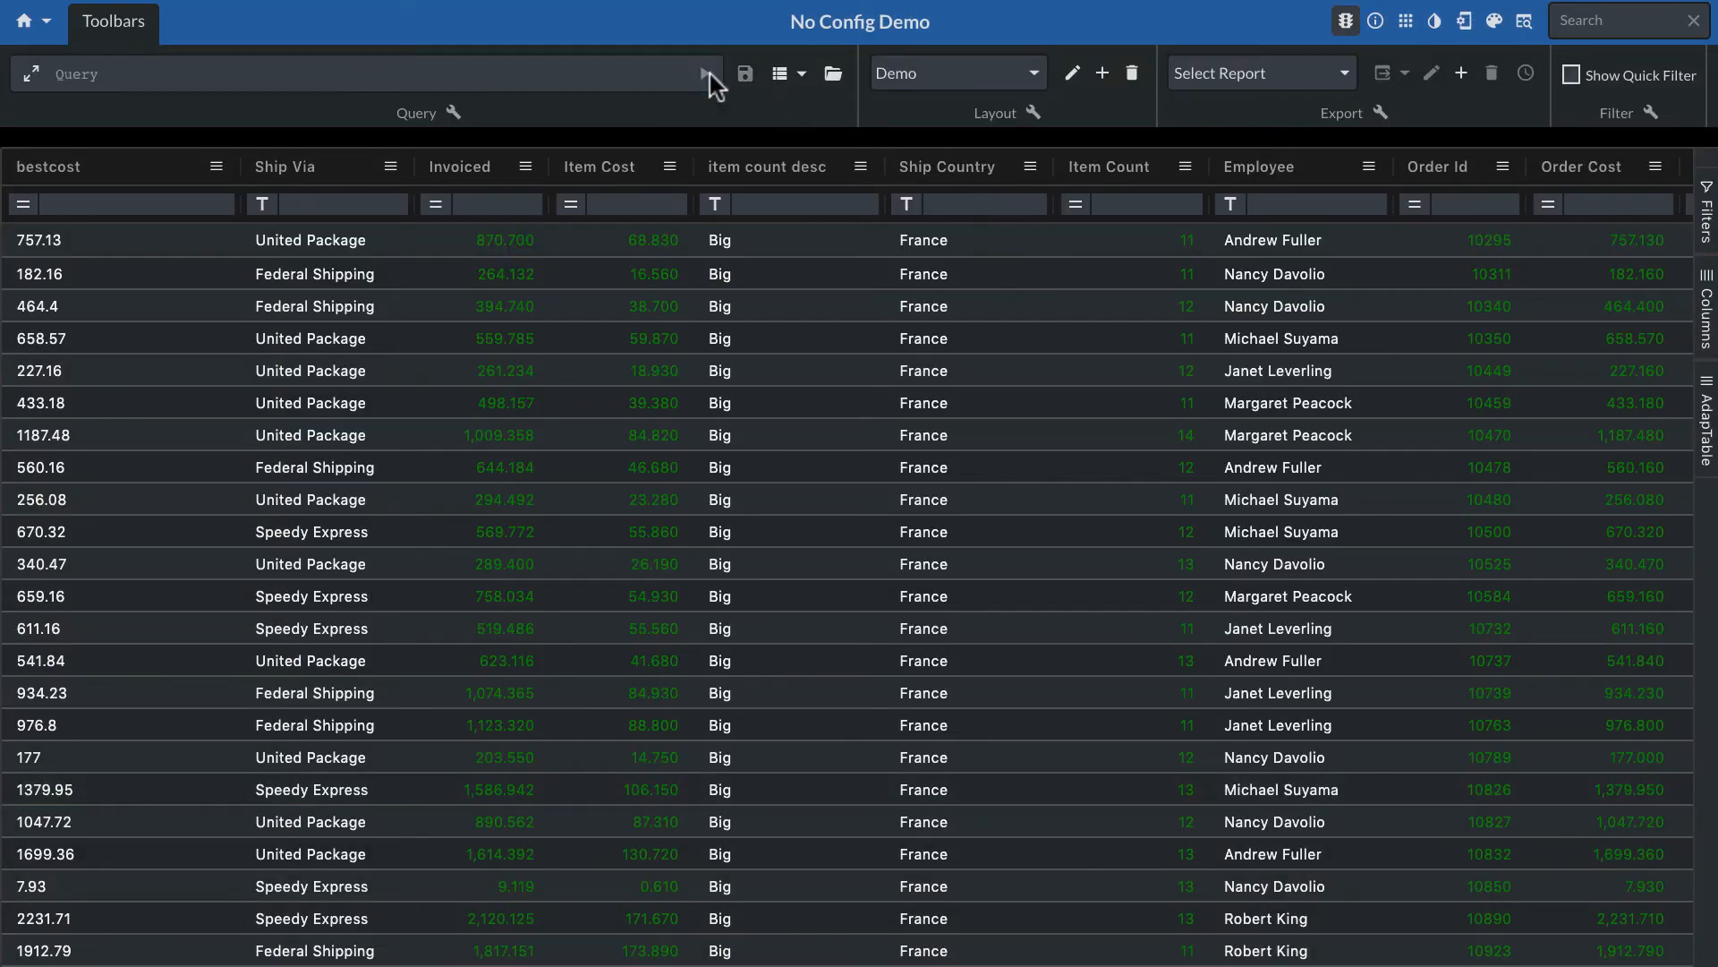
pyautogui.click(834, 73)
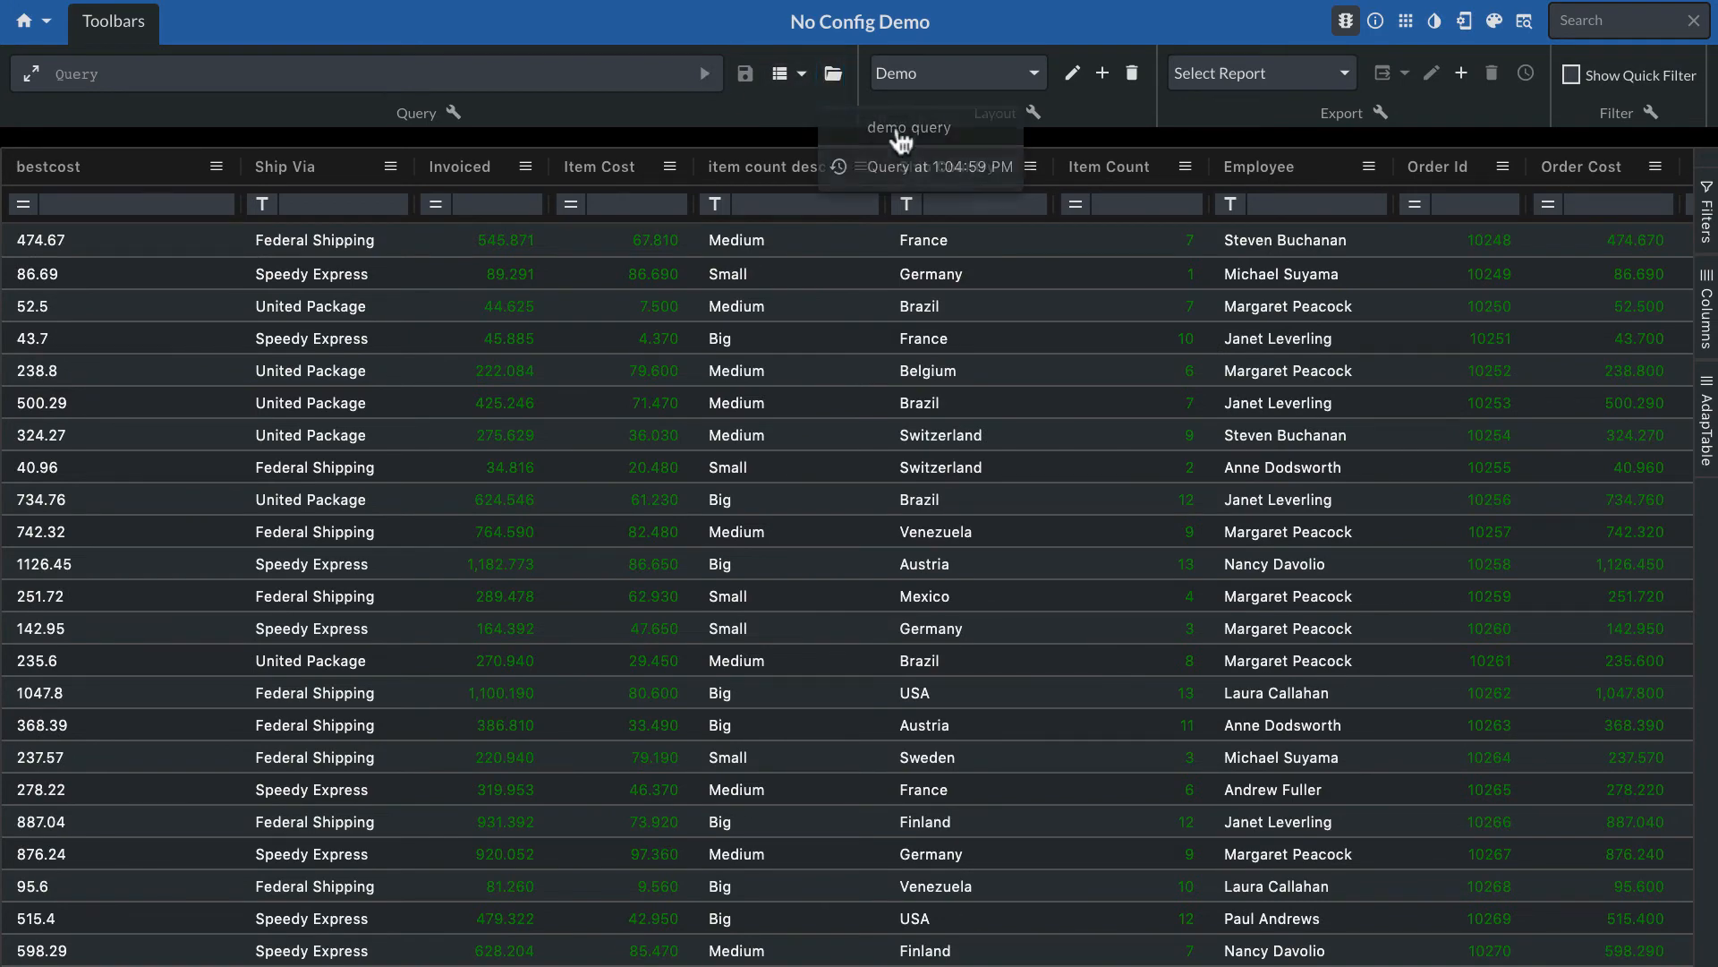
pyautogui.click(899, 163)
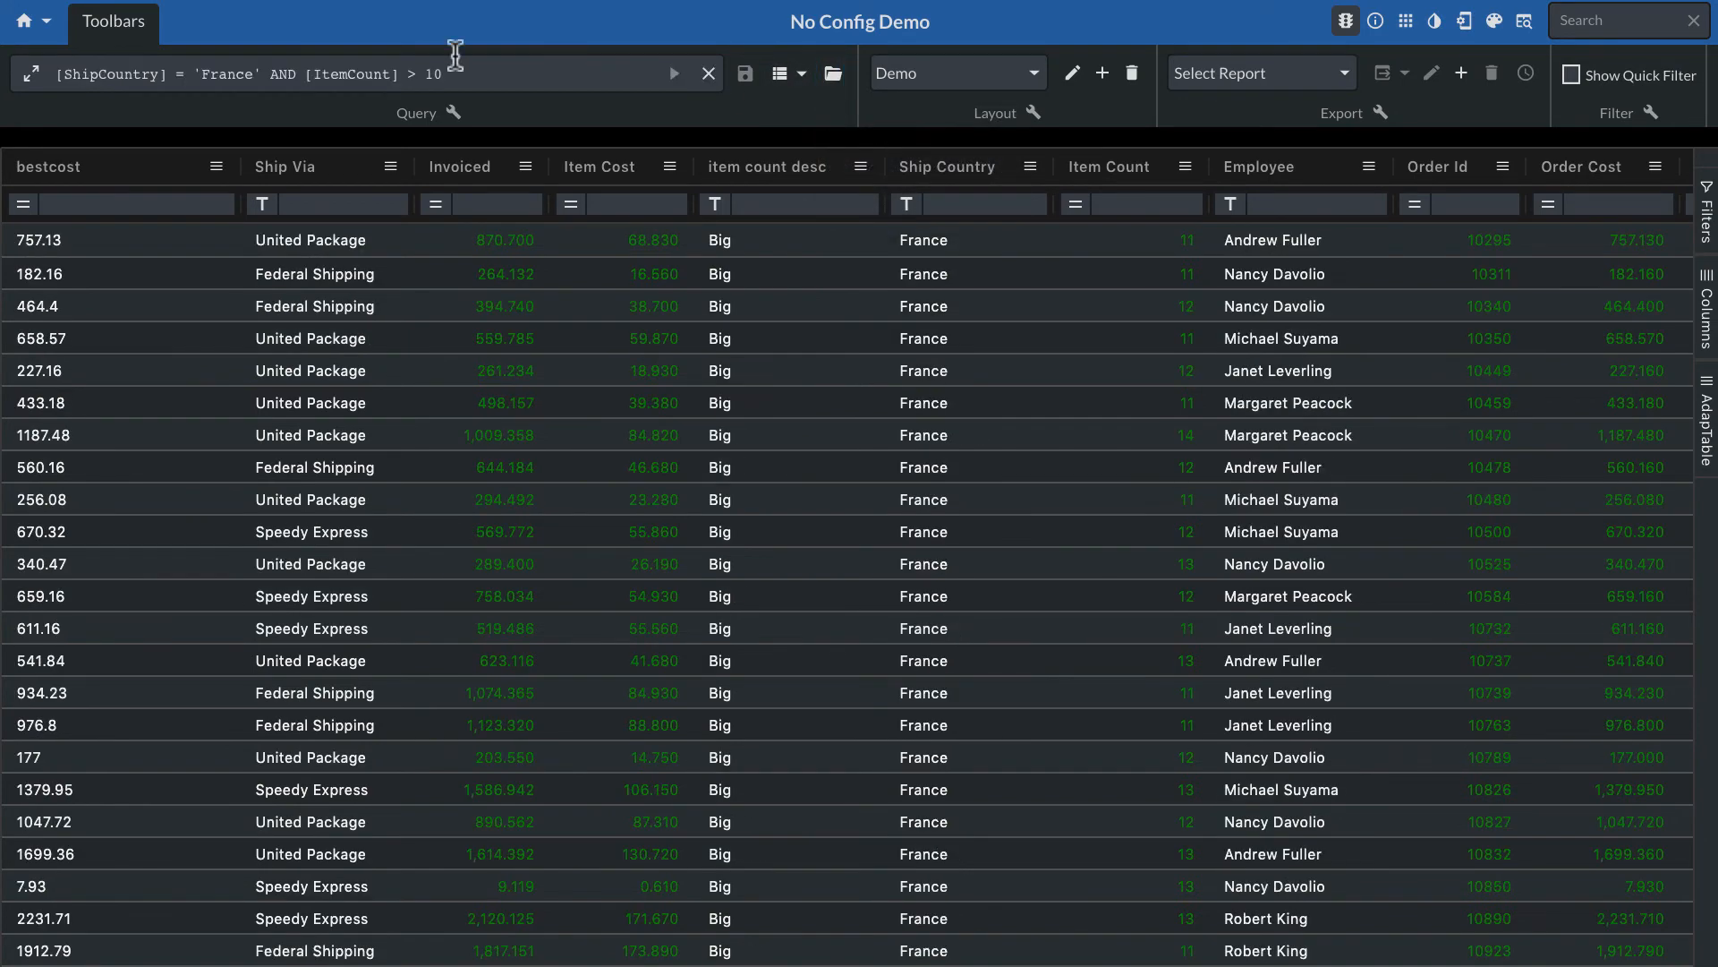
# Extend the query to [ShipCountry] = 'France' AND ( [ItemCount] > 10 OR [OrderCost] < 500) and run it
pyautogui.click(305, 73)
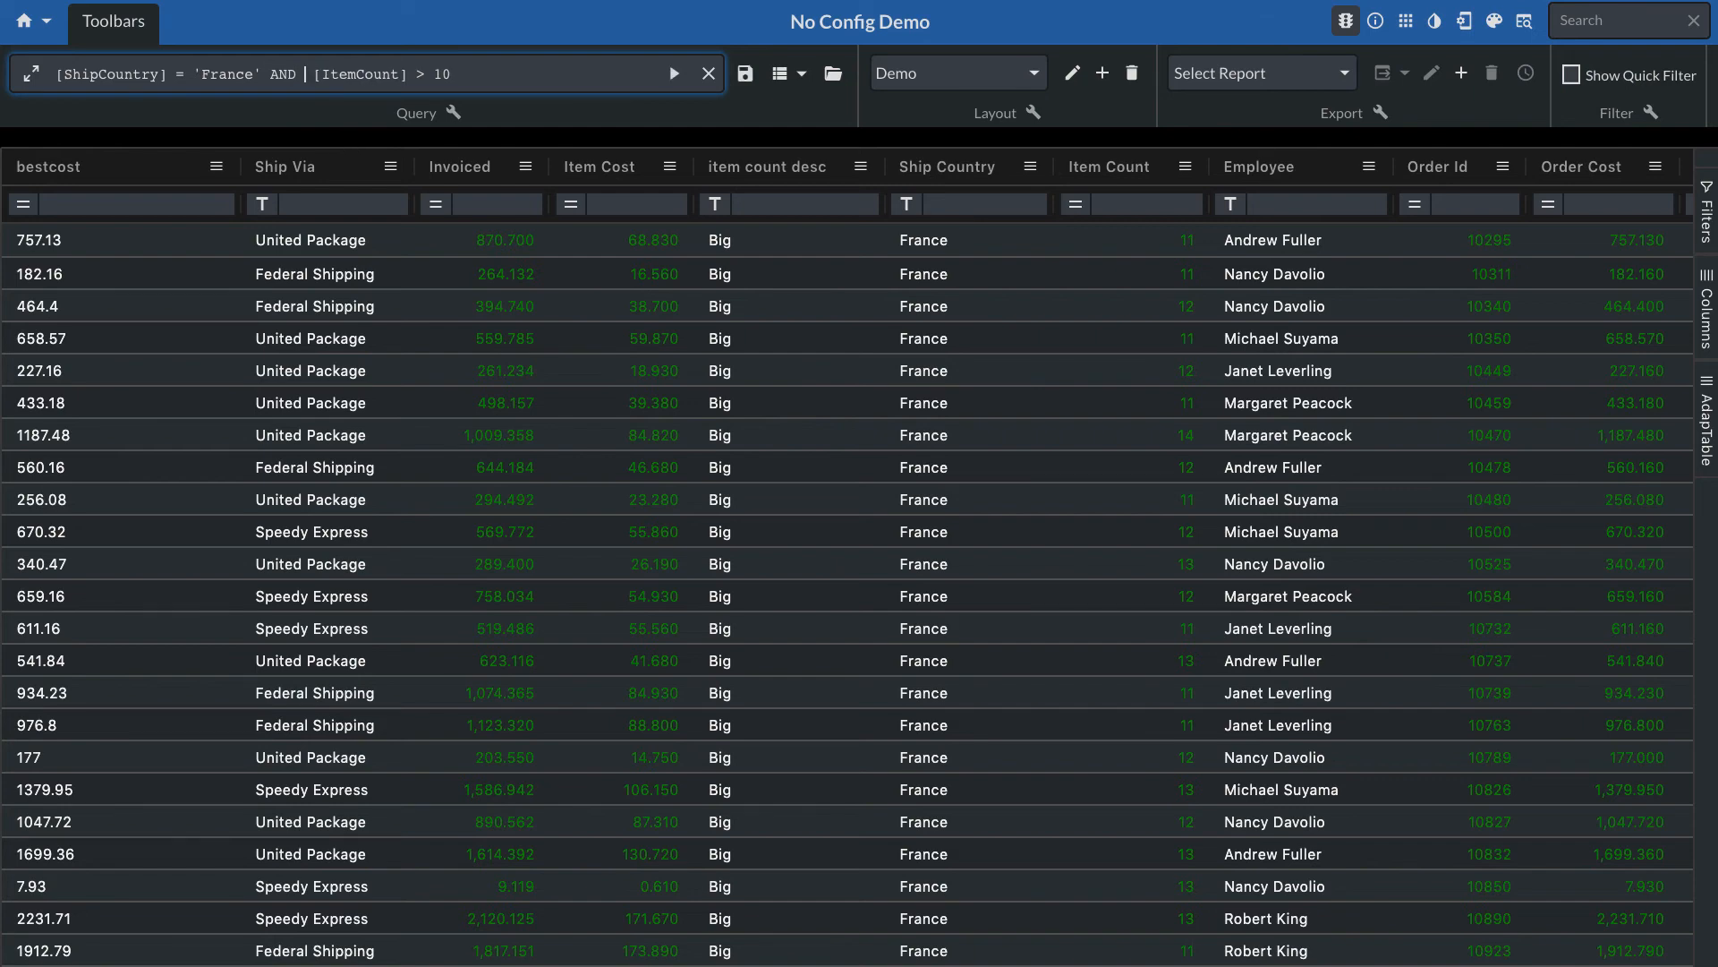
pyautogui.write('(')
pyautogui.click(780, 74)
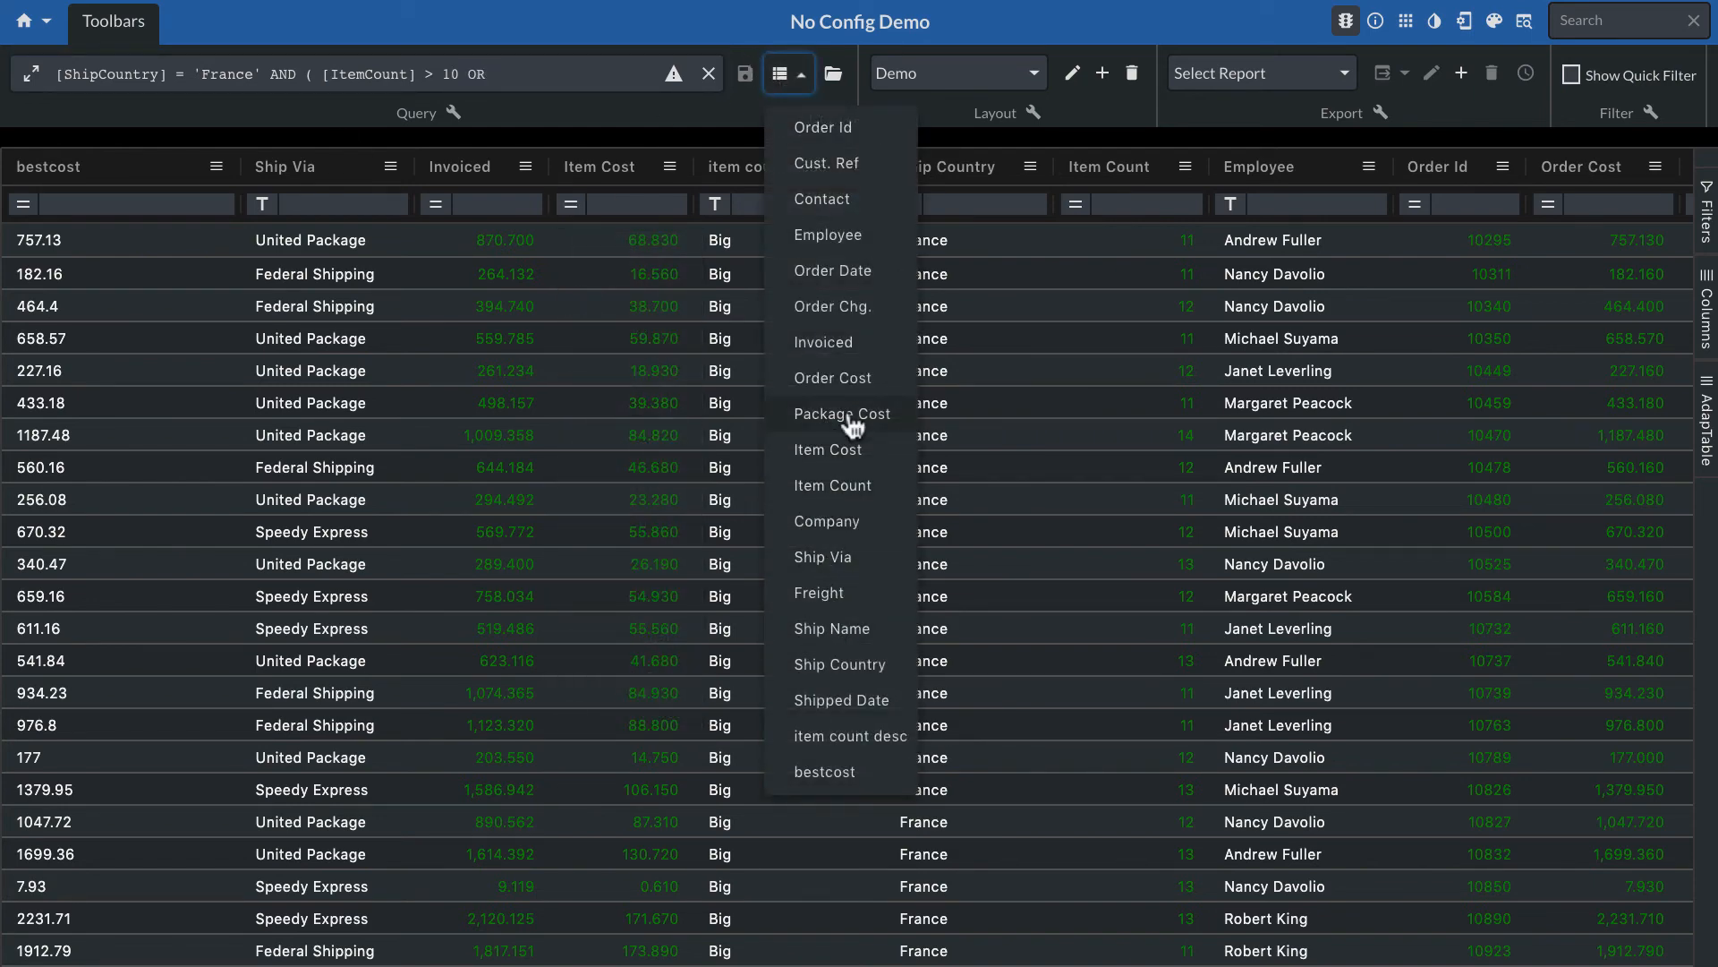
pyautogui.click(834, 378)
pyautogui.click(631, 75)
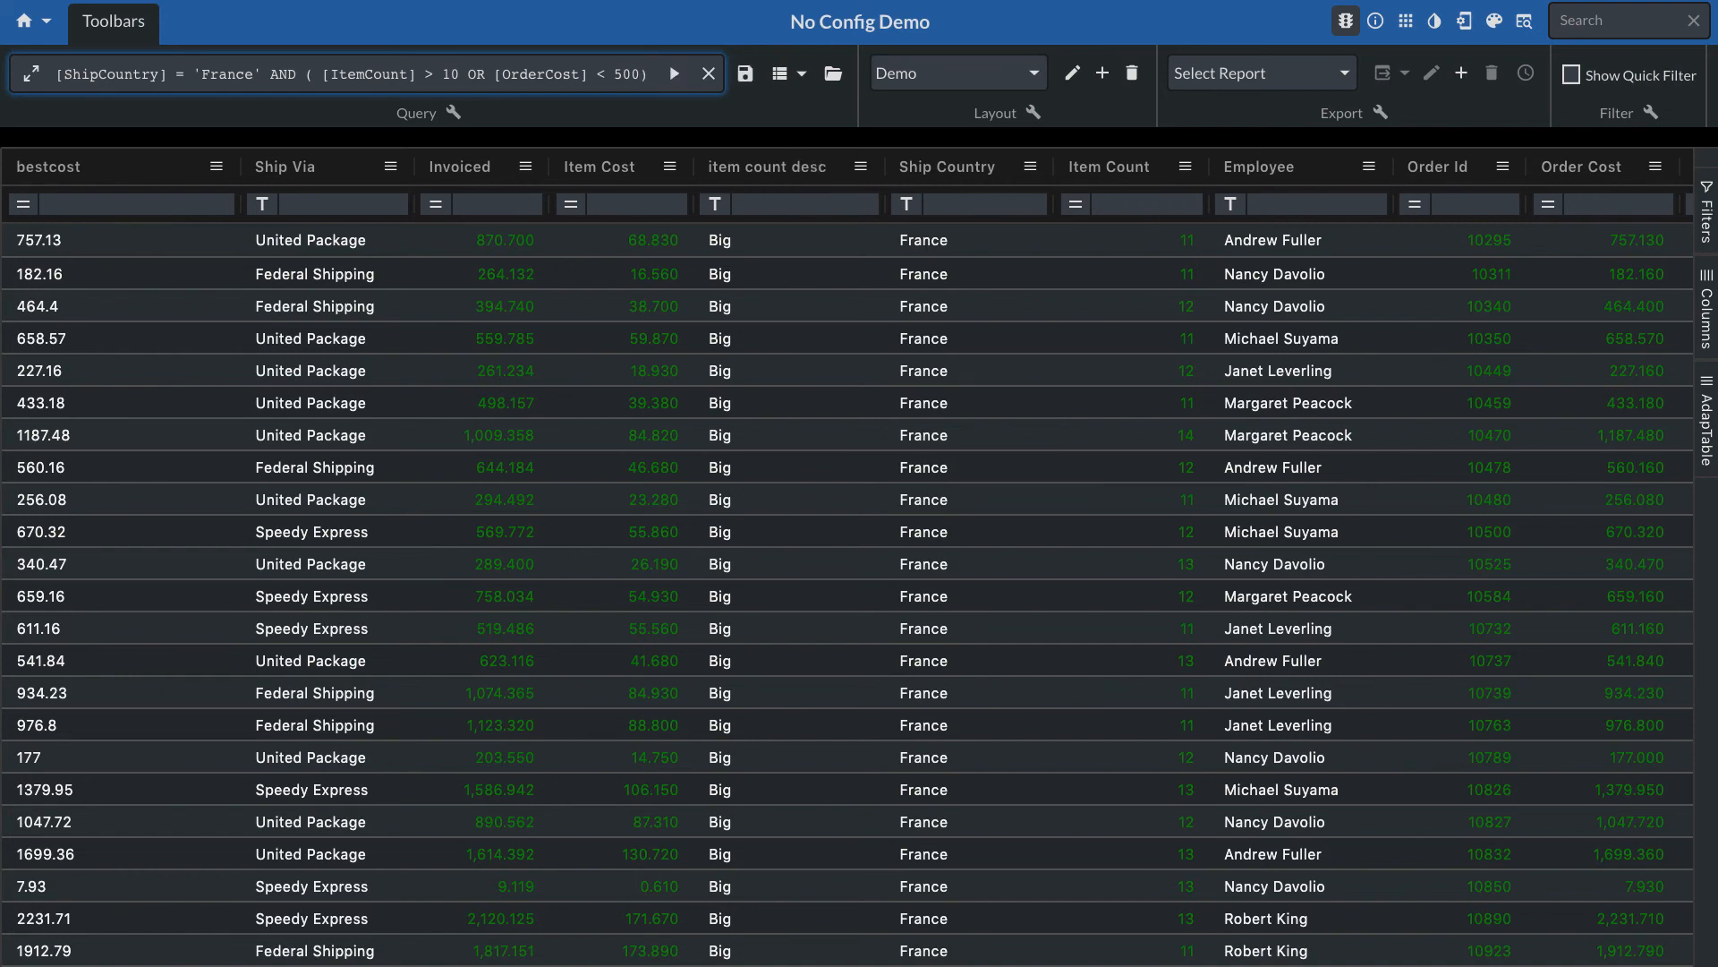
pyautogui.click(676, 74)
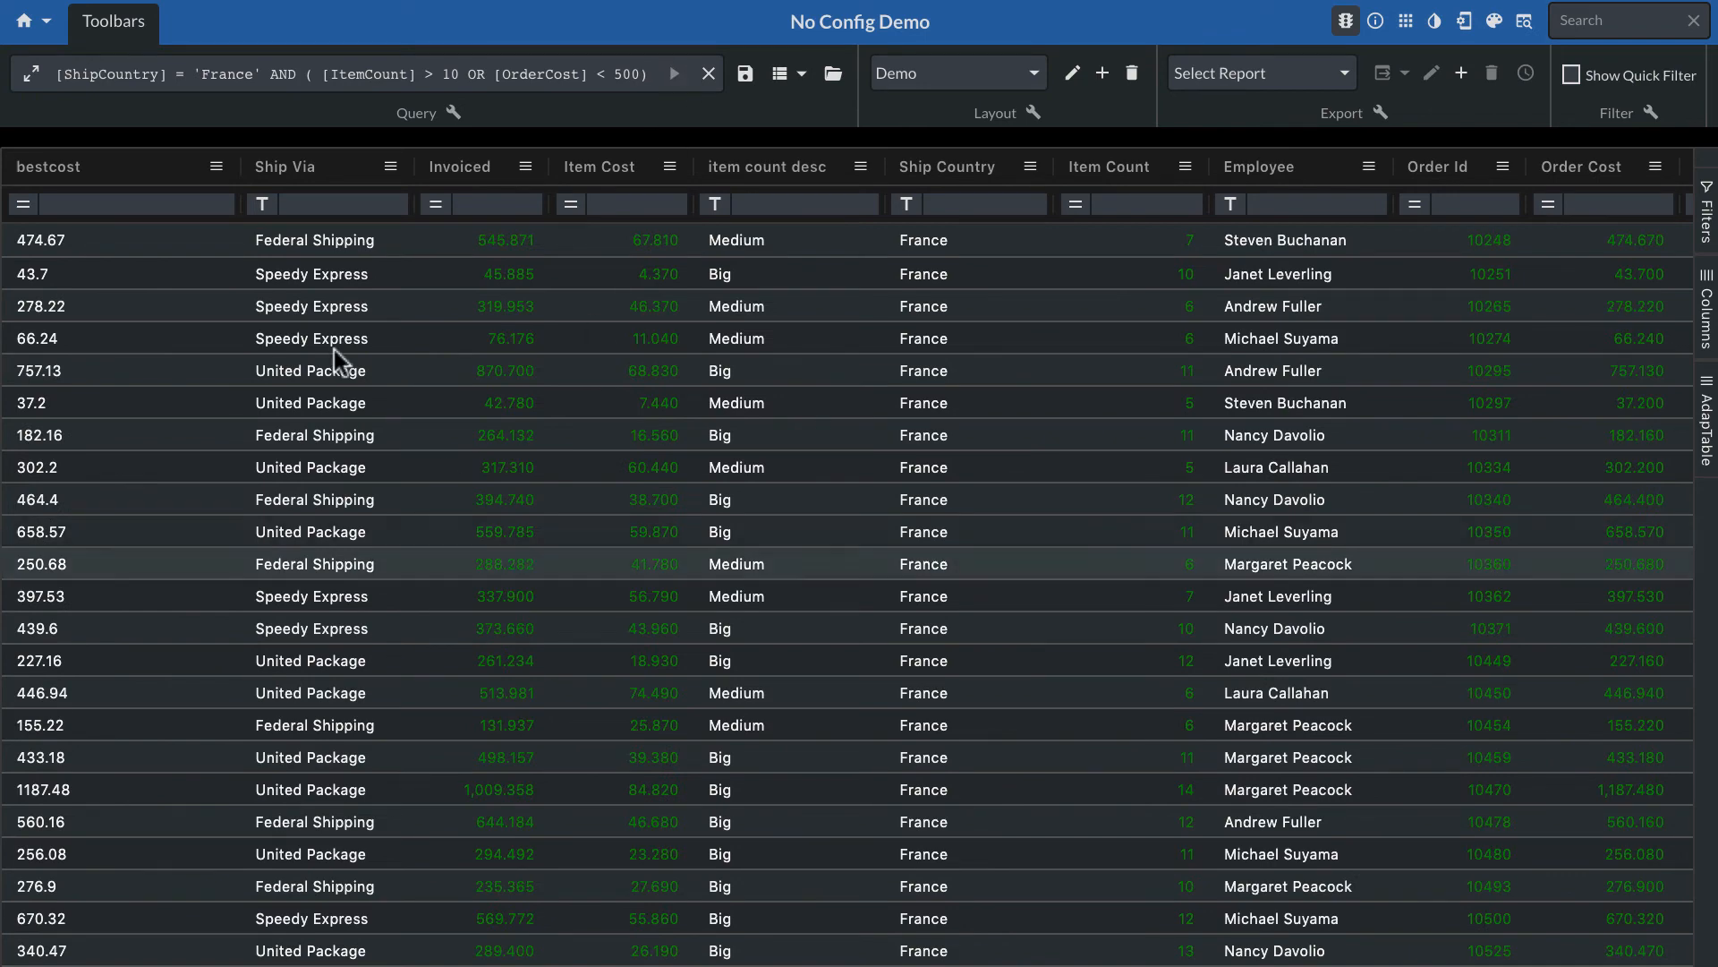
# View the query in the expanded expression editor, close the editor and clear the query from the grid
pyautogui.click(32, 74)
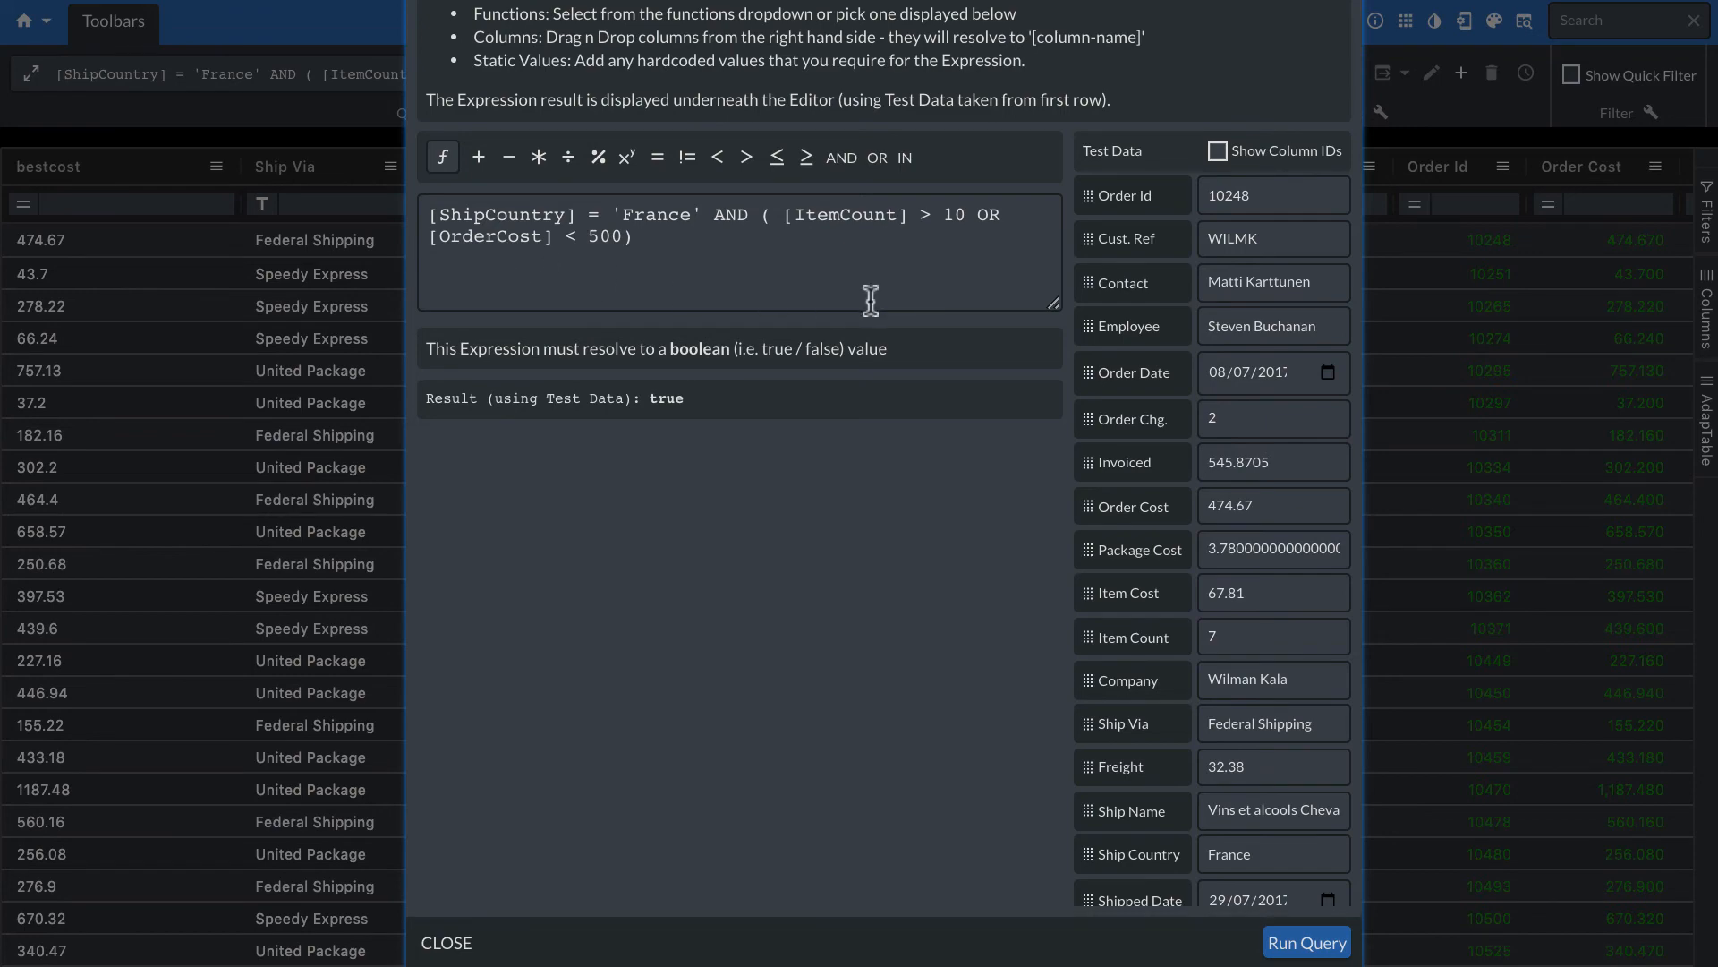
pyautogui.click(447, 948)
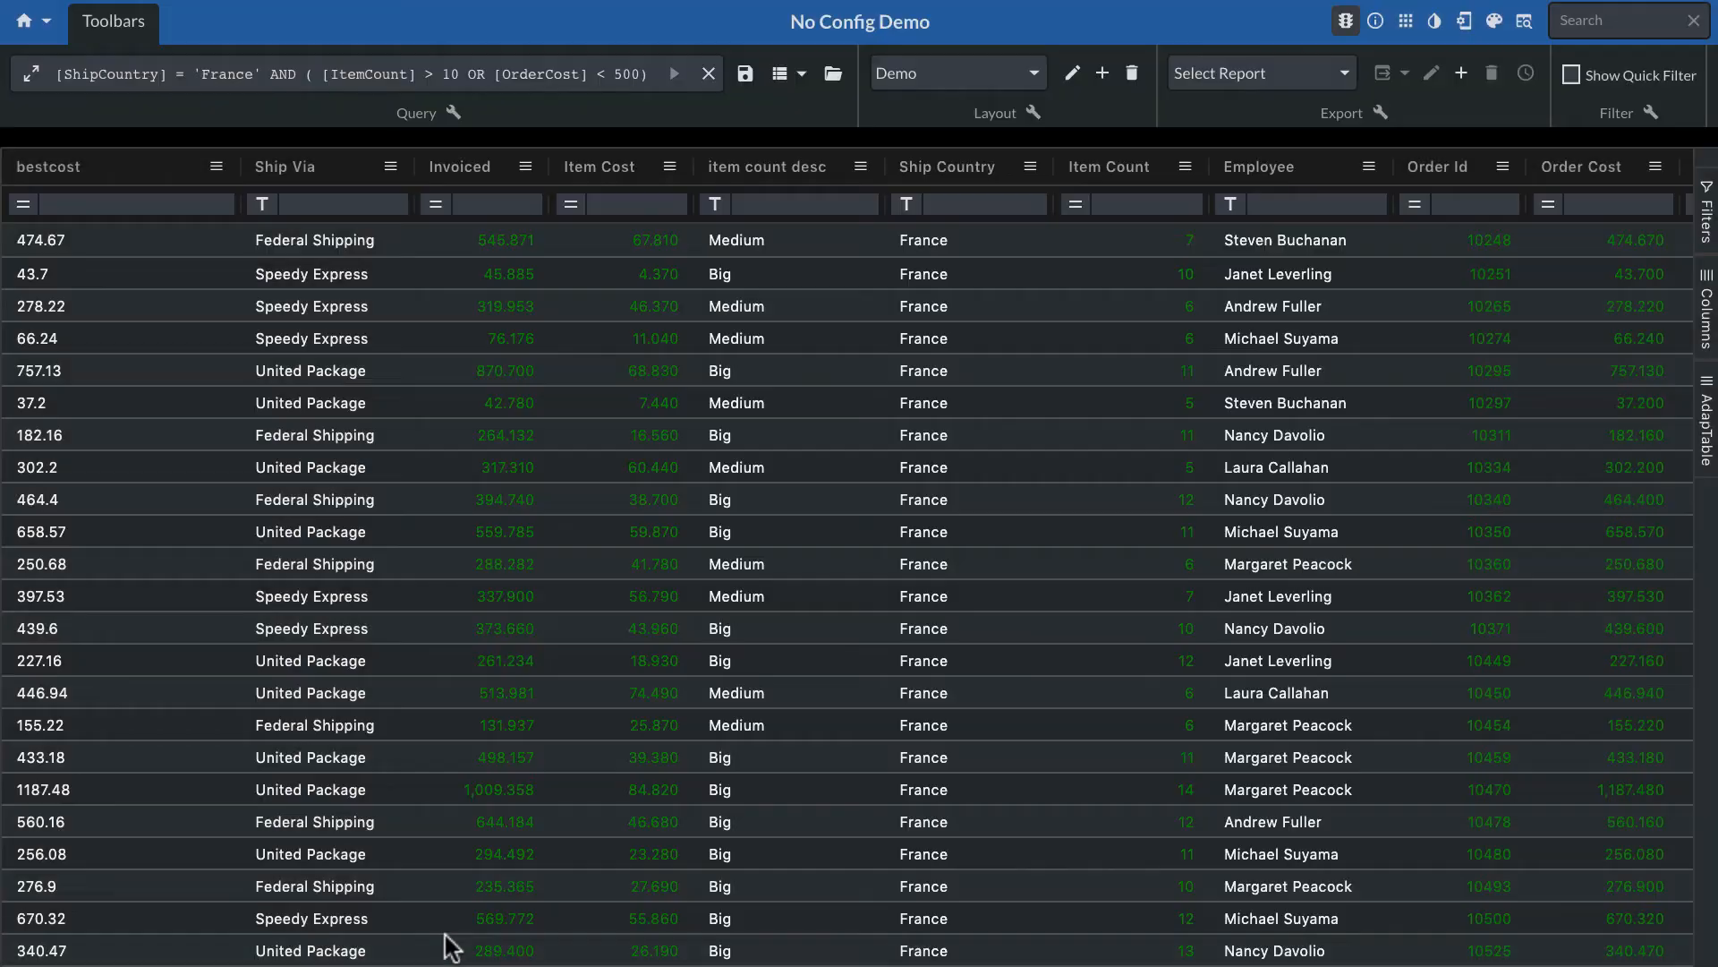
pyautogui.click(708, 74)
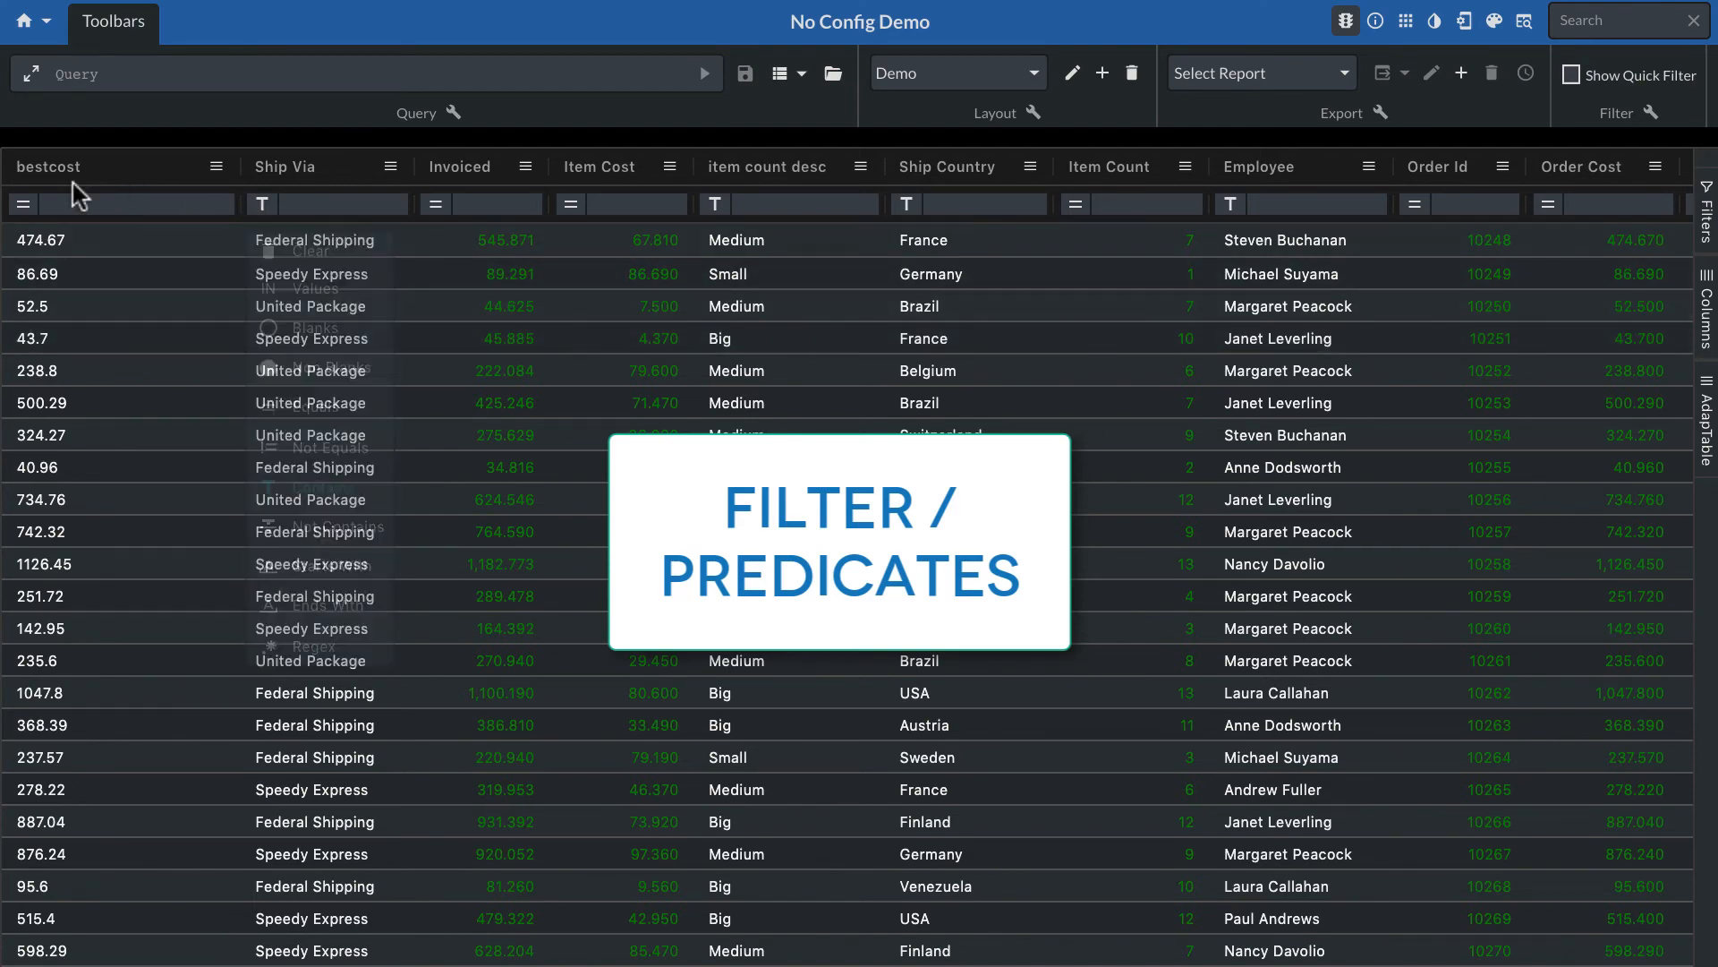
# Check the filter predicates offered for bestcost and Ship Via, and filter bestcost to values greater than 200
pyautogui.click(22, 204)
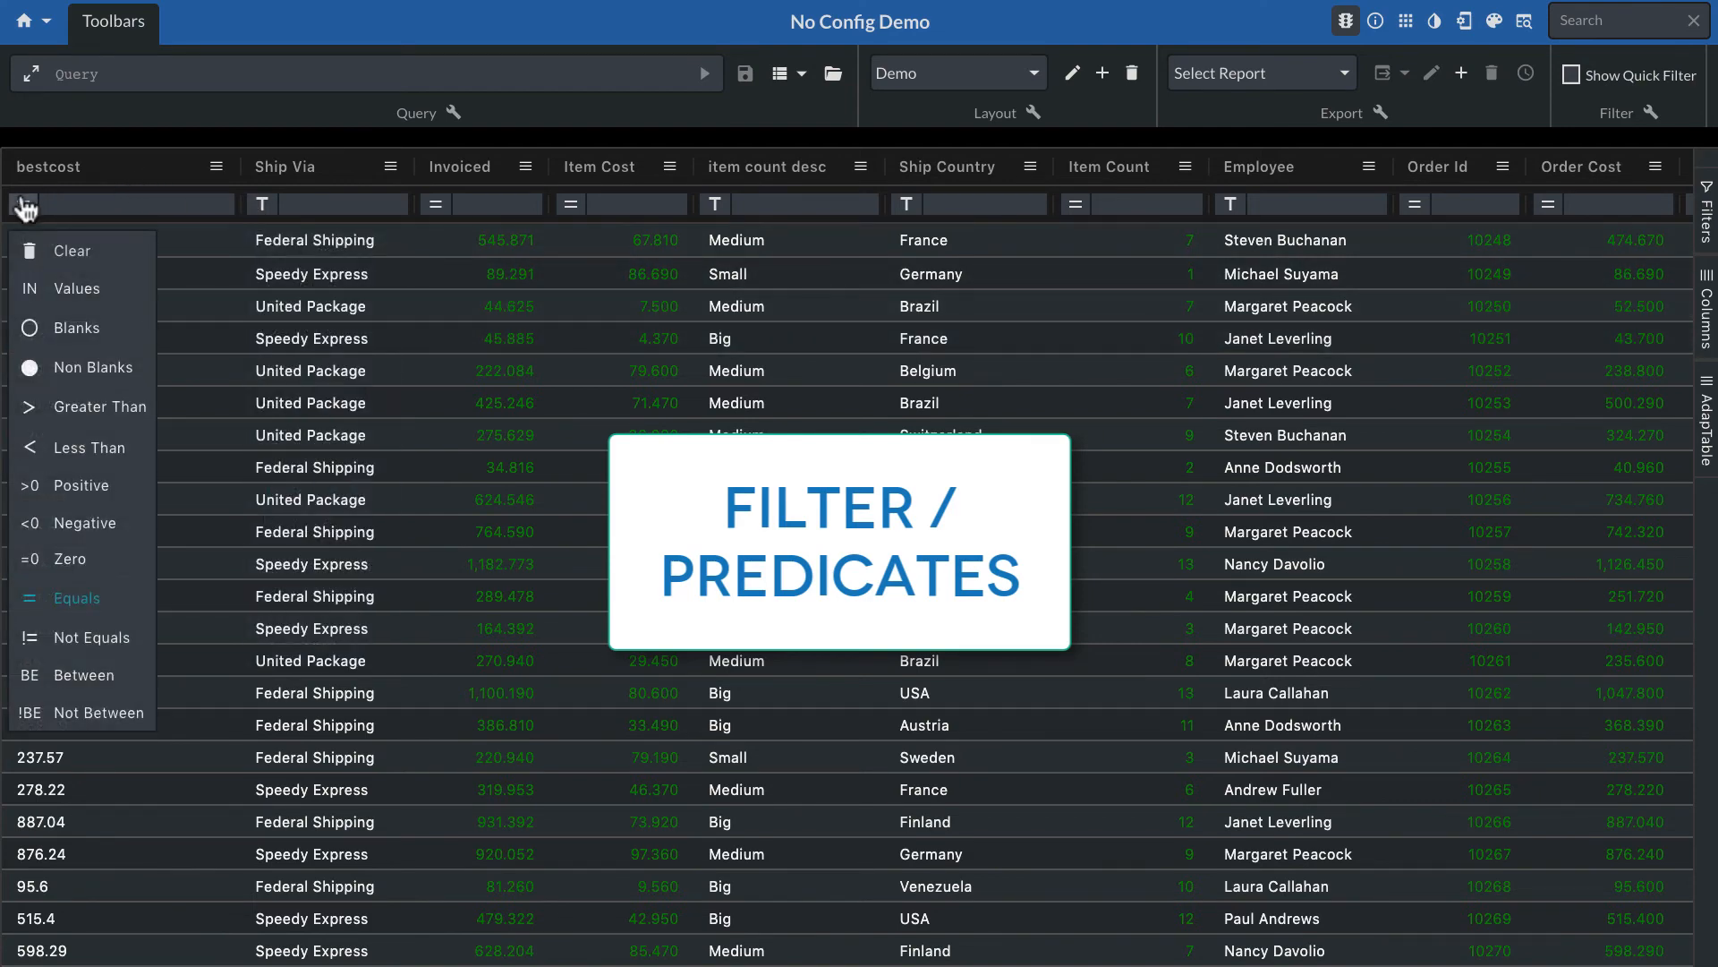
pyautogui.click(262, 206)
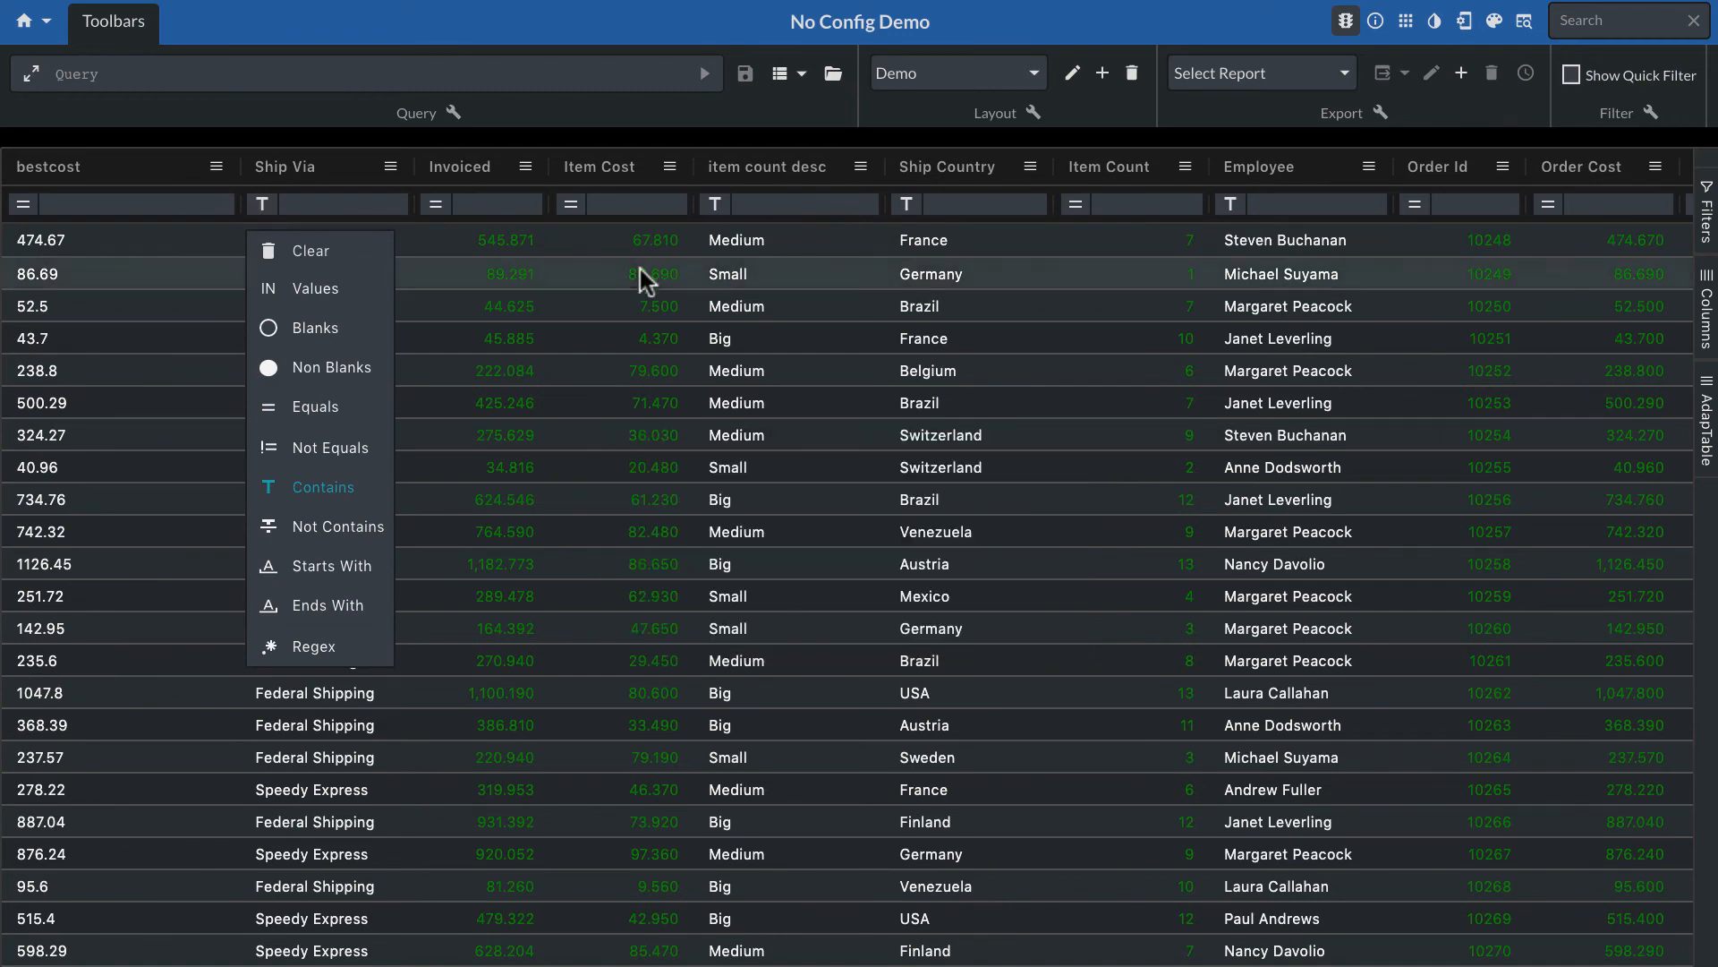
pyautogui.click(133, 204)
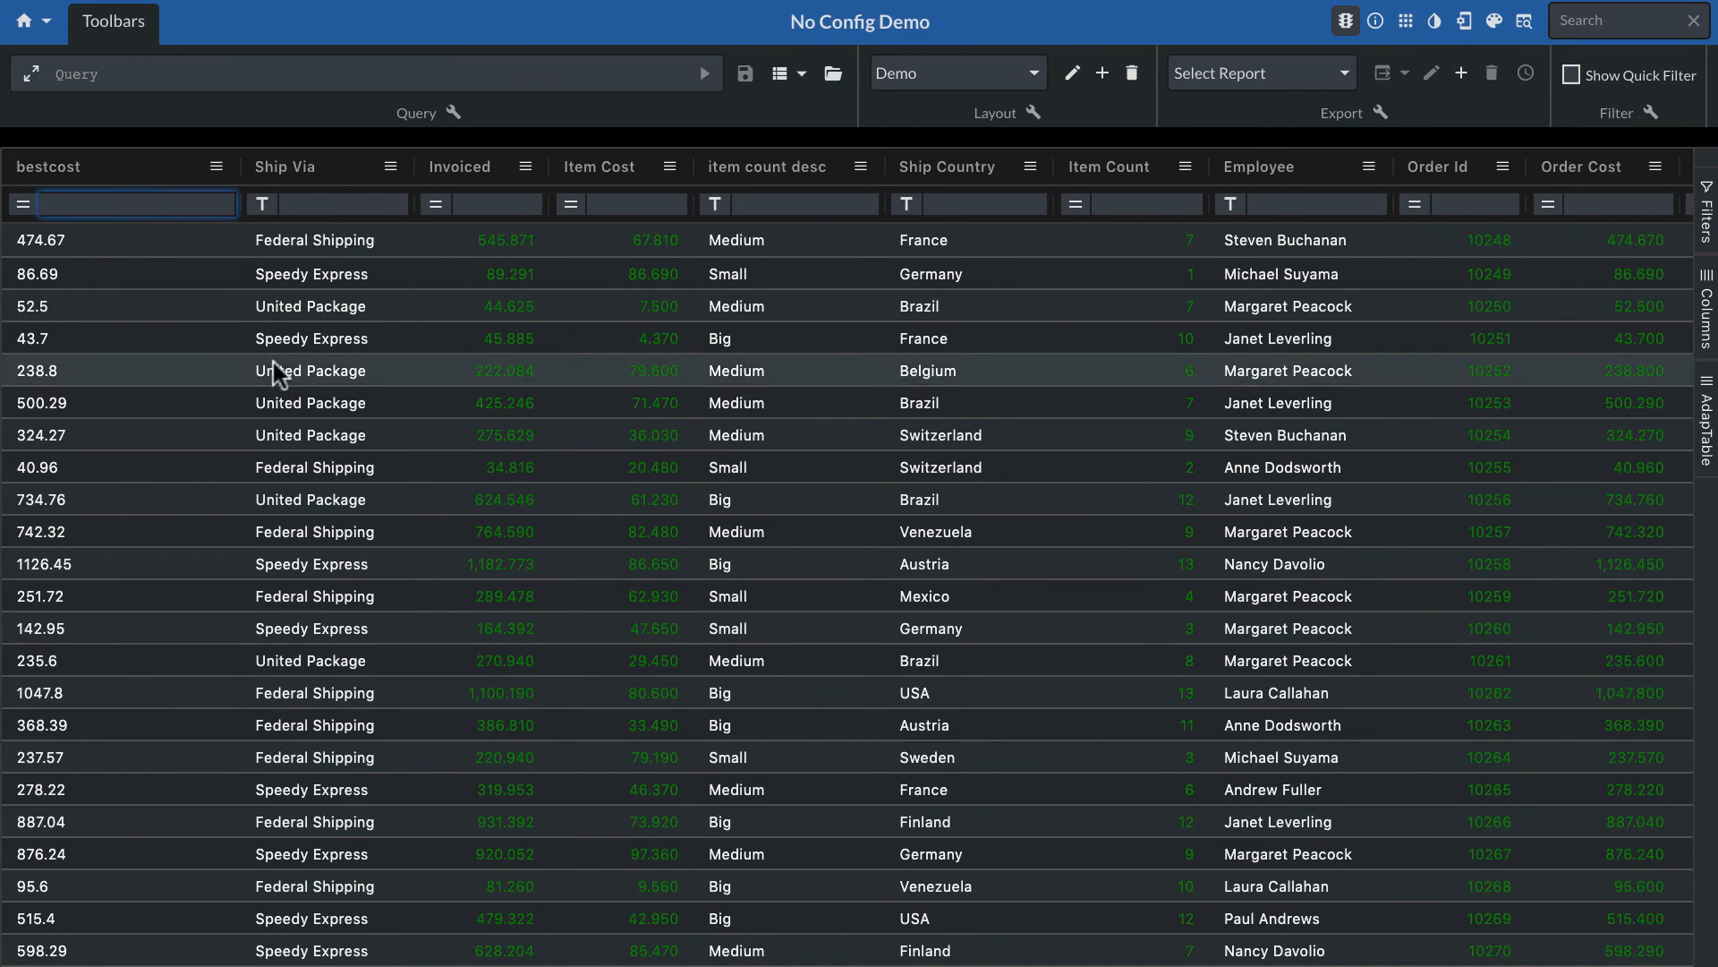
pyautogui.write('>')
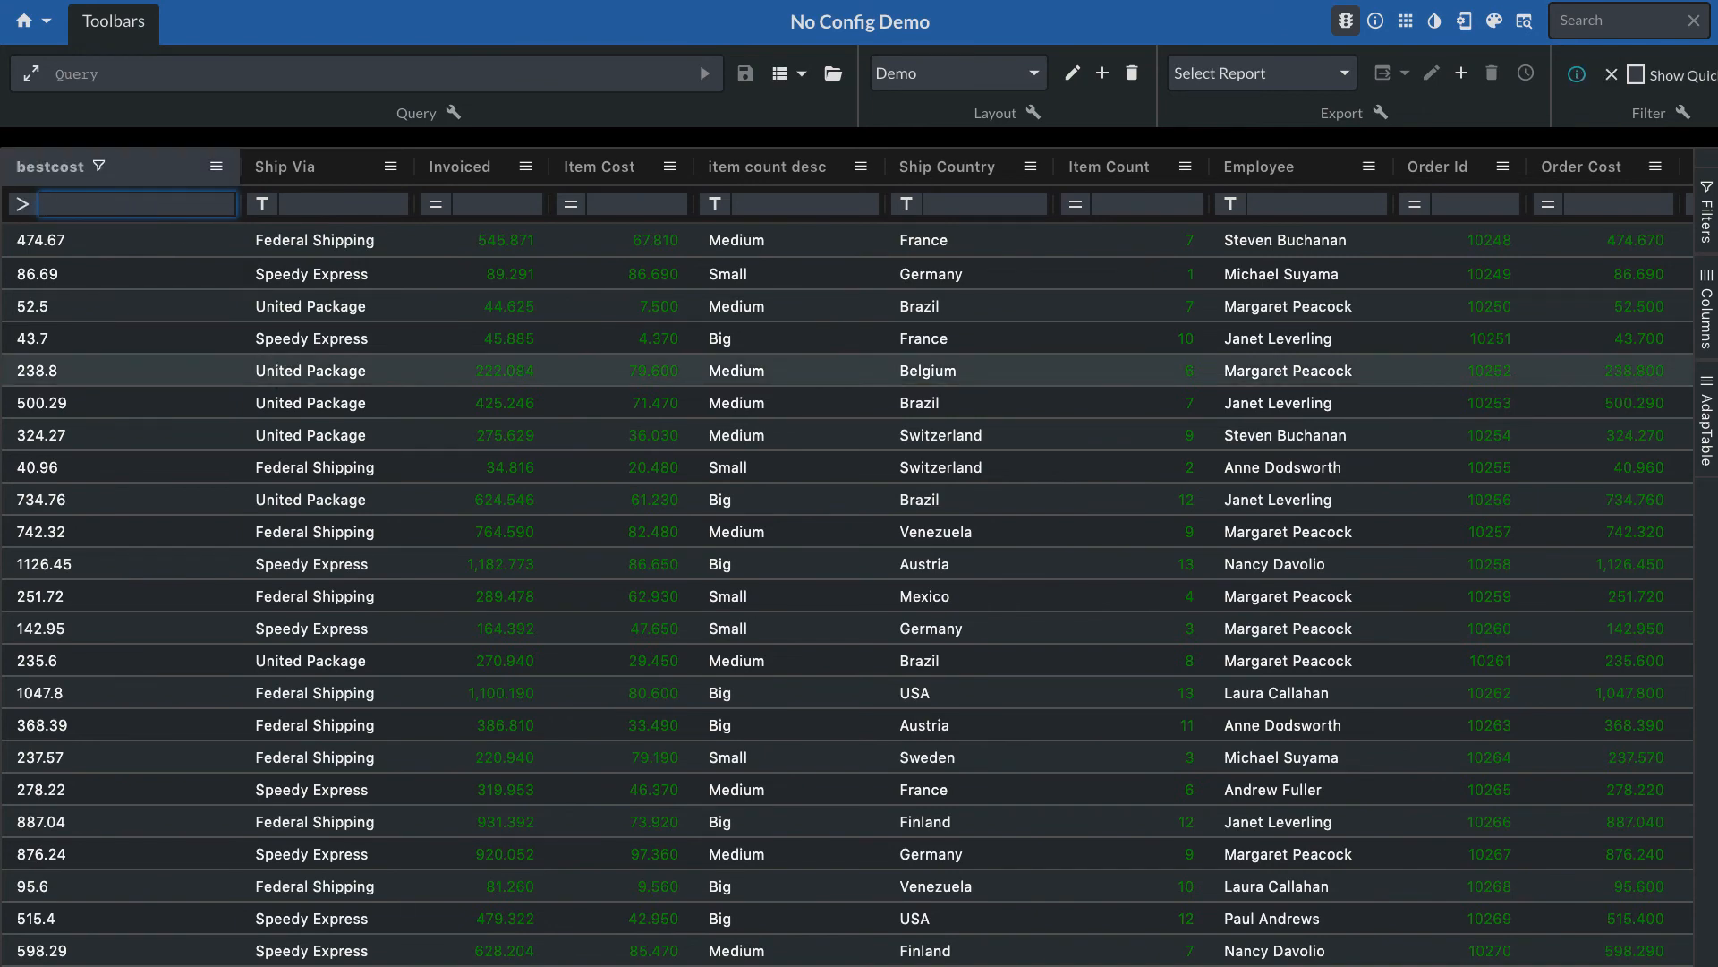
pyautogui.write('200')
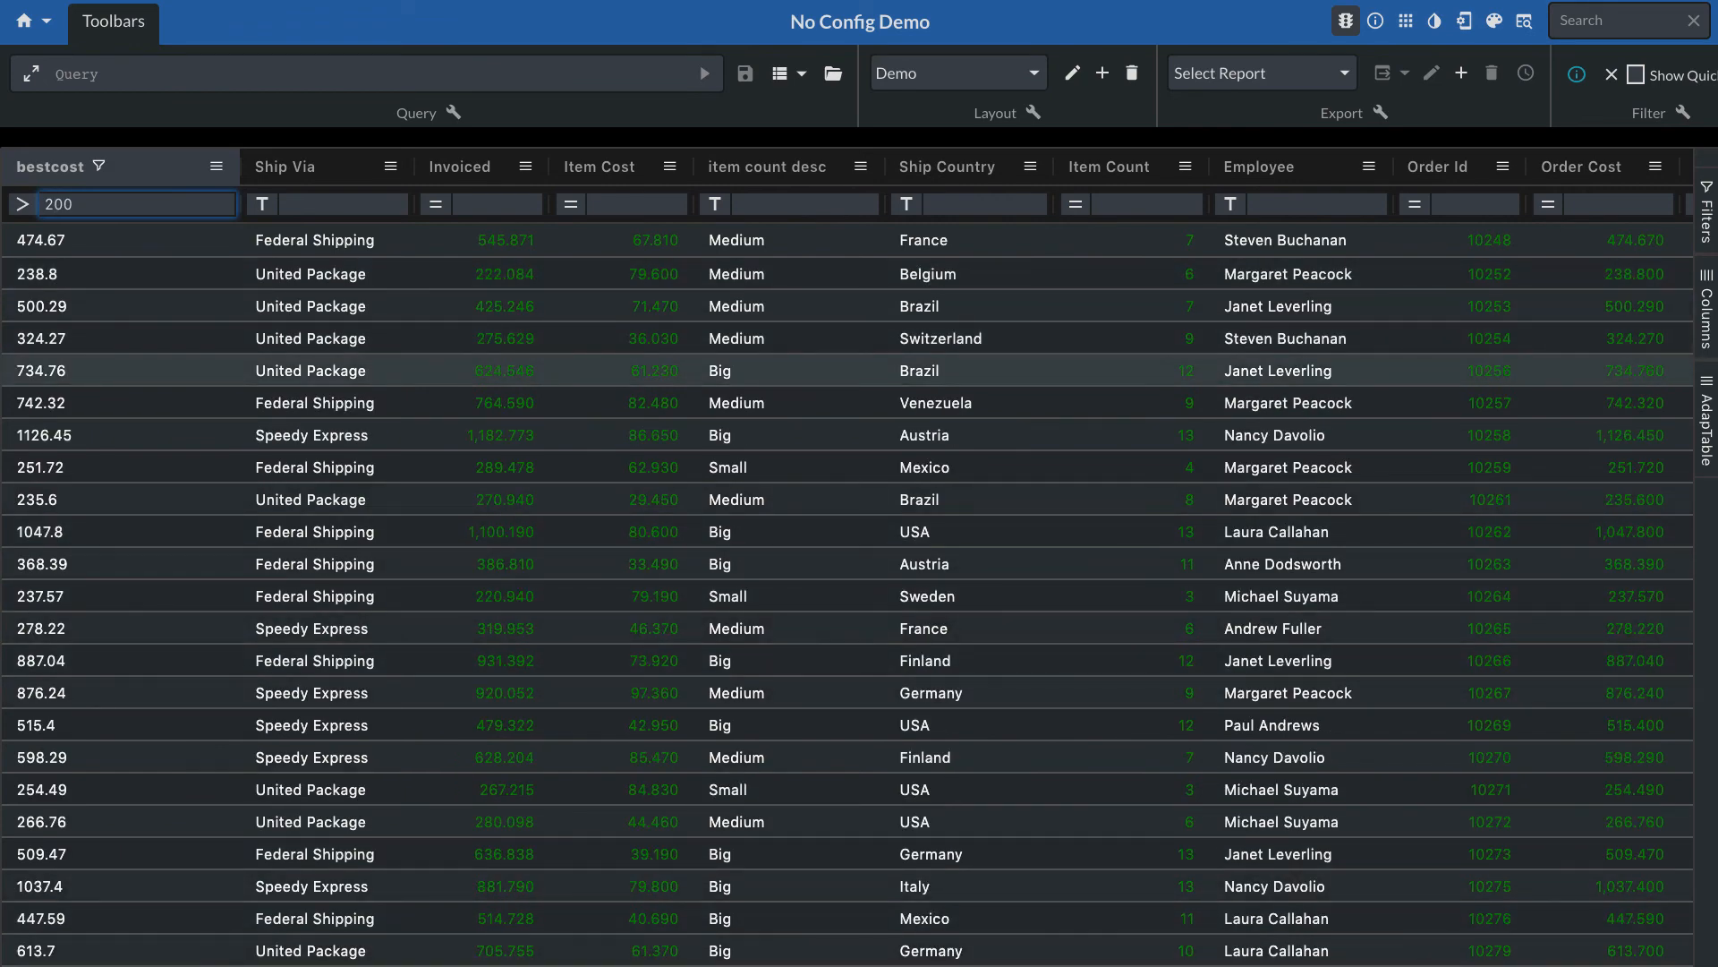
# Filter the Ship Via column to values containing F
pyautogui.click(315, 204)
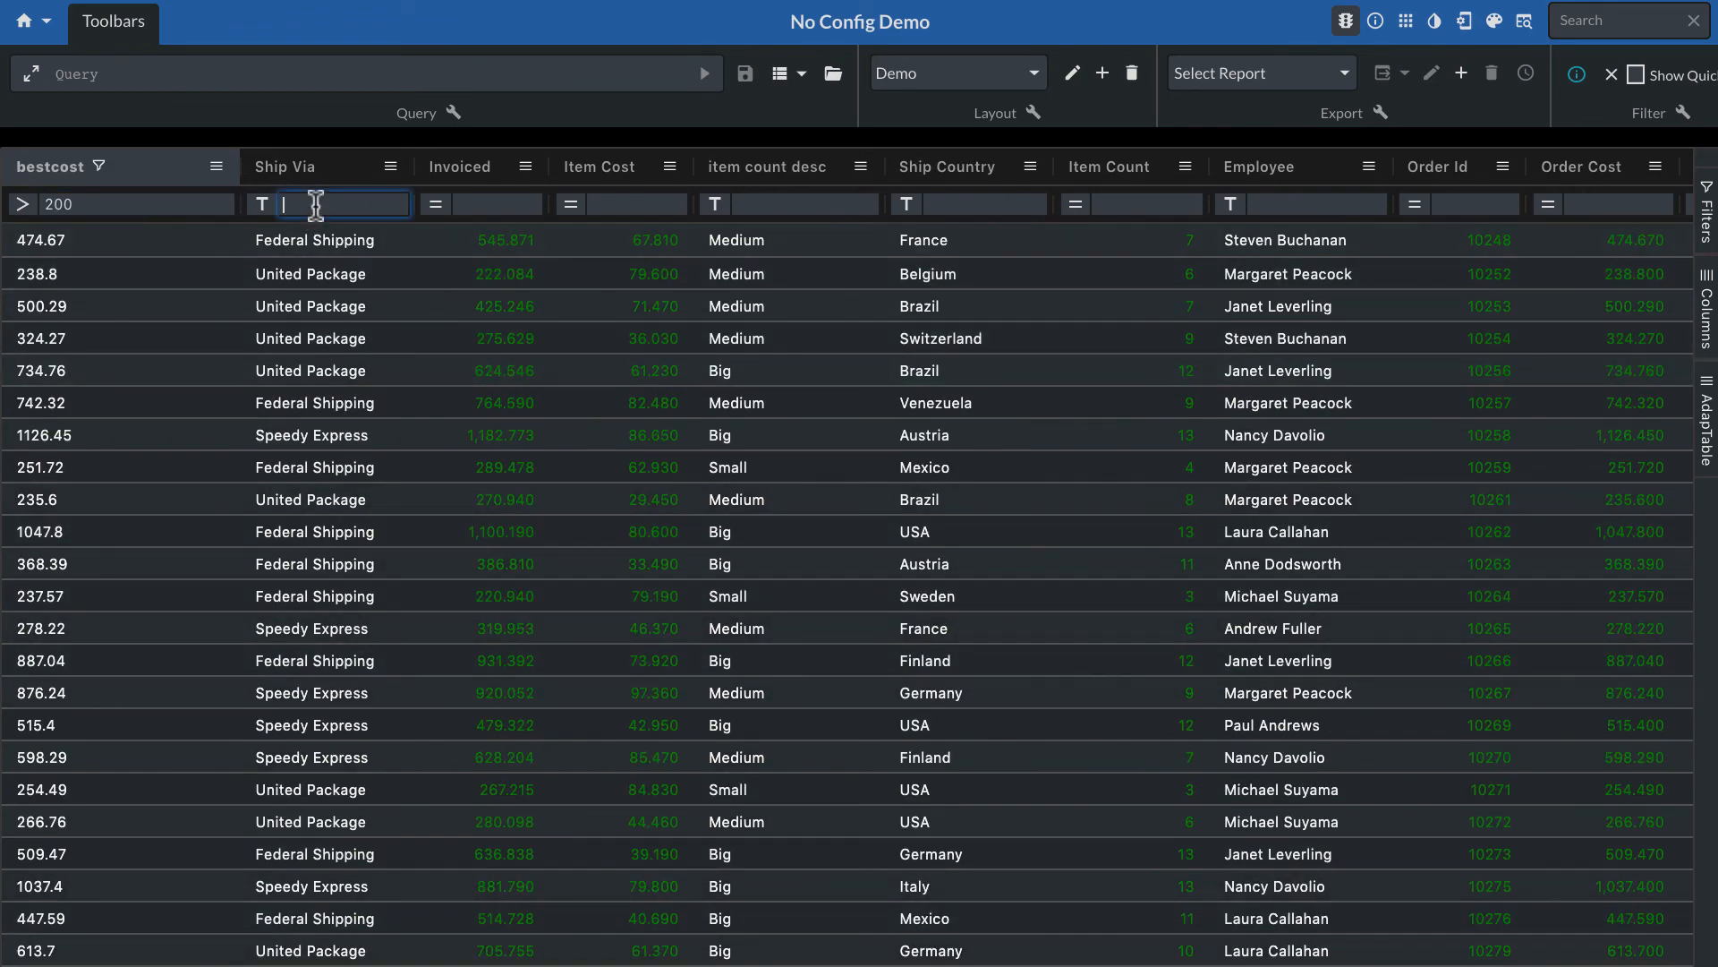
pyautogui.write('F')
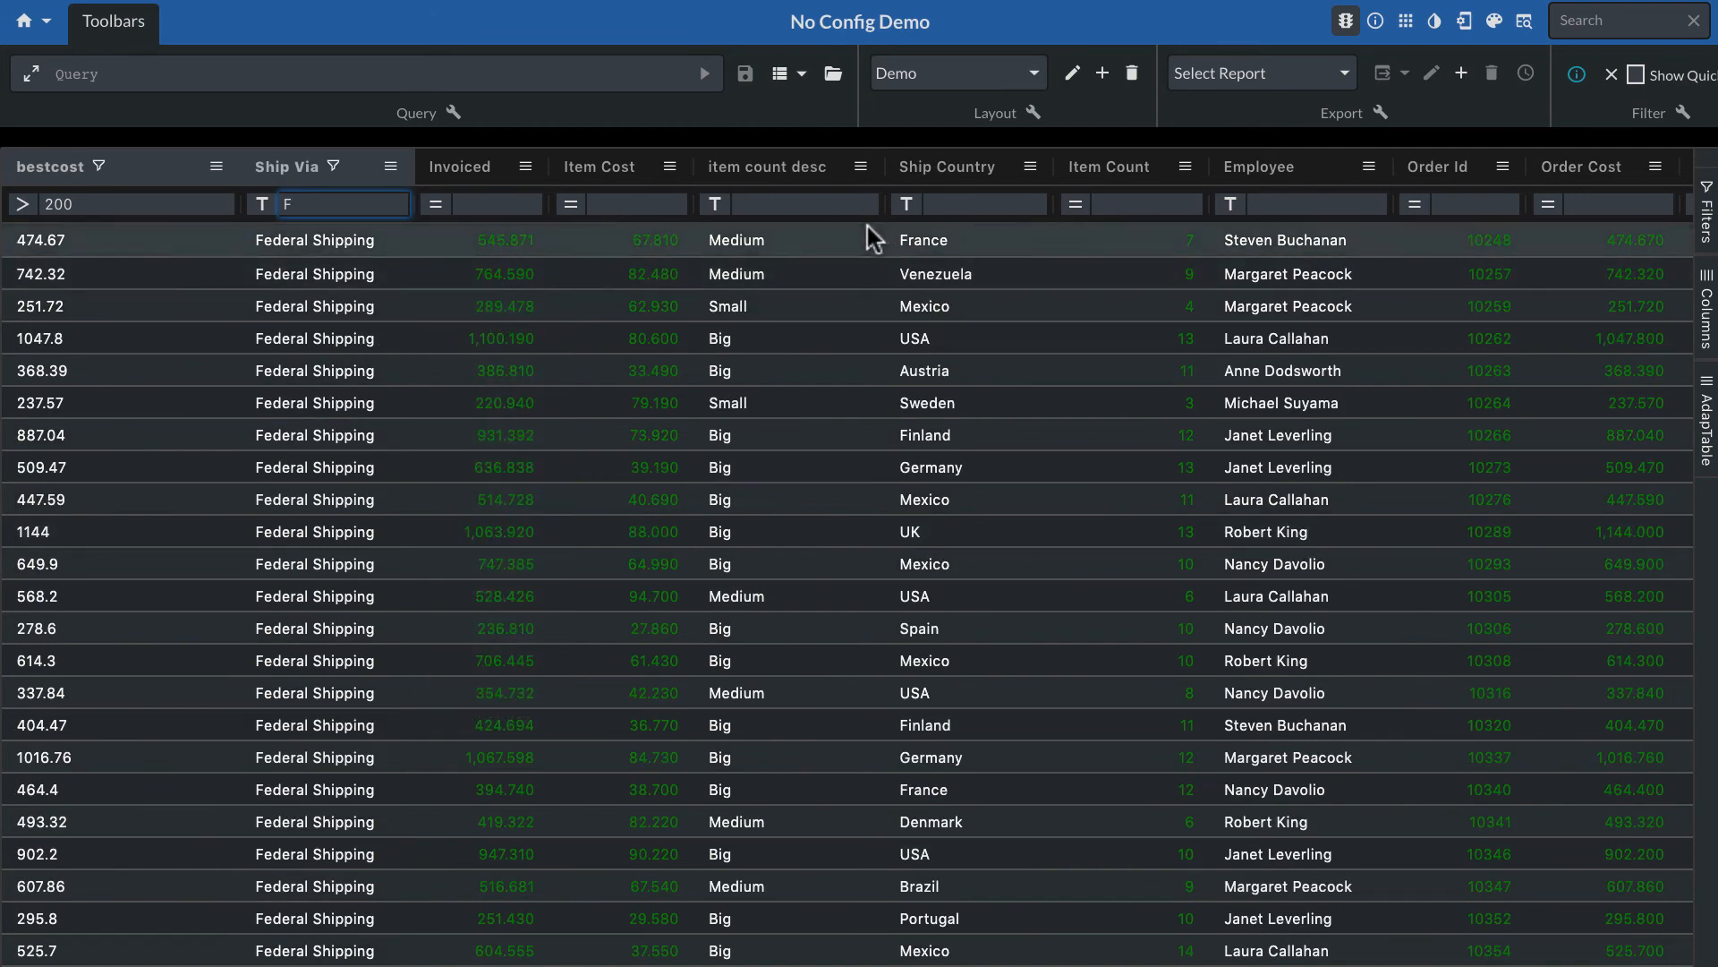
pyautogui.click(715, 205)
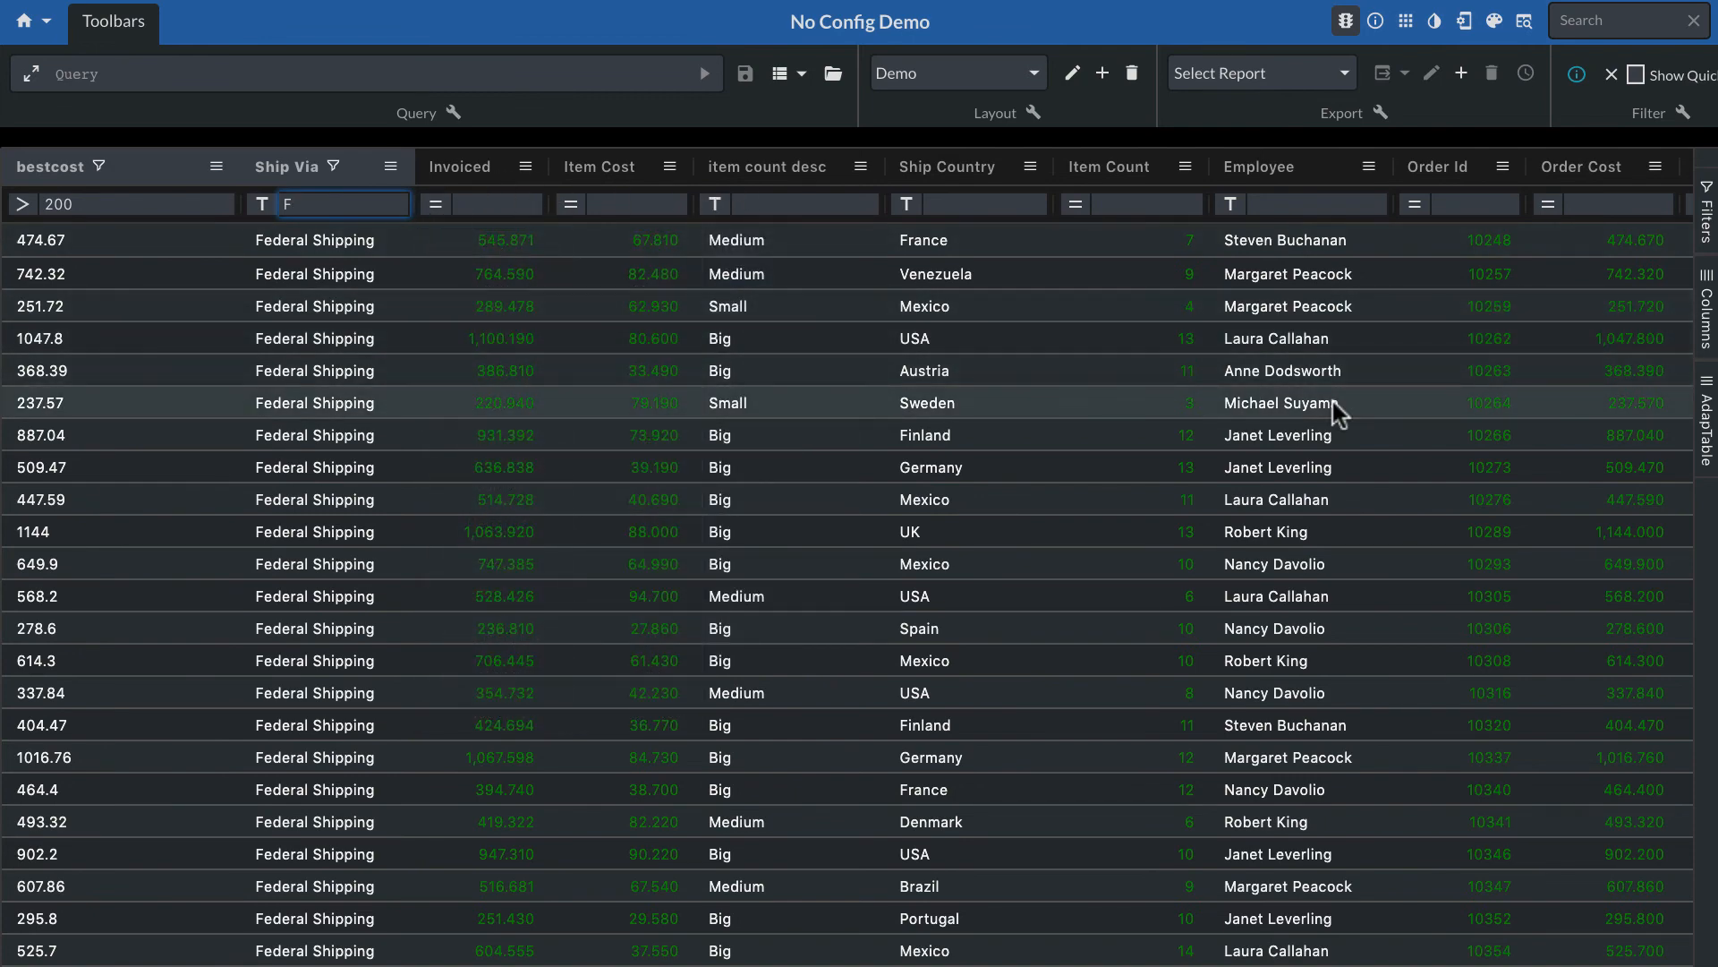
# Move the Order Date column to directly after Ship Country
pyautogui.hscroll(5, 1333, 401)
pyautogui.hscroll(9, 1333, 401)
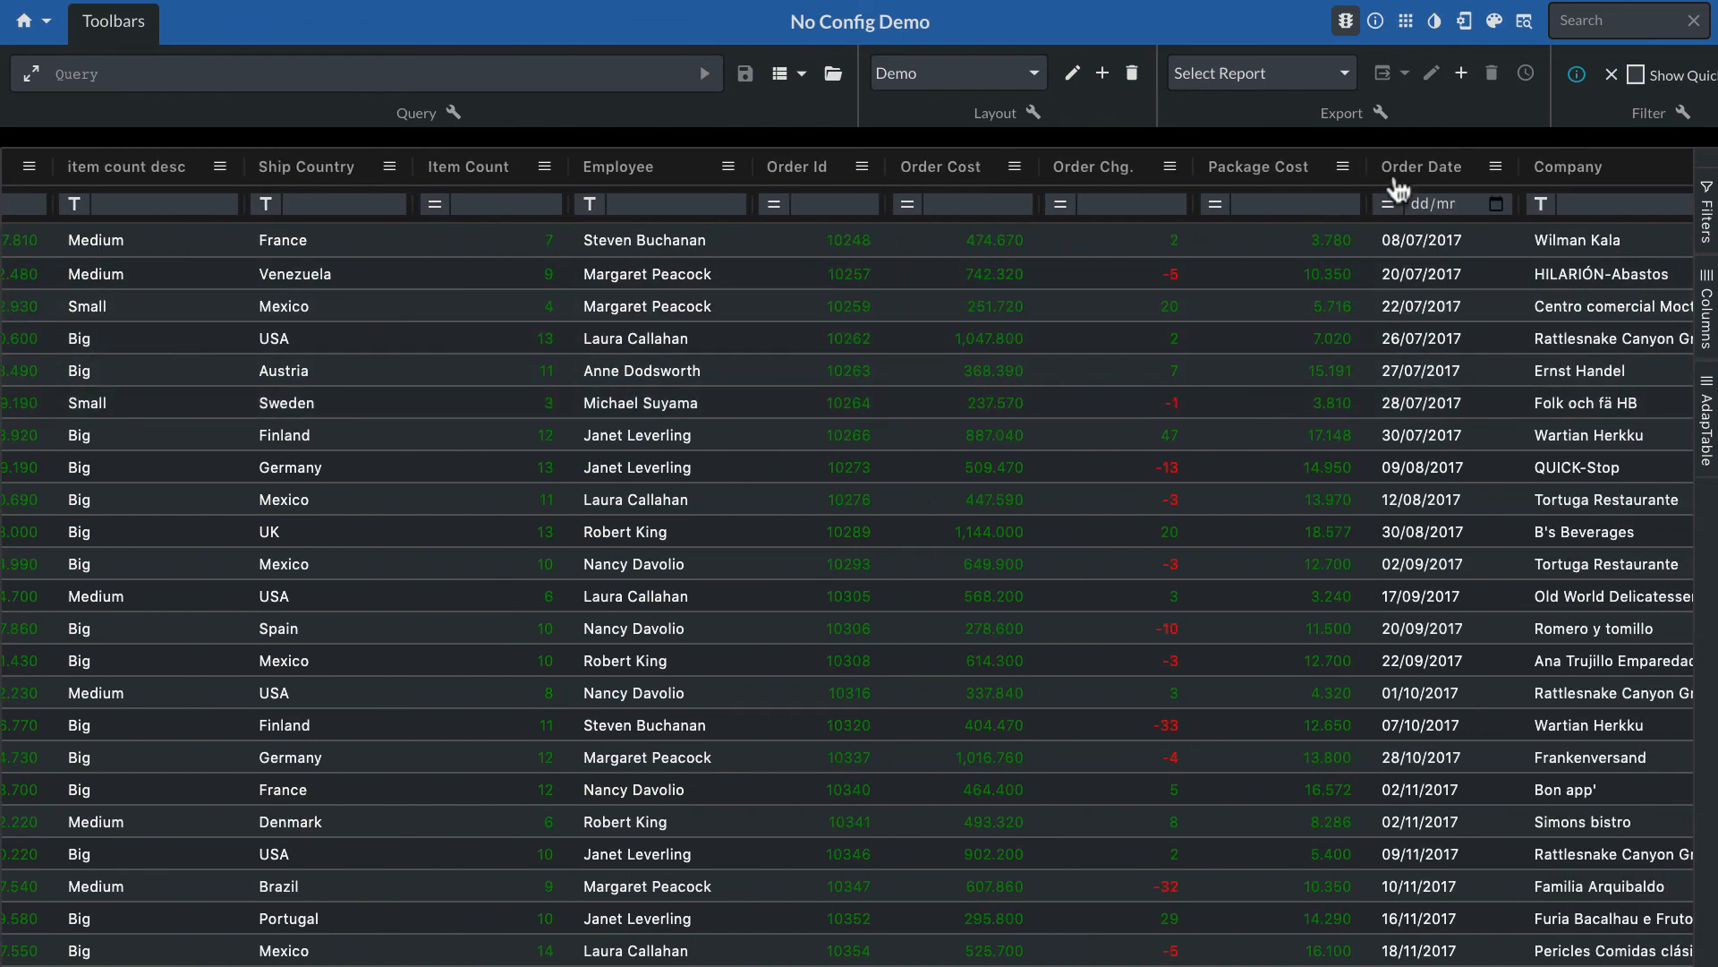
pyautogui.moveTo(1391, 170); pyautogui.dragTo(456, 170)
pyautogui.hscroll(-14, 685, 524)
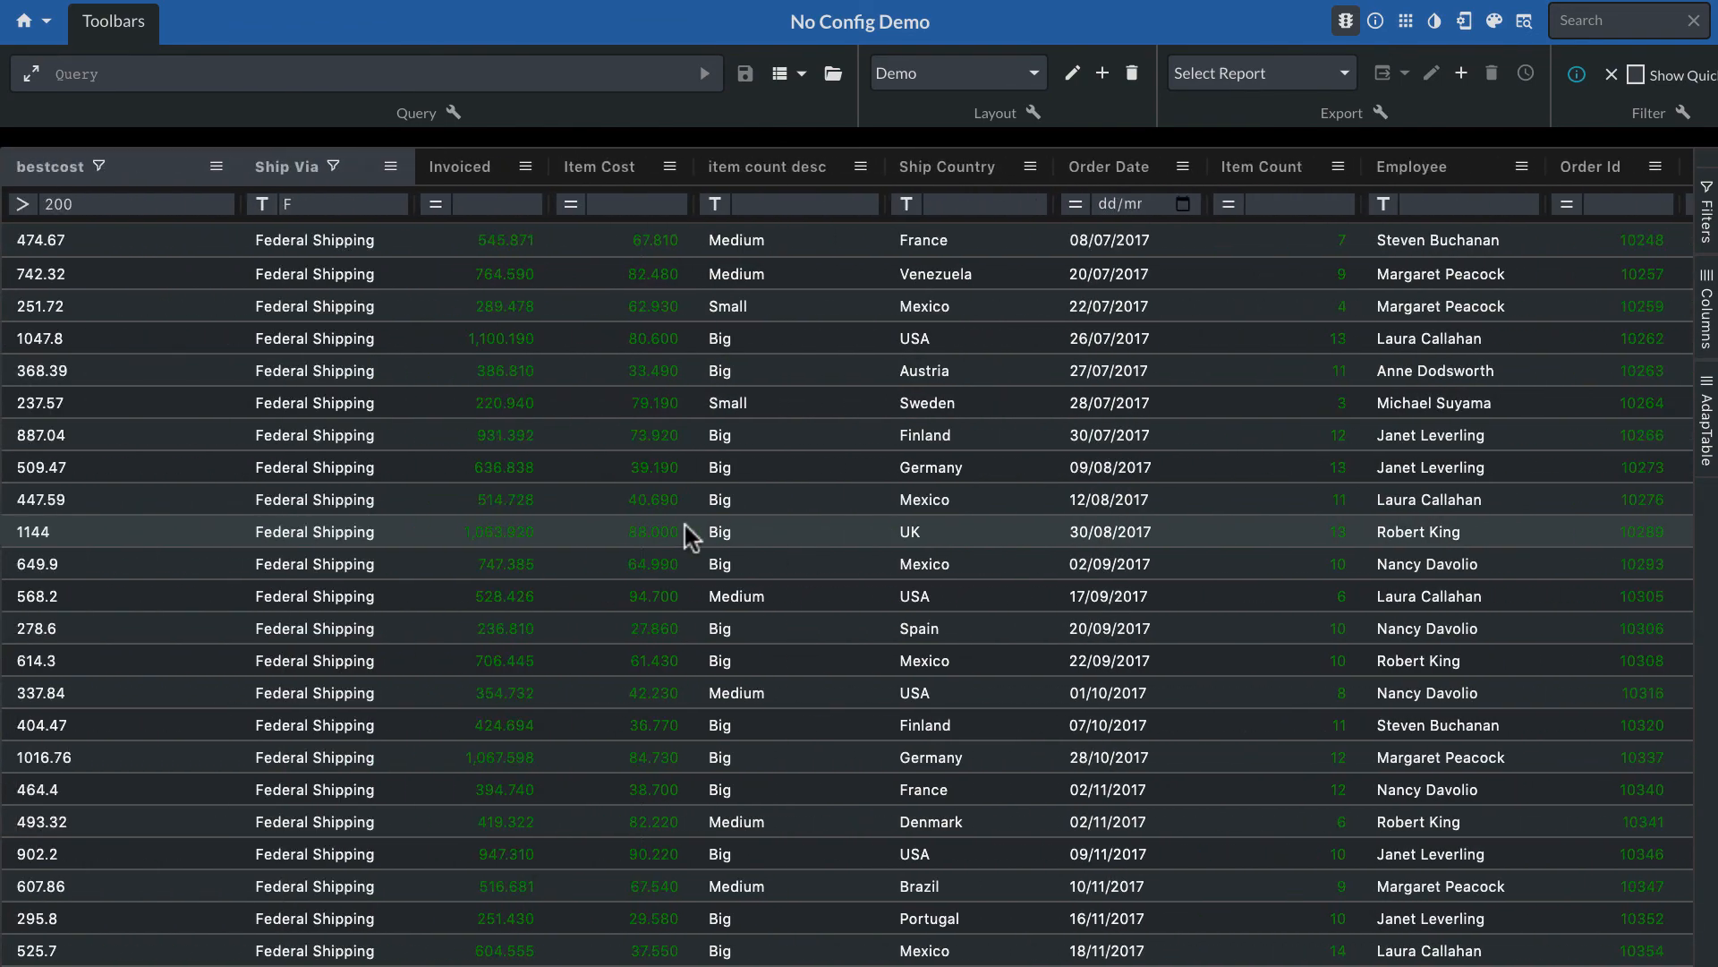
# Filter the Order Date column with the In Past predicate
pyautogui.click(1075, 204)
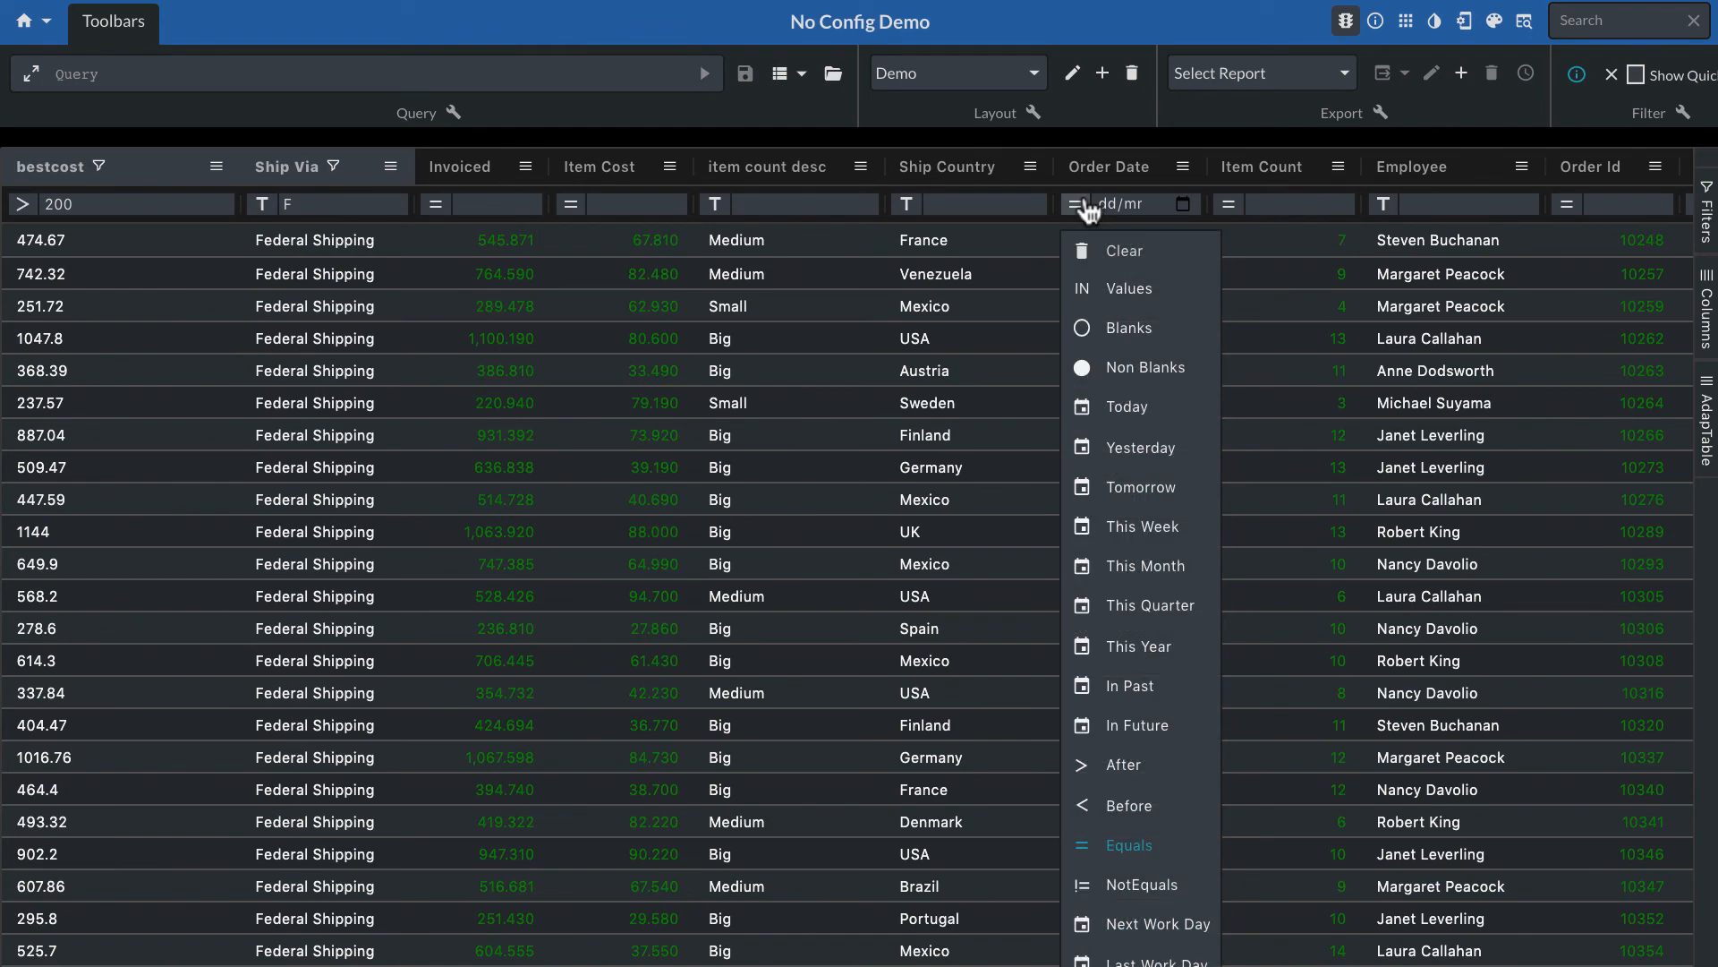
pyautogui.click(1124, 694)
pyautogui.click(820, 502)
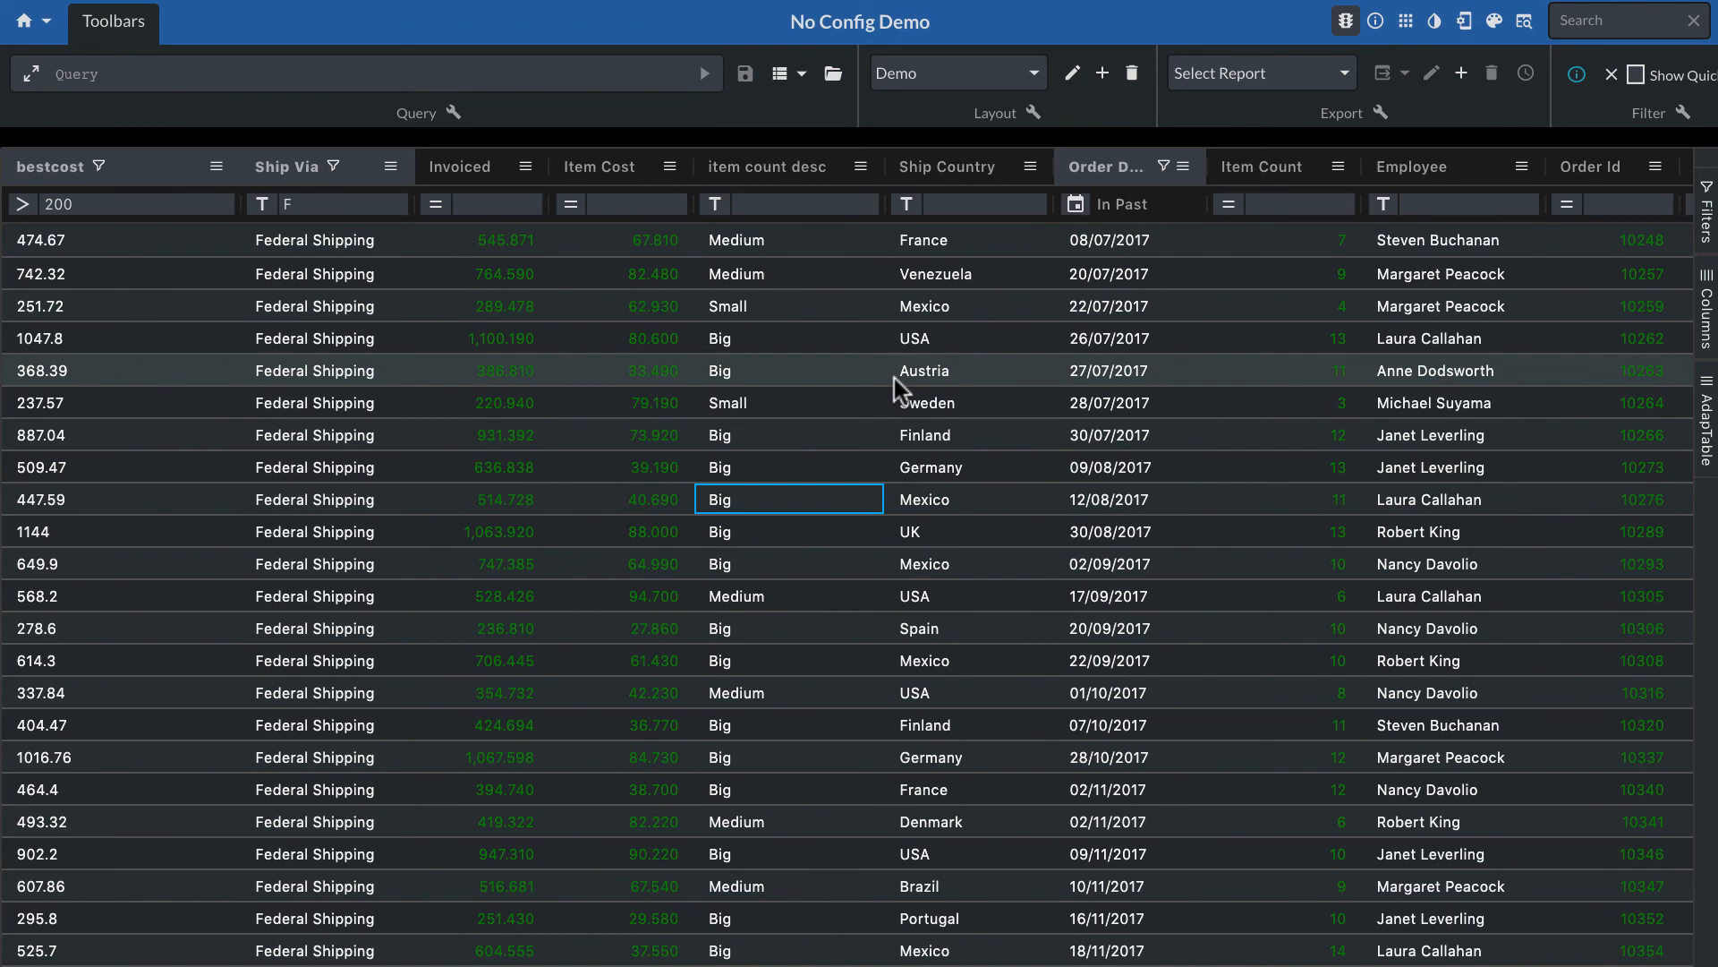
# Look at the column values and filter predicates offered in Ship Country's column filter, and close it without applying any
pyautogui.click(1031, 170)
pyautogui.click(1088, 169)
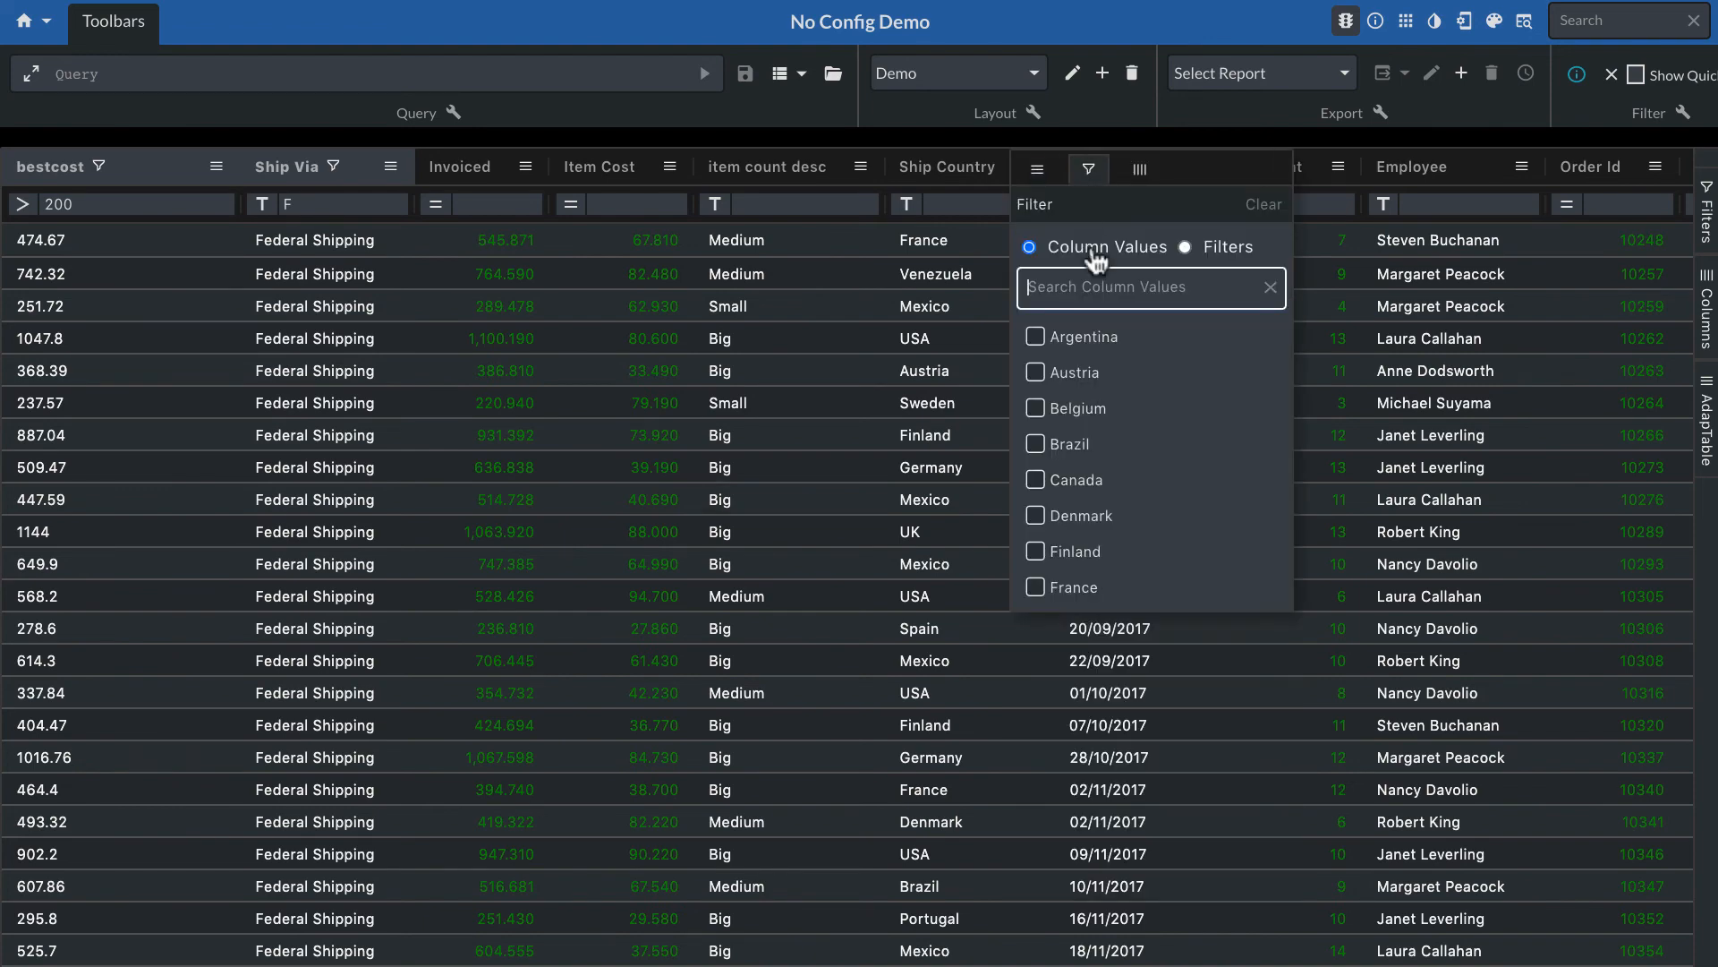
pyautogui.click(1186, 248)
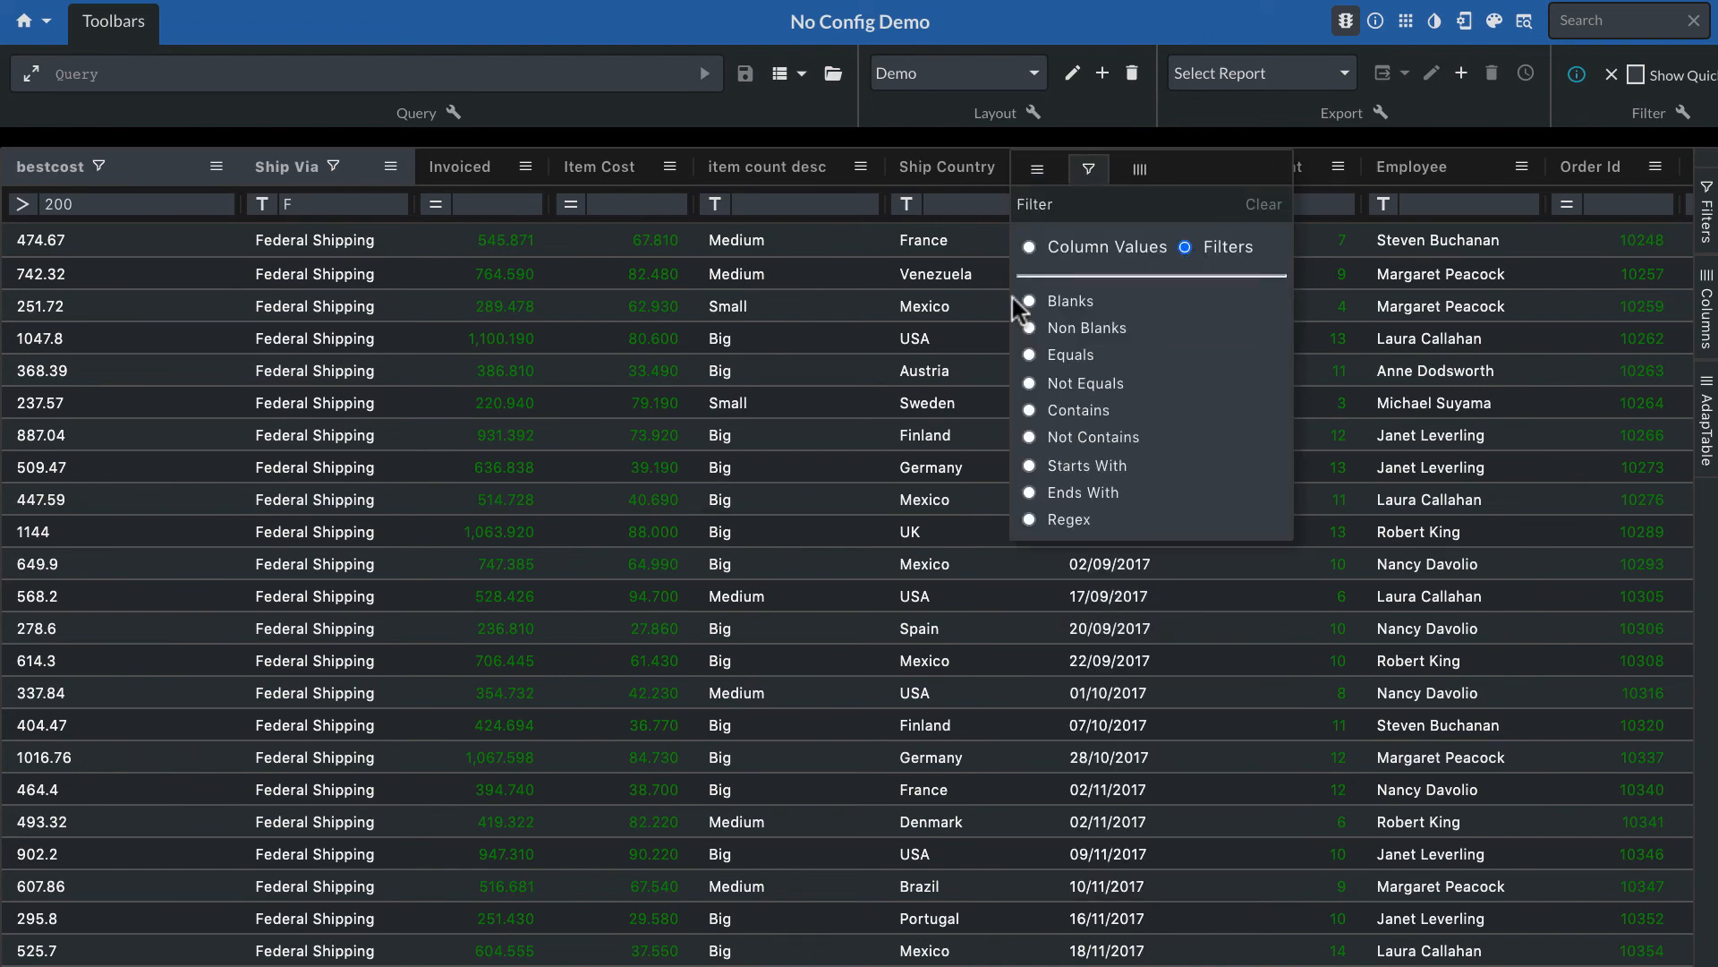
pyautogui.click(959, 330)
# Filter the Ship Country column by values to Austria, Brazil, Finland and France
pyautogui.click(906, 205)
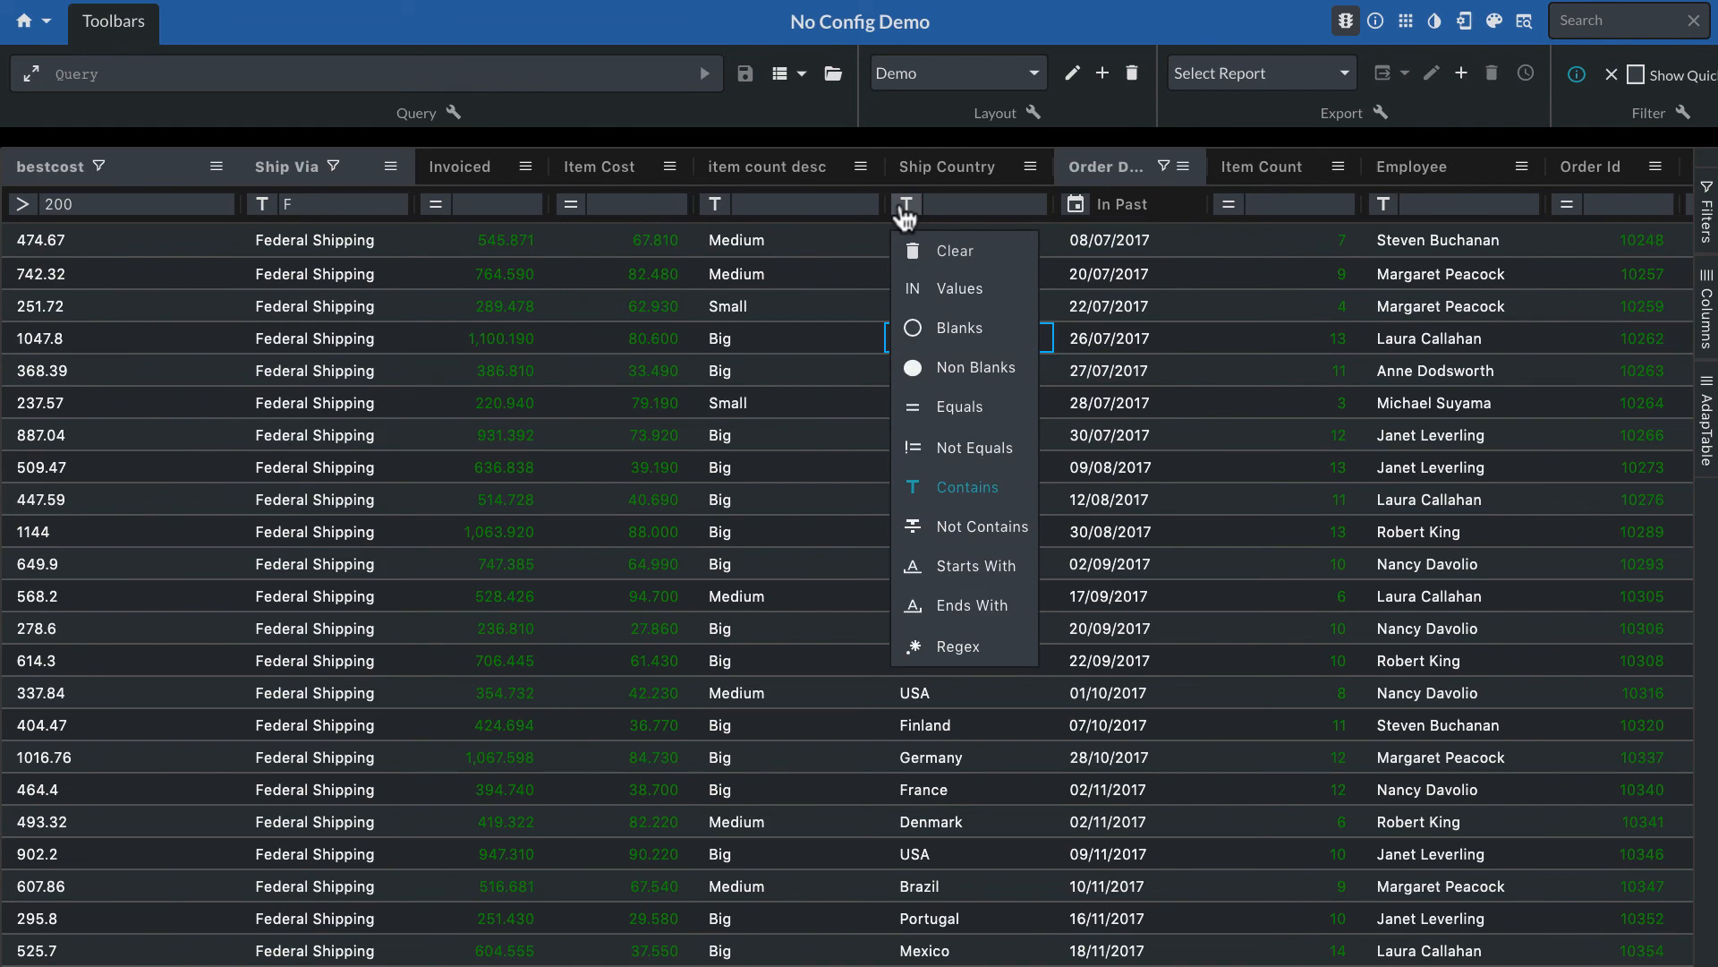
pyautogui.click(960, 290)
pyautogui.click(969, 207)
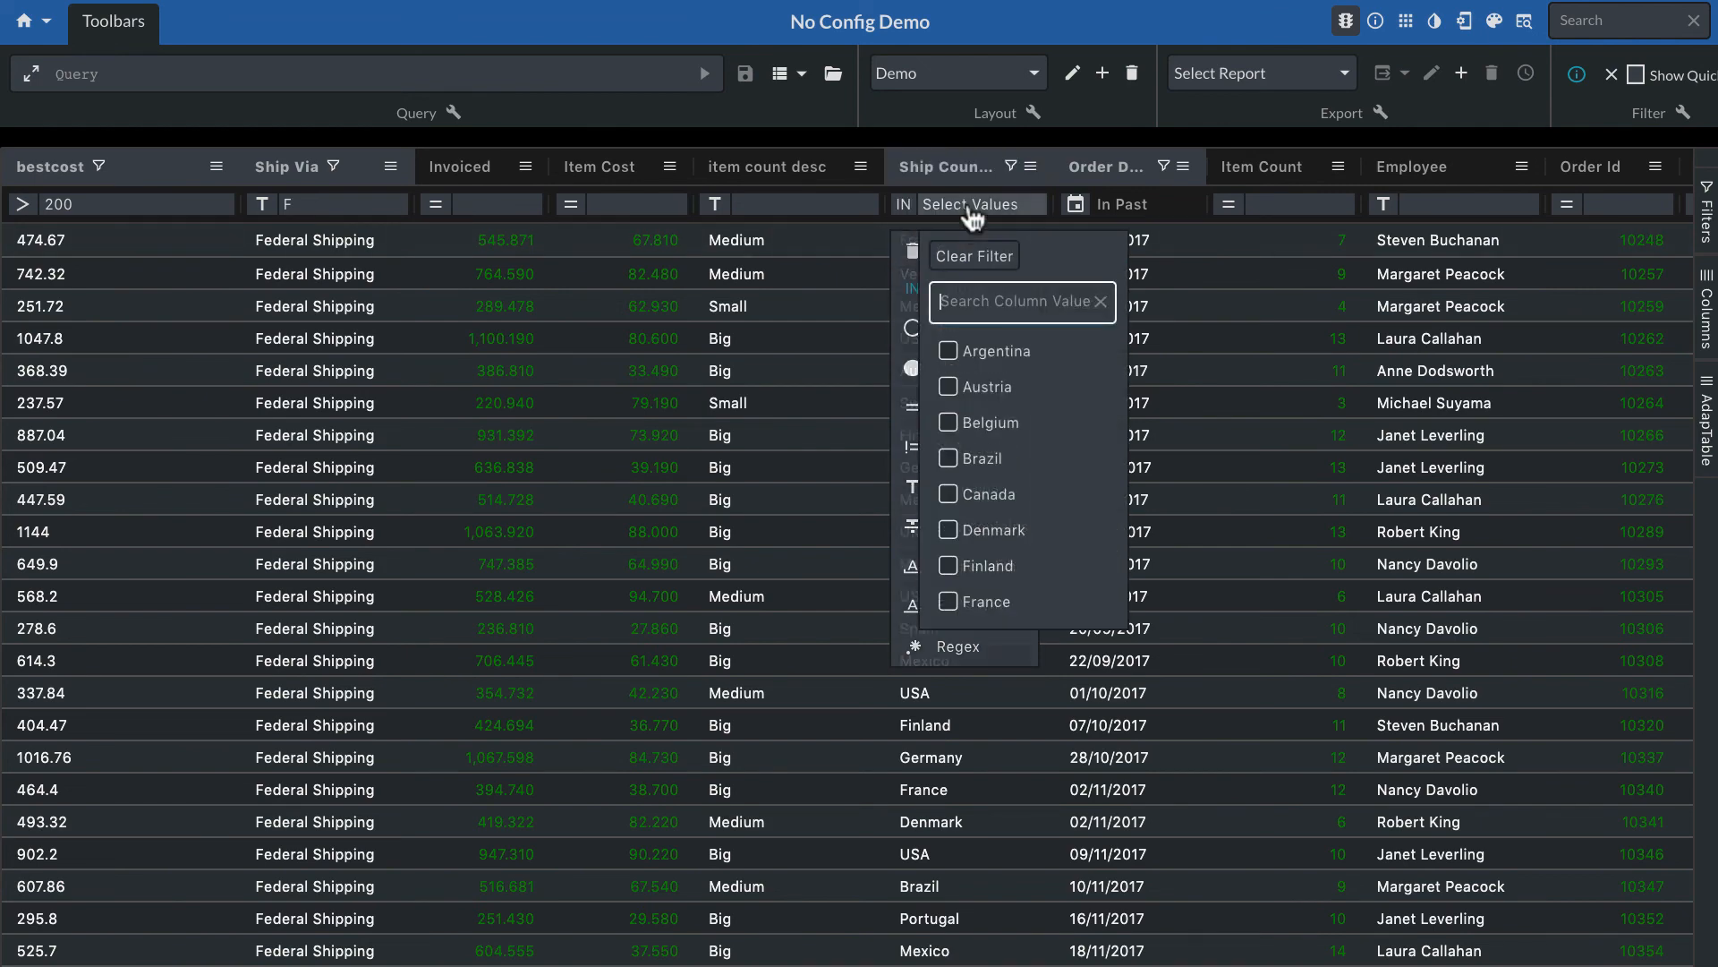
pyautogui.click(948, 387)
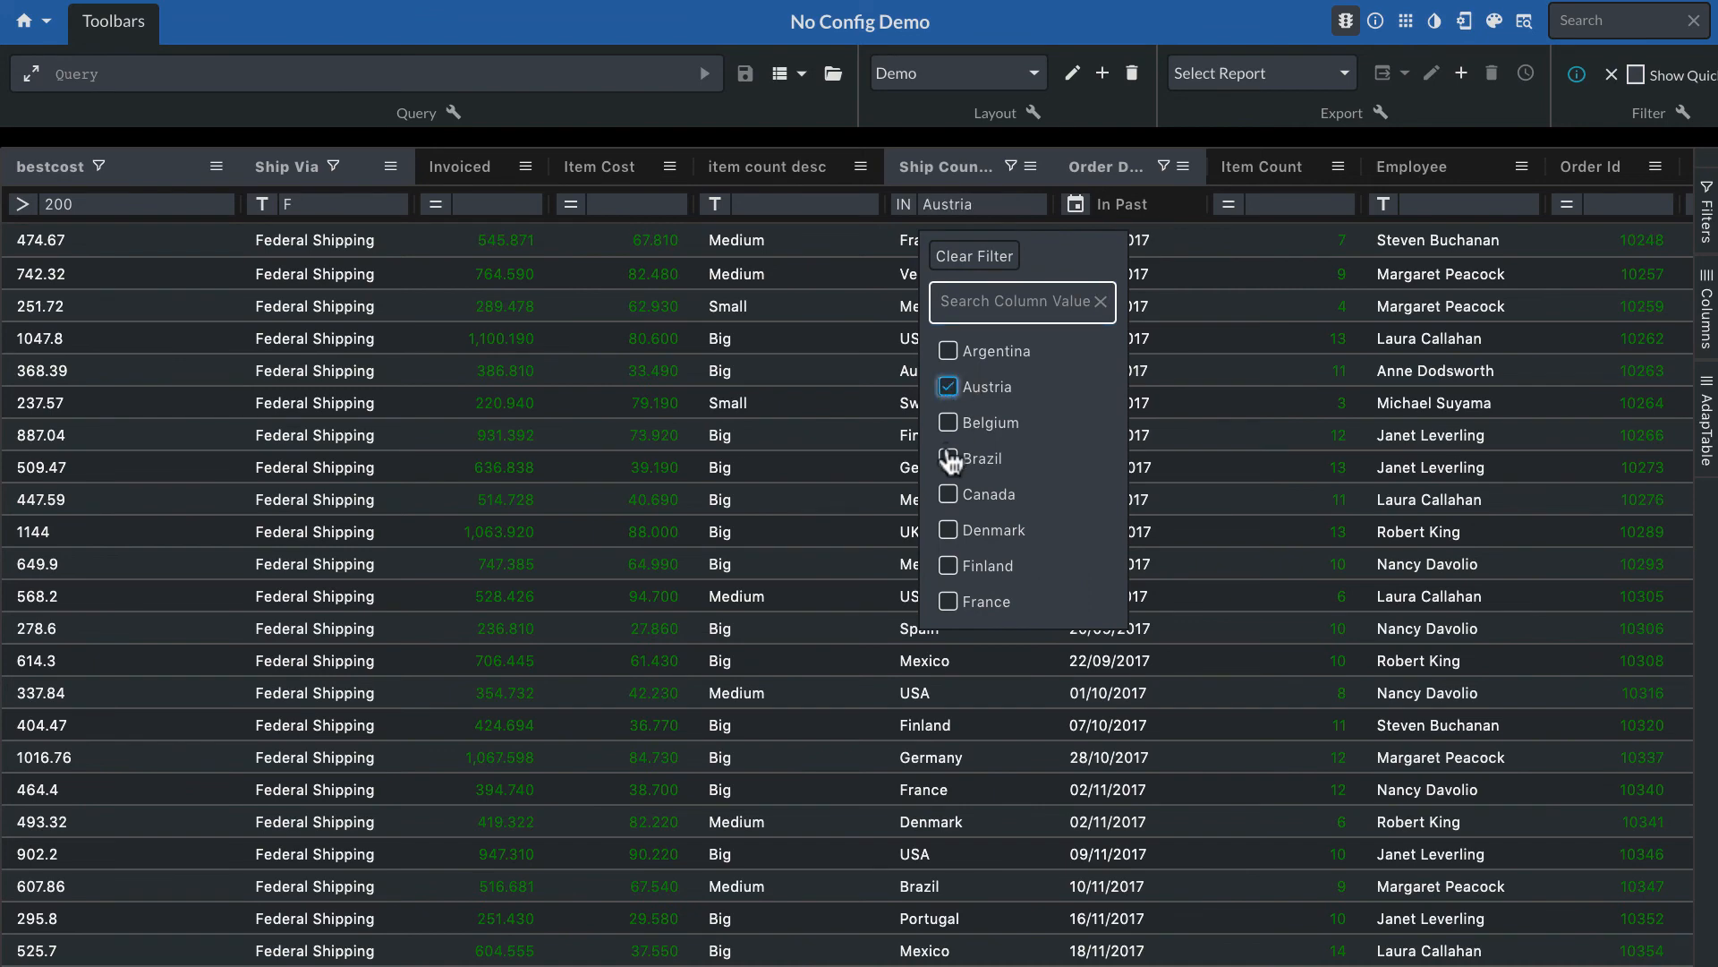
pyautogui.click(948, 459)
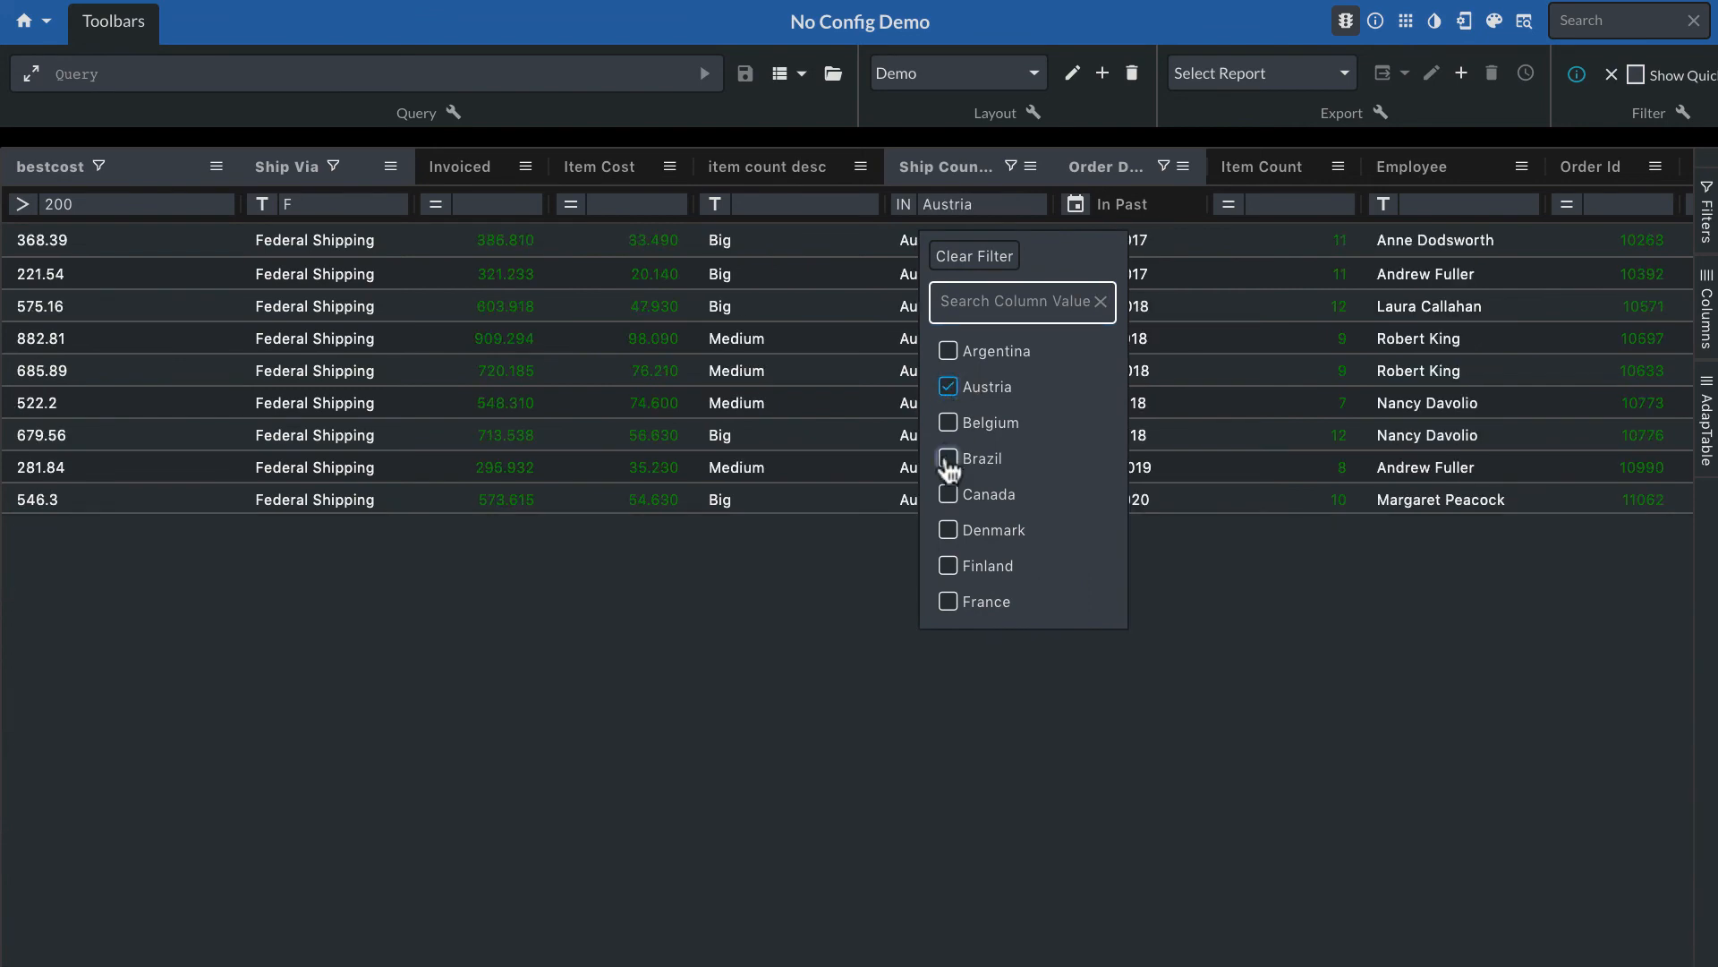
pyautogui.click(947, 565)
pyautogui.click(947, 602)
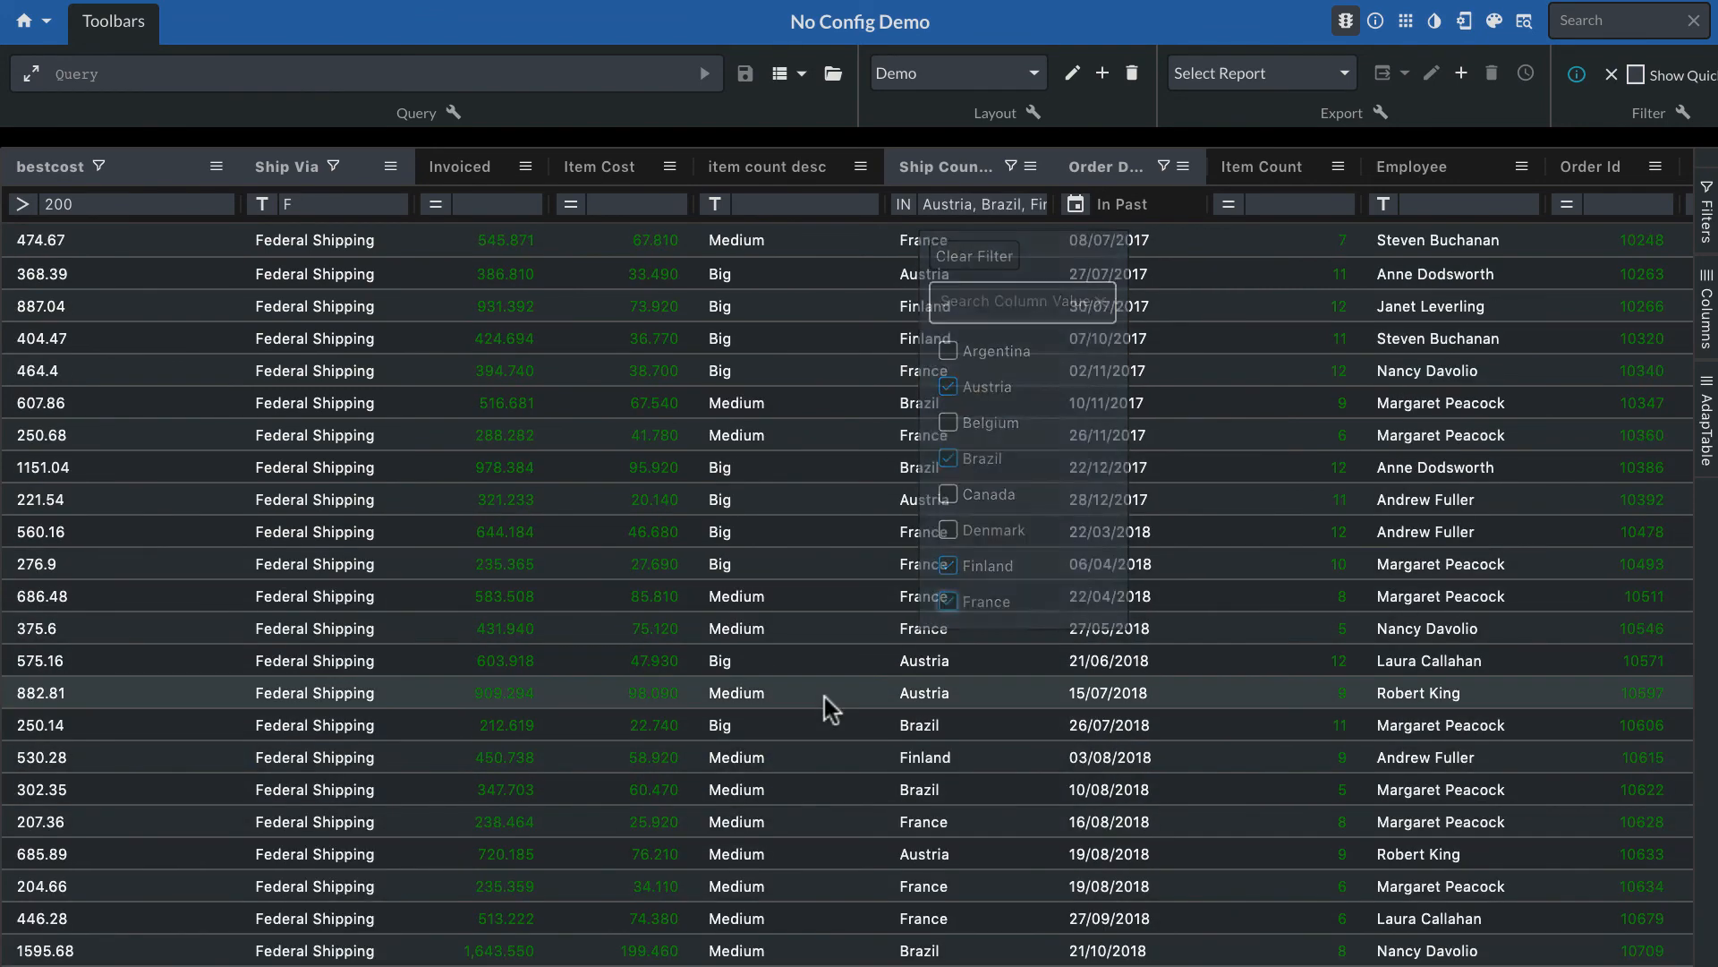
pyautogui.click(824, 696)
# Review the summary of active column filters and close it
pyautogui.moveTo(922, 218)
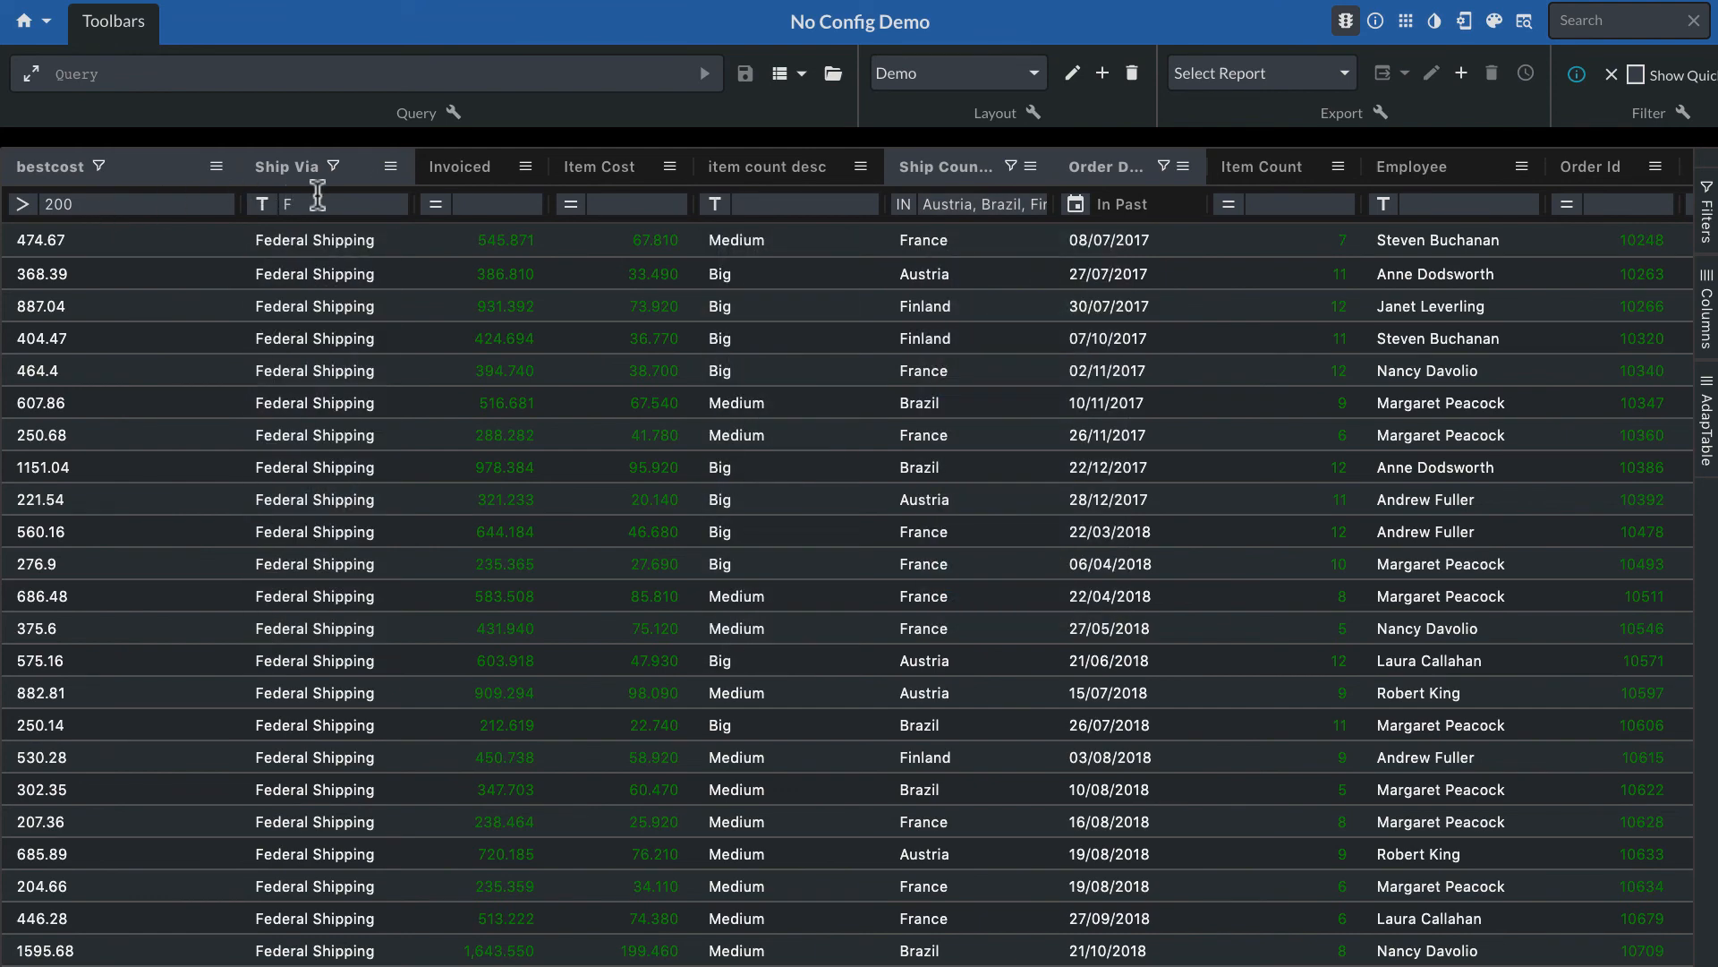
pyautogui.click(1577, 76)
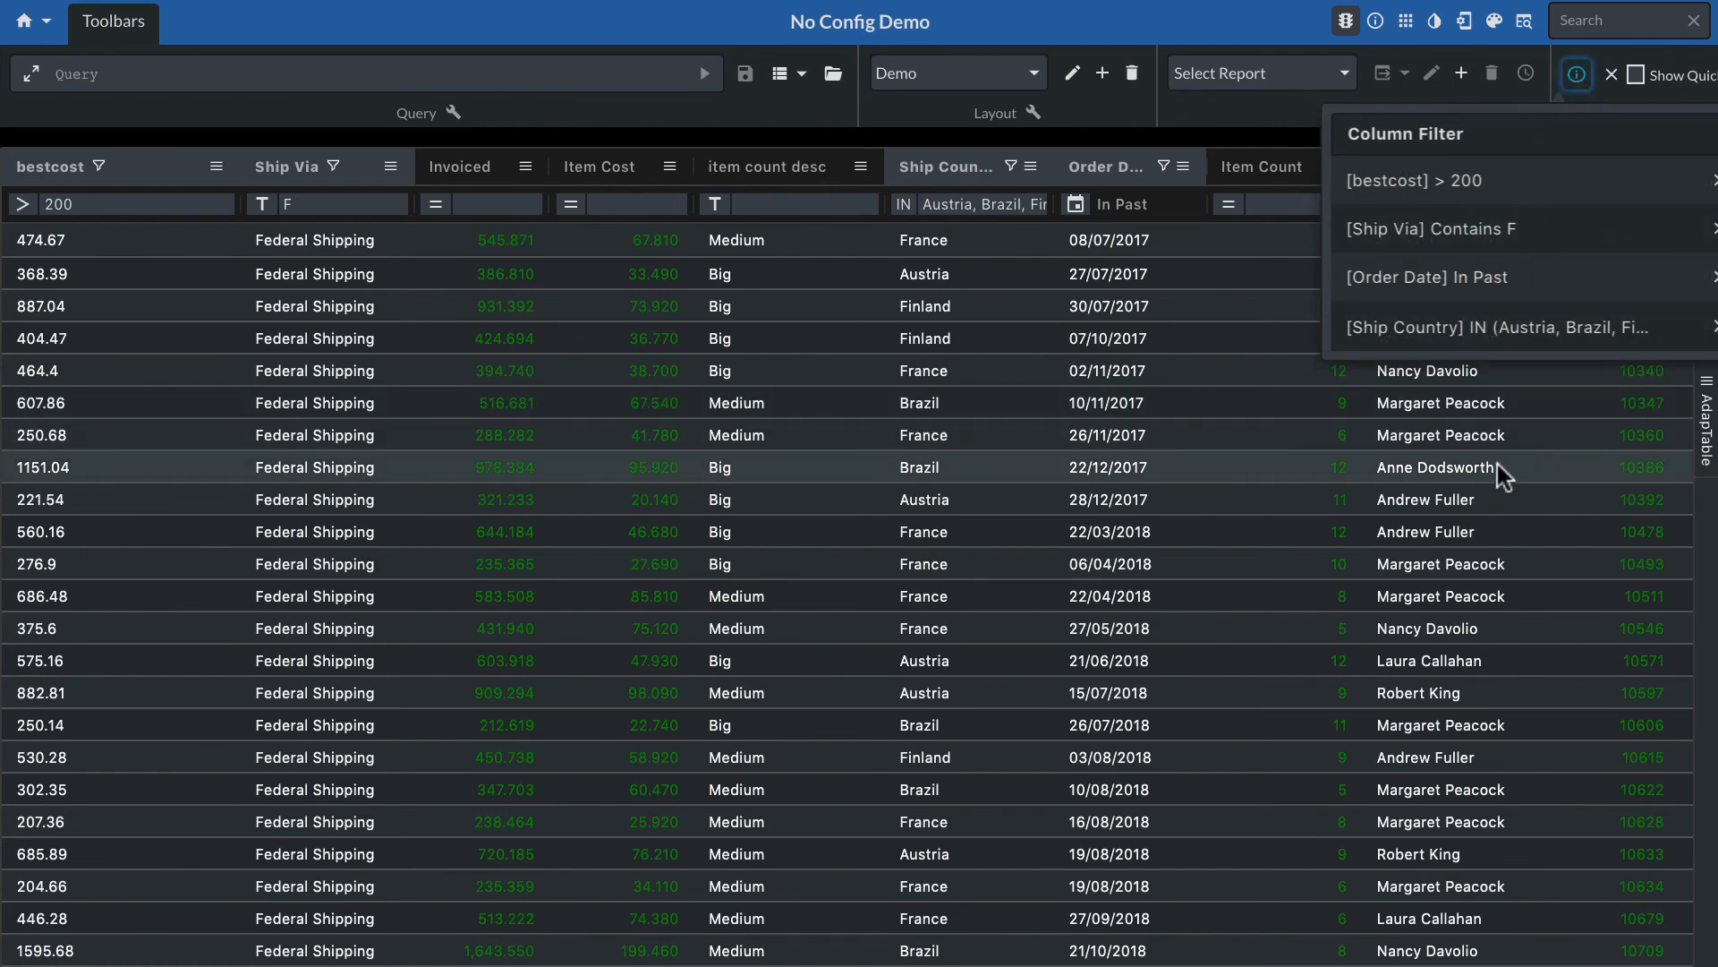
pyautogui.click(1038, 438)
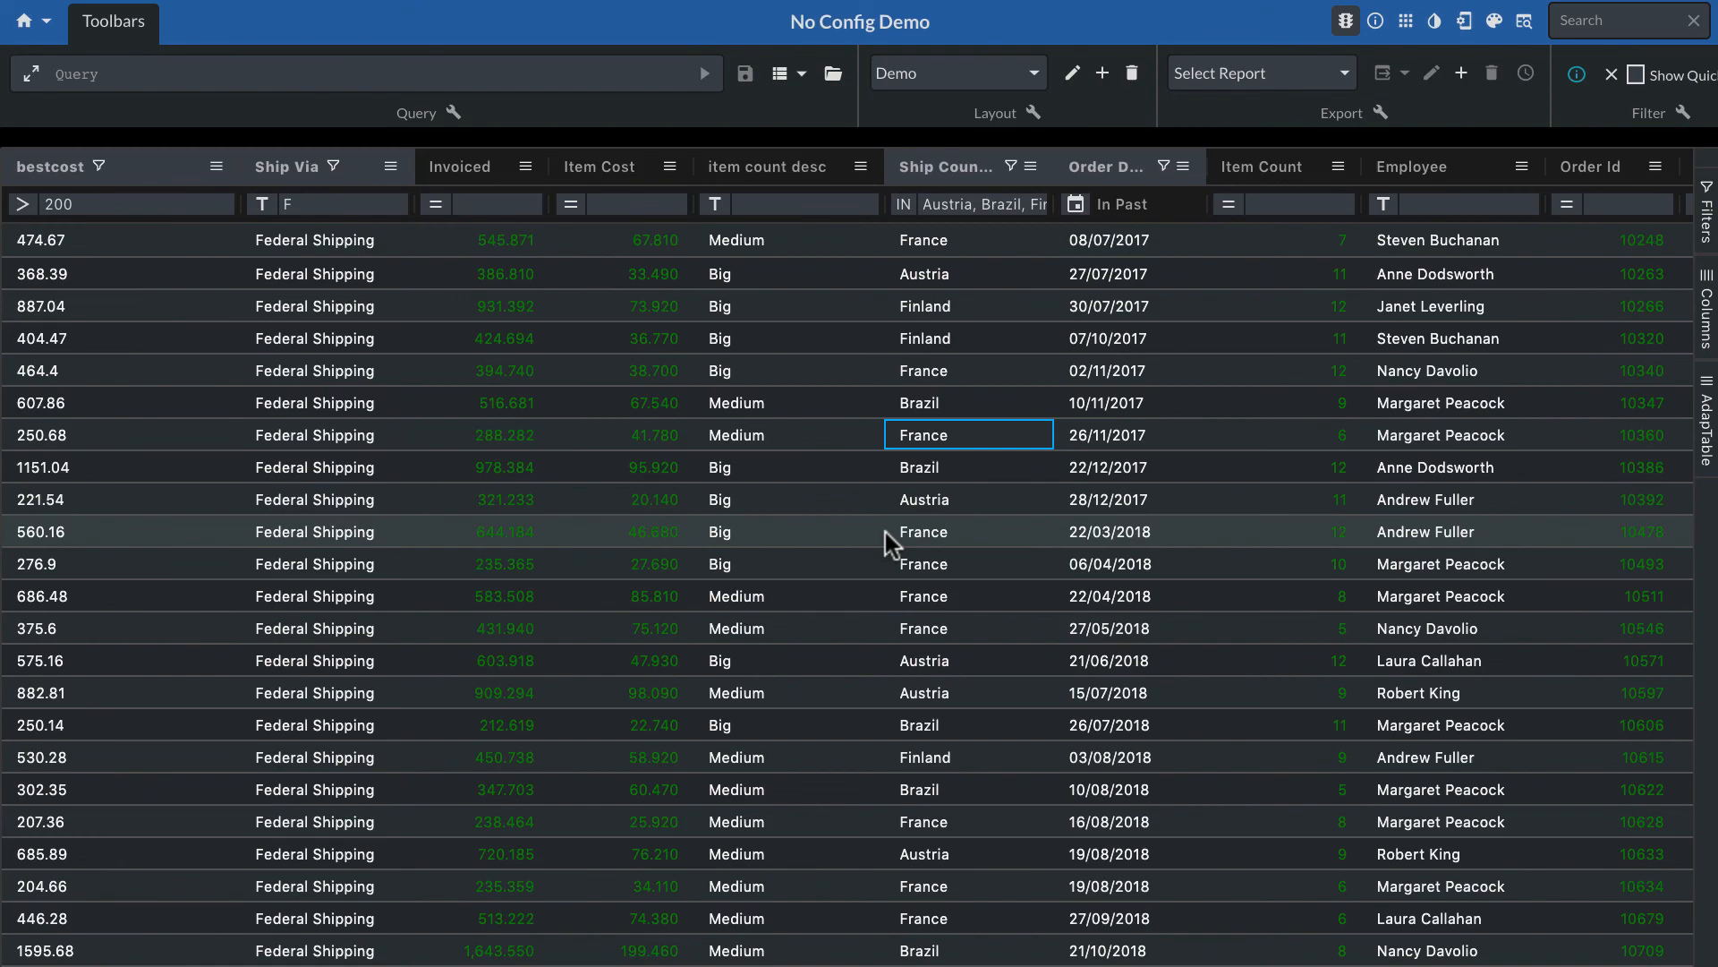
# Reload the demo page and collapse the description above the grid
pyautogui.press('super+r')
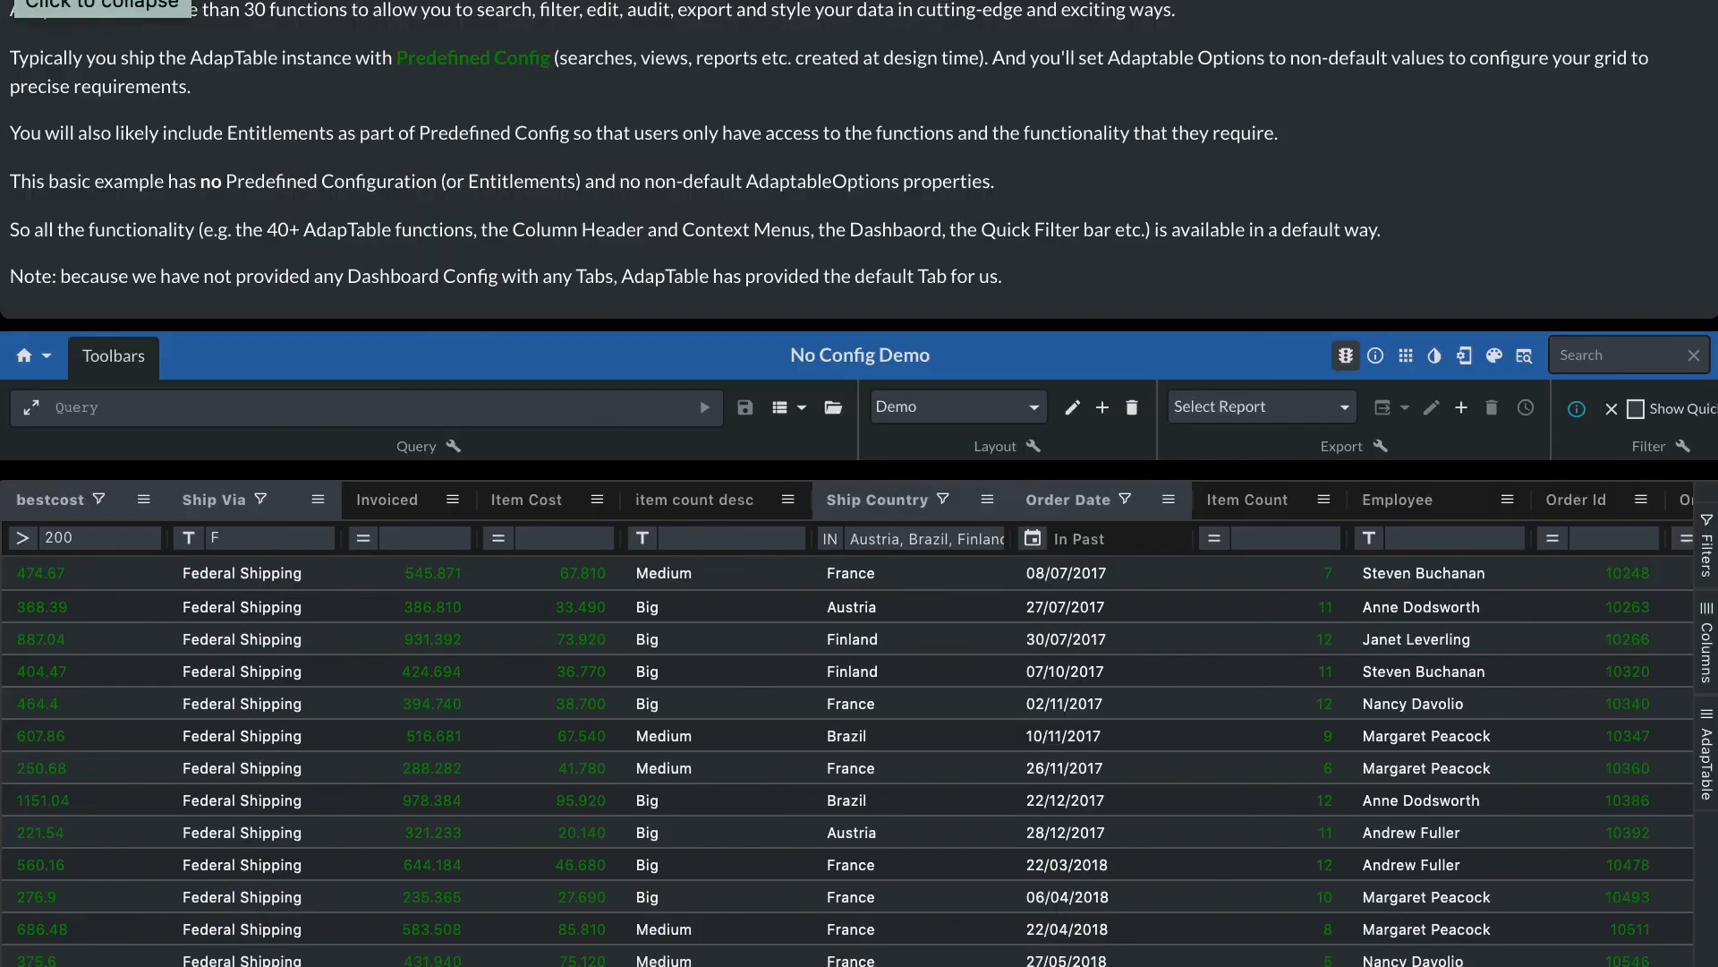
pyautogui.click(13, 1)
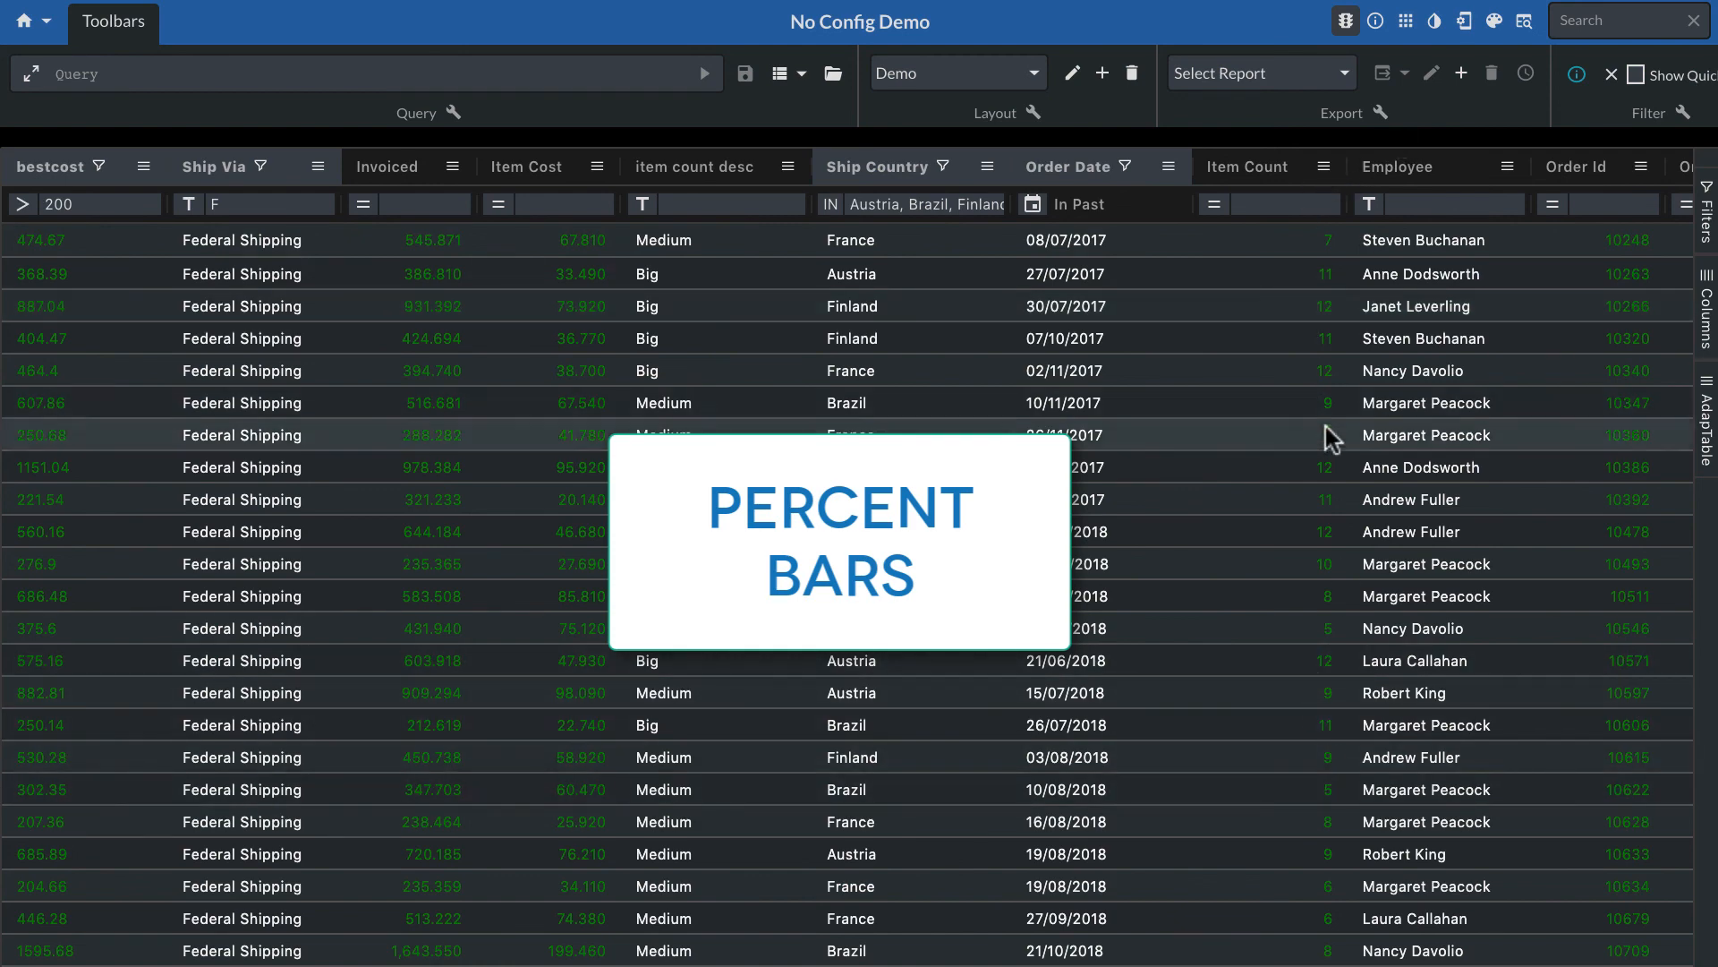
# Start a percent bar for the Item Count column and set its first range to end at 5 in red
pyautogui.click(1325, 170)
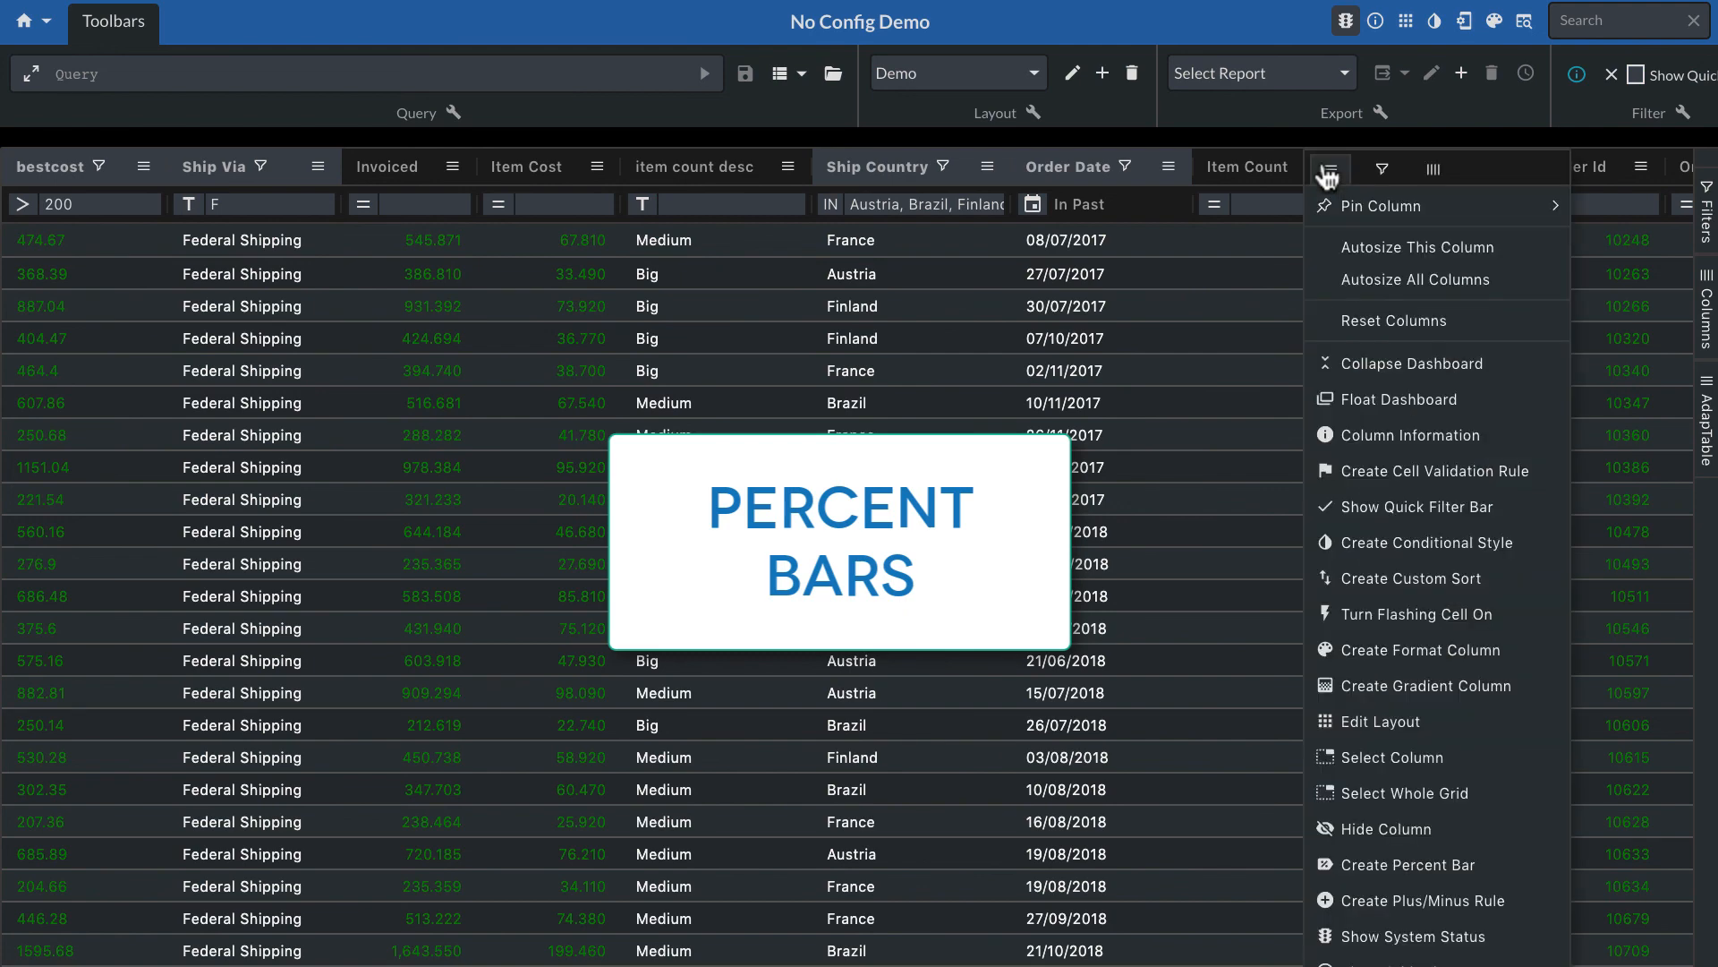
pyautogui.click(1383, 867)
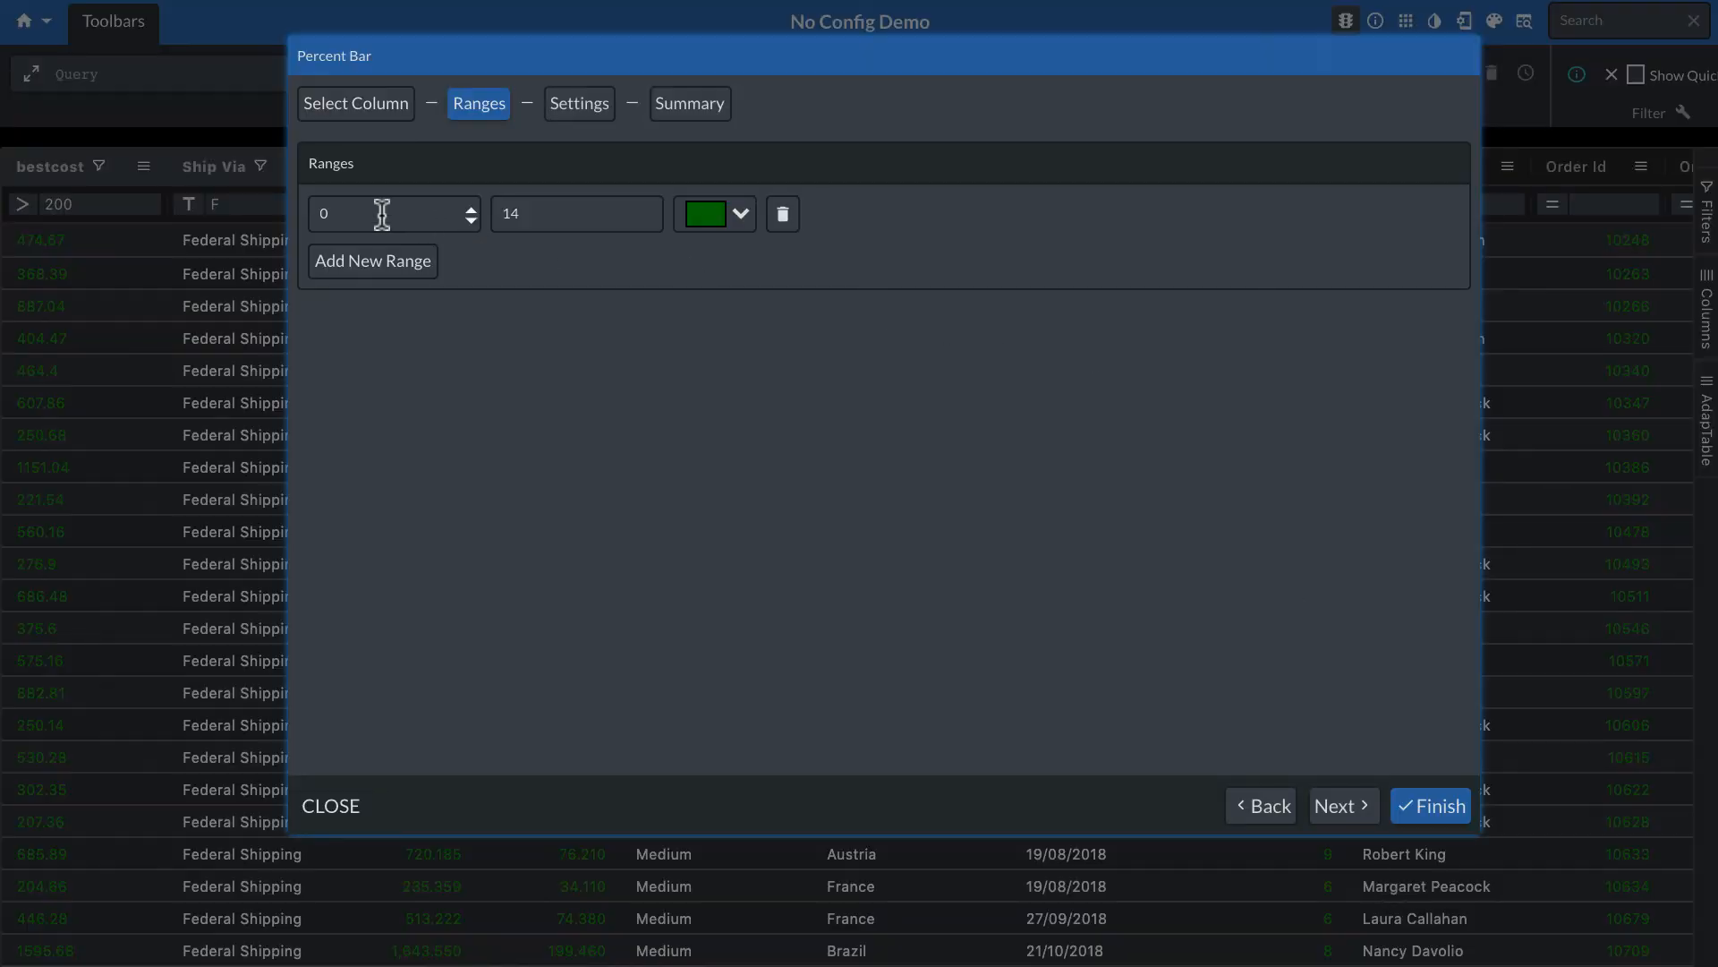
pyautogui.doubleClick(537, 213)
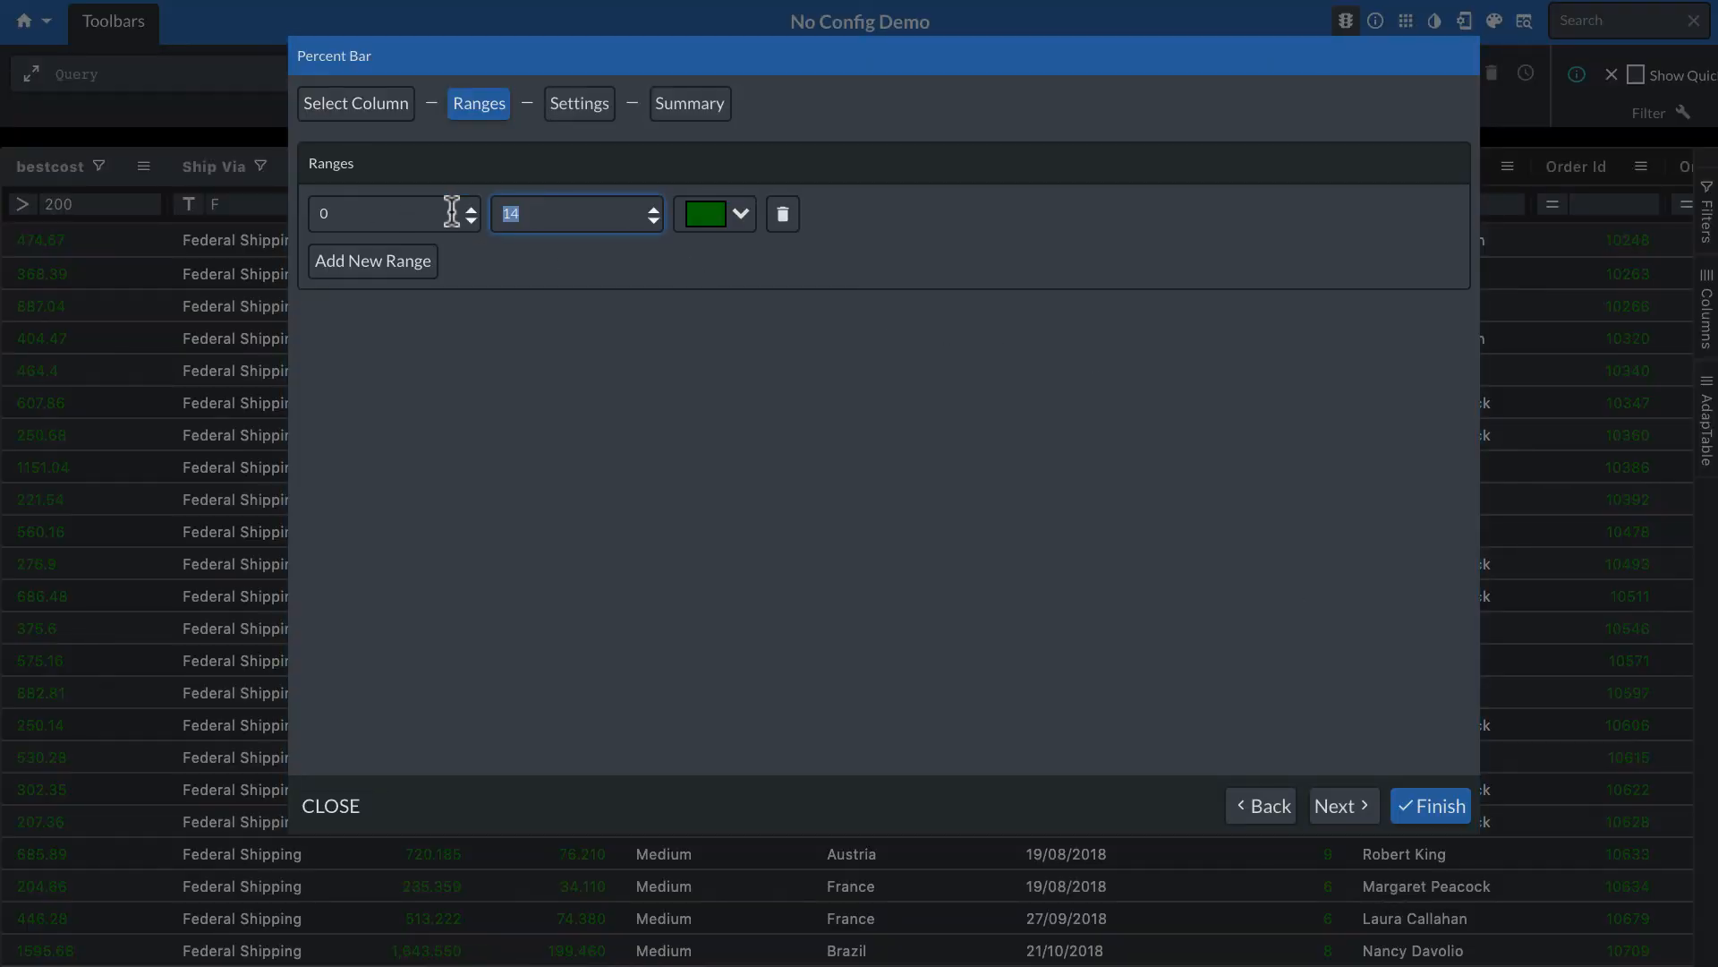
pyautogui.write('5')
pyautogui.click(707, 224)
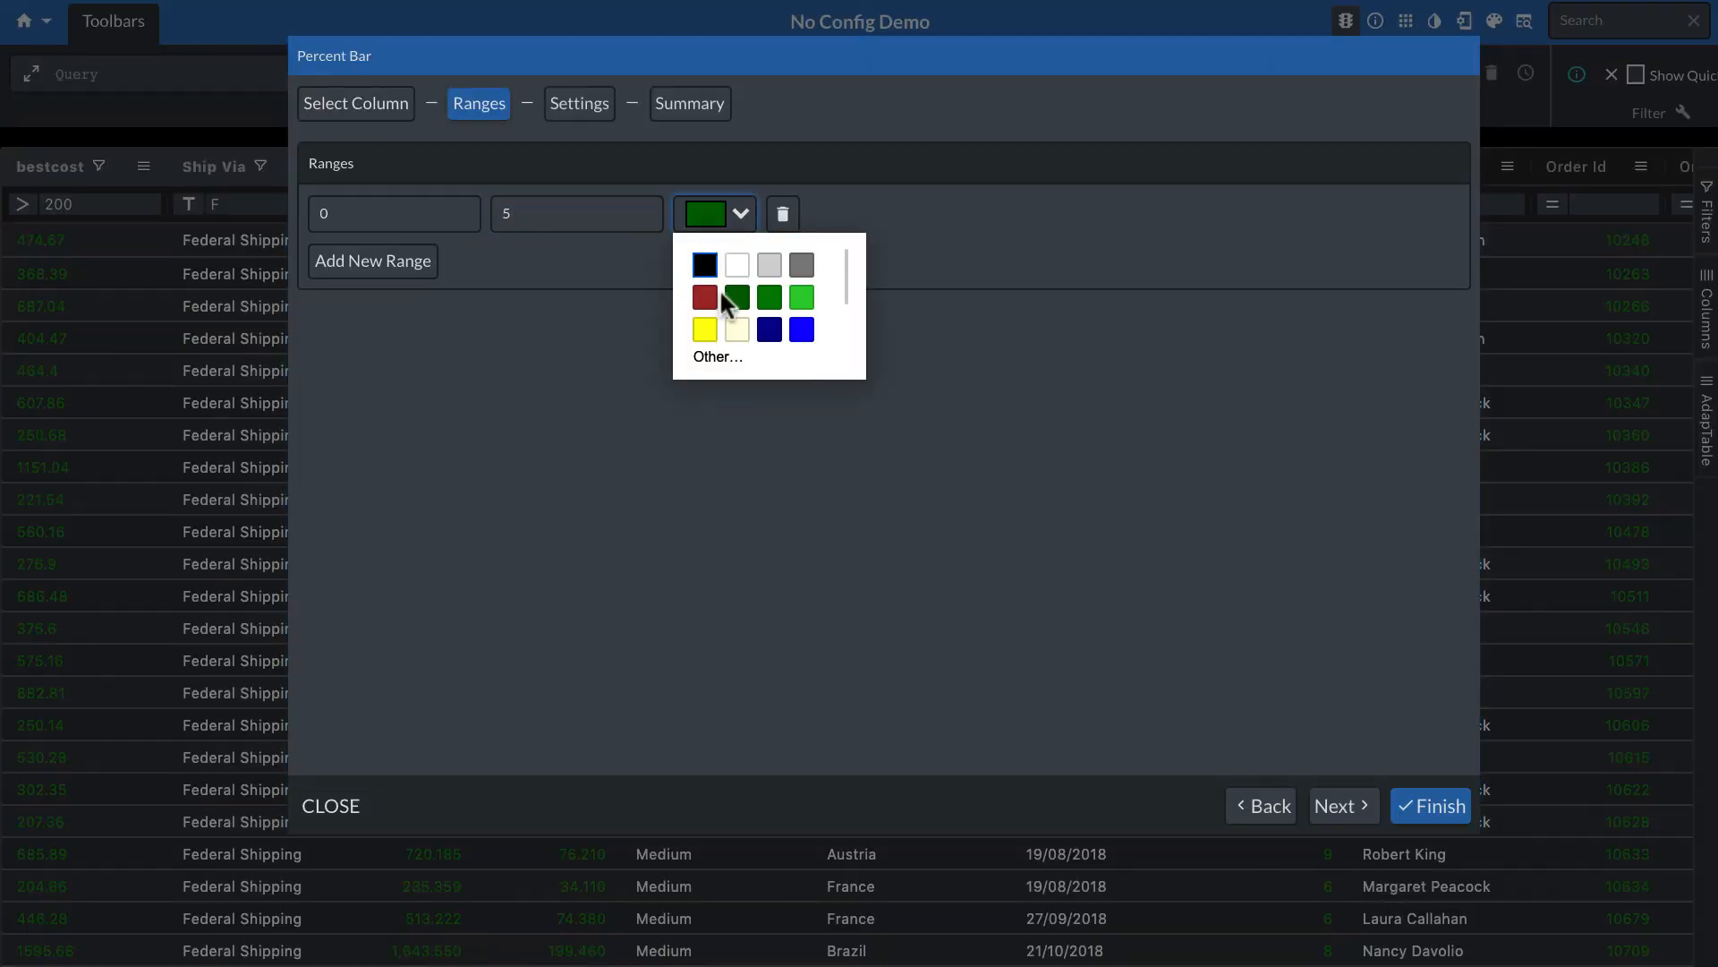
pyautogui.scroll(-2, 721, 288)
pyautogui.click(737, 324)
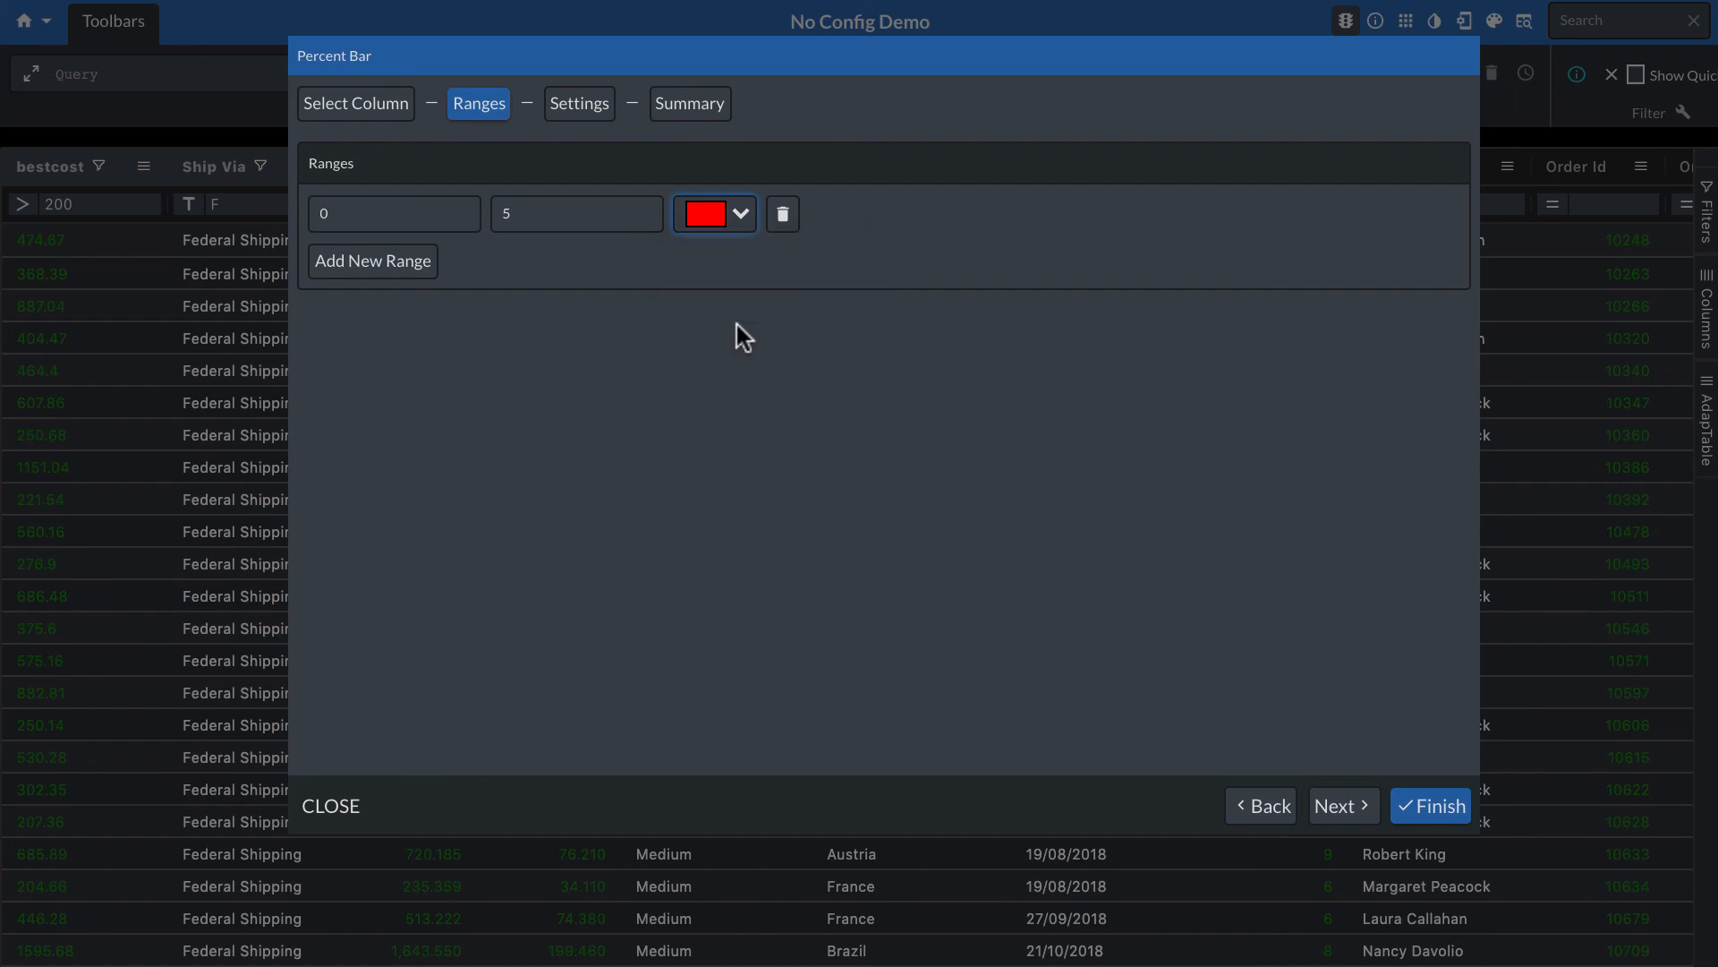
# Add a second percent bar range from 5 to 10 and colour it orange
pyautogui.click(393, 267)
pyautogui.moveTo(548, 259); pyautogui.dragTo(489, 257)
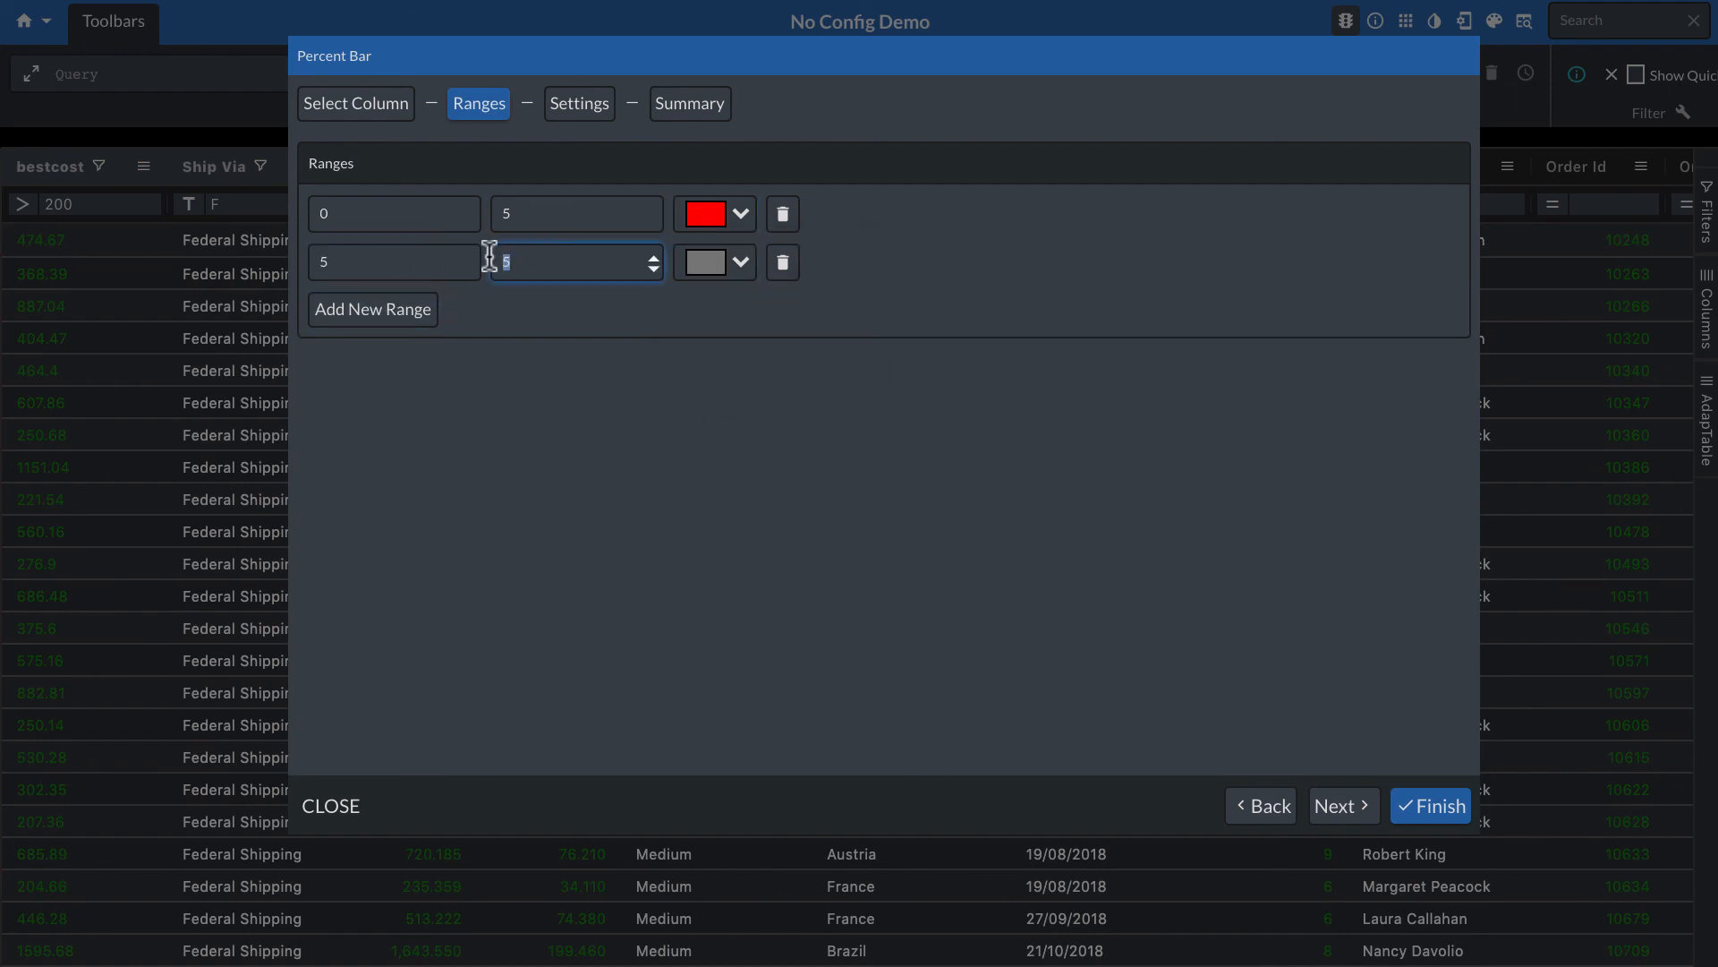
pyautogui.write('10')
pyautogui.click(703, 267)
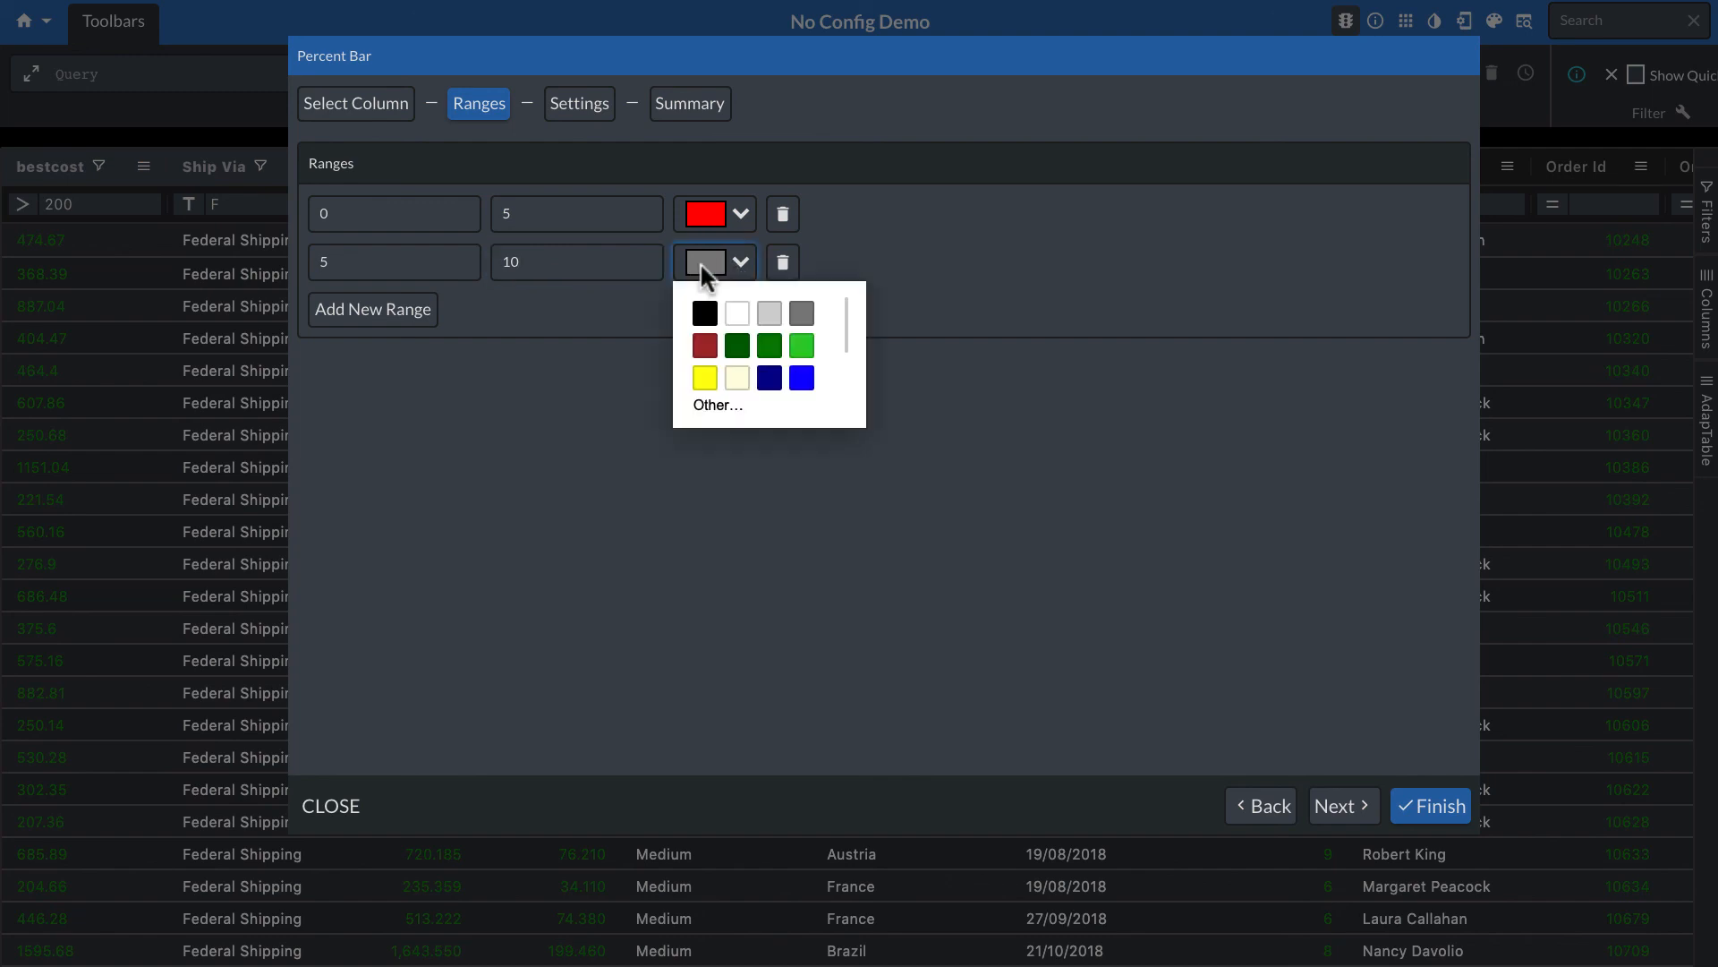
pyautogui.scroll(-2, 725, 379)
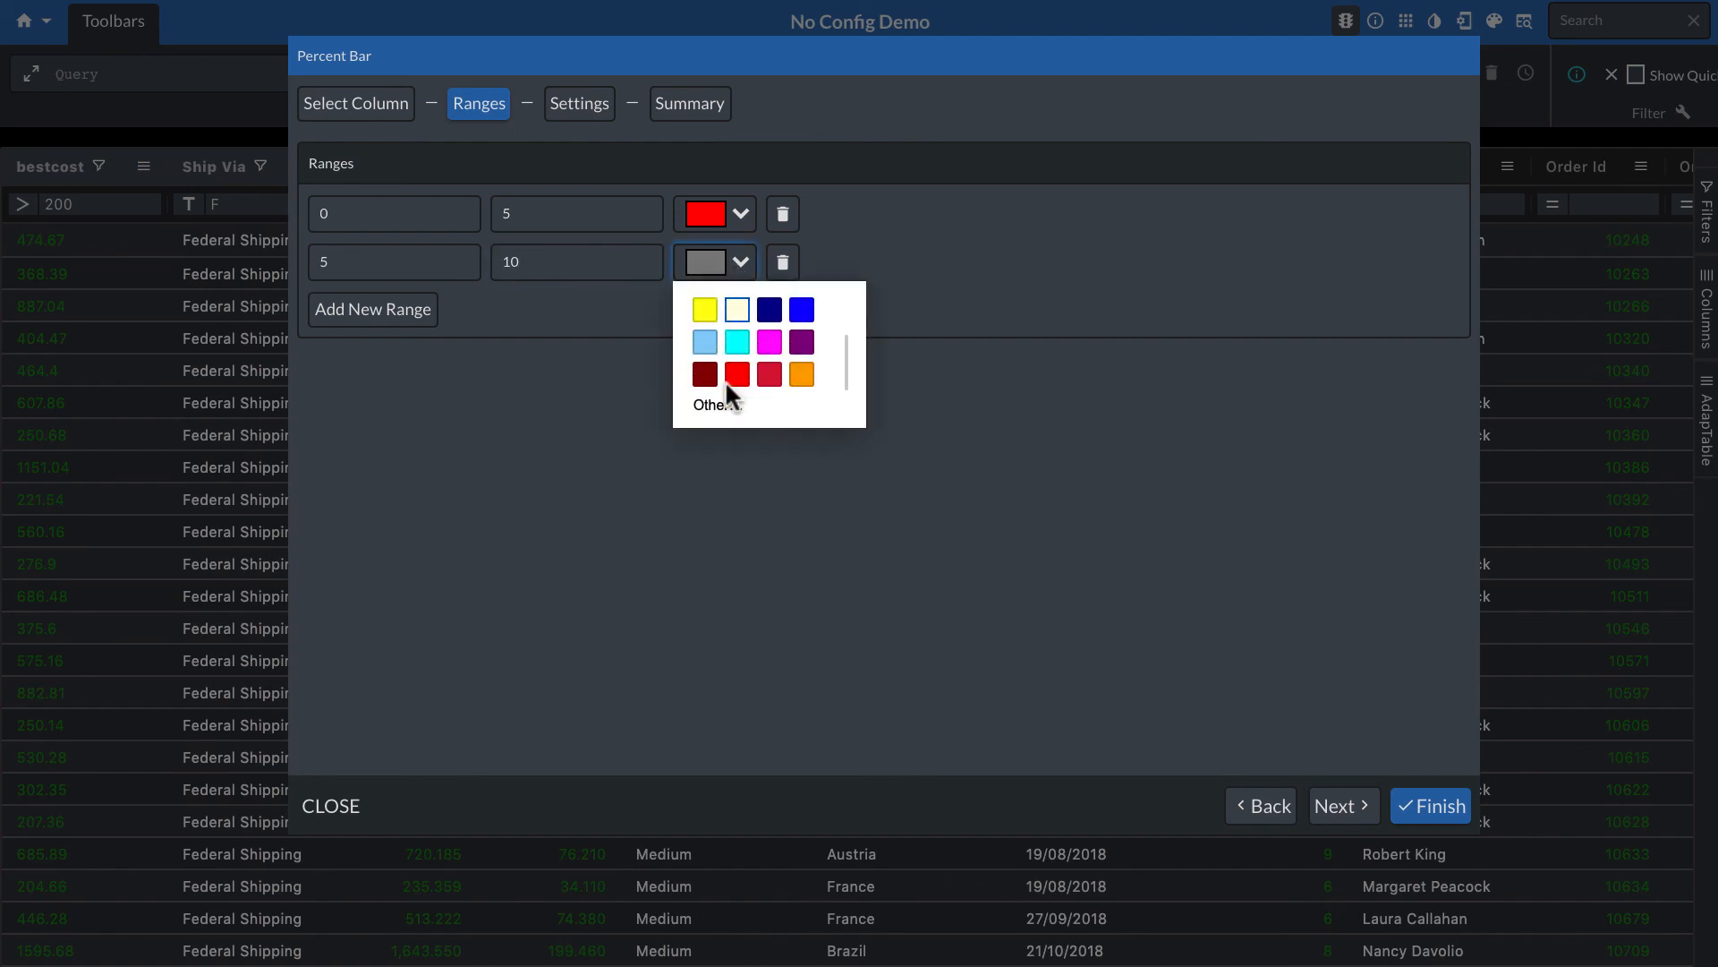
pyautogui.click(801, 374)
# Add a third percent bar range from 10 to 15 and colour it light green
pyautogui.click(374, 312)
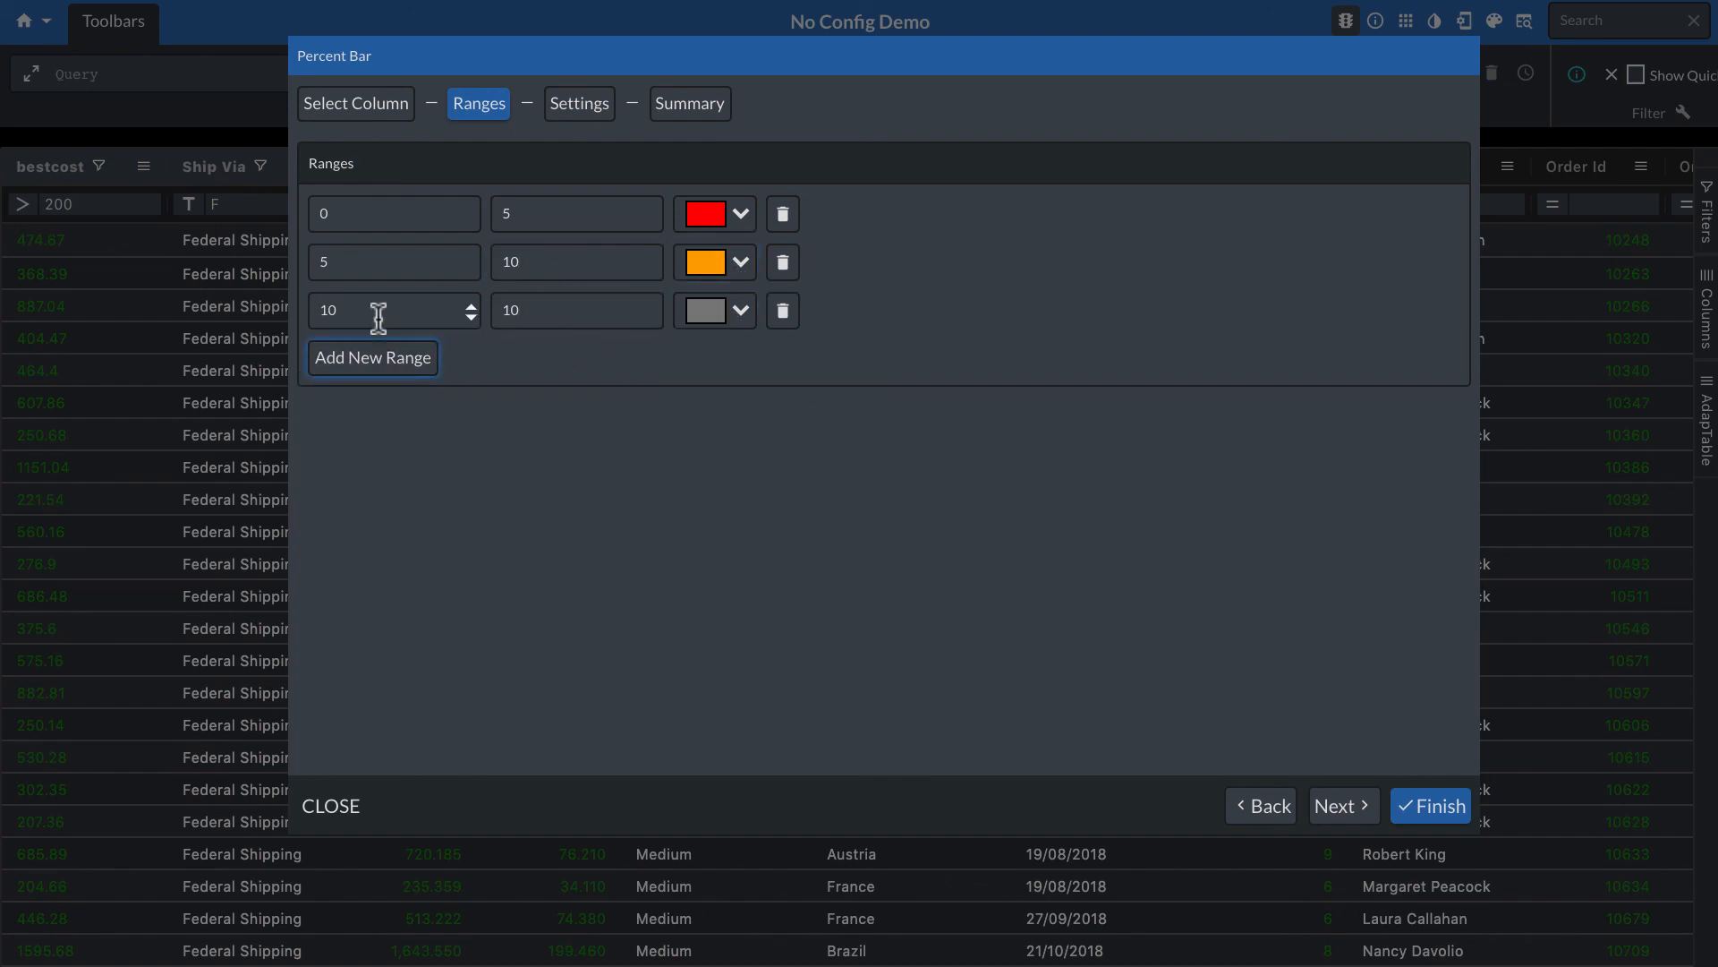
pyautogui.click(530, 313)
pyautogui.press('BackSpace')
pyautogui.write('5')
pyautogui.click(721, 309)
pyautogui.click(802, 379)
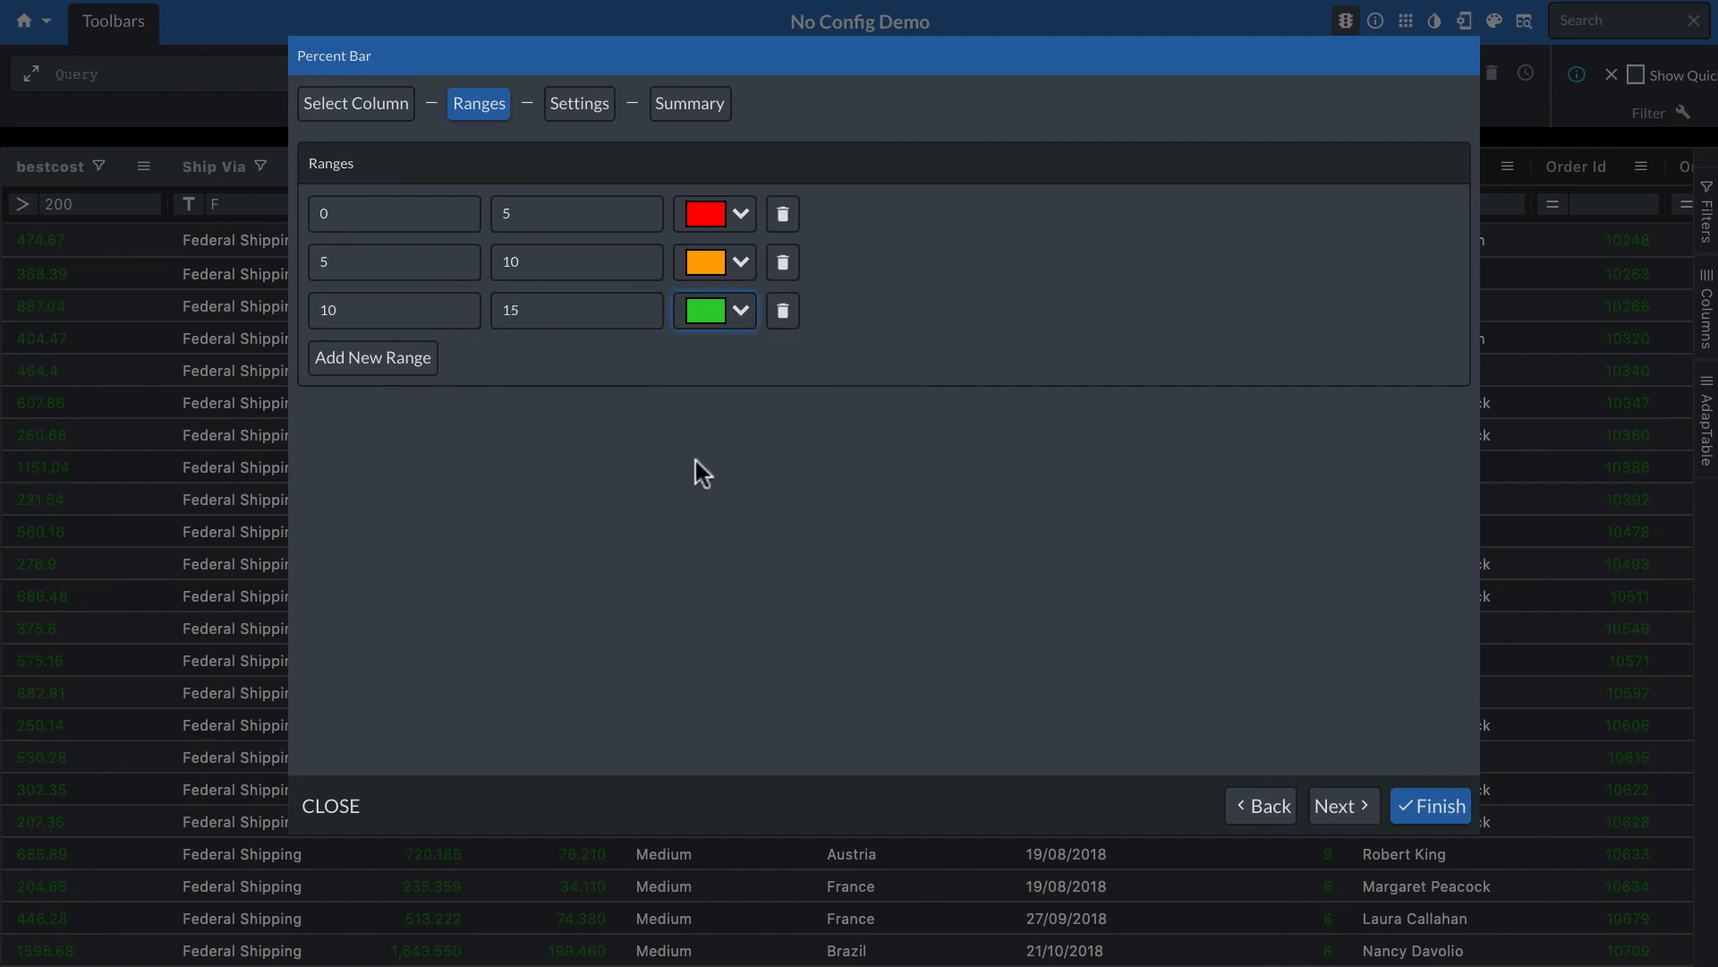
# Set the percent bar's back colour to light grey, finish the wizard and check the bars in the Item Count column
pyautogui.click(1339, 808)
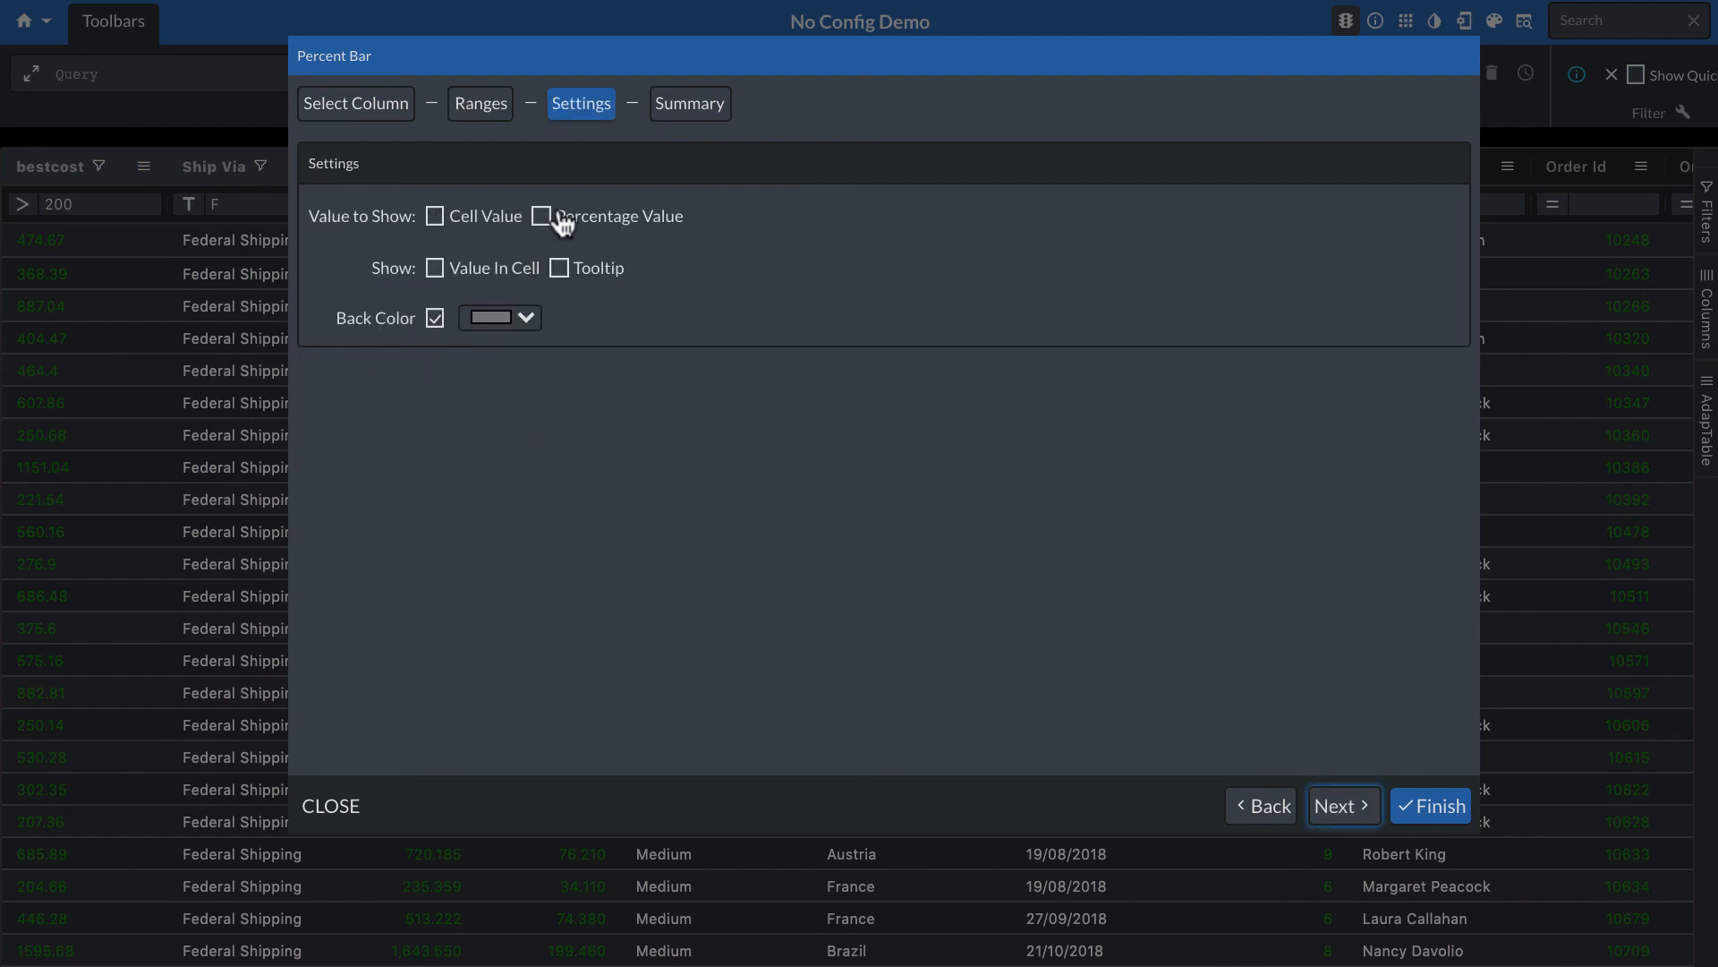
pyautogui.click(474, 315)
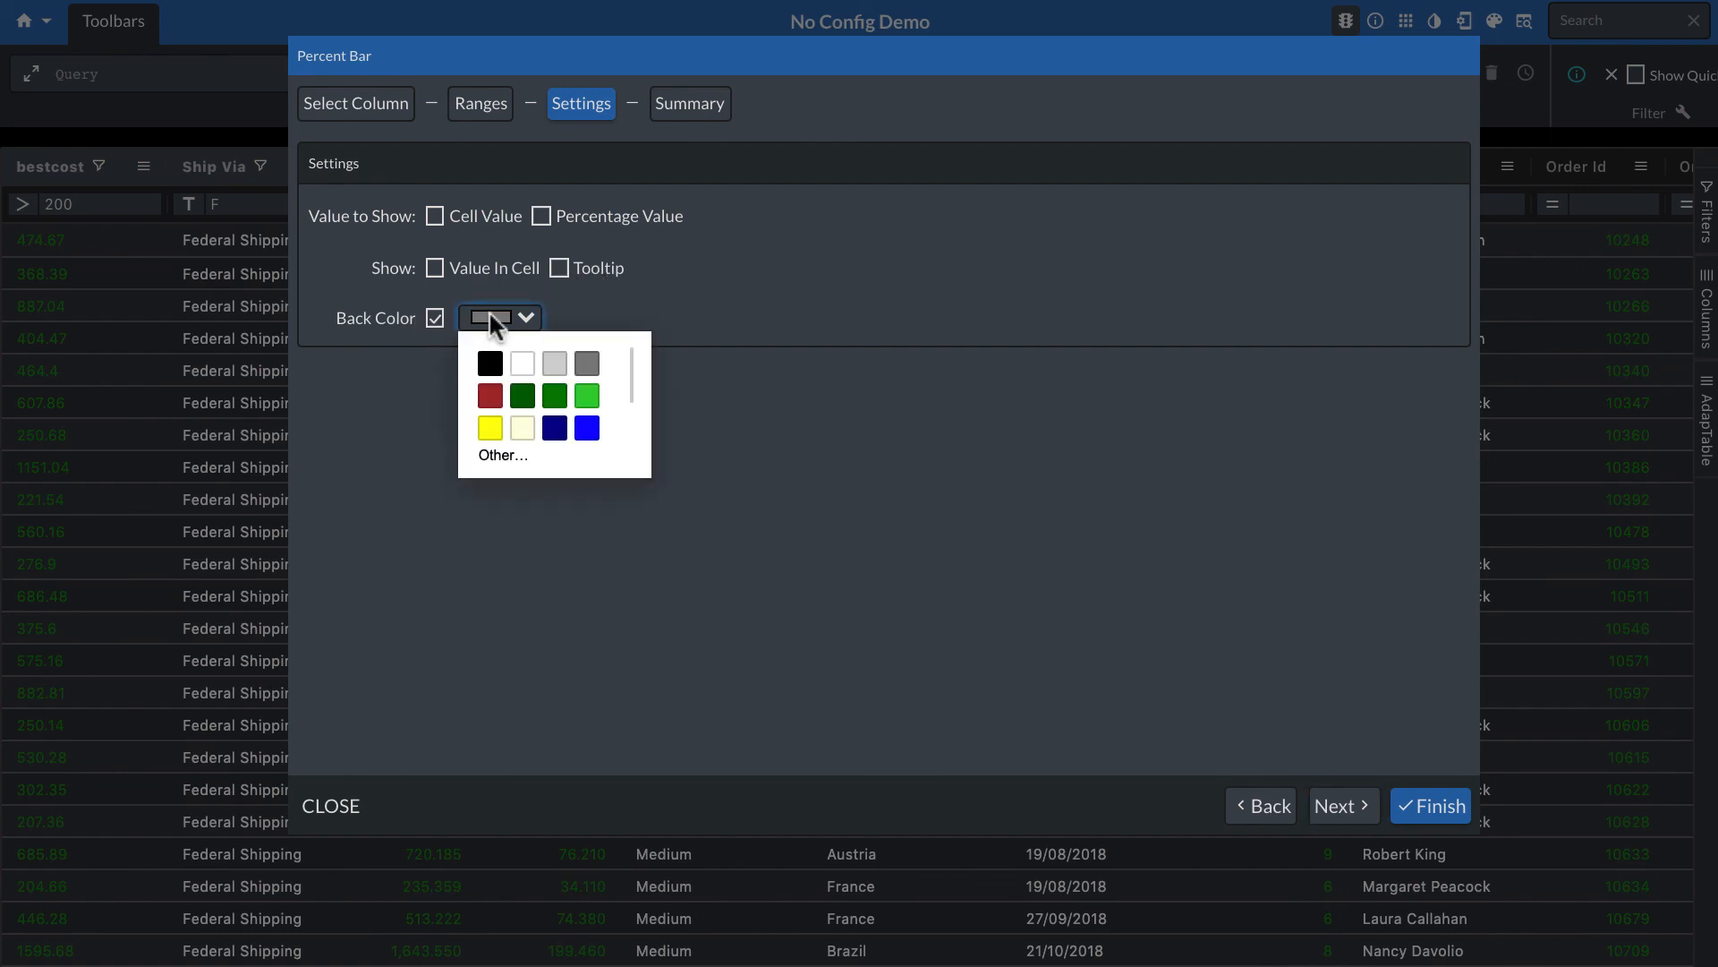
pyautogui.click(557, 356)
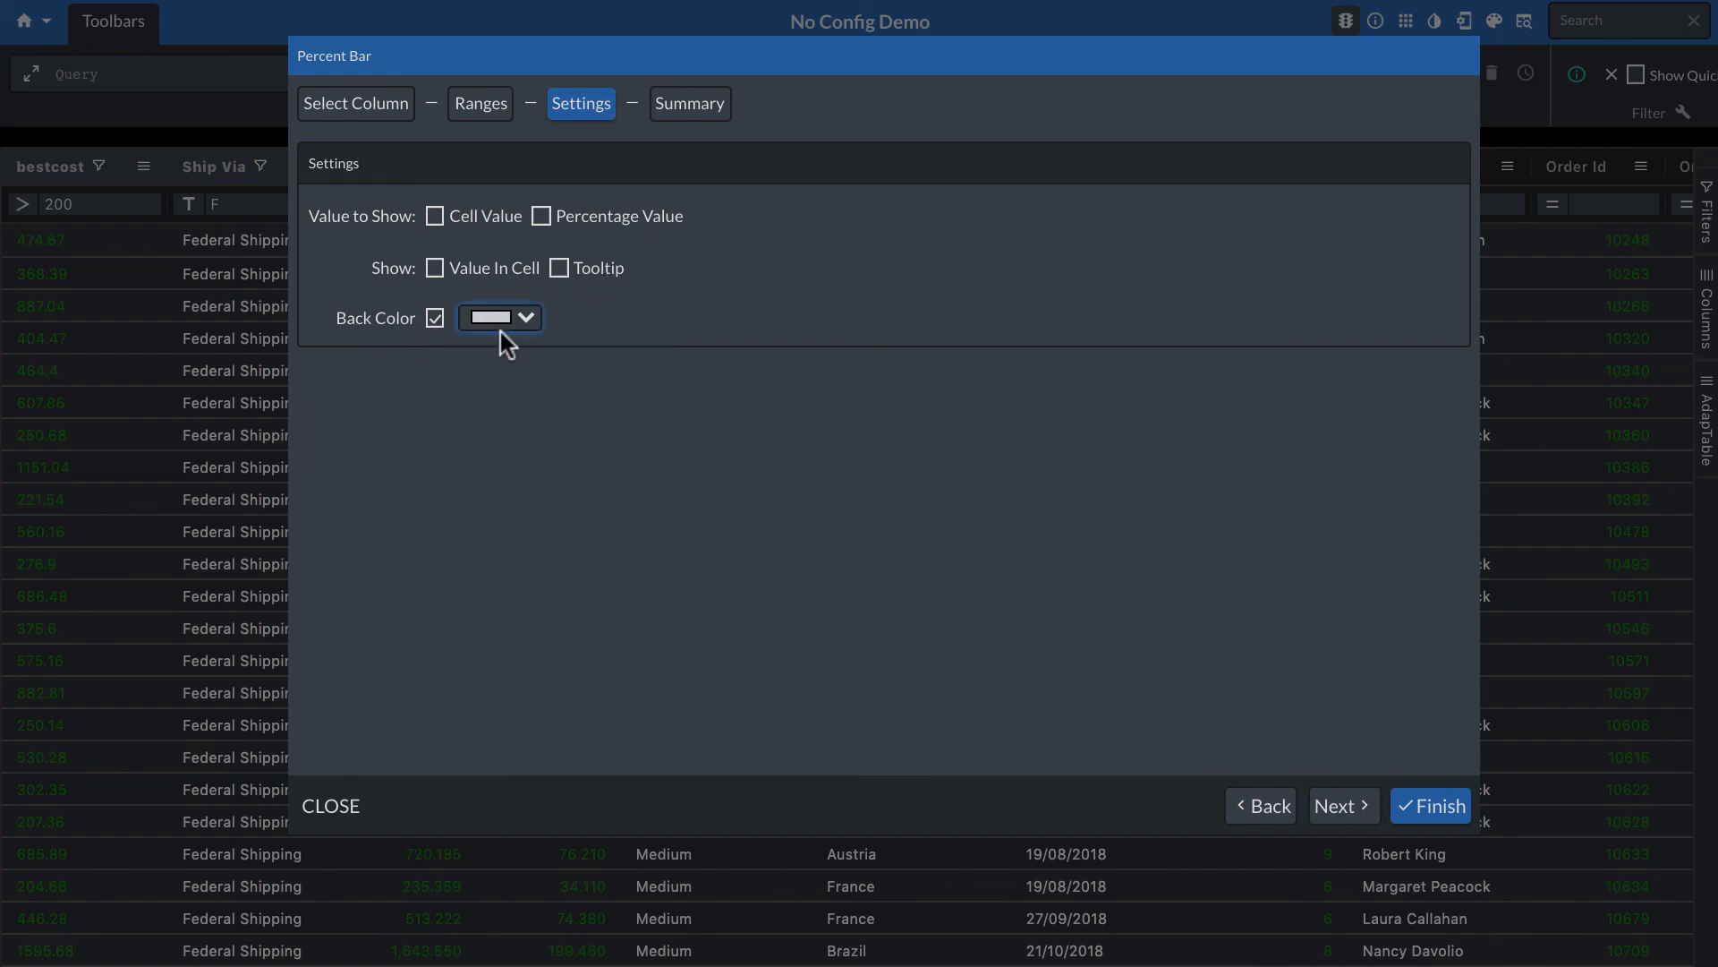
pyautogui.click(1343, 806)
pyautogui.click(1421, 802)
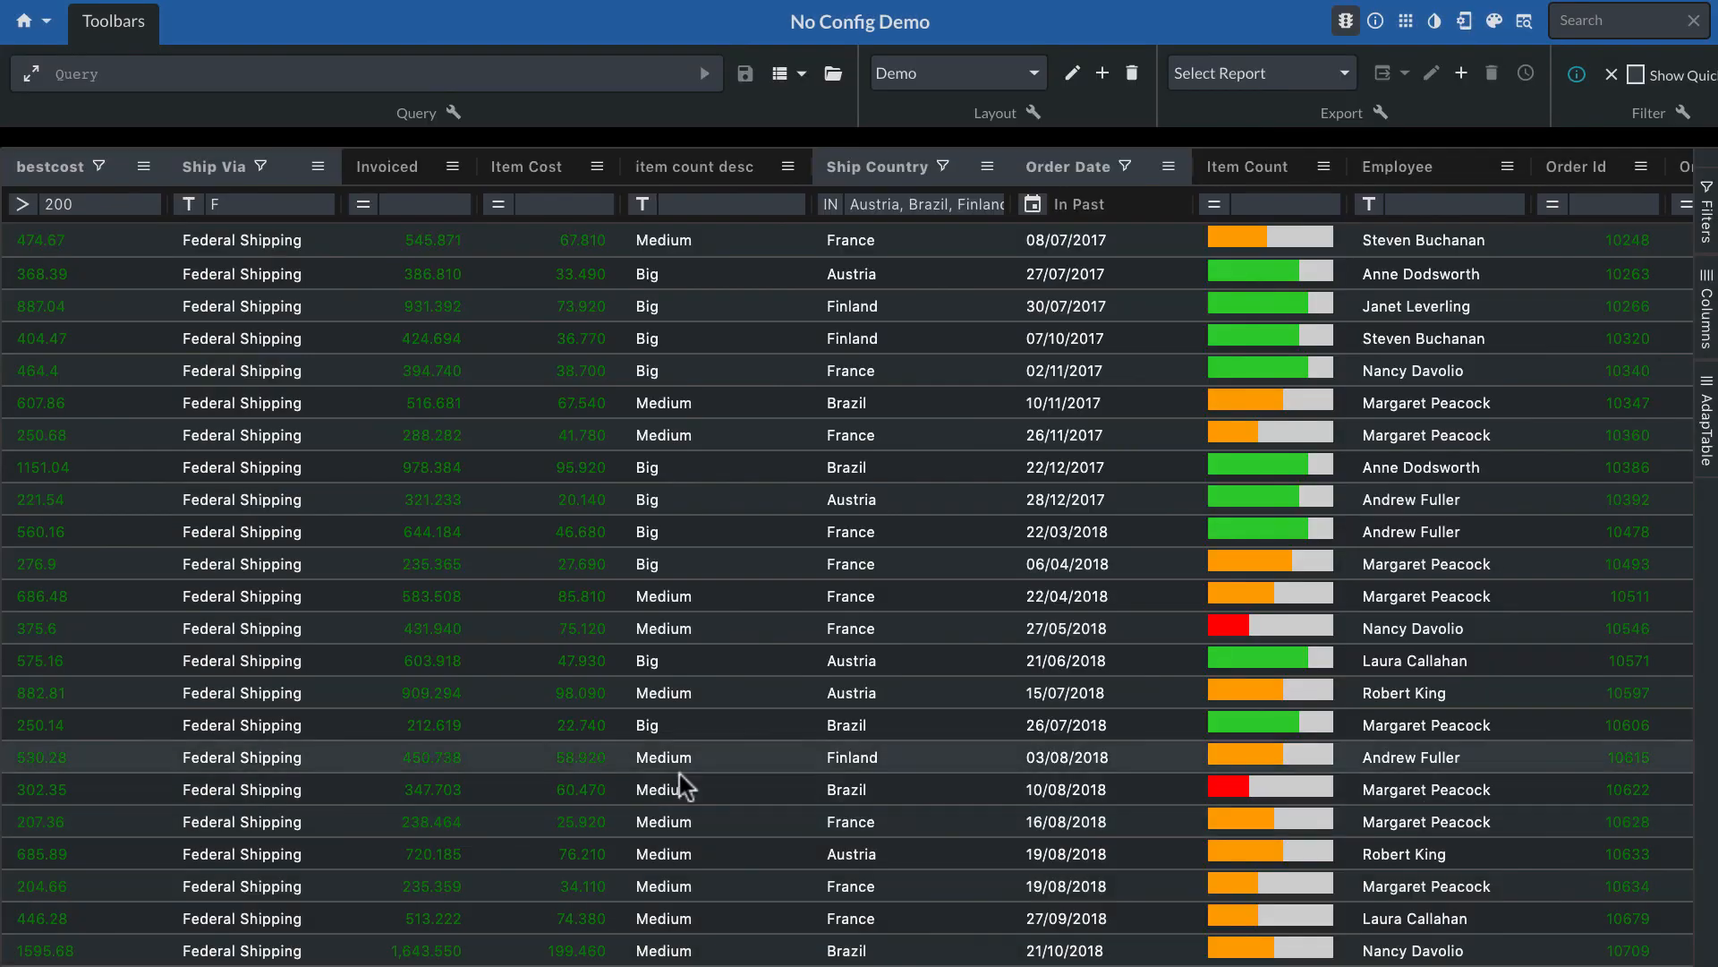
pyautogui.scroll(-3, 1299, 291)
pyautogui.scroll(-5, 1299, 292)
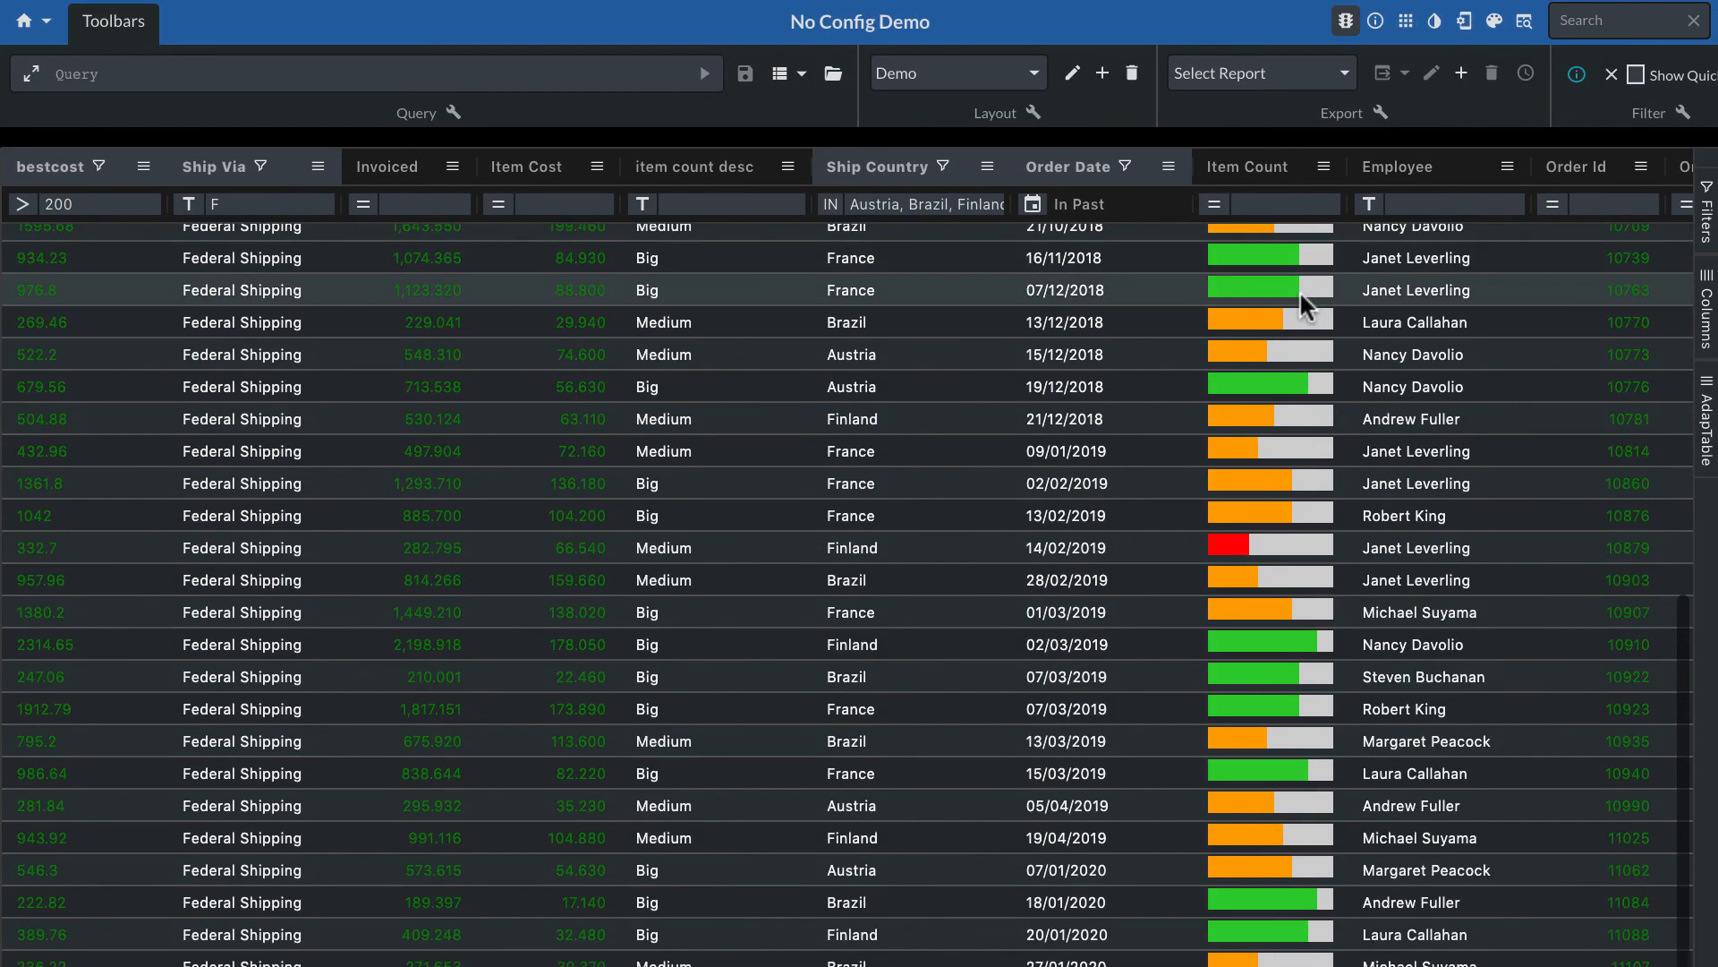
pyautogui.scroll(6, 1340, 684)
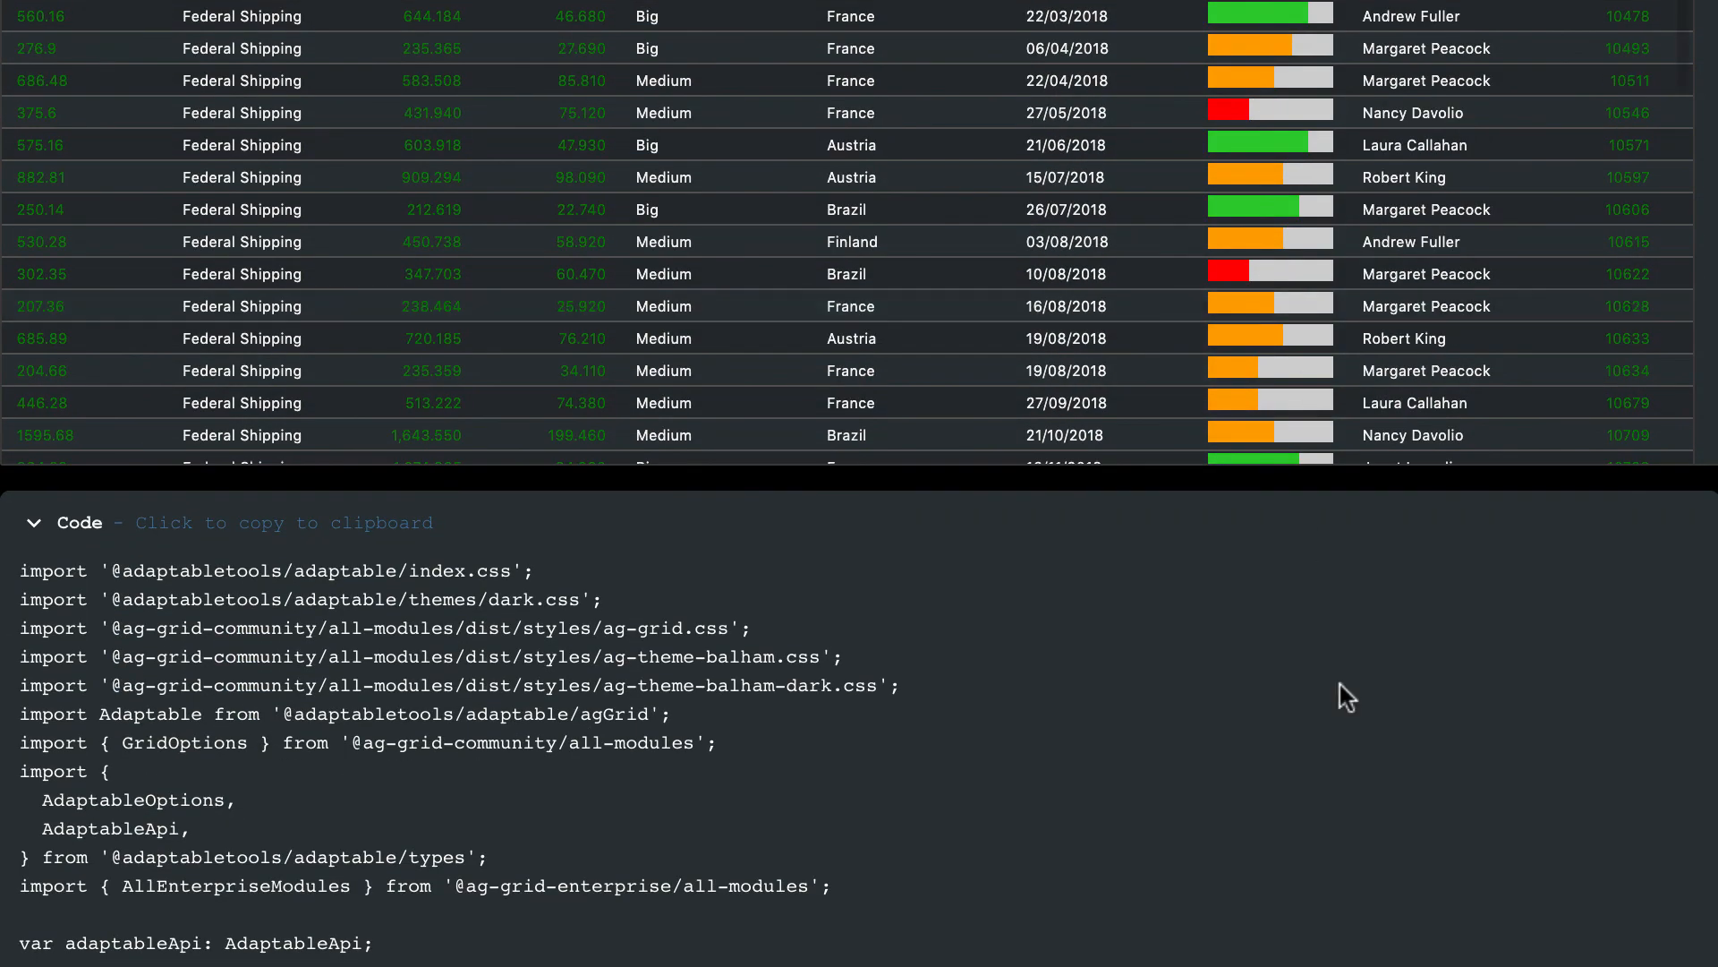